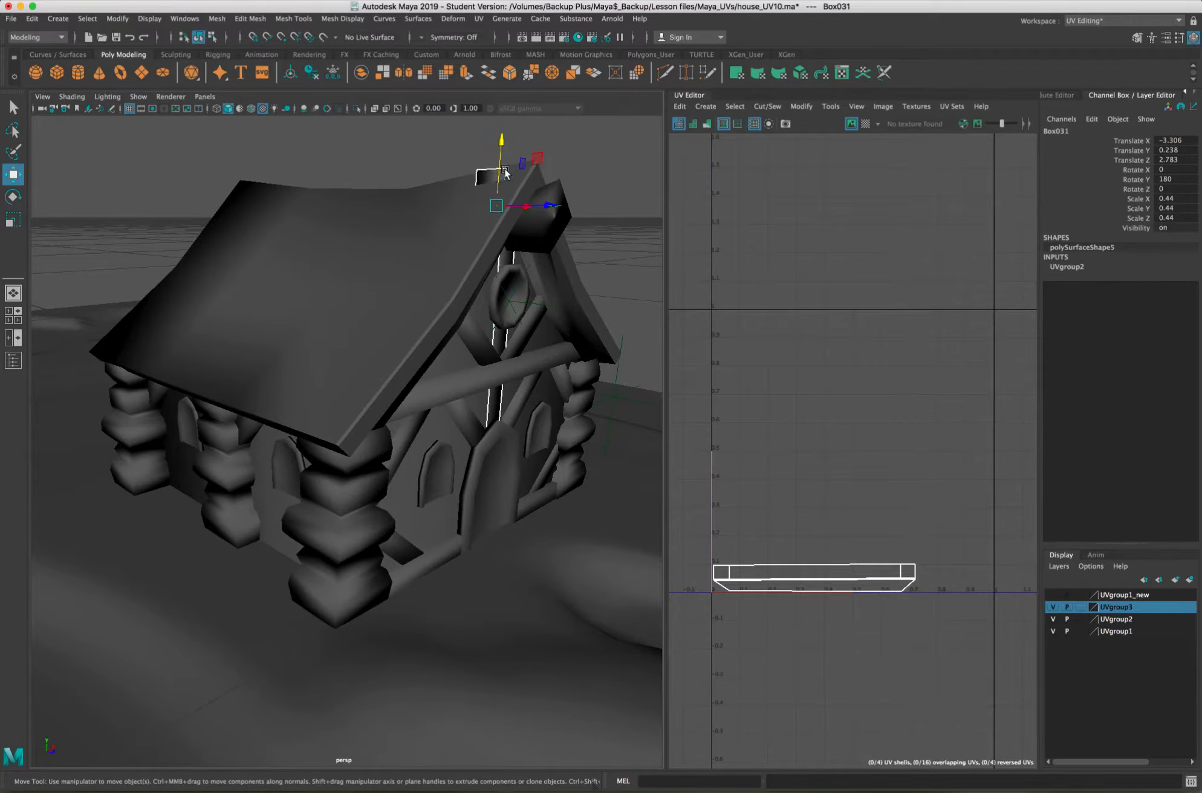
Lower the top vertices of the vertical gable post so it no longer pokes through the roof.
drag(605, 490, 445, 350)
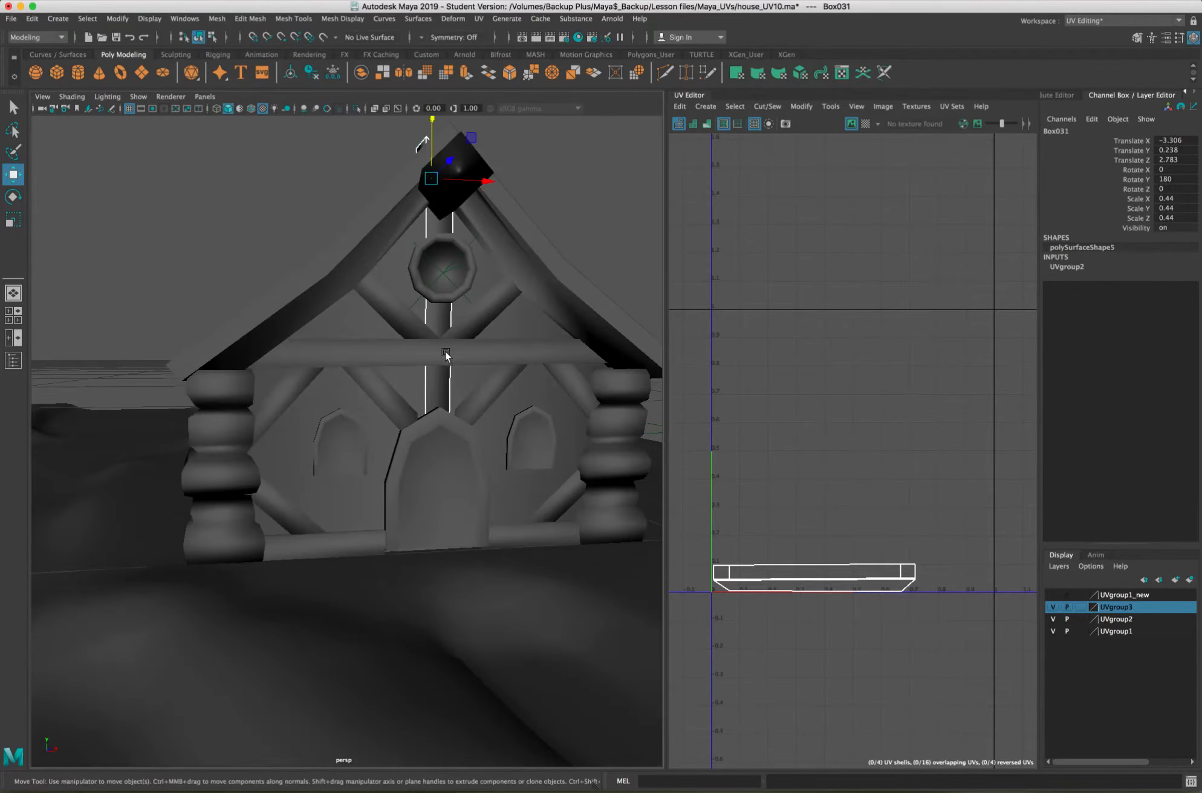
right_click(427, 387)
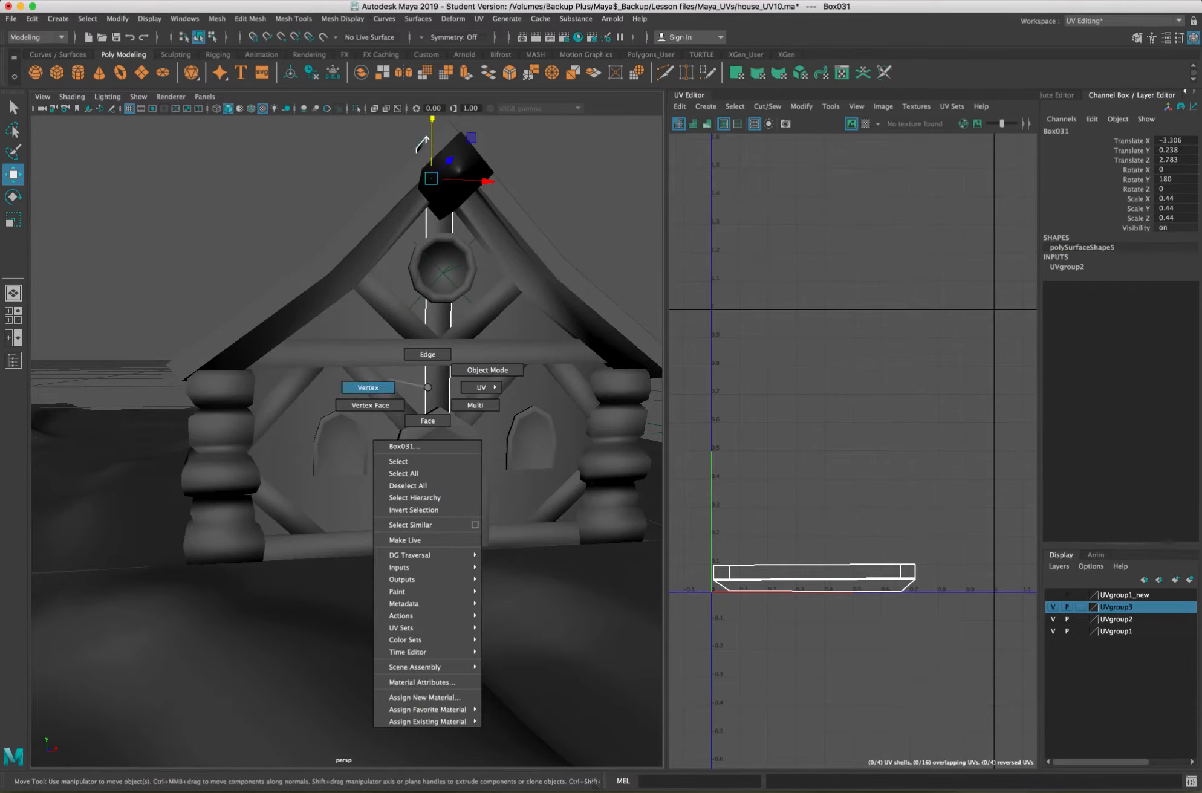
click(368, 388)
drag(406, 159, 545, 224)
drag(491, 159, 490, 180)
click(388, 383)
drag(389, 384, 200, 440)
drag(407, 402, 381, 370)
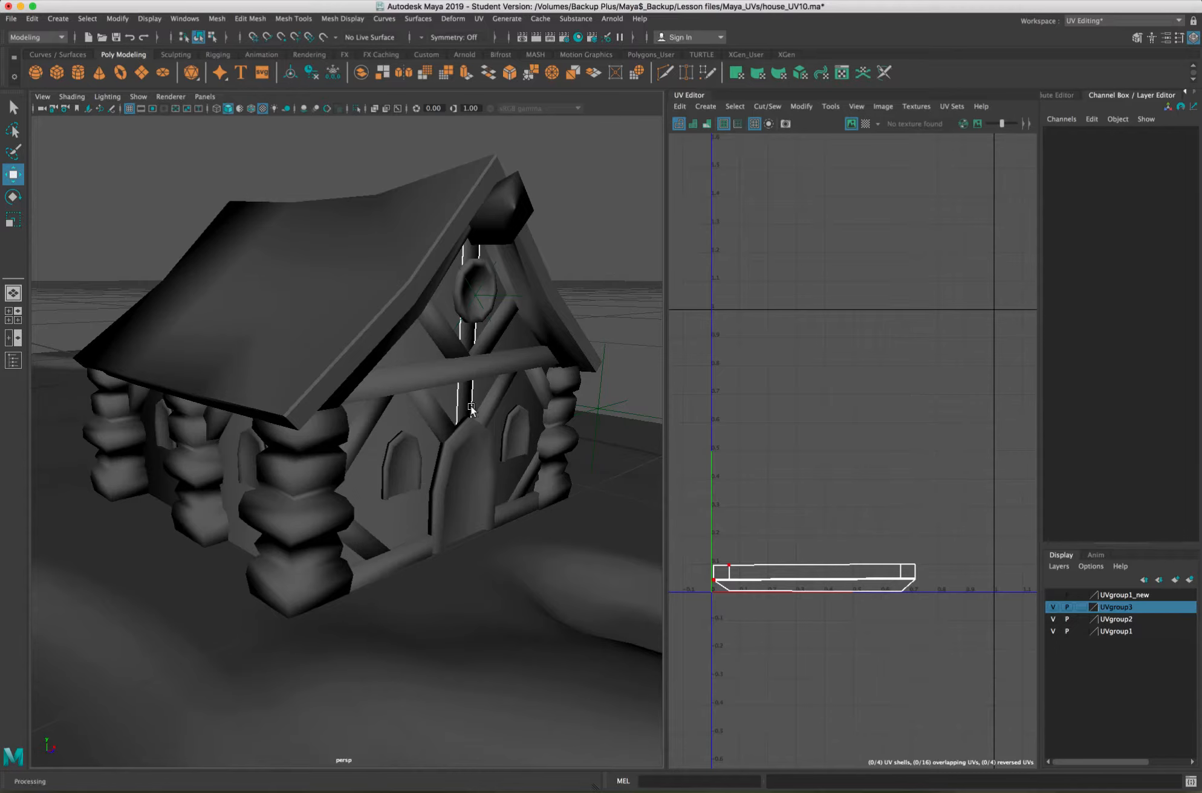
drag(469, 405, 407, 392)
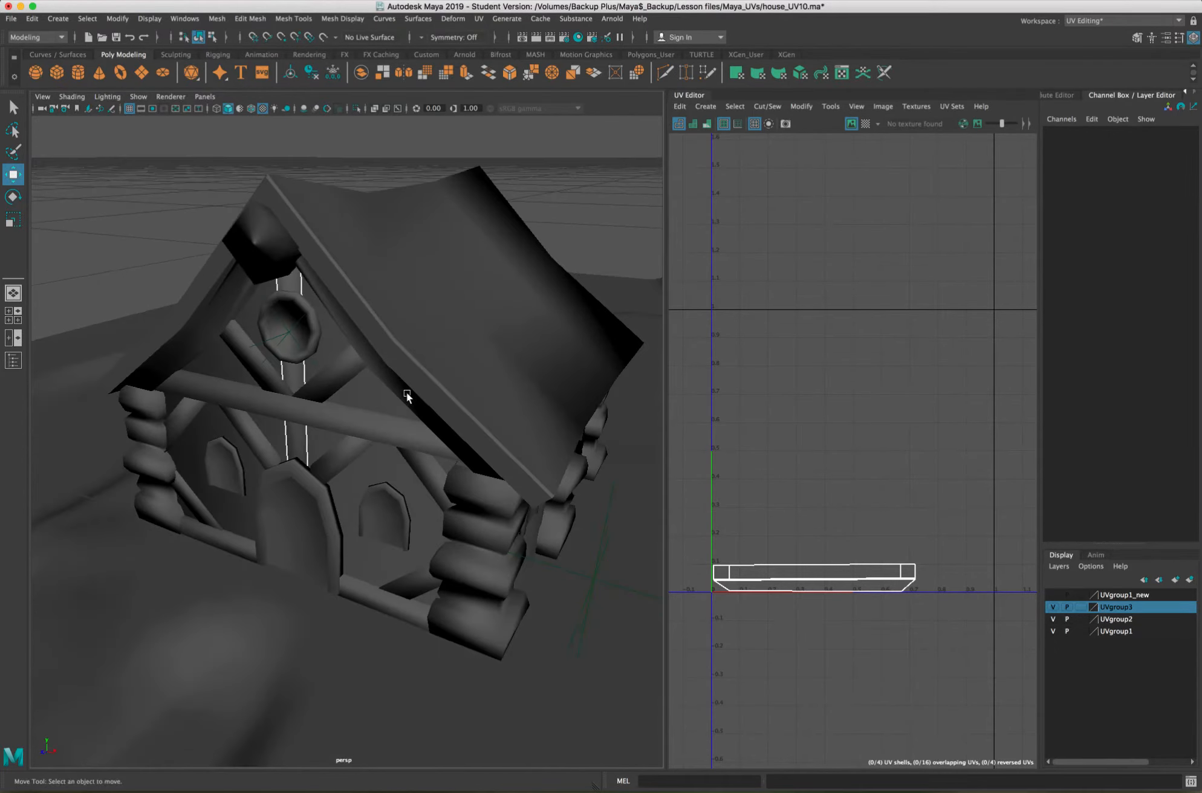
Select the roof and the house walls in turn to examine their UV layouts.
click(453, 332)
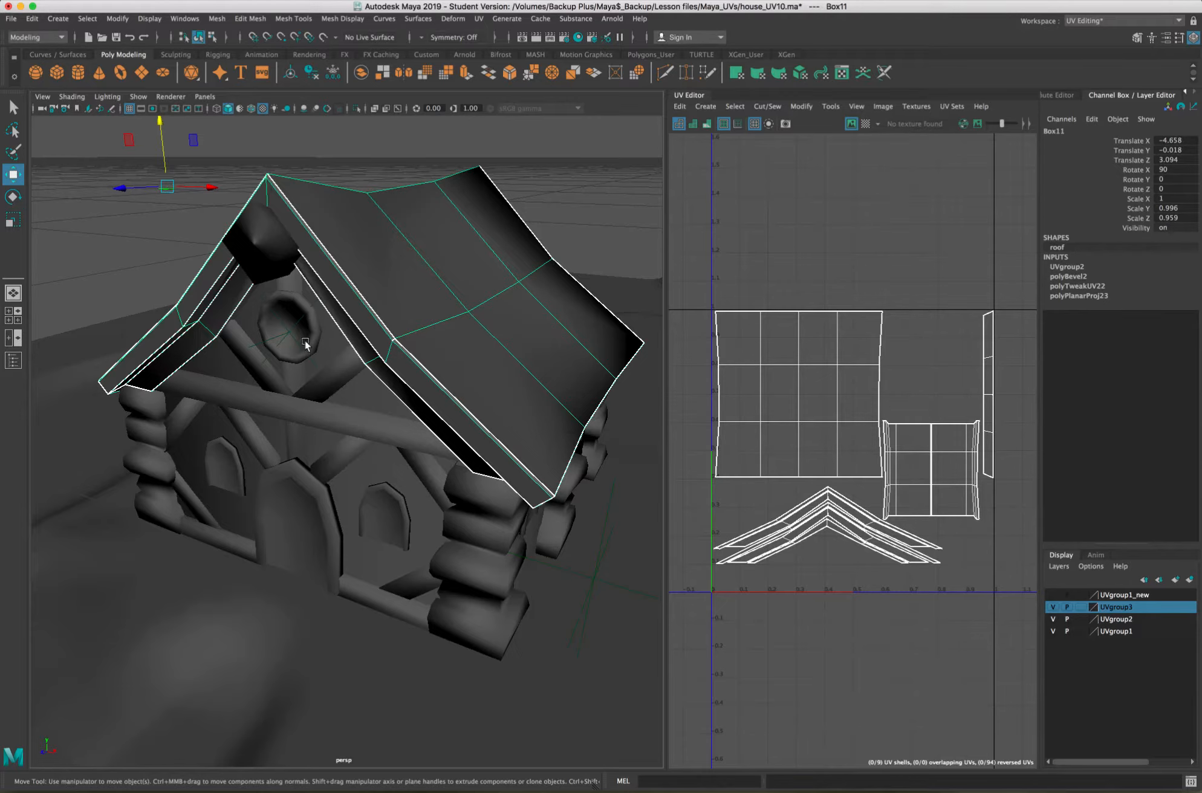
click(366, 399)
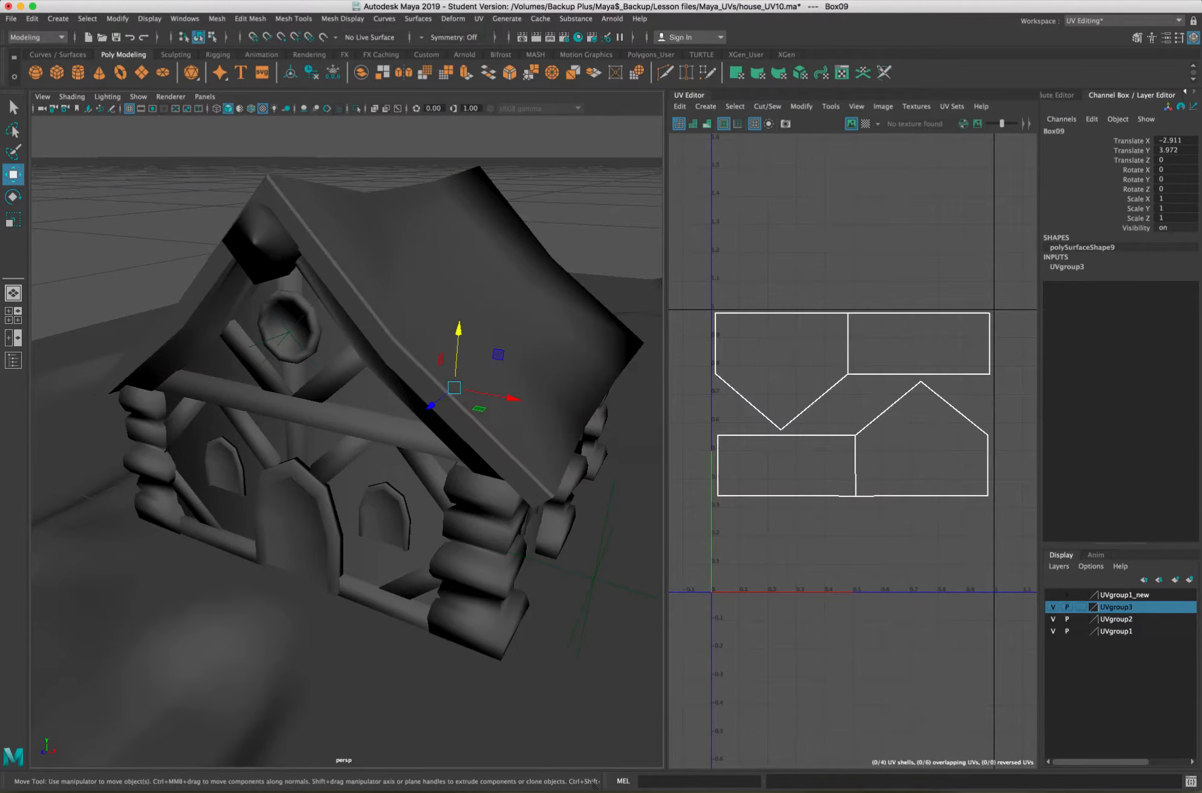
drag(442, 547, 409, 504)
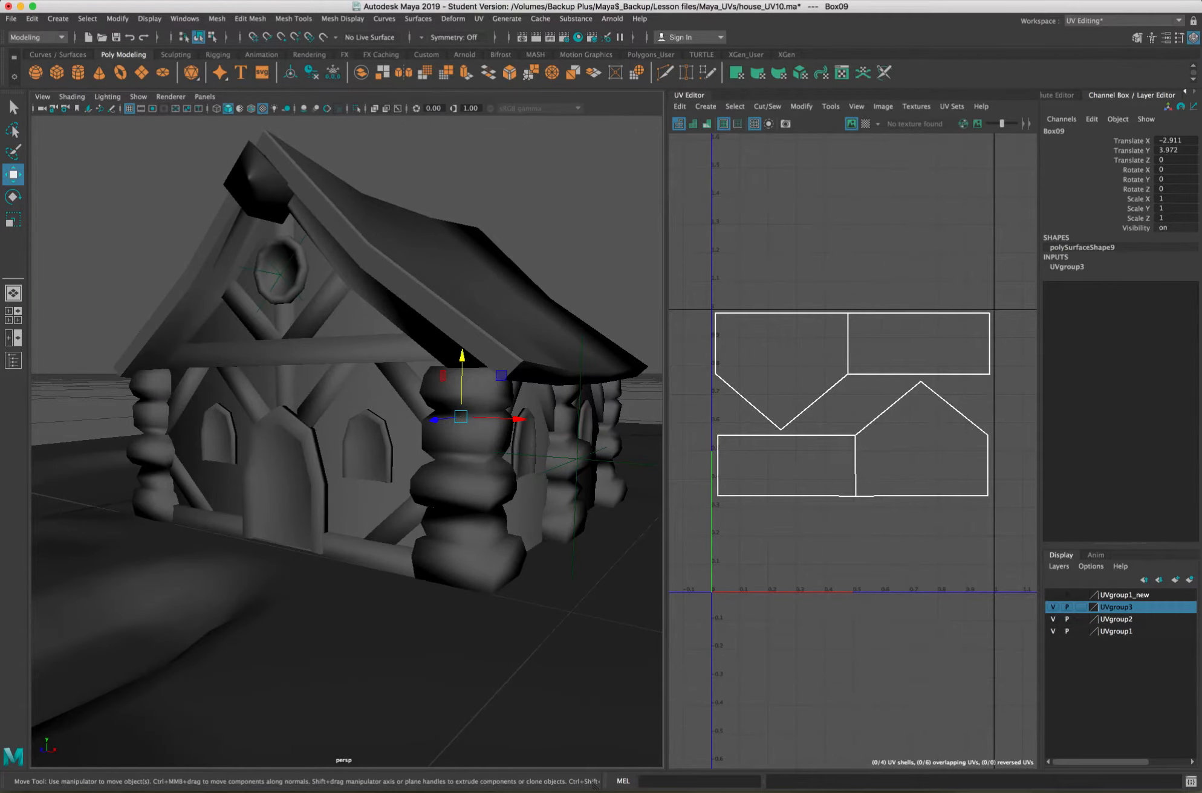
drag(459, 483, 388, 490)
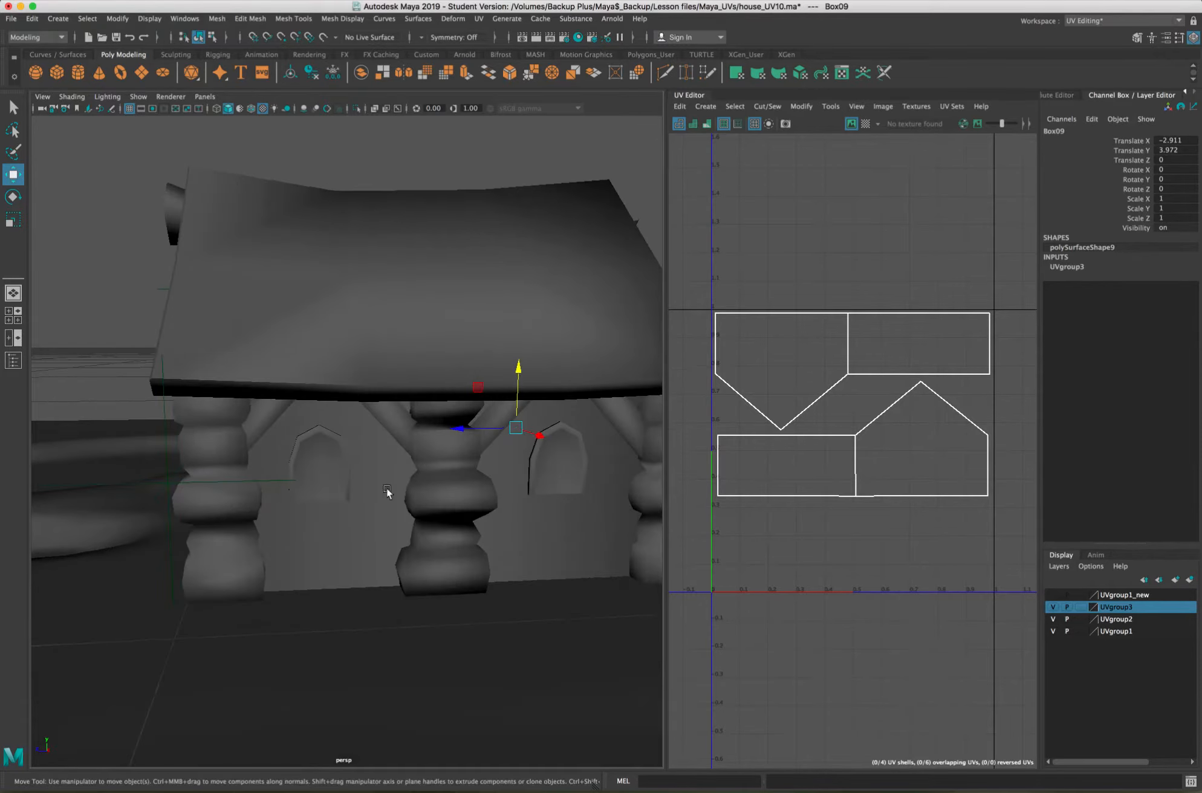
Select the two windows on the side wall and the two on the front wall together to examine their UV shells.
click(339, 477)
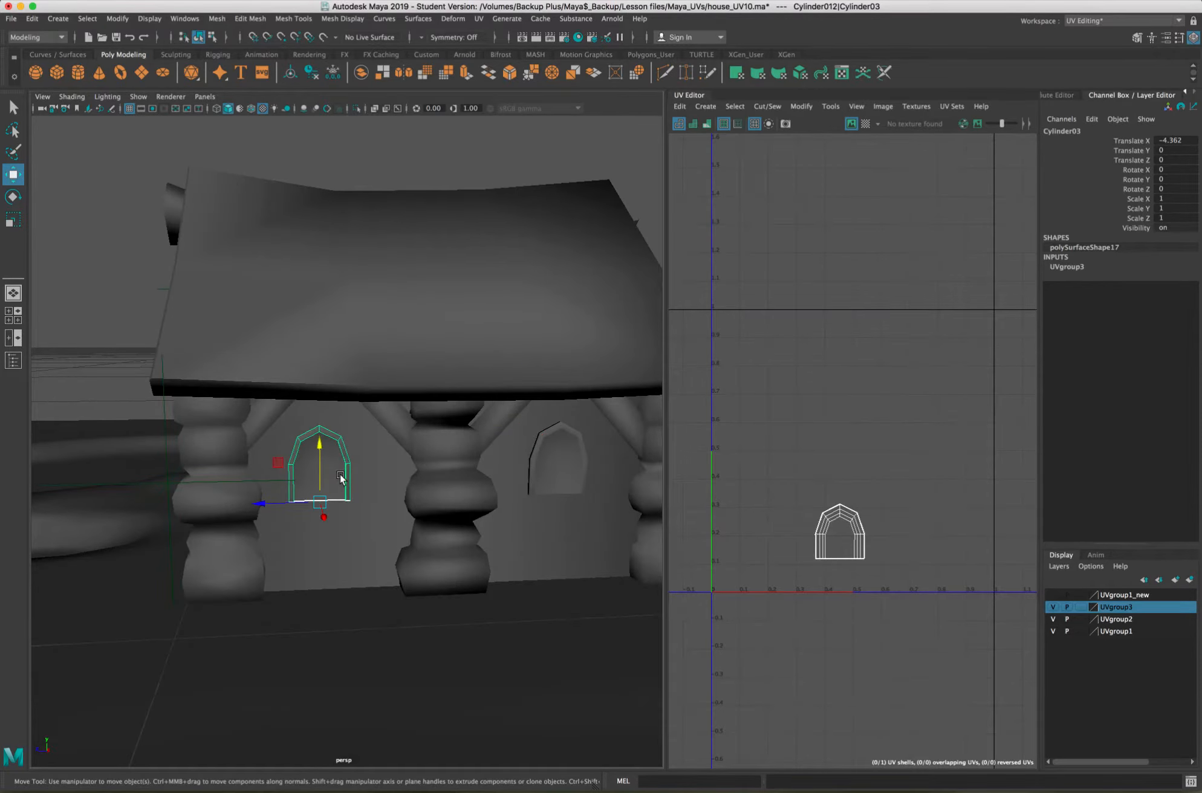
shift+click(568, 467)
drag(568, 467, 390, 470)
shift+click(424, 493)
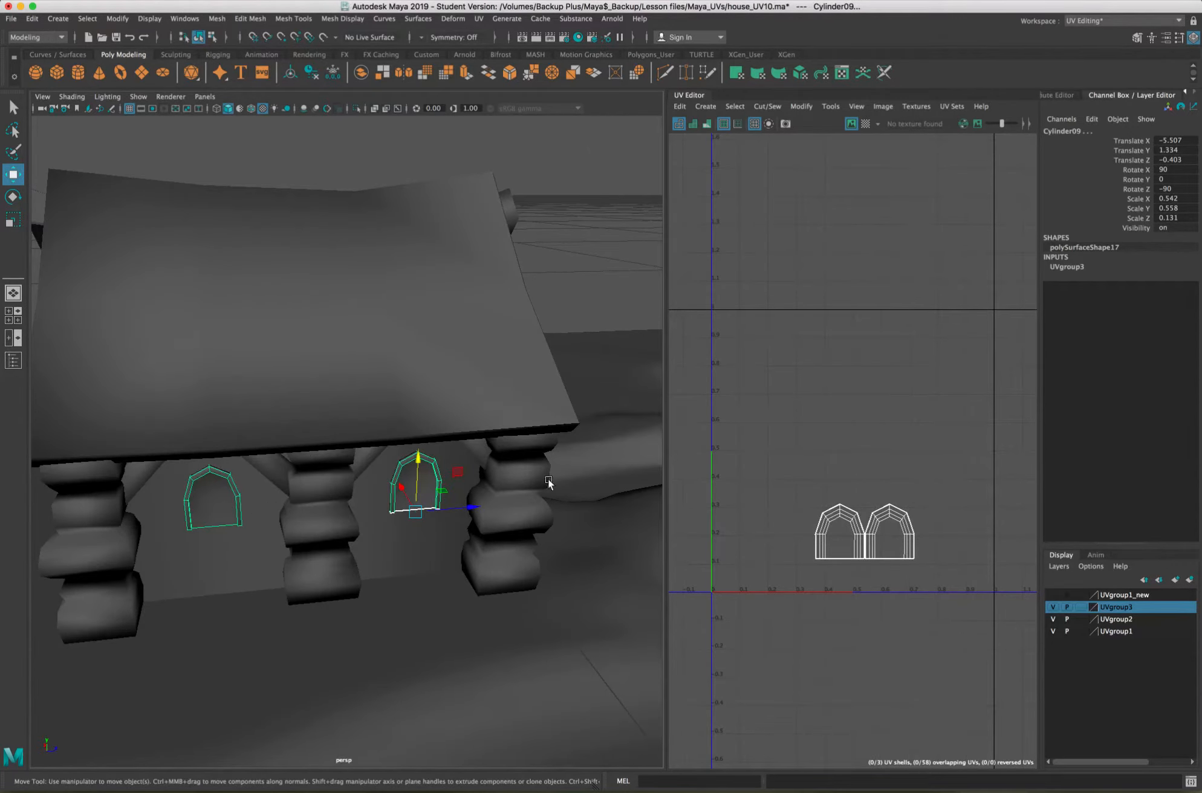
drag(333, 502, 373, 453)
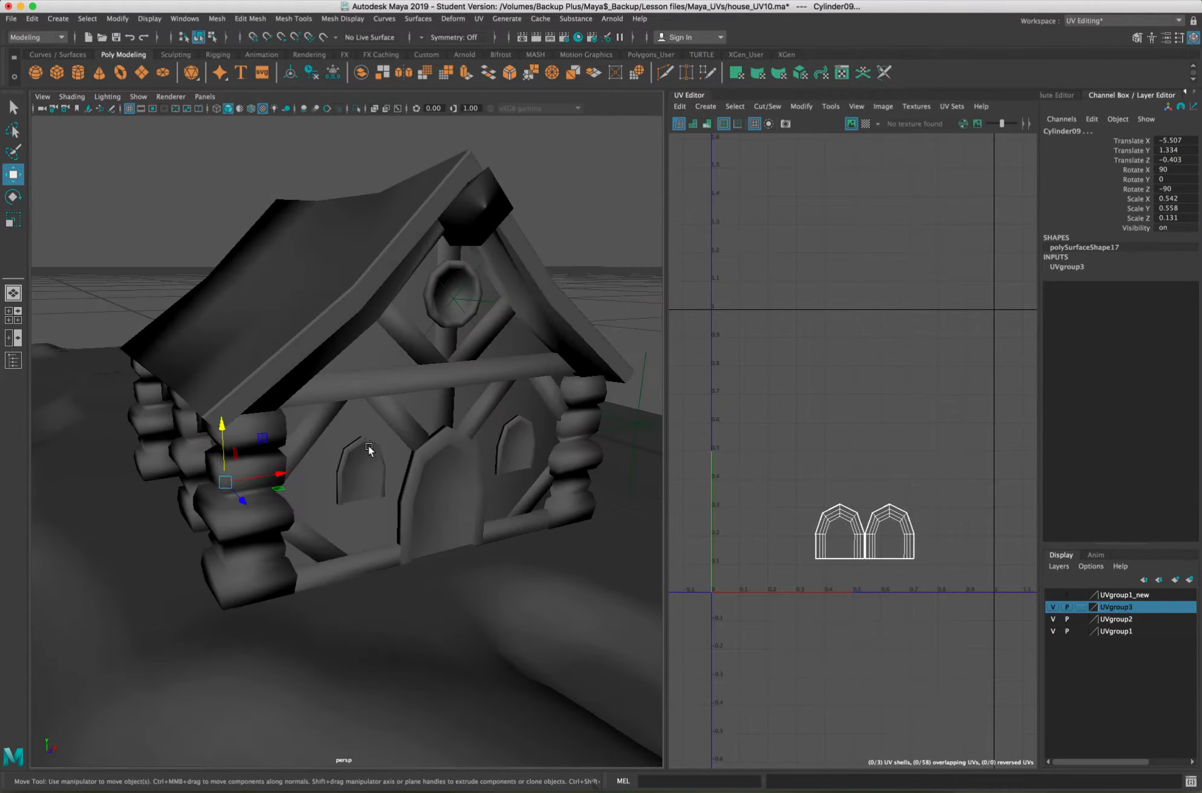
shift+click(373, 454)
shift+click(518, 447)
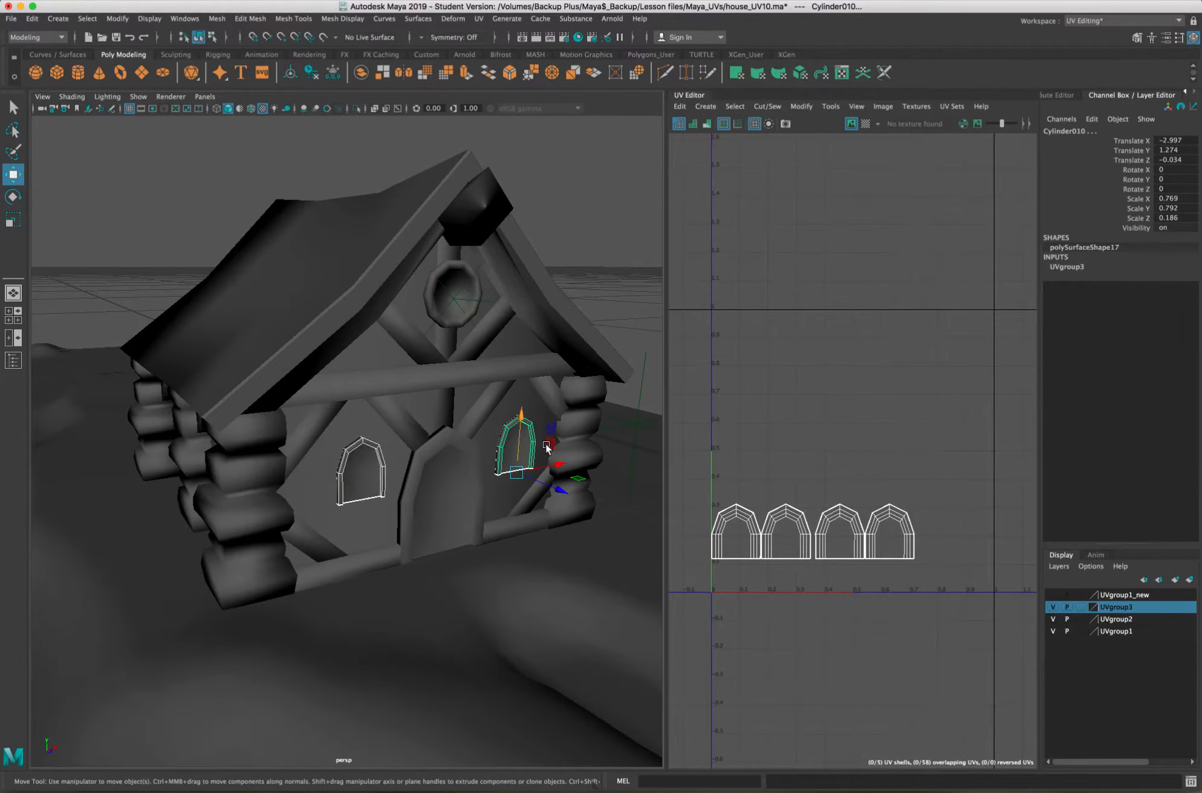
Select the front wall's vertical, horizontal and diagonal timber beams together to examine their overlapping UV shells.
drag(475, 472, 422, 461)
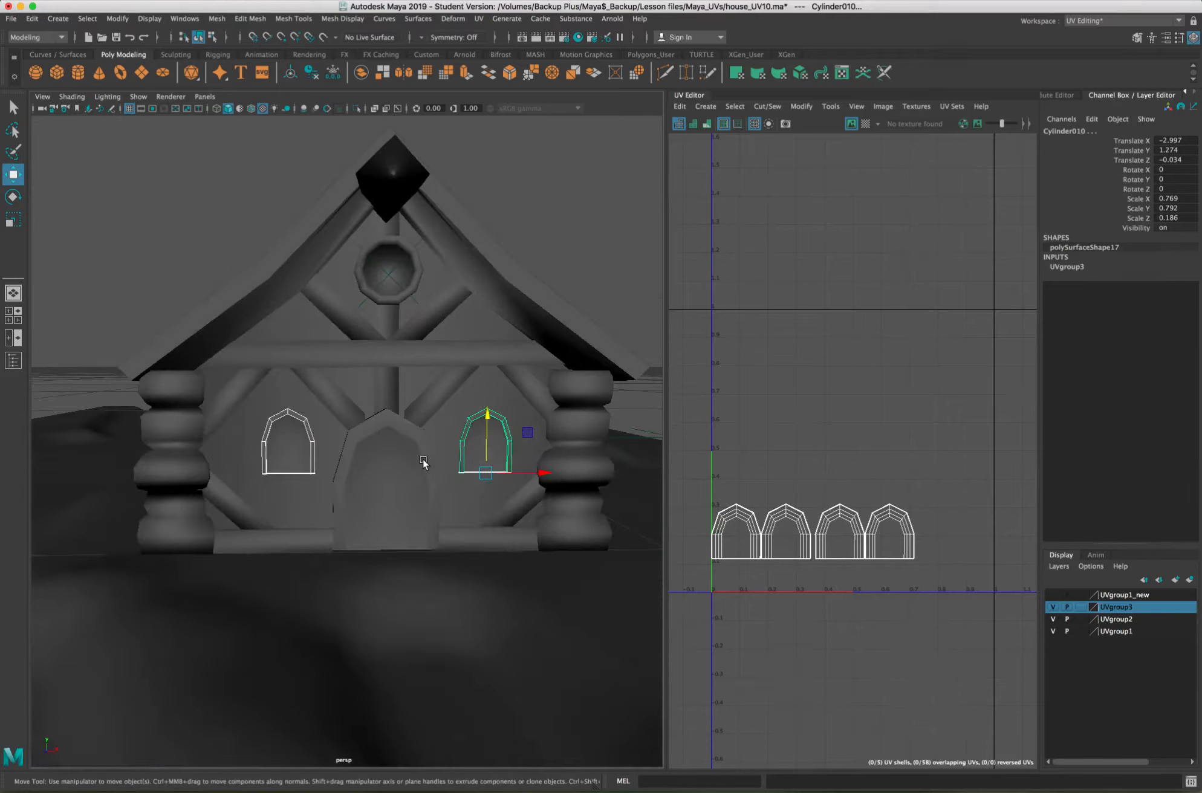
click(416, 323)
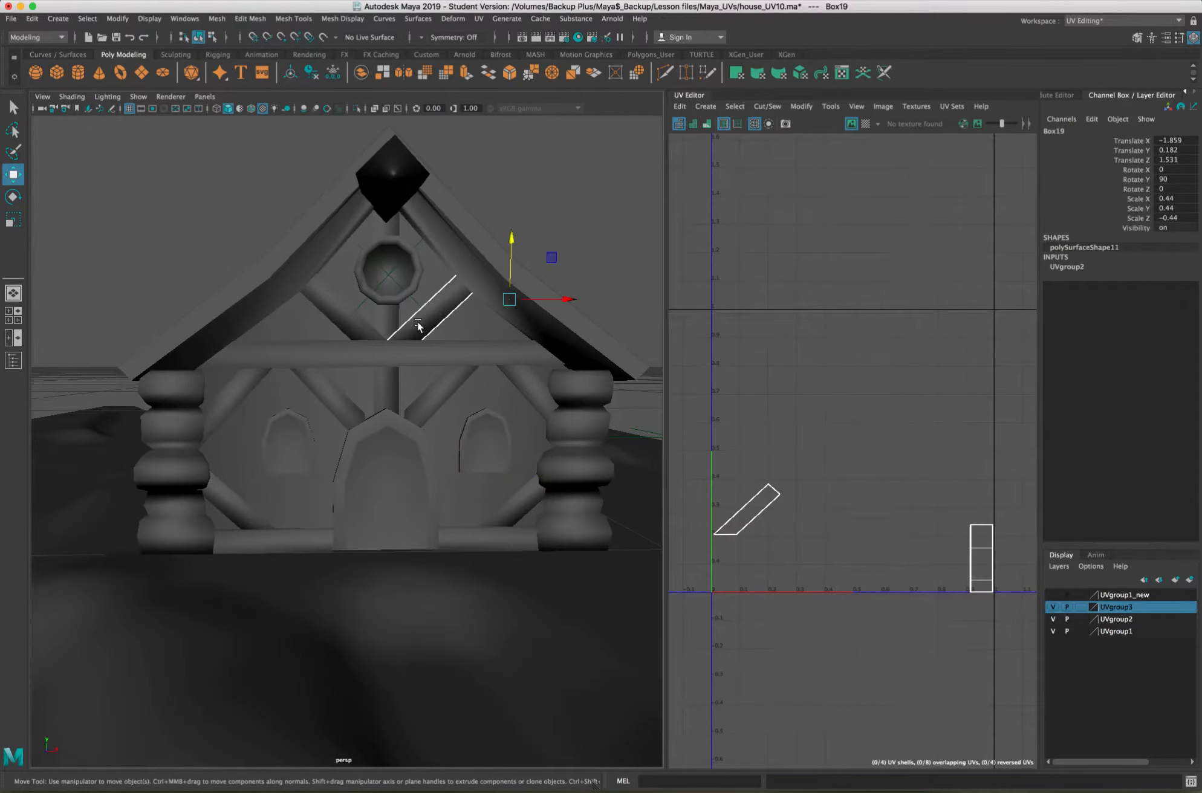
shift+click(375, 353)
shift+click(389, 395)
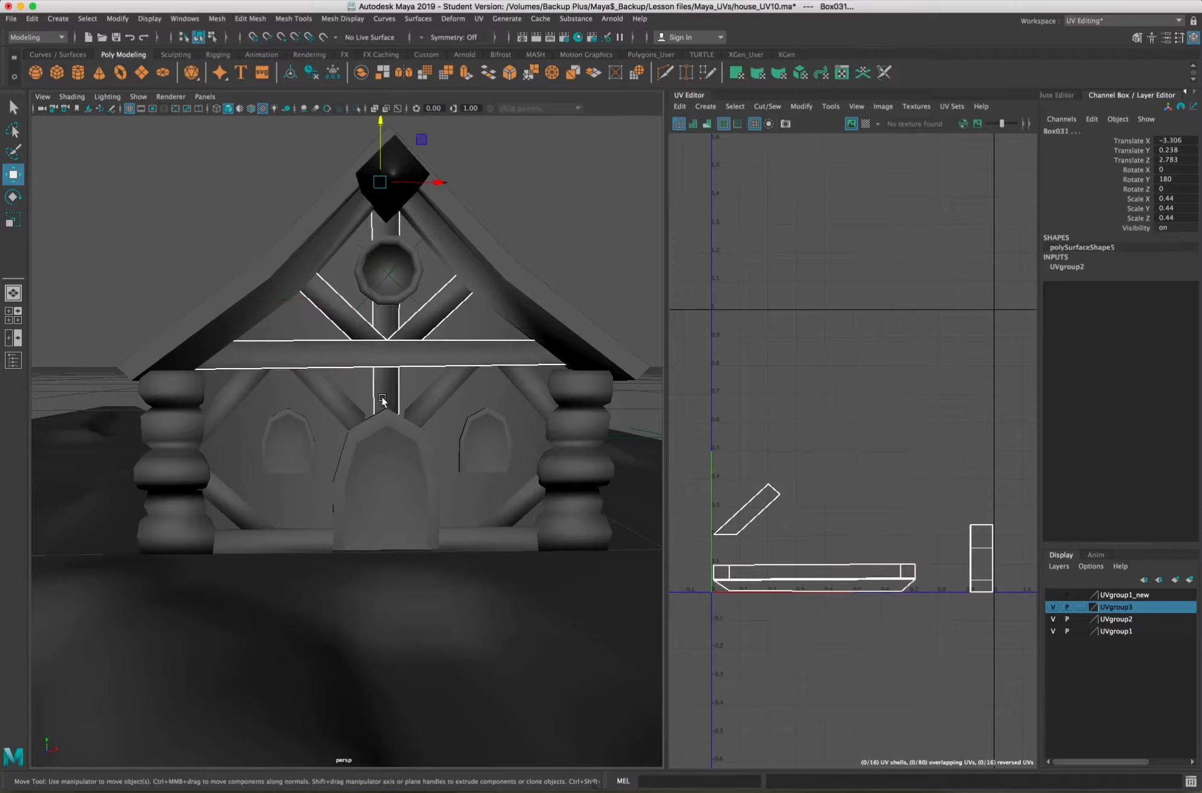
shift+click(320, 406)
shift+click(233, 417)
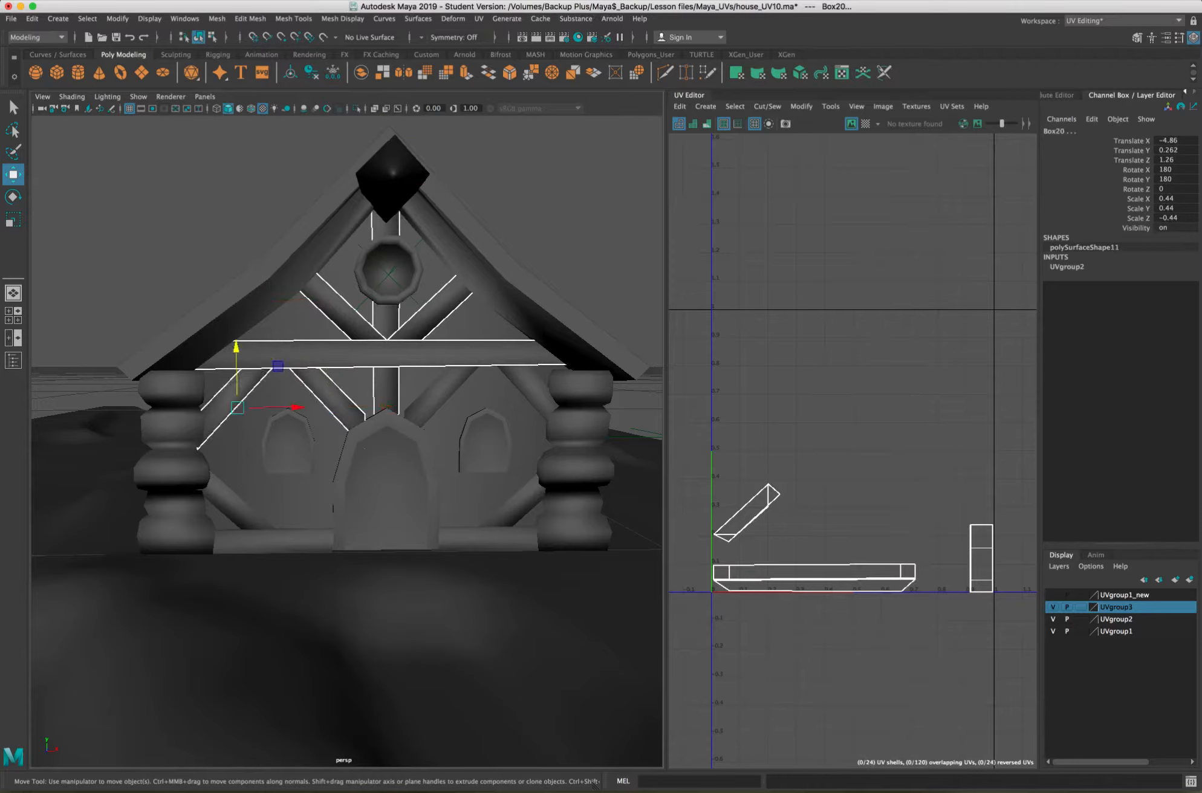
shift+click(230, 496)
shift+click(442, 392)
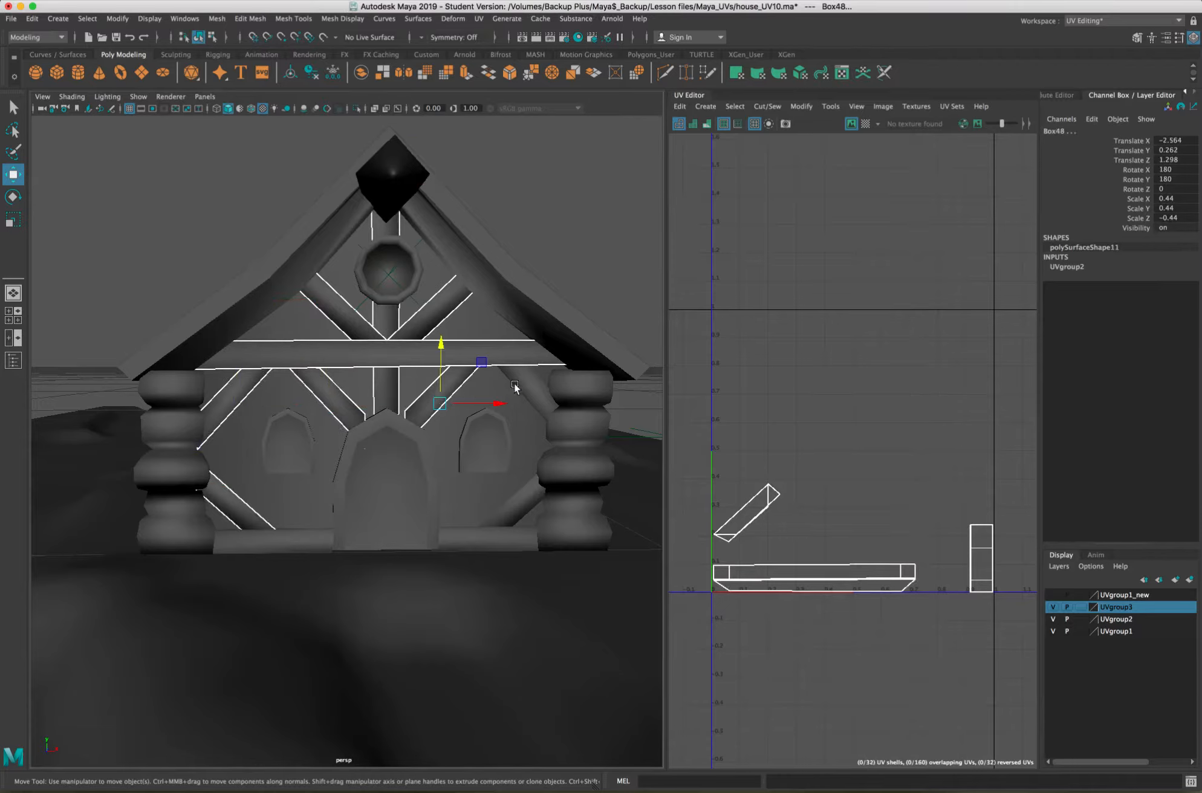
shift+click(532, 385)
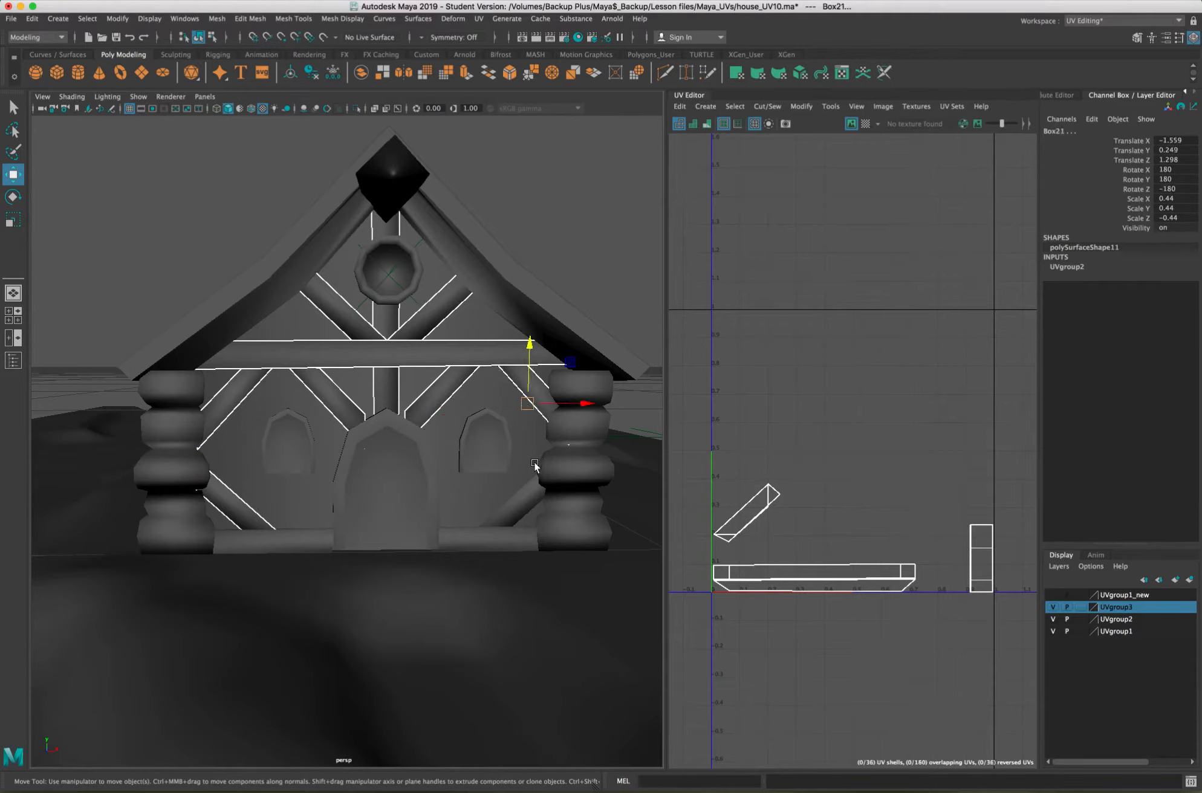
shift+click(527, 508)
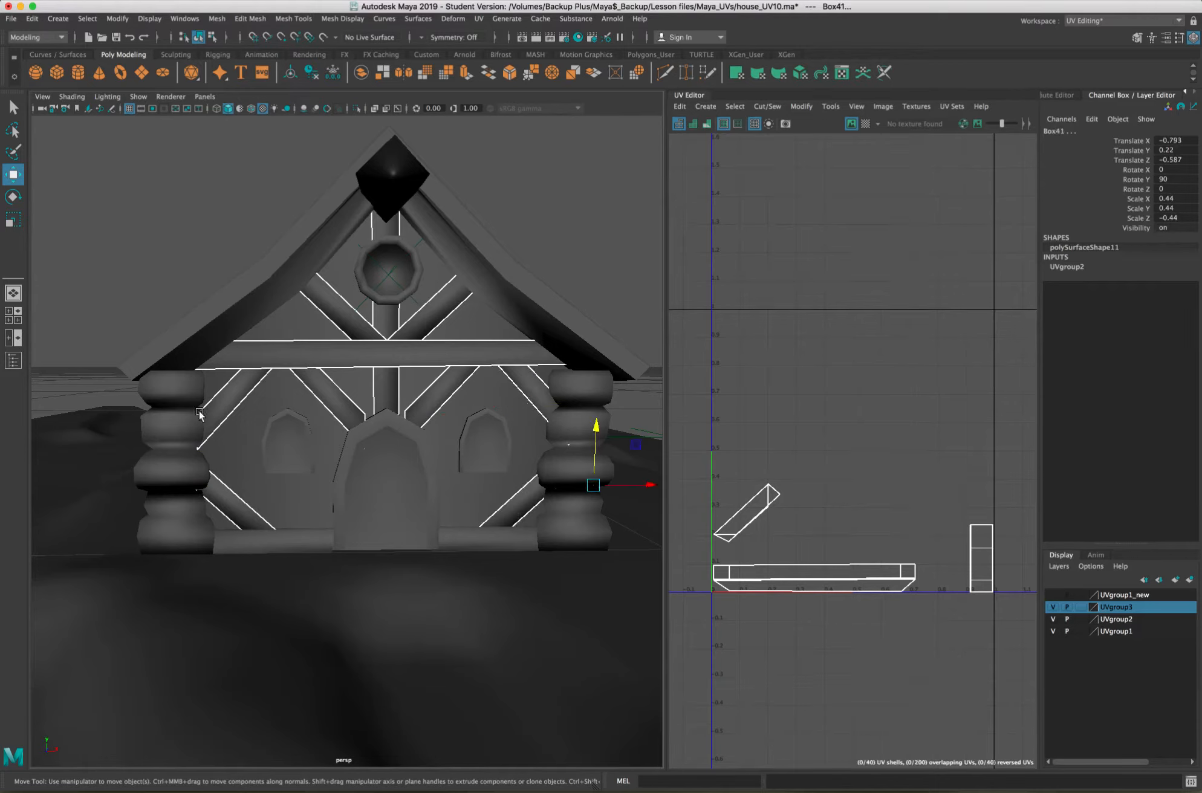
alt+drag(201, 337, 252, 358)
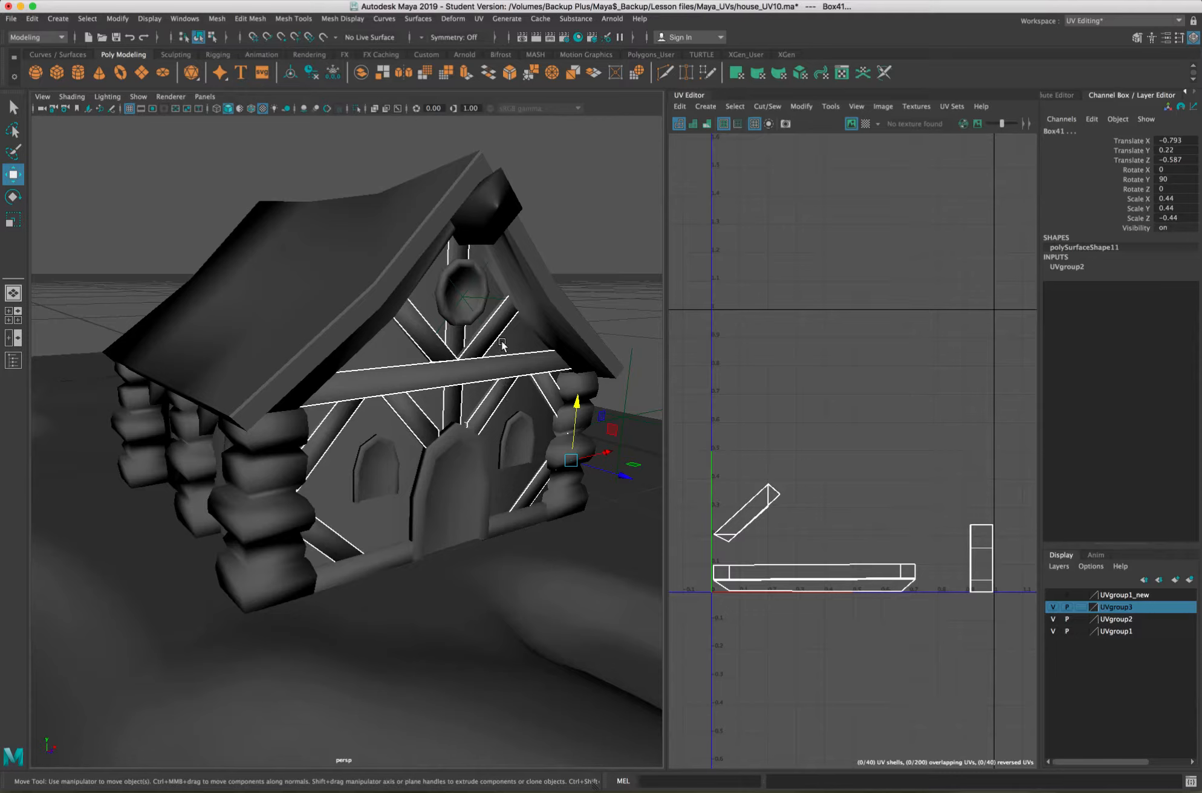
click(800, 106)
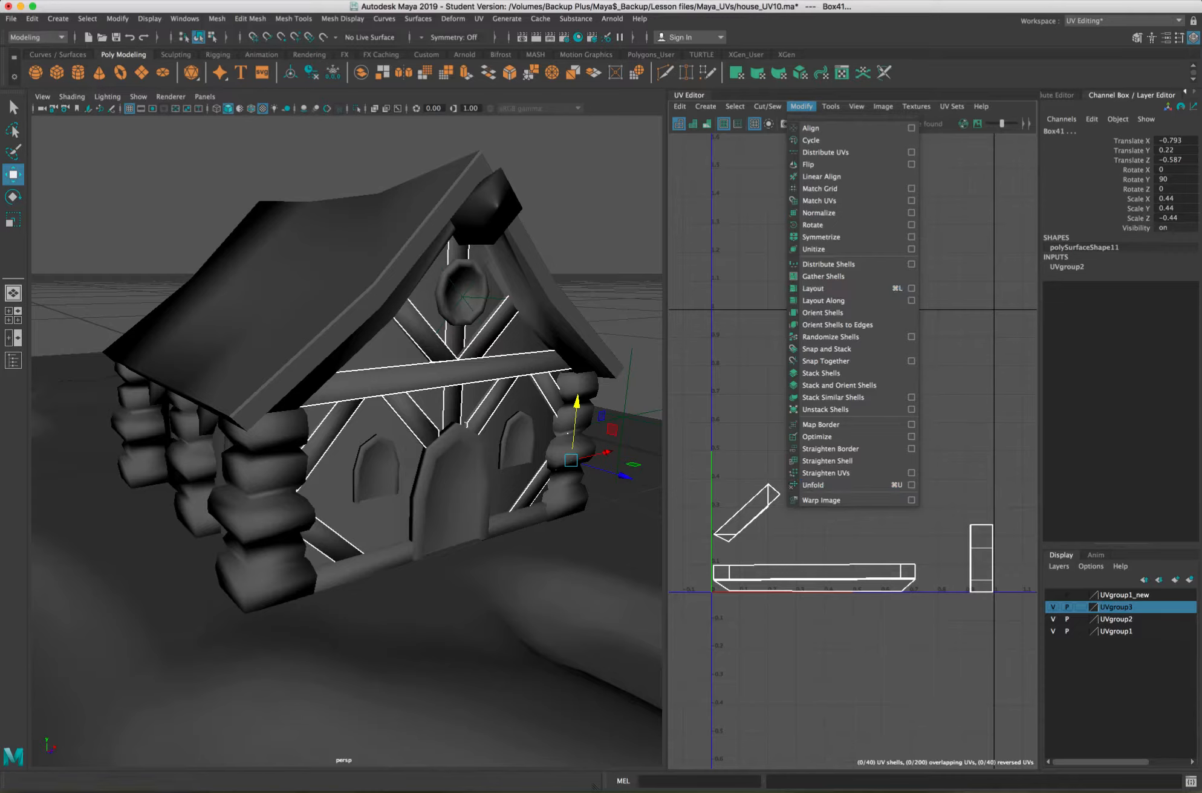
key(Escape)
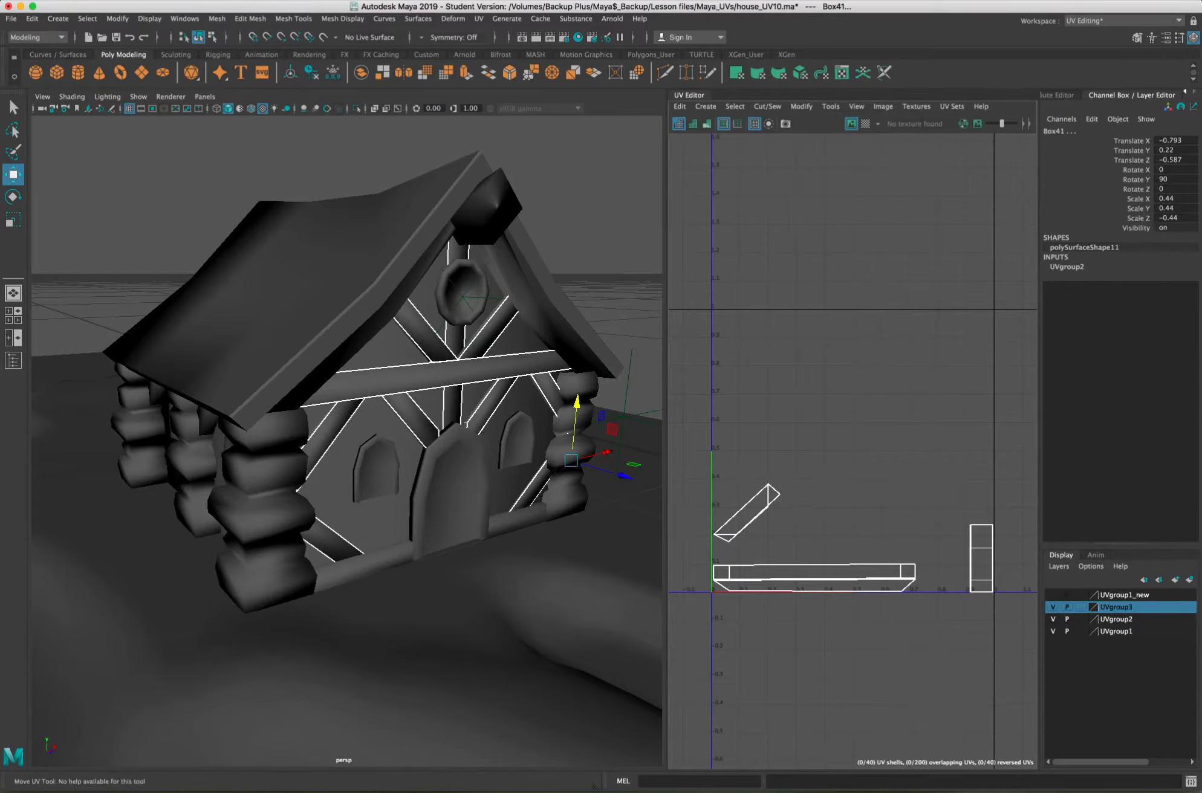
Select the roof, then hide and reshow the UVgroup3 layer to check which house parts it contains.
drag(448, 417, 295, 434)
scroll(354, 362, up, 3)
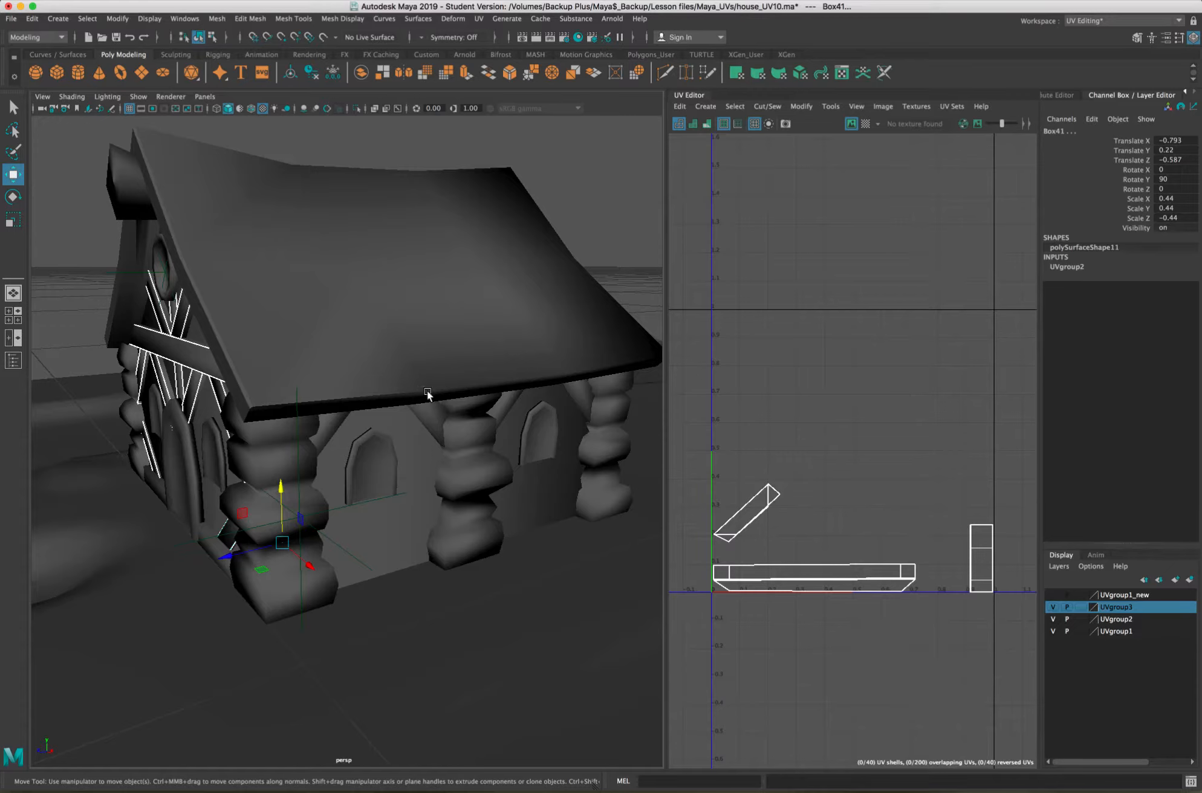
click(362, 319)
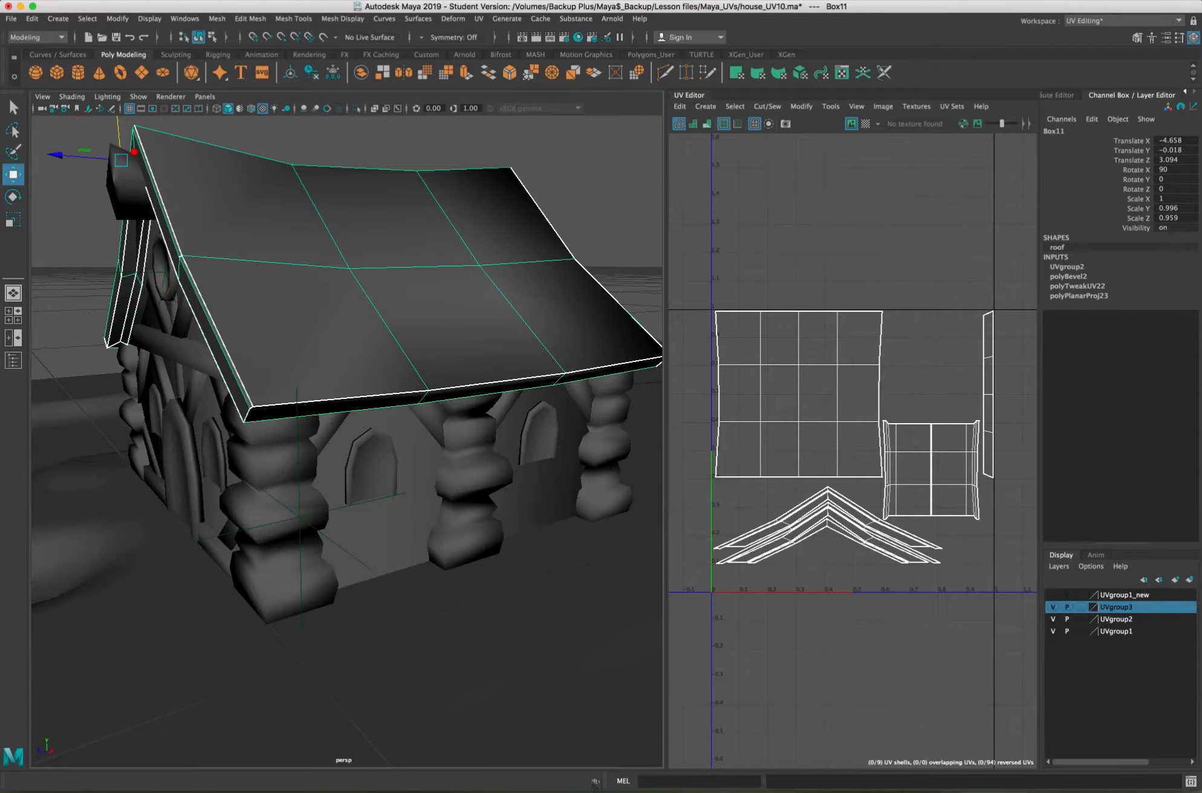
click(1052, 606)
click(1052, 606)
click(1052, 607)
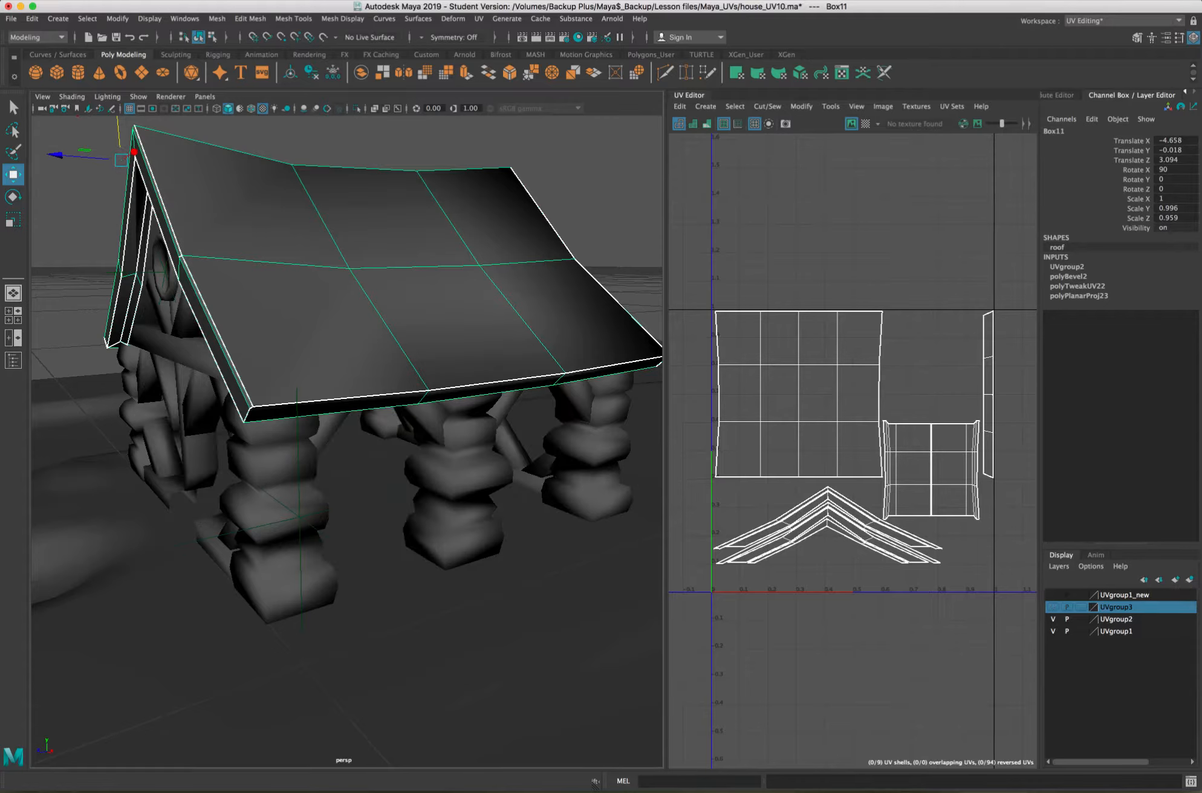
click(1052, 607)
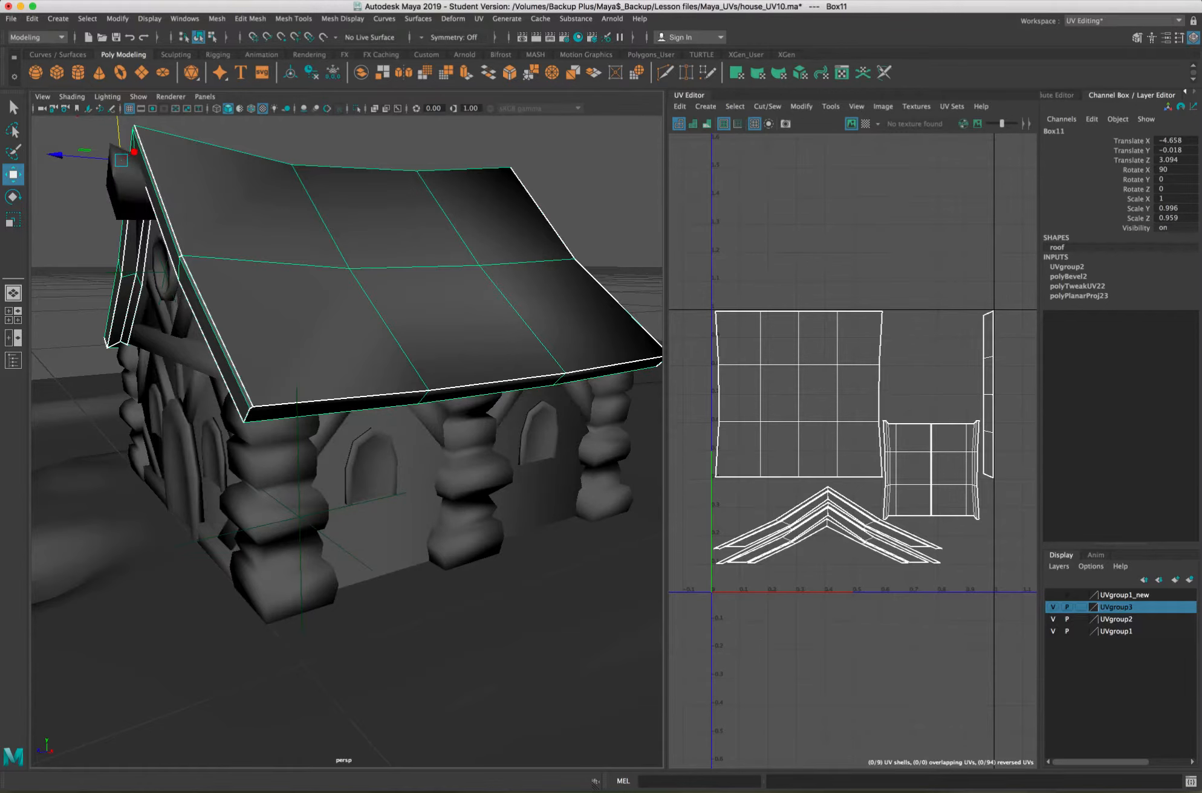
Hide and reshow the UVgroup2 and UVgroup1 layers in turn to check which house parts each contains.
click(1053, 619)
click(1052, 619)
click(1052, 619)
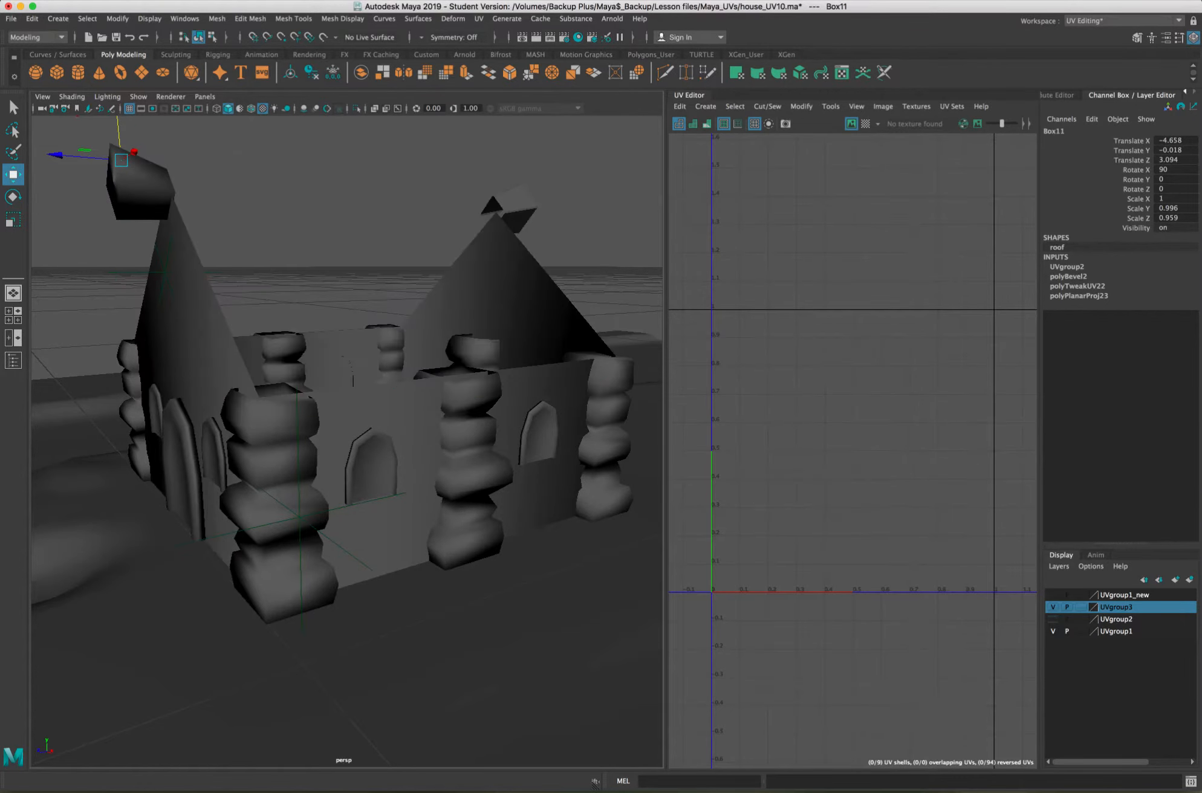
click(1053, 619)
click(1053, 631)
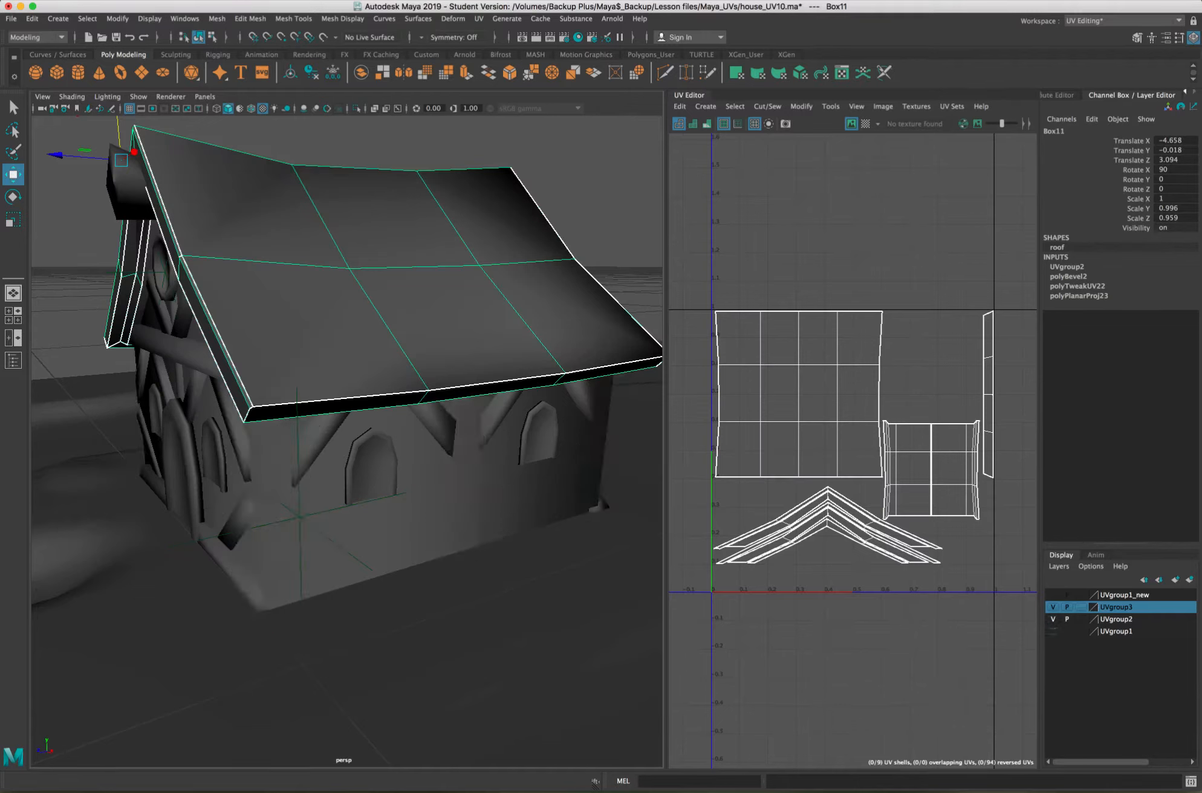
click(1053, 631)
click(1053, 631)
click(1052, 631)
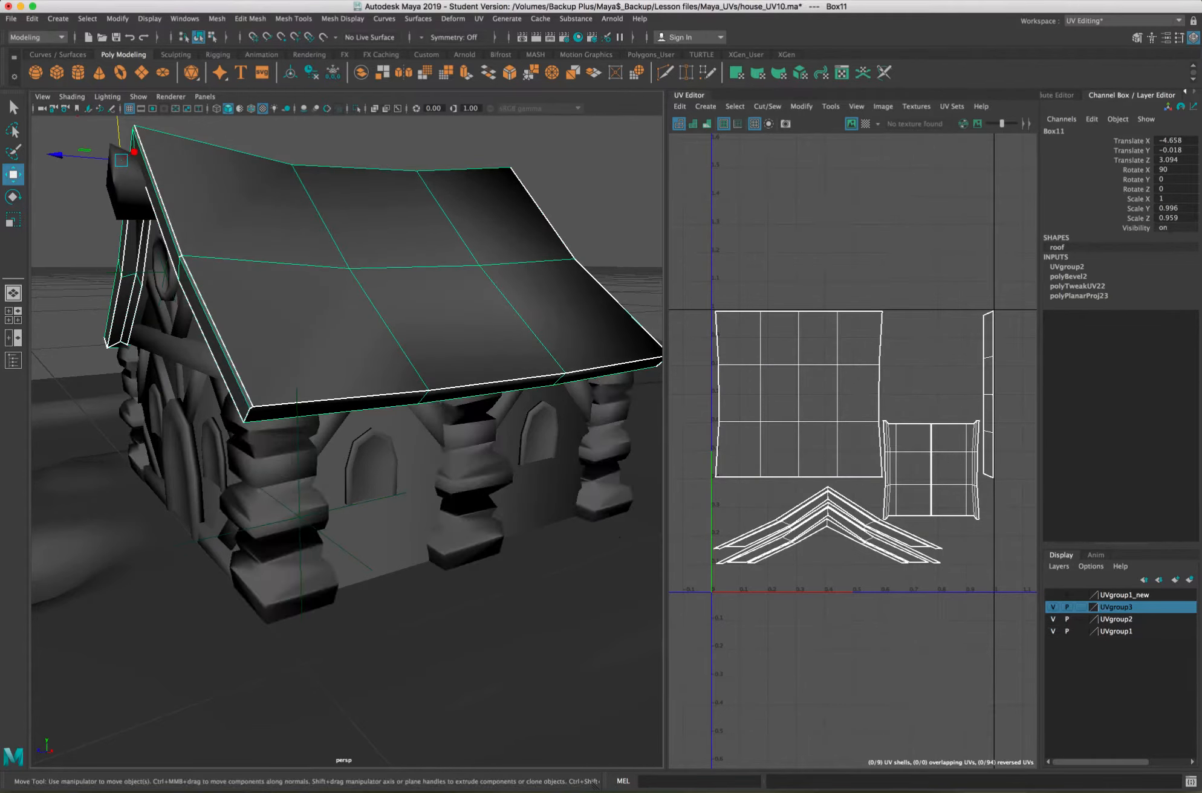
Select the ground plane and the roof in turn to examine their UV layouts.
drag(366, 589, 409, 588)
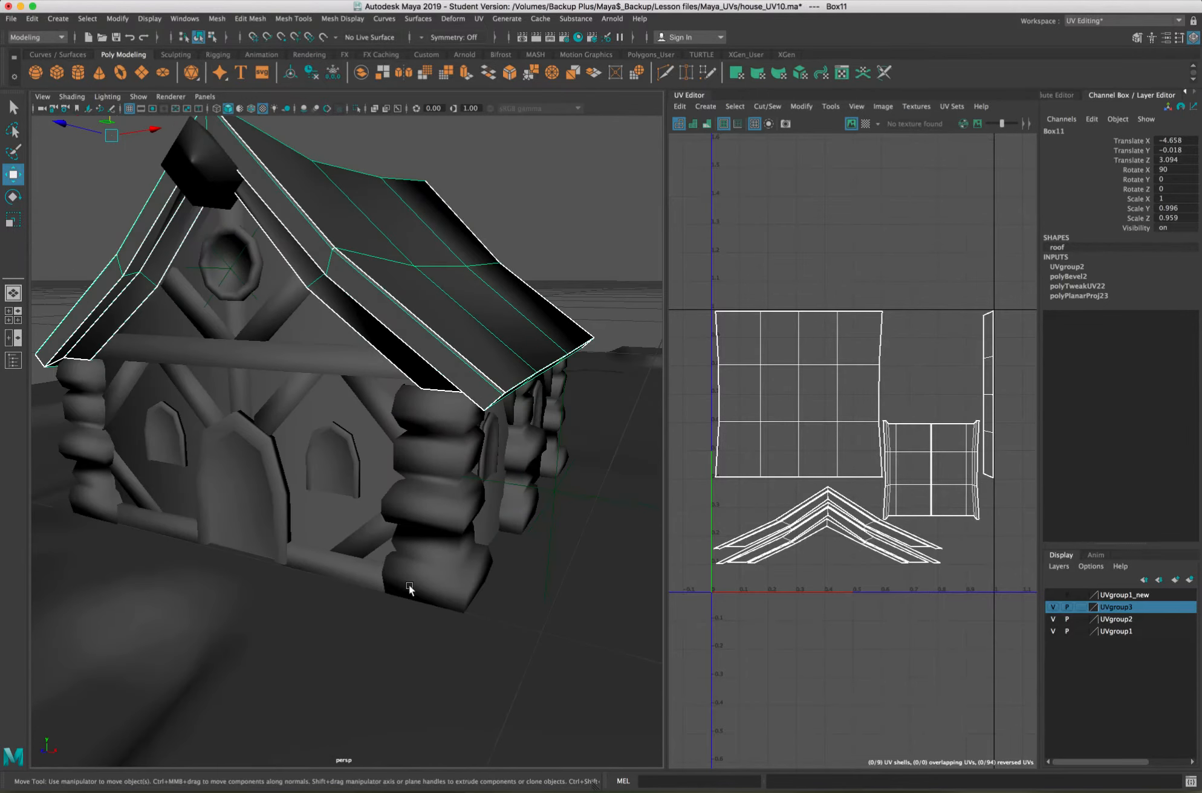
click(556, 560)
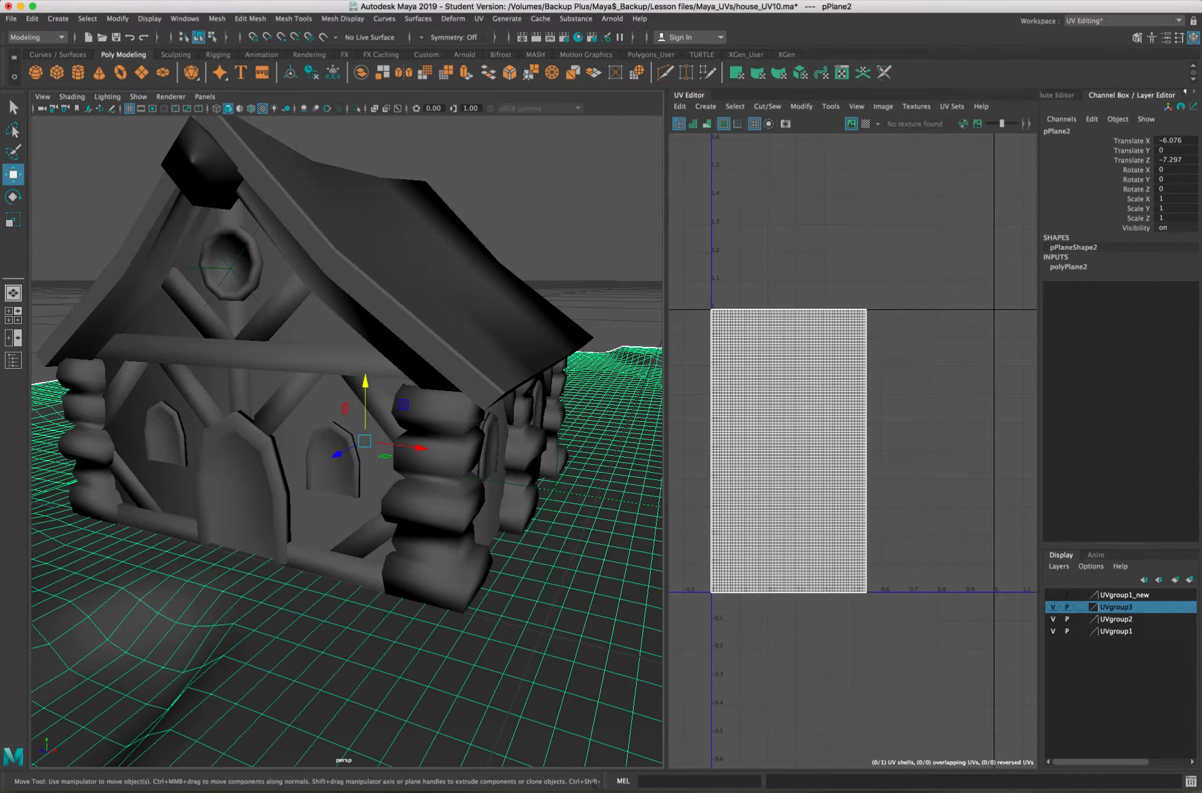
click(545, 428)
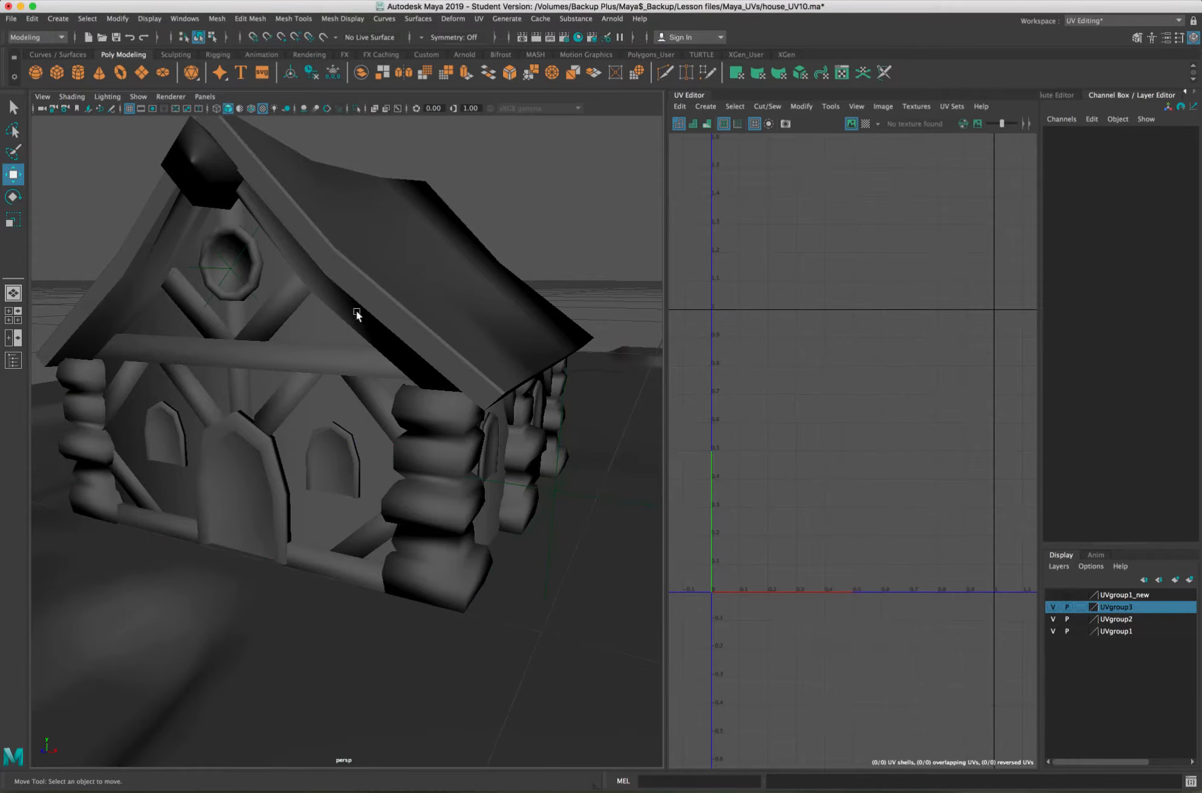
click(386, 274)
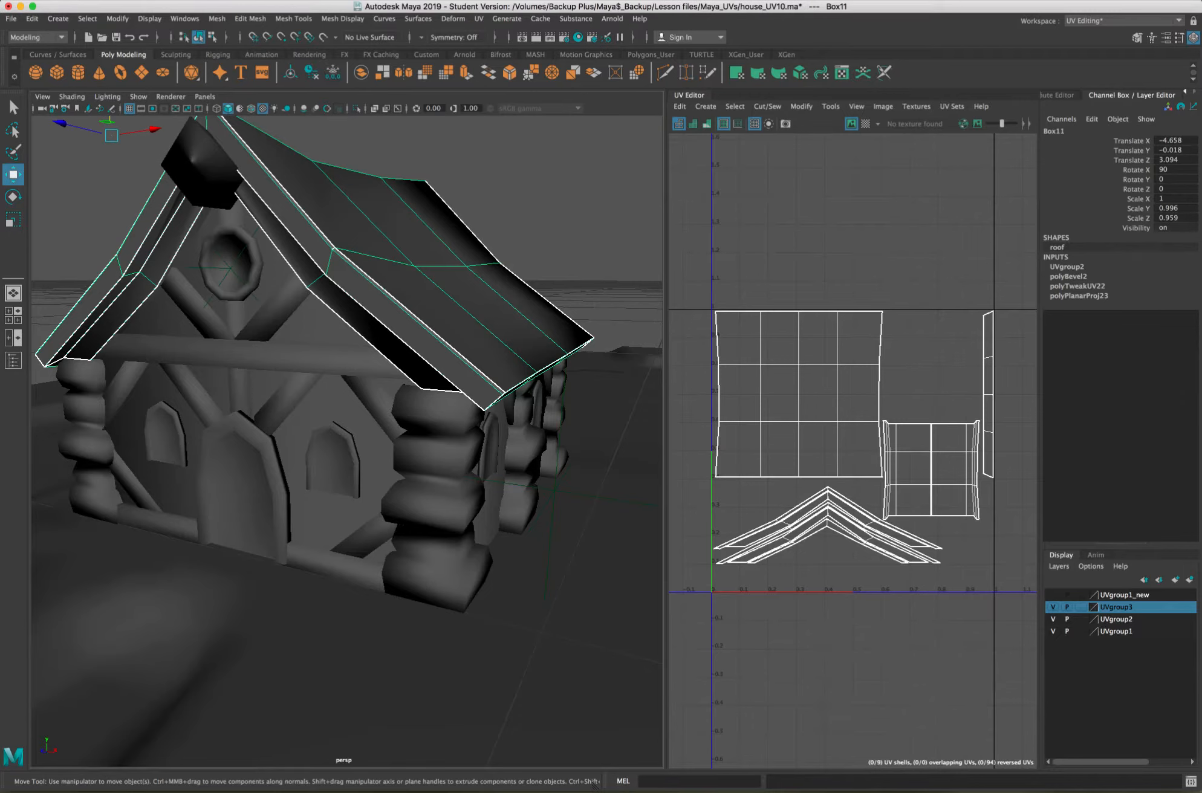
Select all objects in the UVgroup3 layer to display their combined UV layout.
right_click(1135, 608)
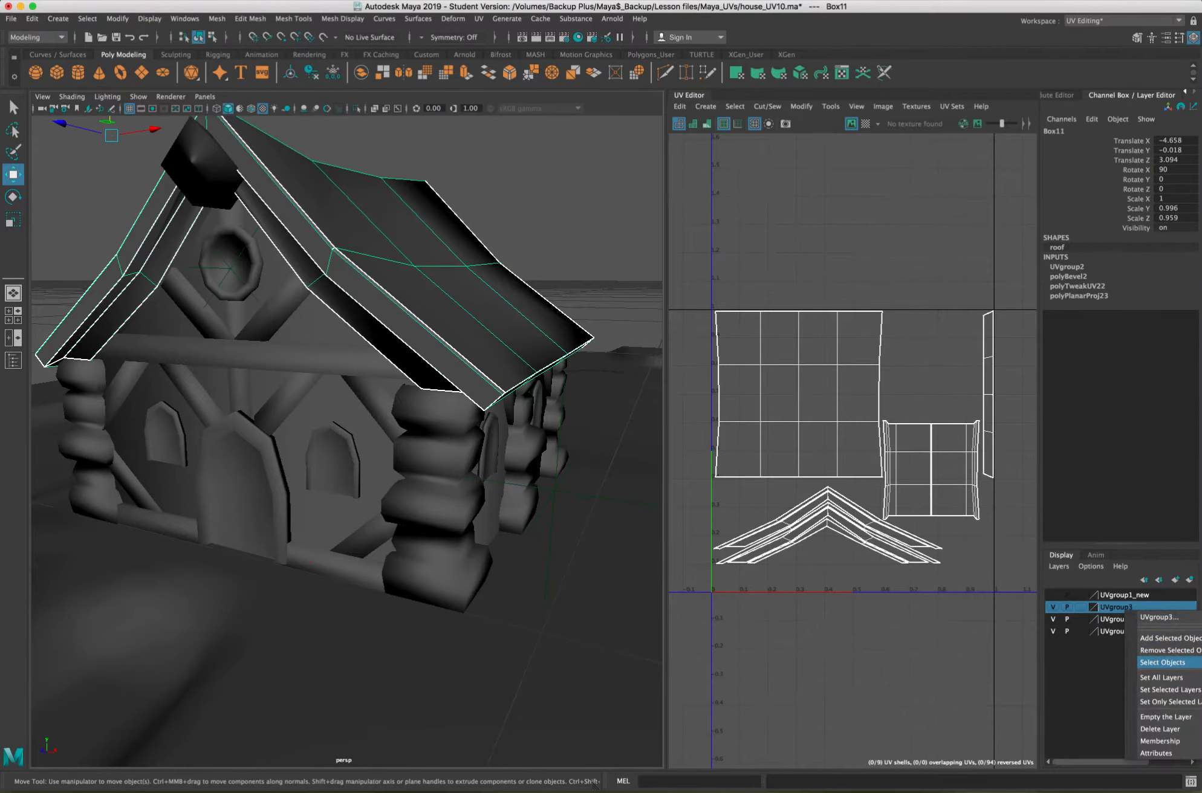
click(1161, 663)
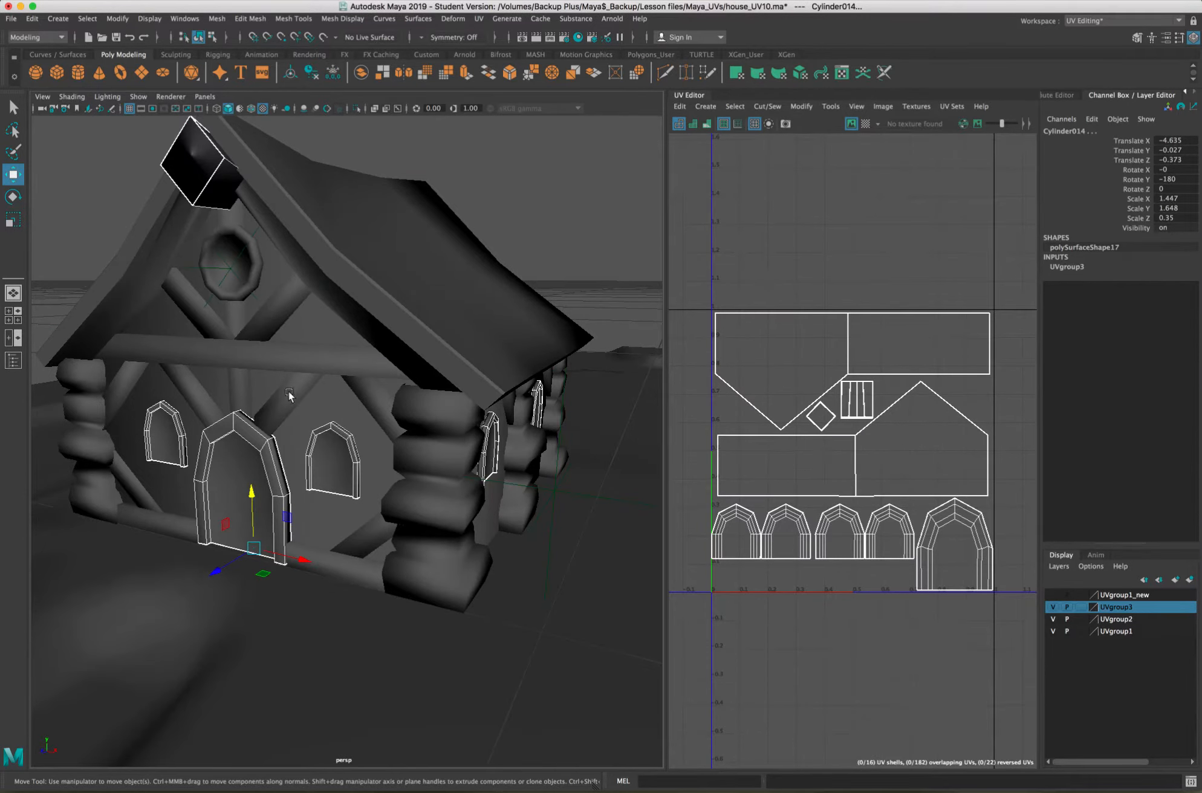
Add the long horizontal beam across the front of the house to the UVgroup3 selection, leaving the base beams unselected.
shift+click(336, 573)
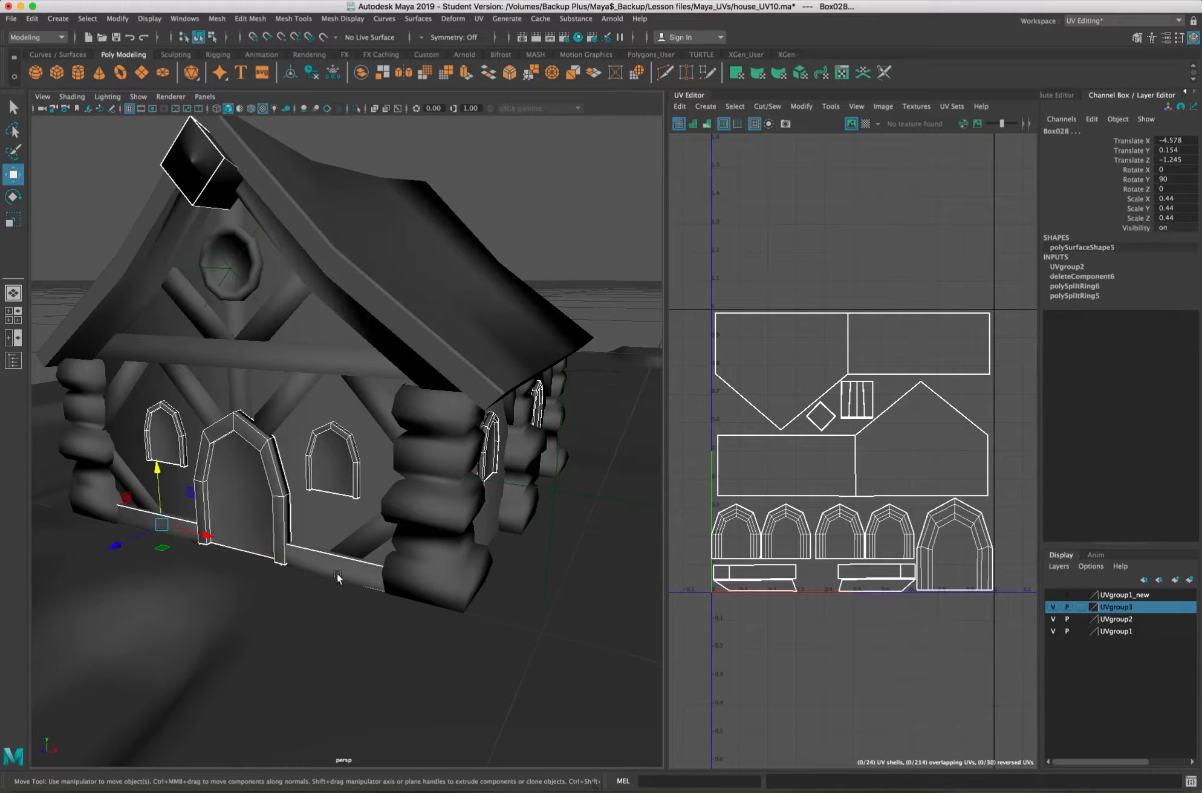
shift+click(302, 348)
shift+click(302, 348)
shift+click(302, 348)
shift+click(316, 567)
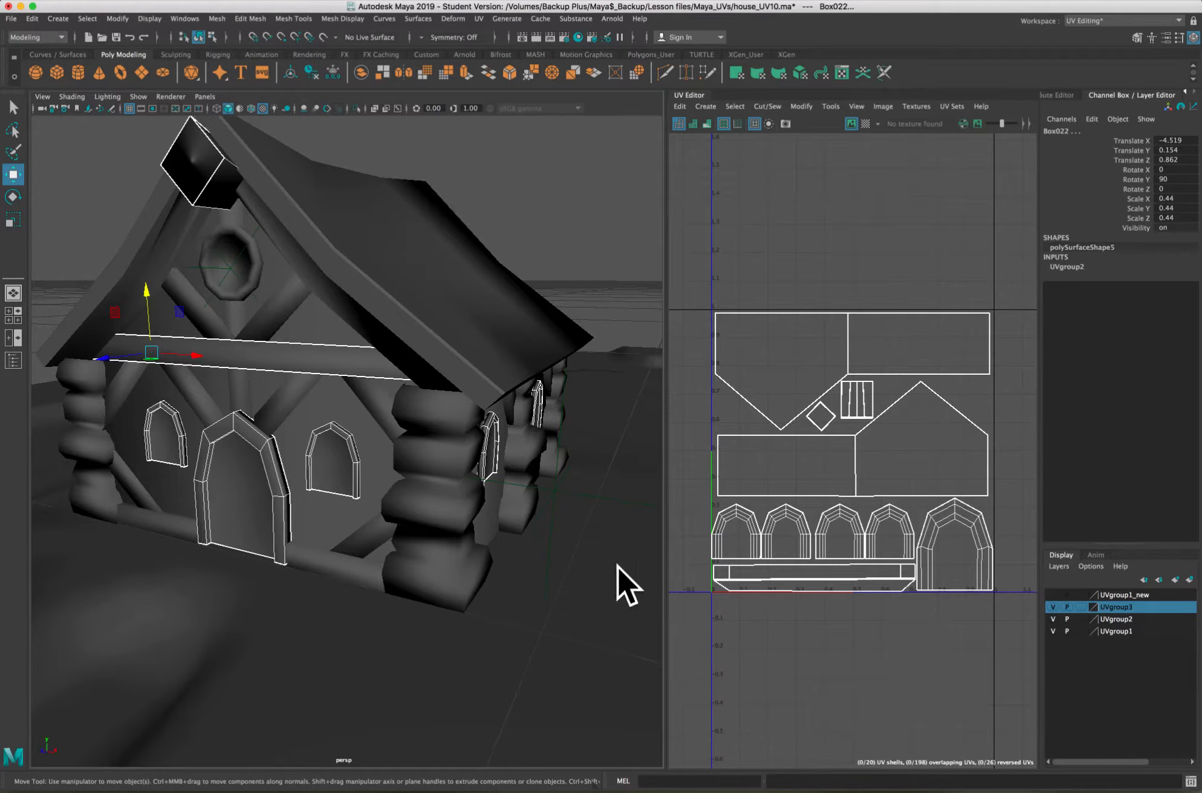
drag(622, 584, 599, 556)
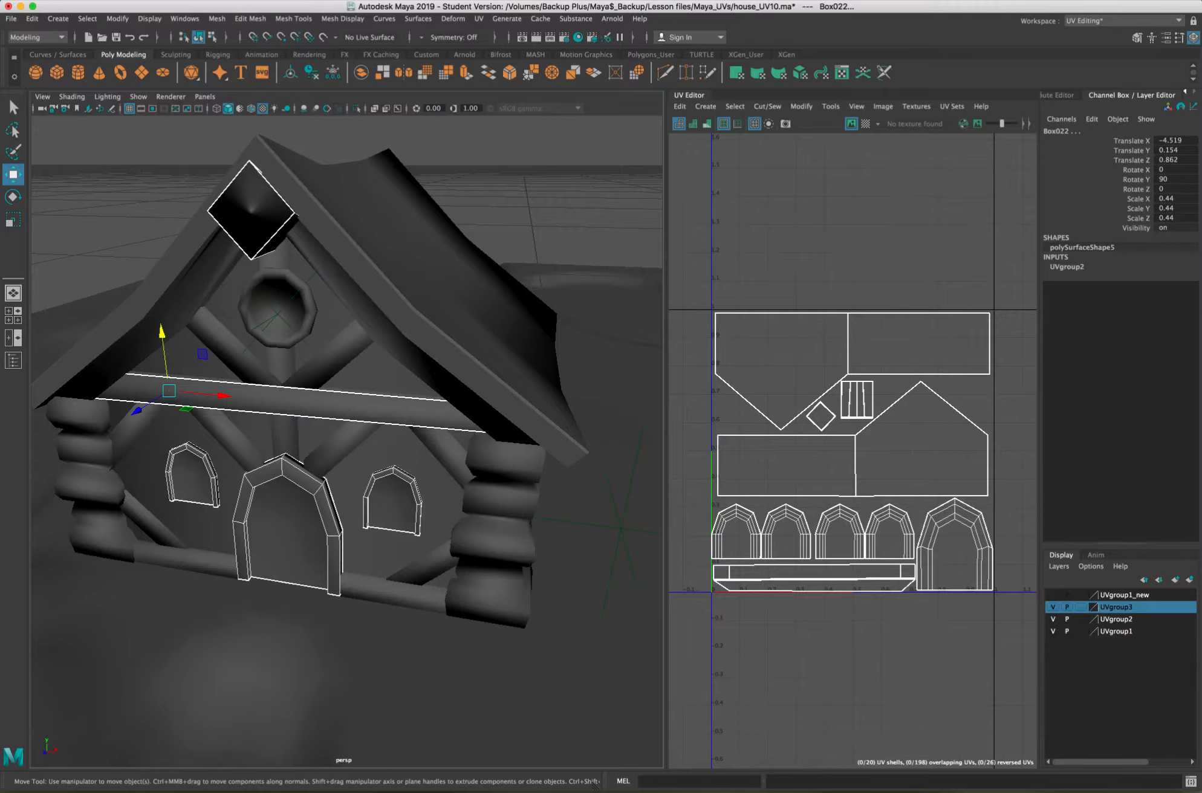
Open the UV Snapshot options and set the output file to house_UV1 on the Desktop.
click(882, 105)
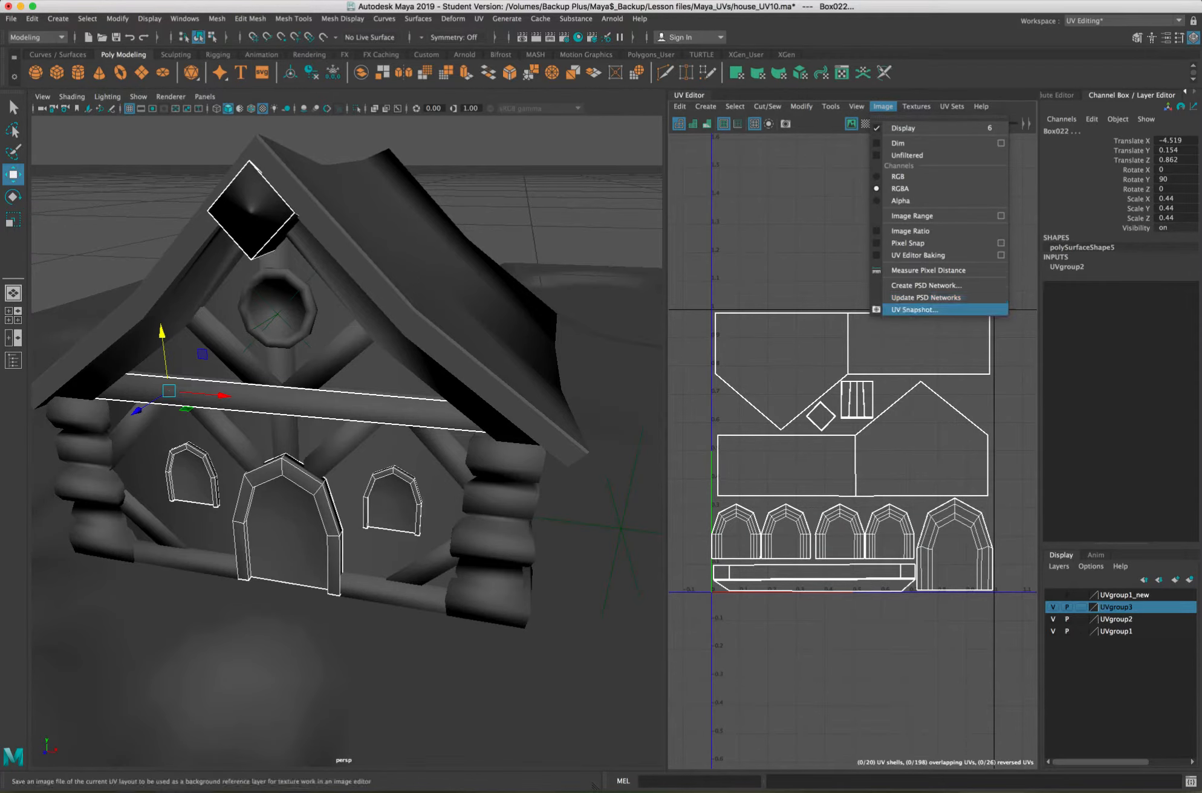
click(914, 309)
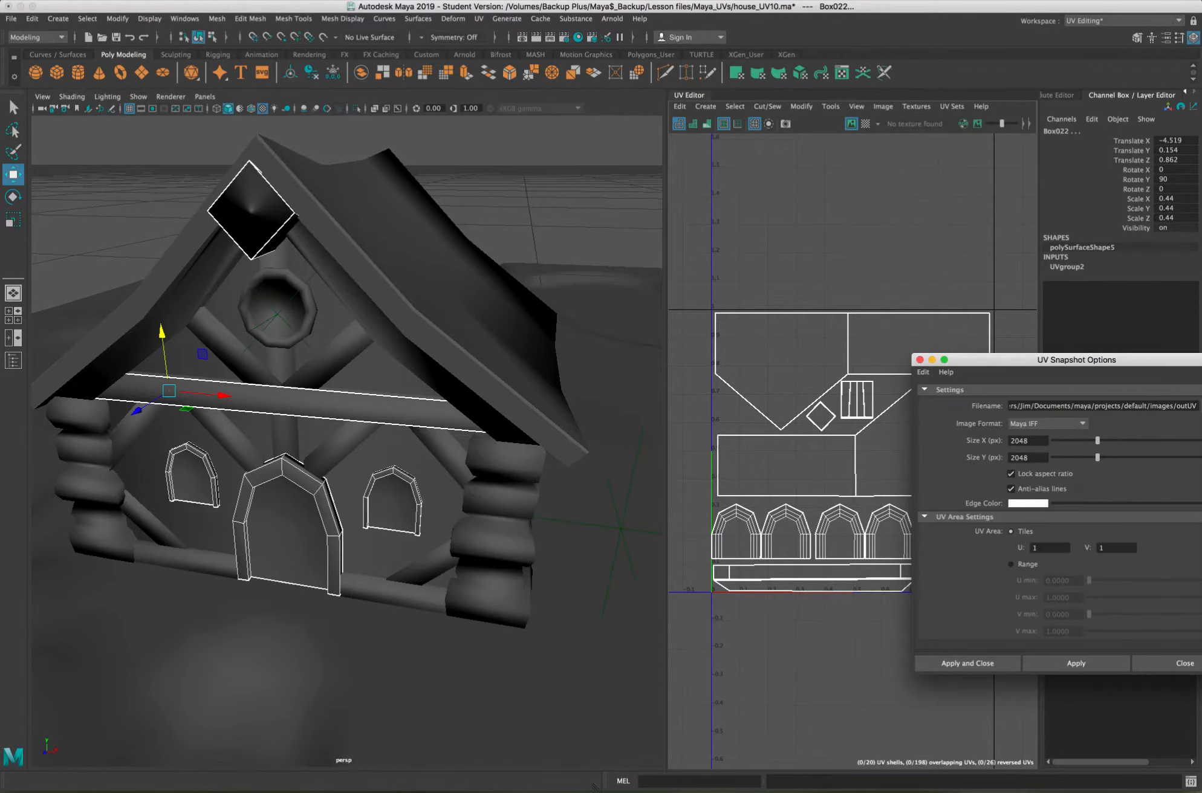
drag(1027, 359, 874, 192)
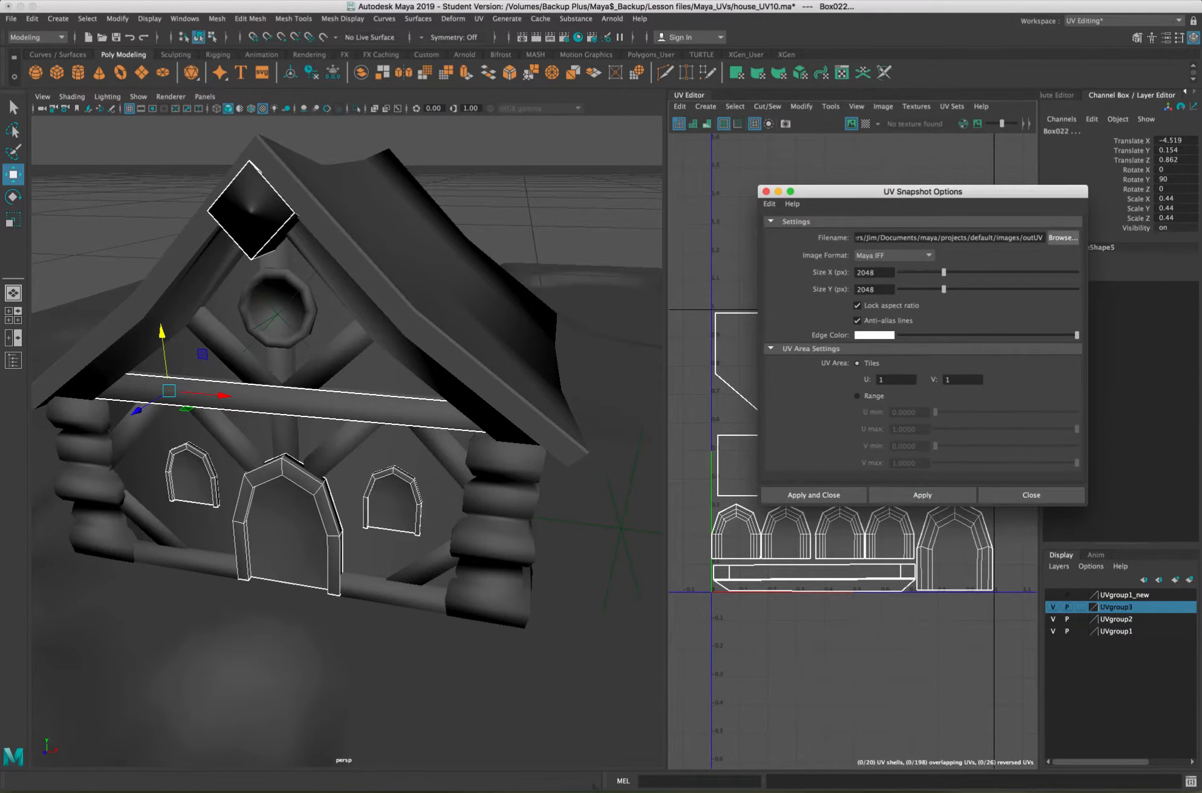
click(1062, 237)
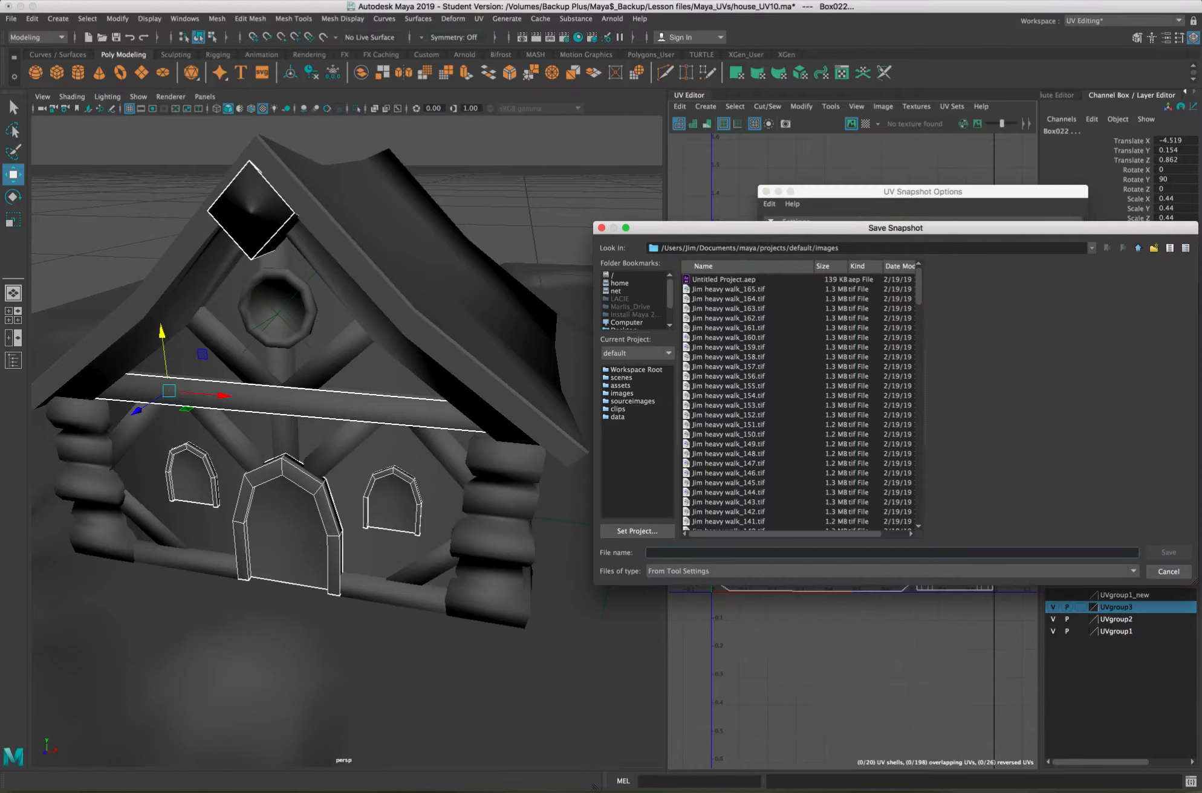
scroll(634, 299, down, 1)
click(623, 306)
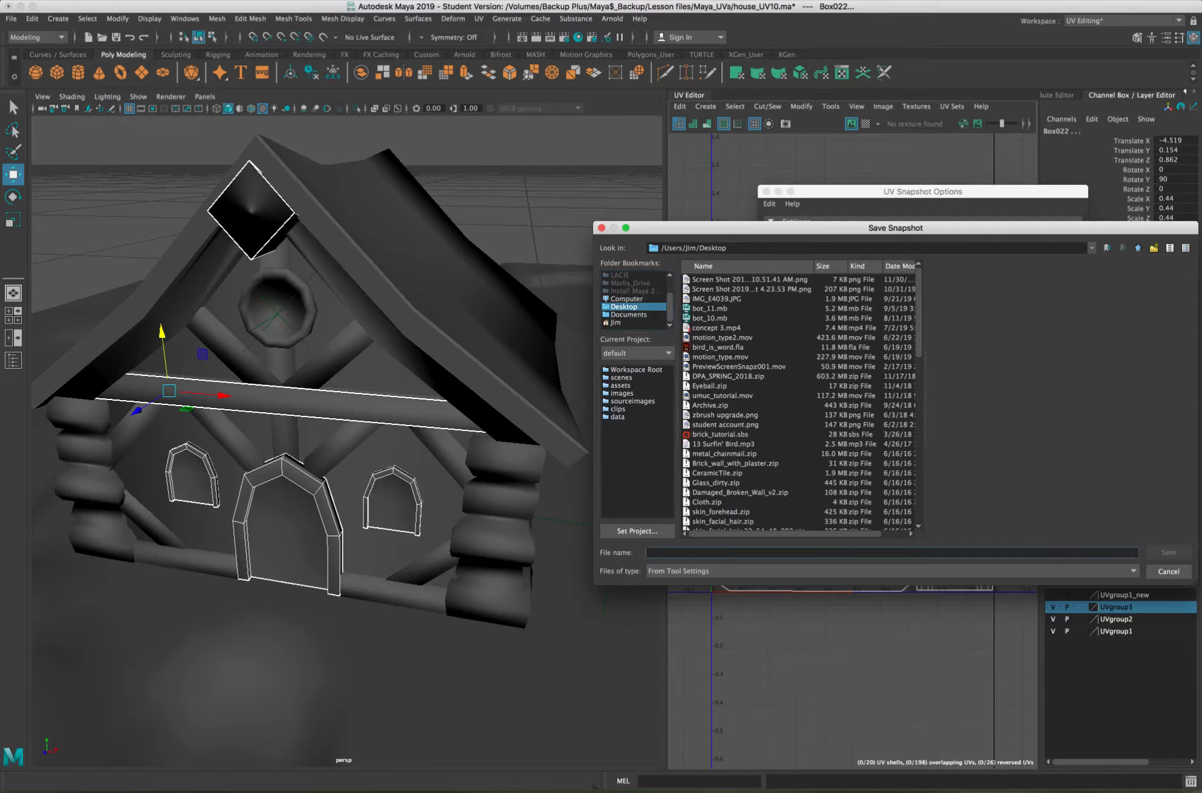
text(house_UV1)
click(1168, 552)
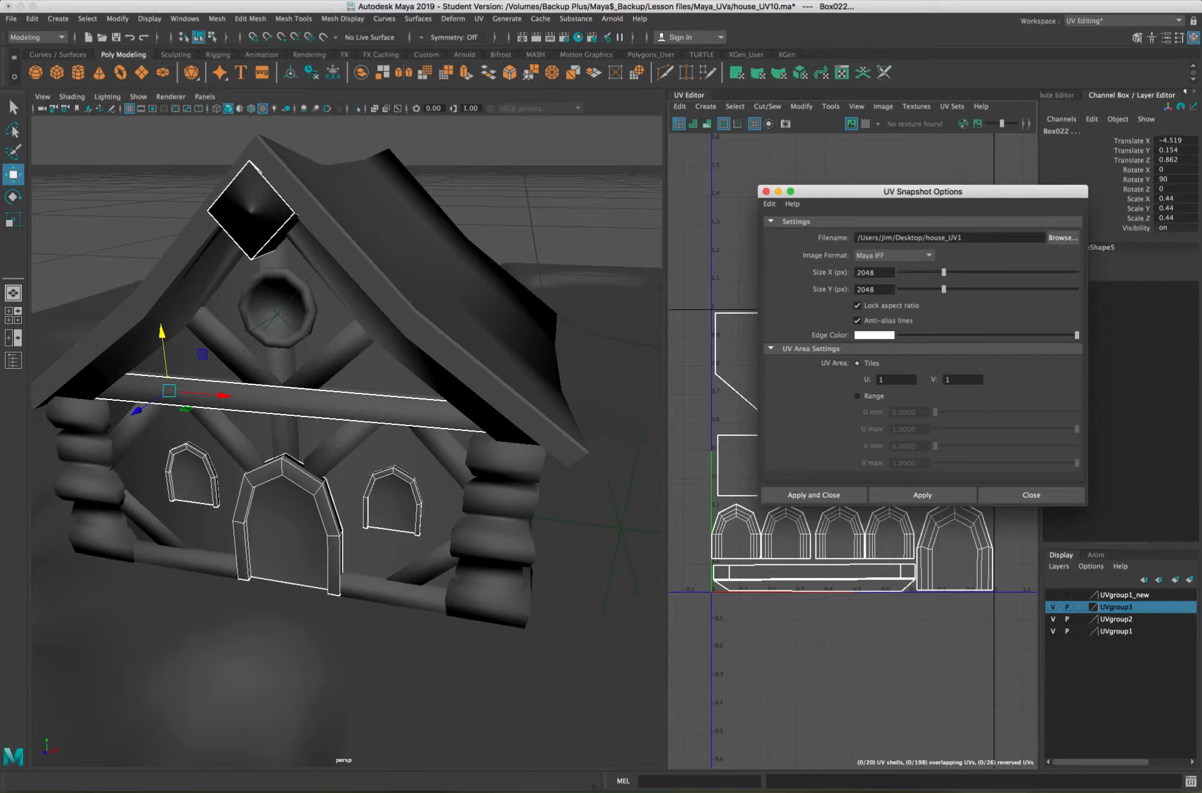
Set the snapshot's image format to JPEG, save the UV snapshot and close its options.
click(893, 255)
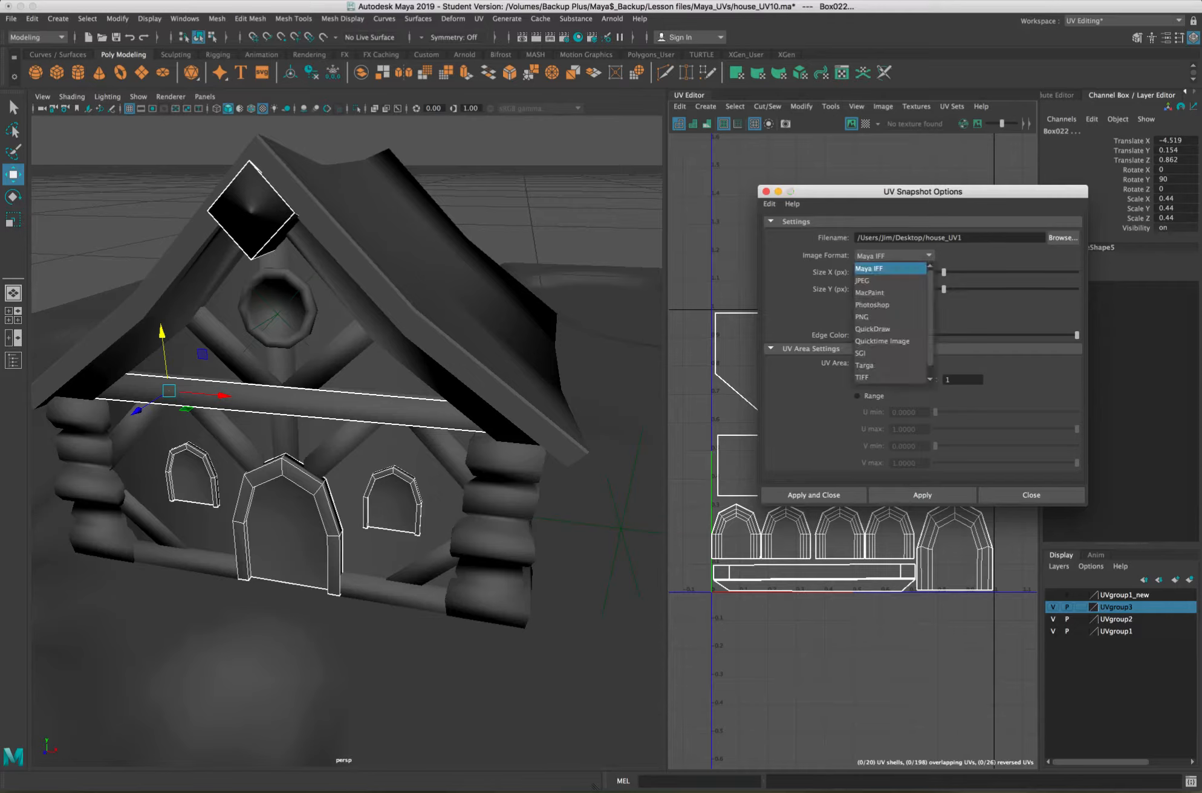
click(889, 281)
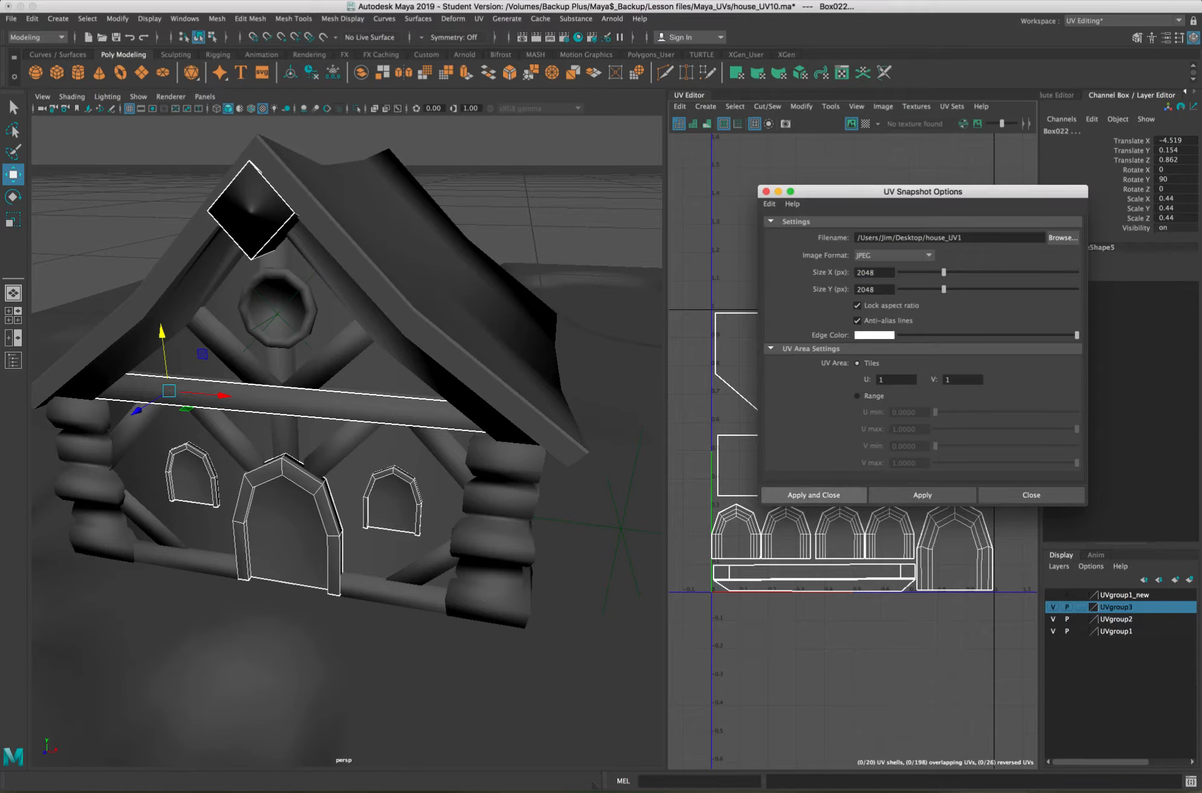
click(813, 494)
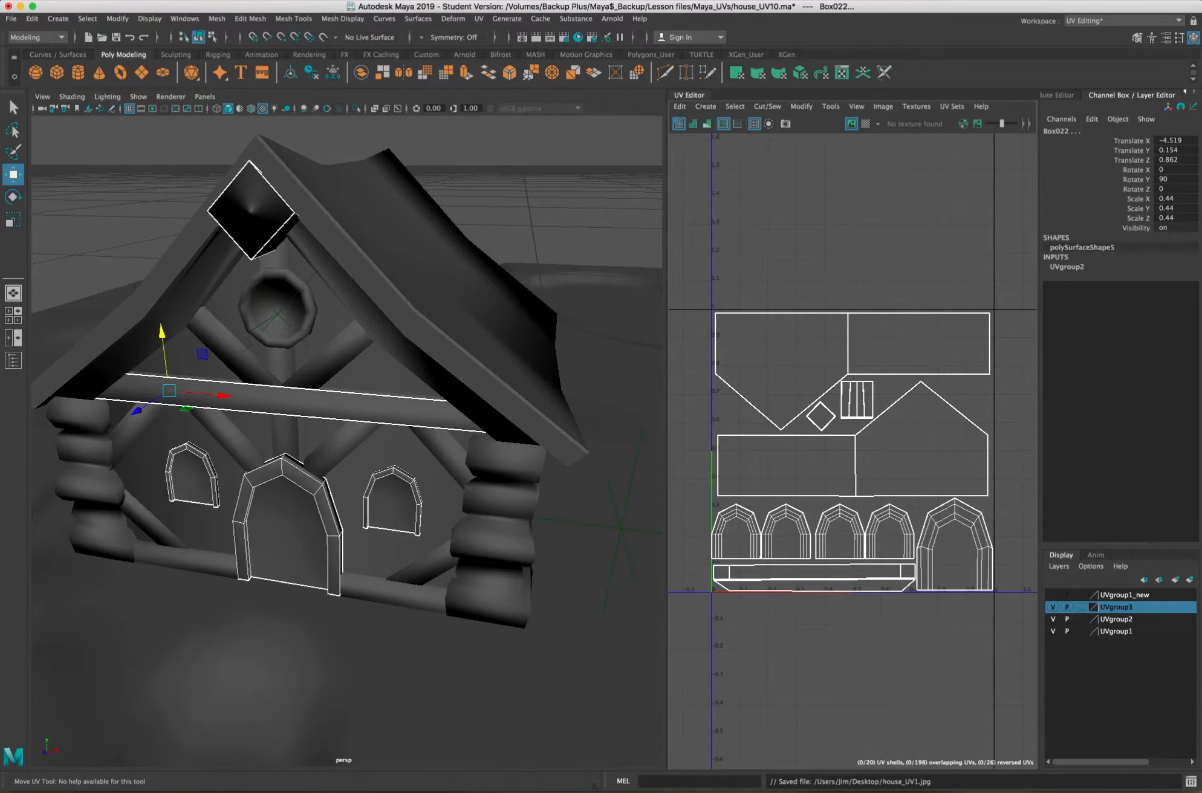
Select all objects in the UVgroup2 layer, then those in UVgroup1, to examine each group's UV layout.
key(ctrl+Right)
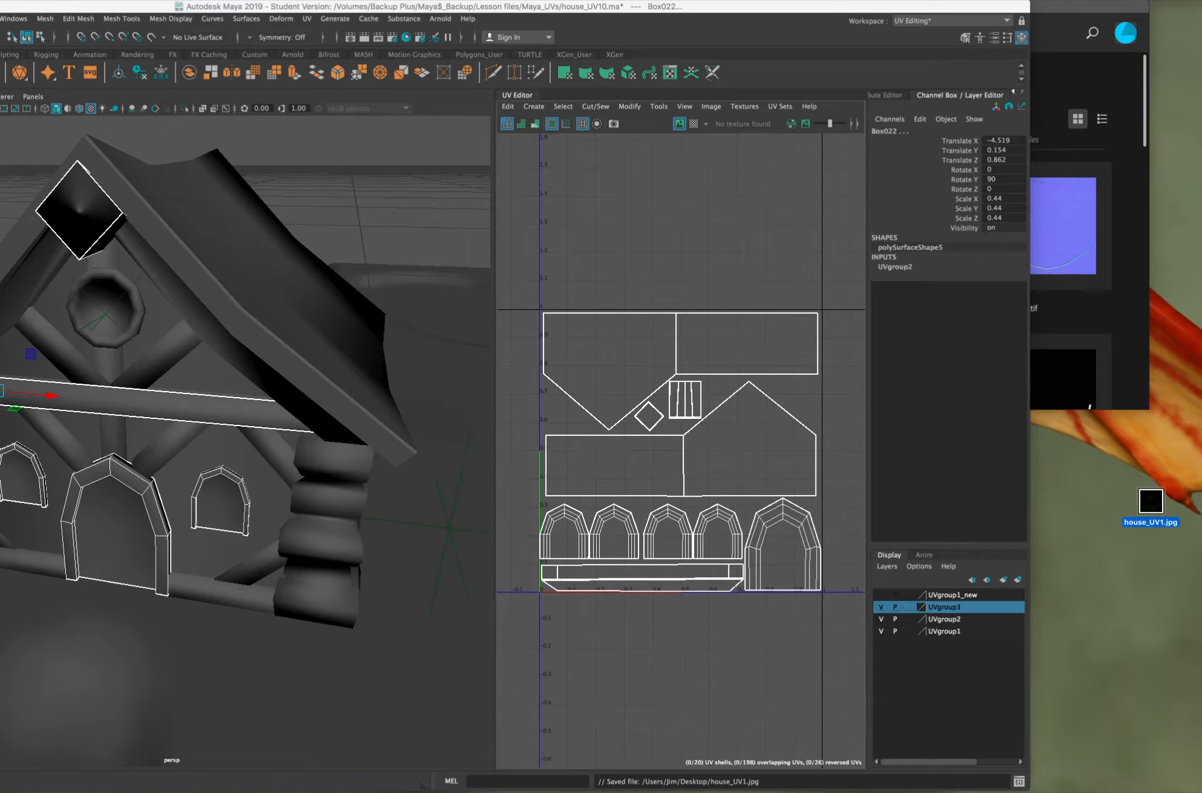
click(944, 619)
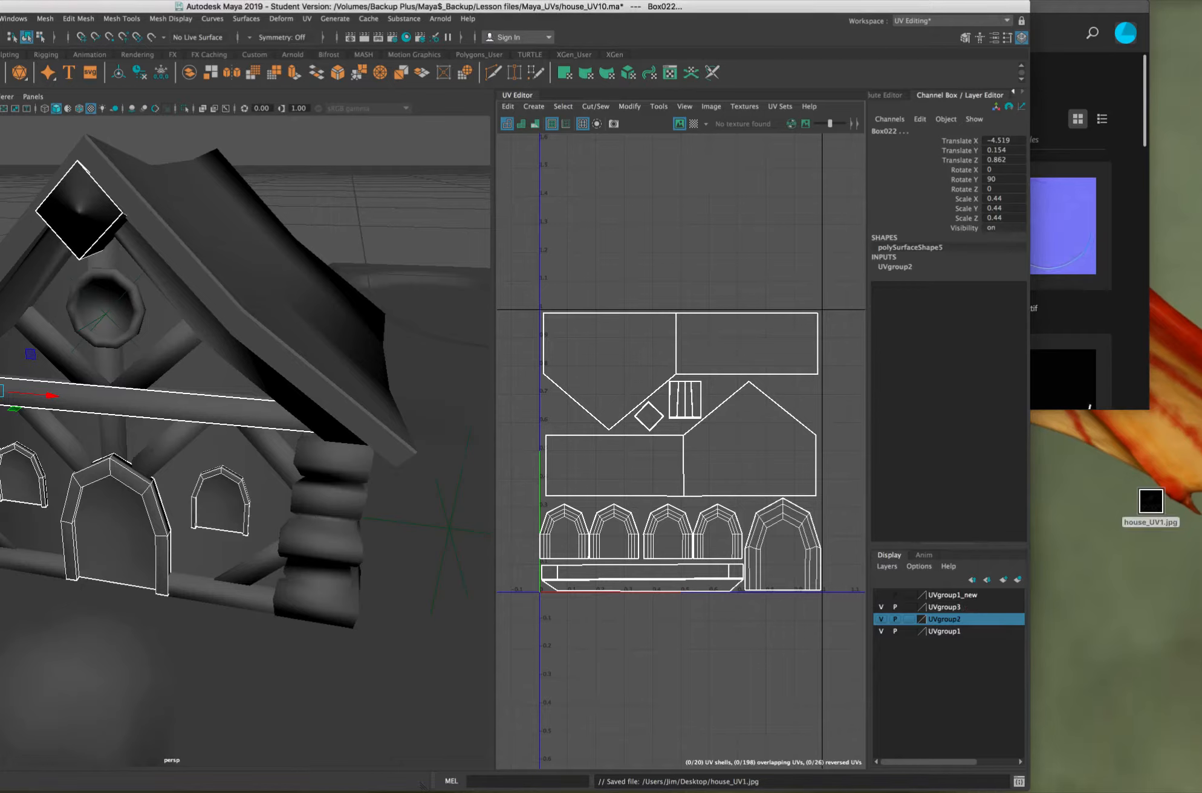
right_click(959, 620)
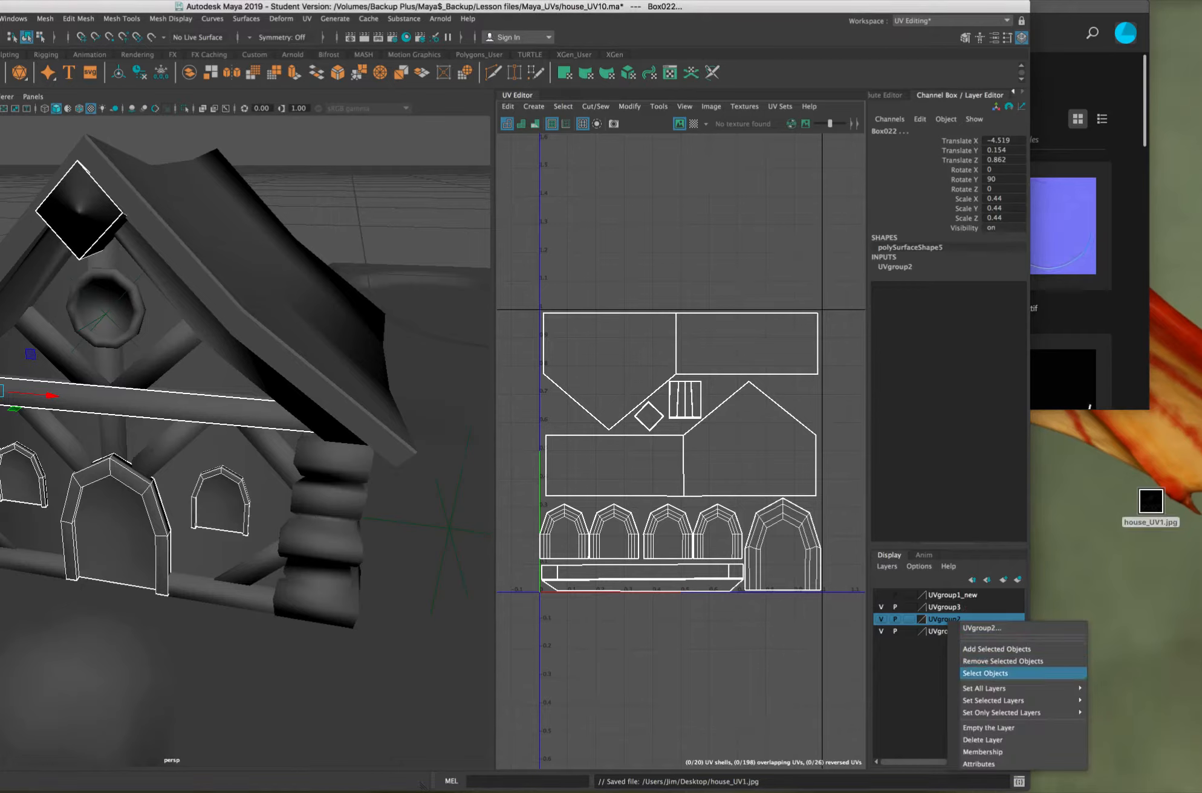
click(984, 673)
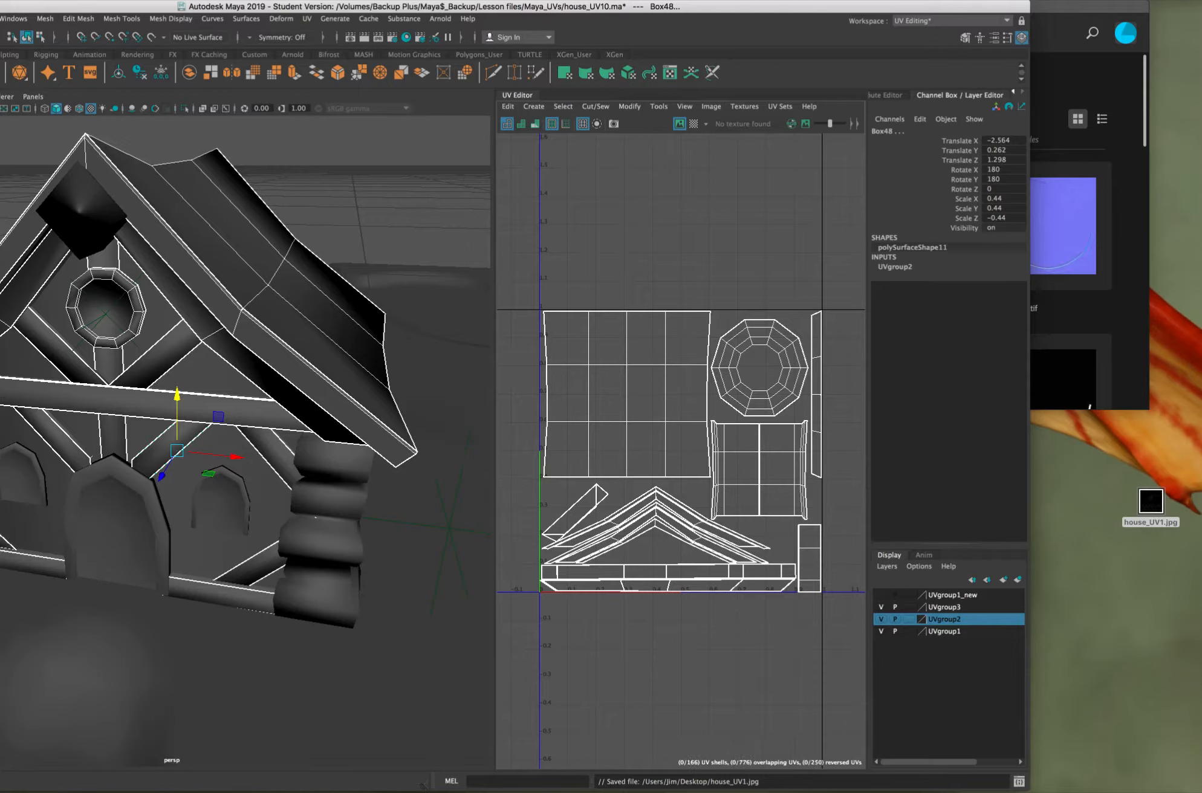
click(944, 631)
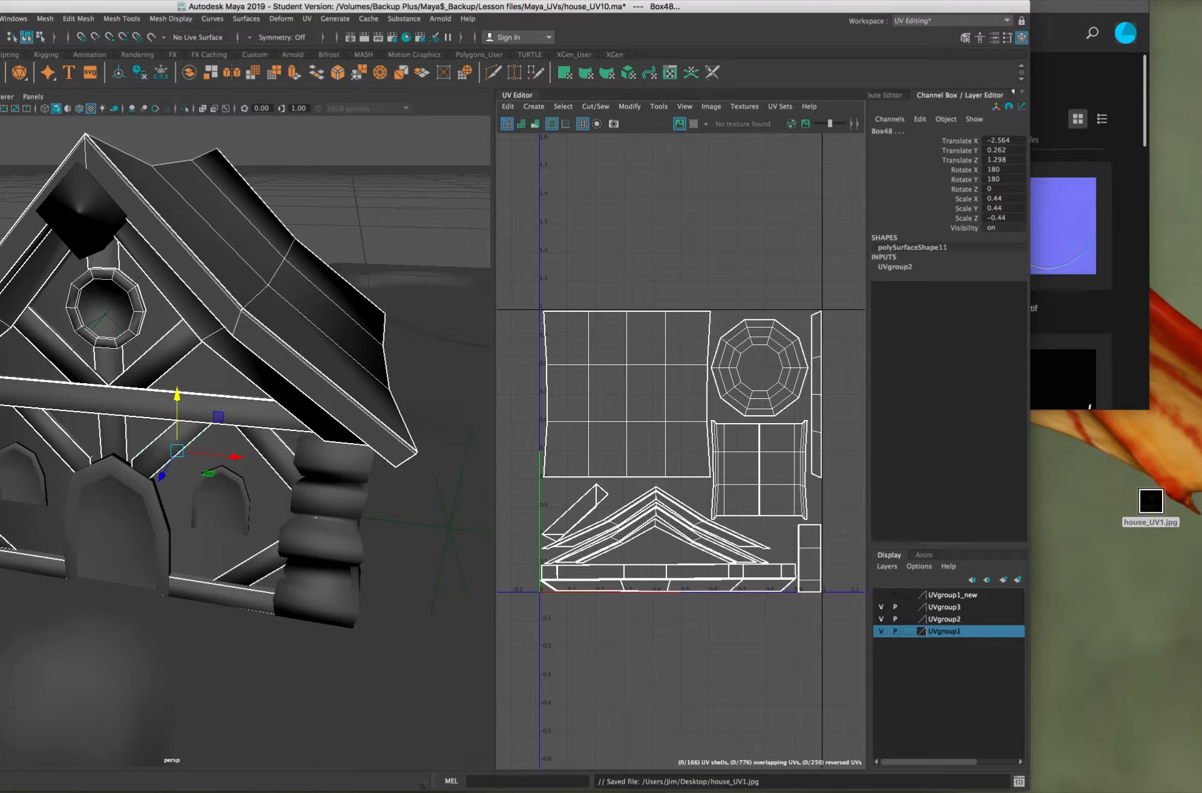
right_click(944, 631)
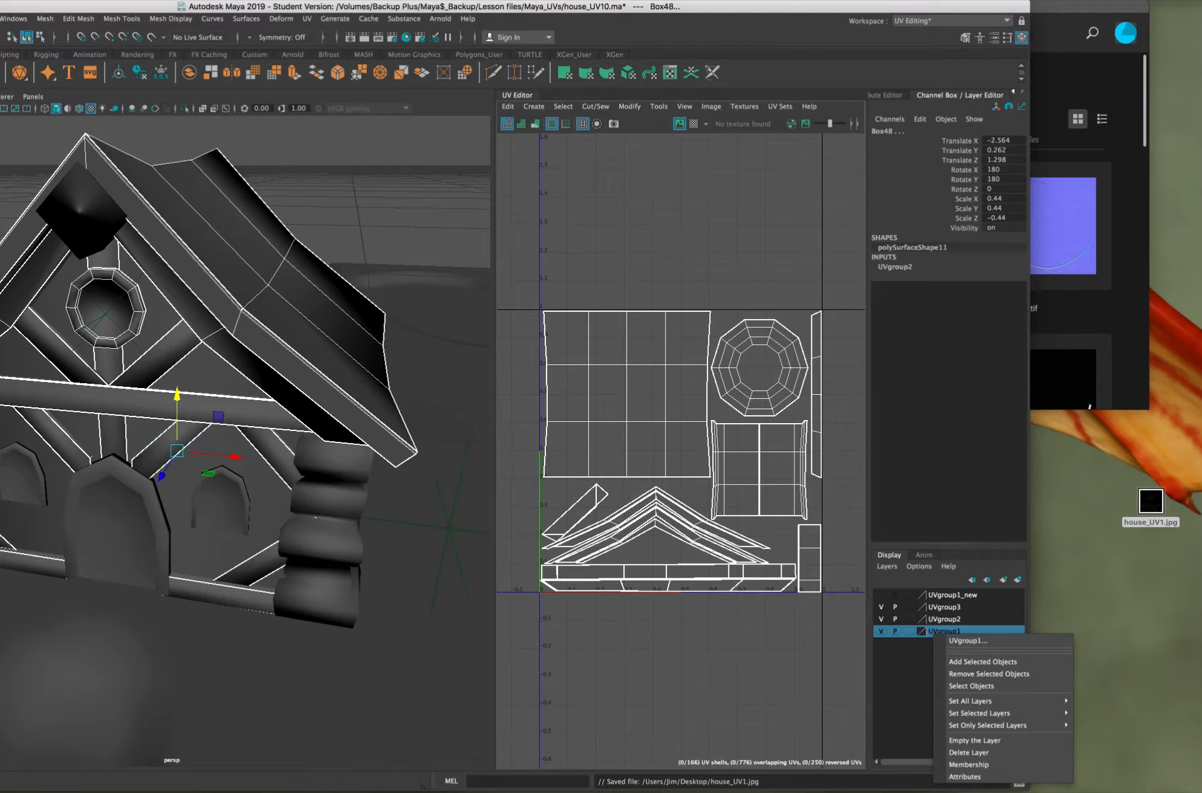
click(980, 685)
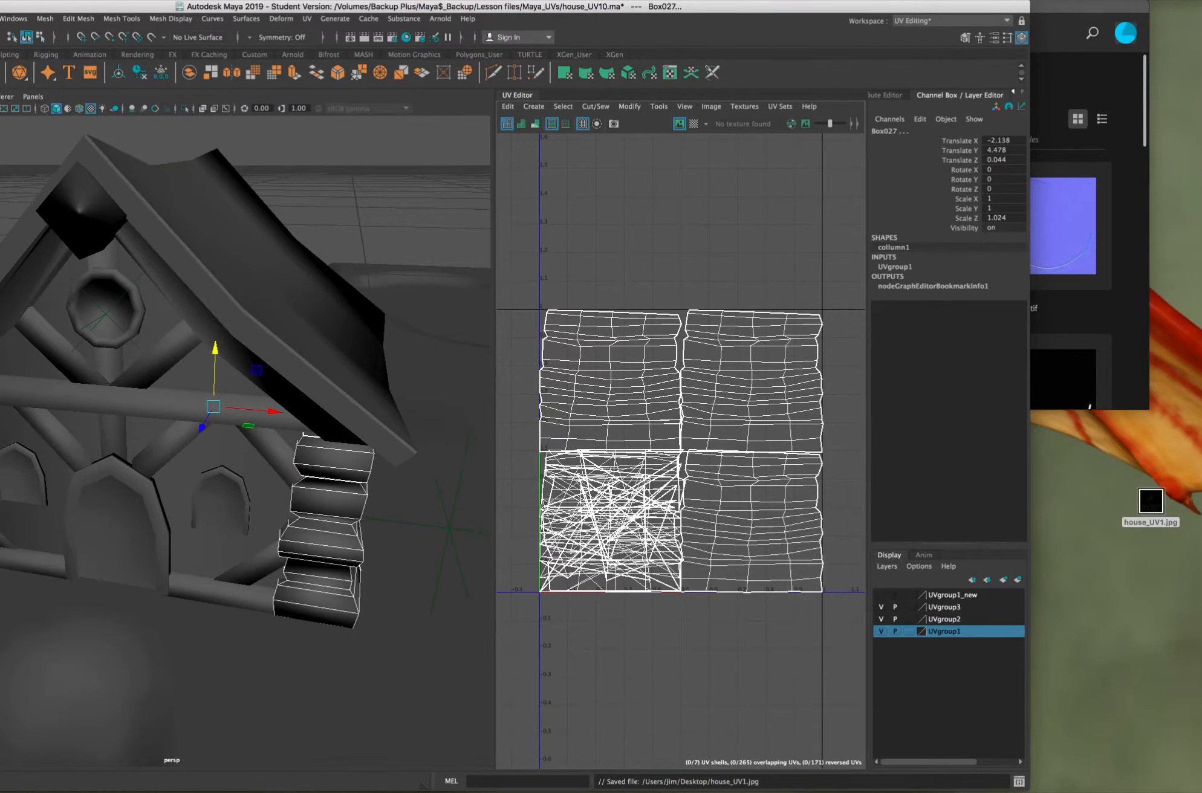
drag(121, 447, 388, 461)
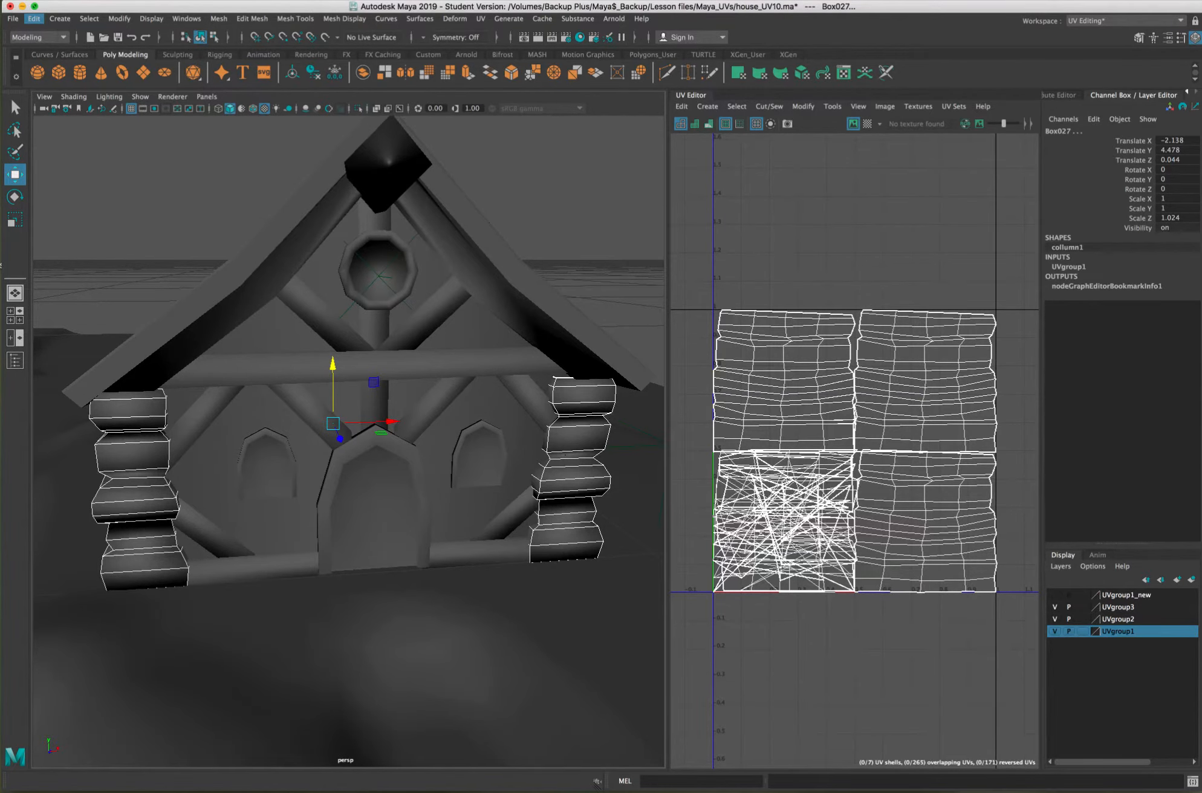
Minimise Maya, switch to Photoshop and open house_UV1.jpg from the Desktop.
click(21, 6)
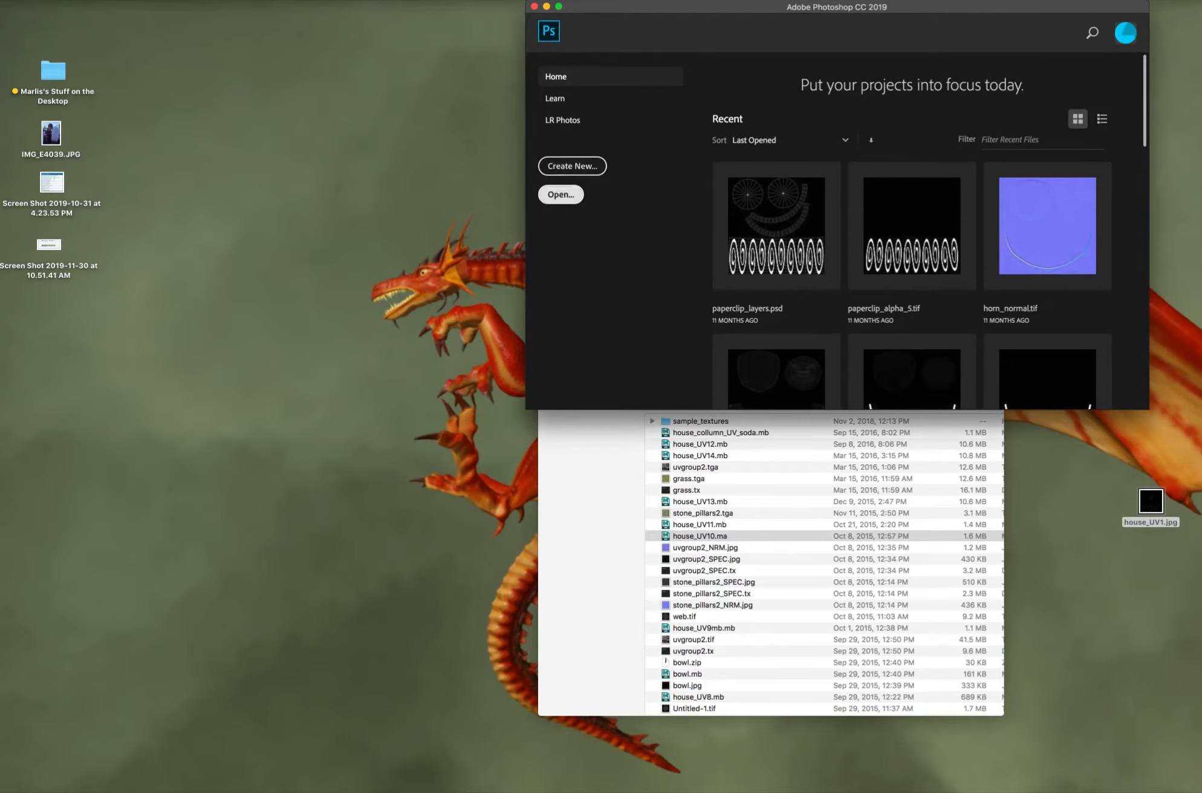
click(561, 194)
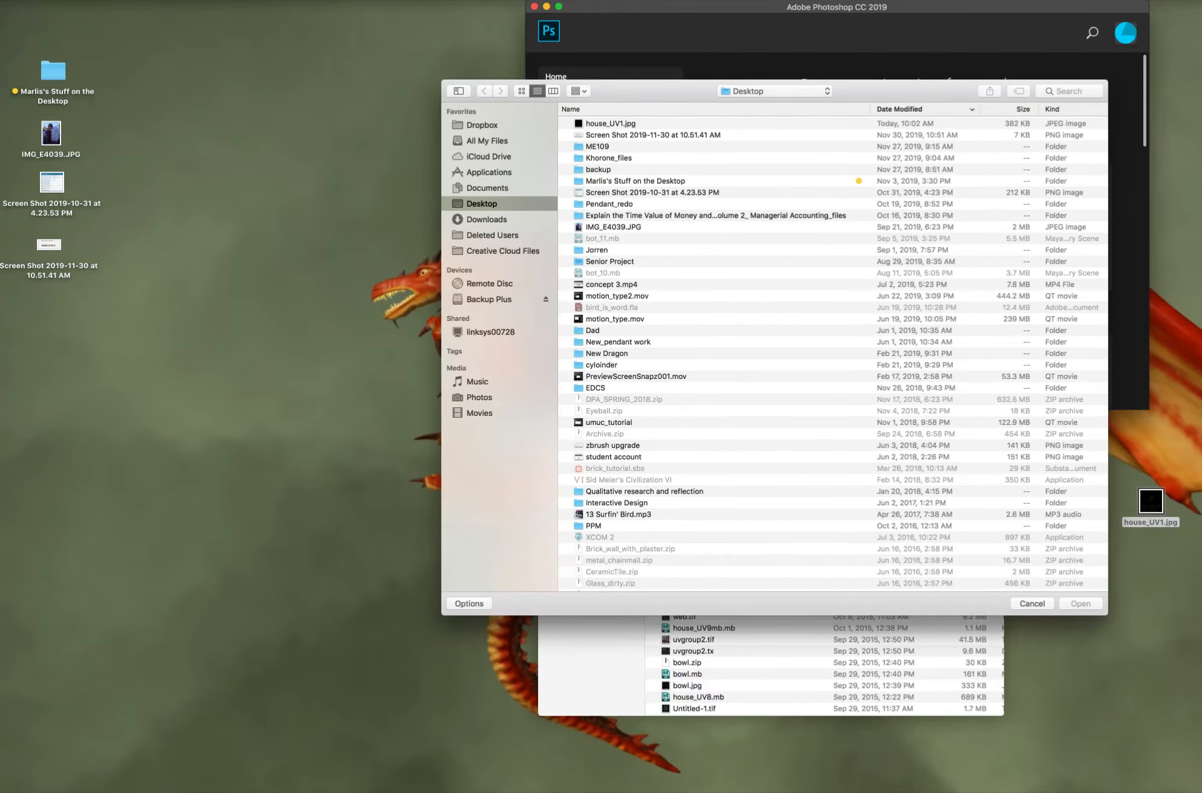
click(610, 123)
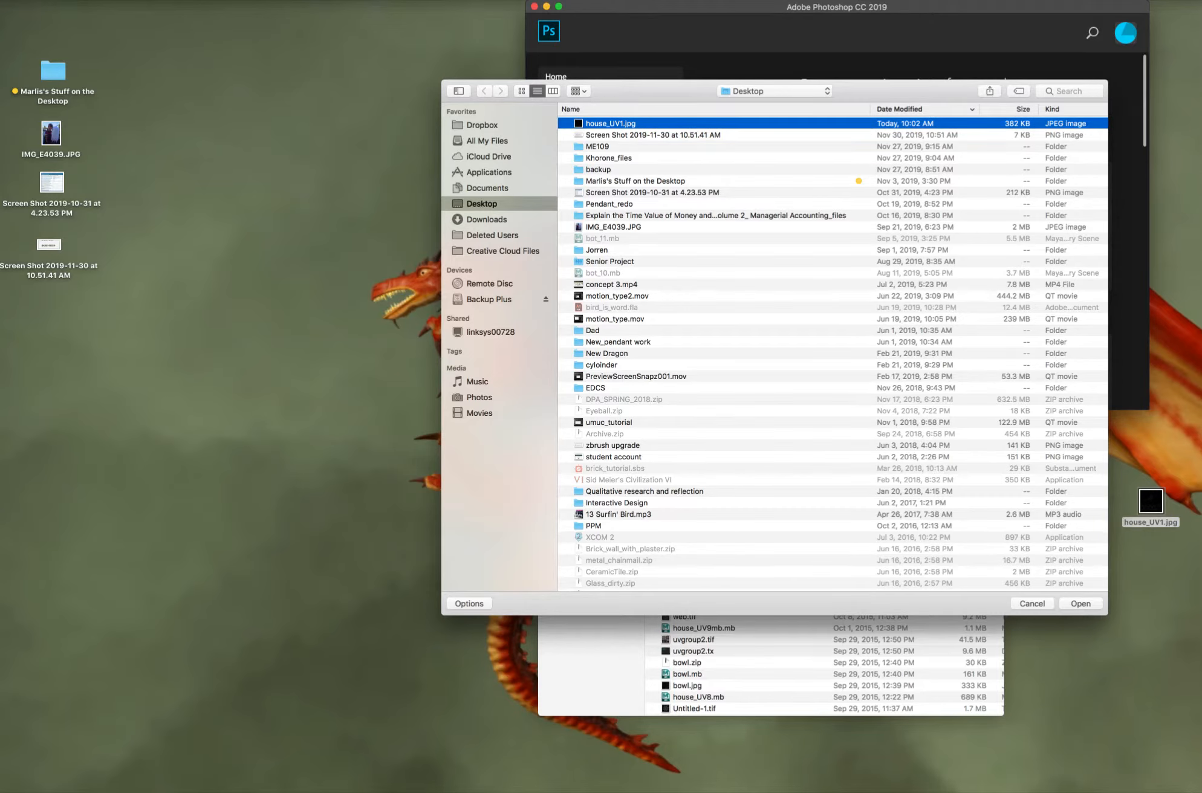
key(Return)
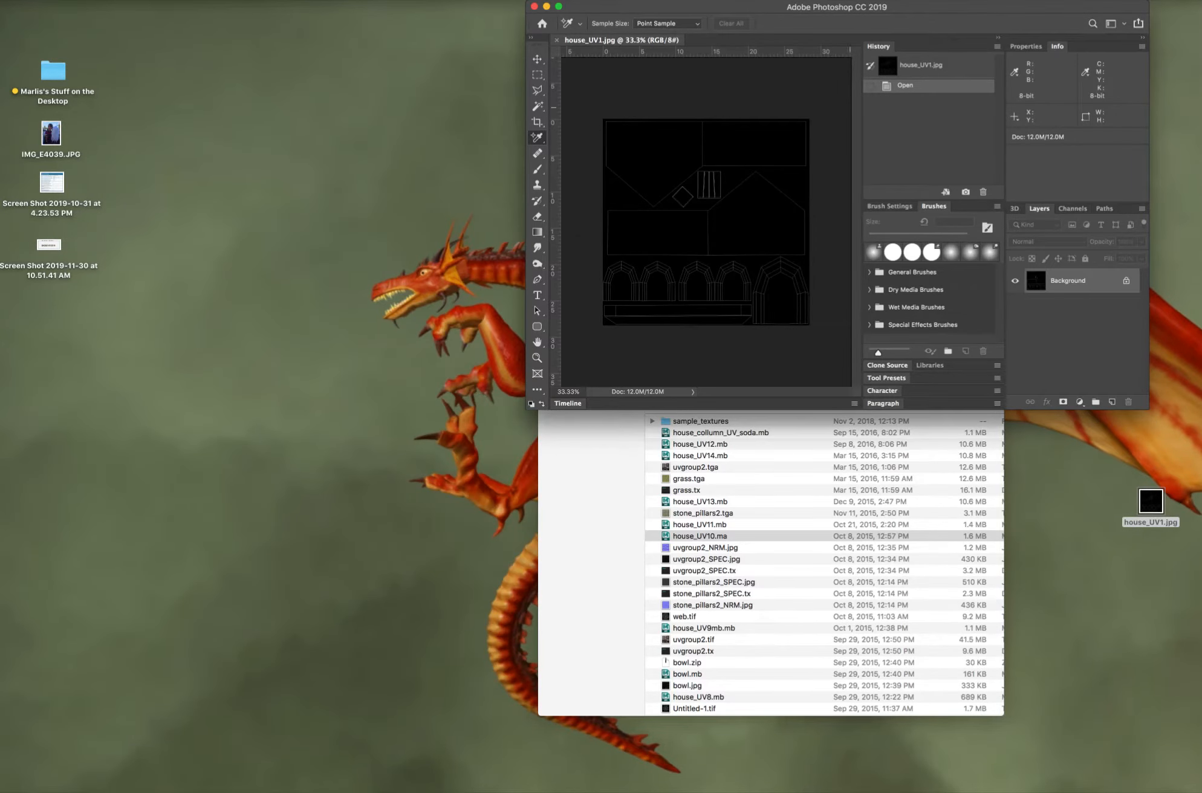
Enlarge the Photoshop window to fill the screen and view the whole UV layout image at 100%.
drag(725, 6, 200, 6)
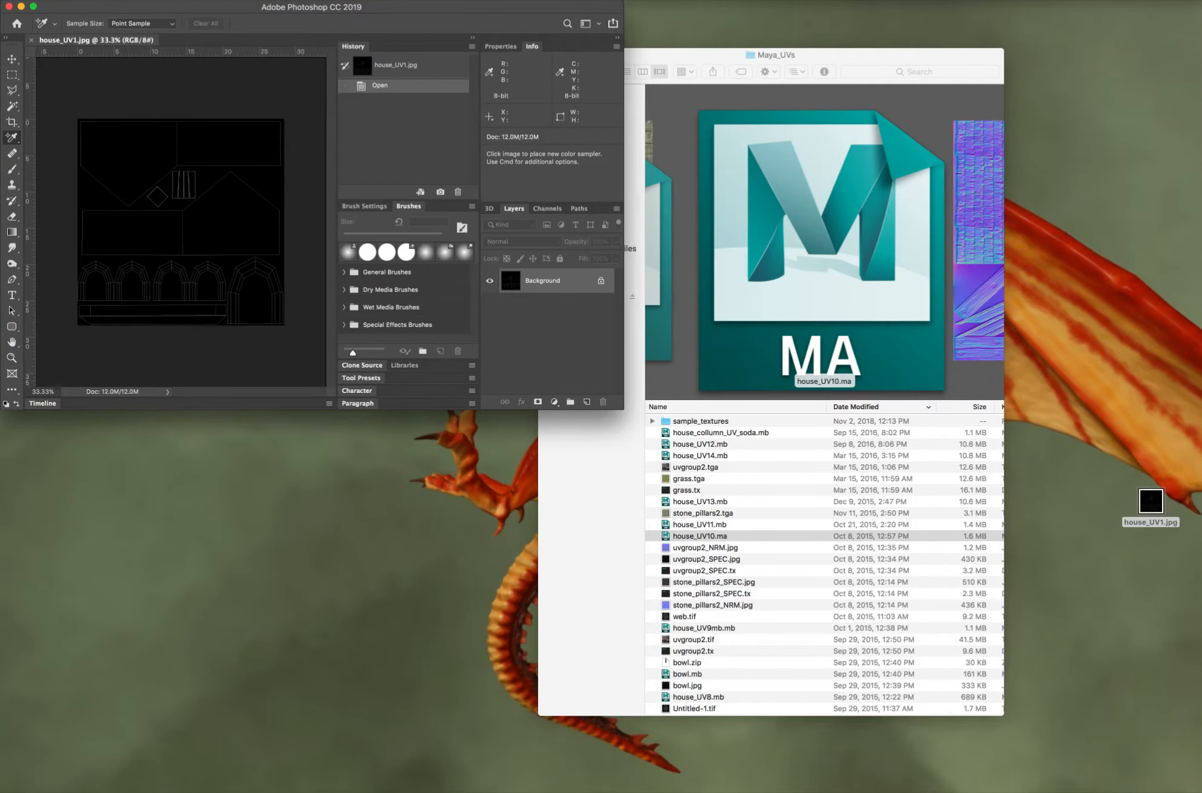
drag(622, 409, 1201, 792)
drag(916, 792, 905, 768)
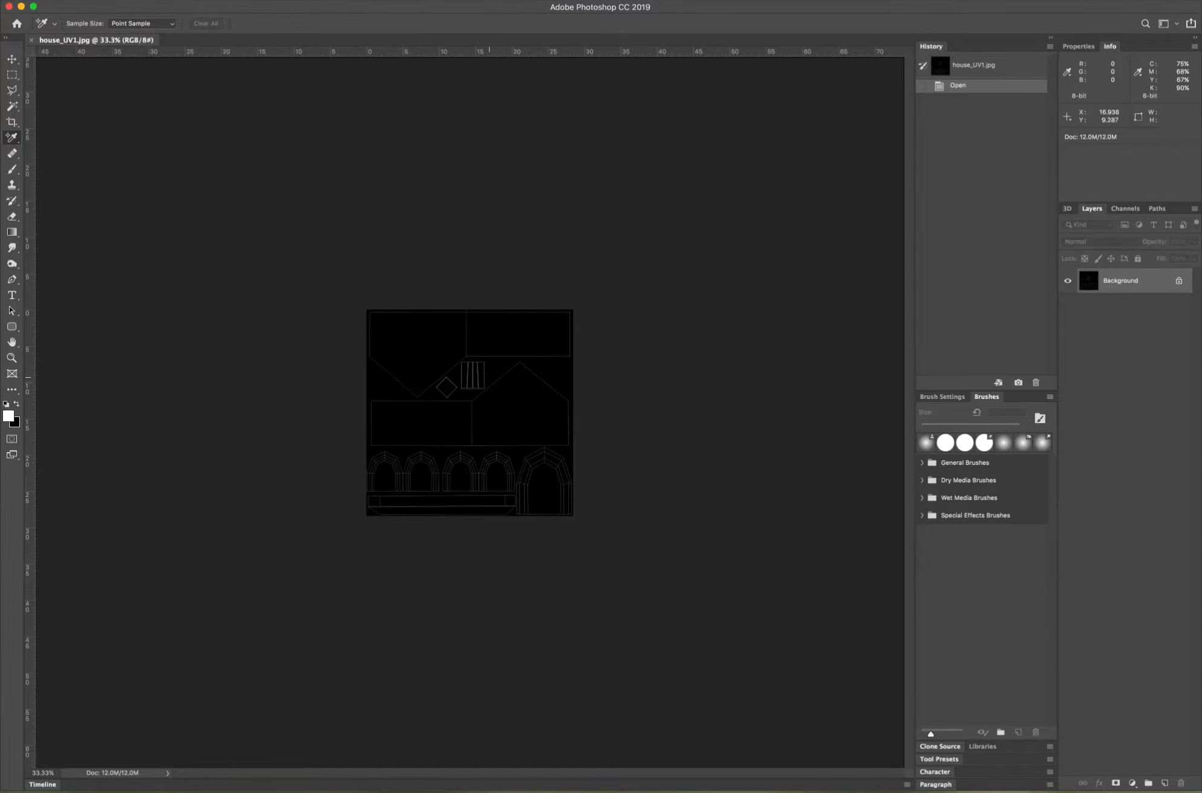
key(super+equal)
key(super+equal)
key(super+equal)
key(super+equal)
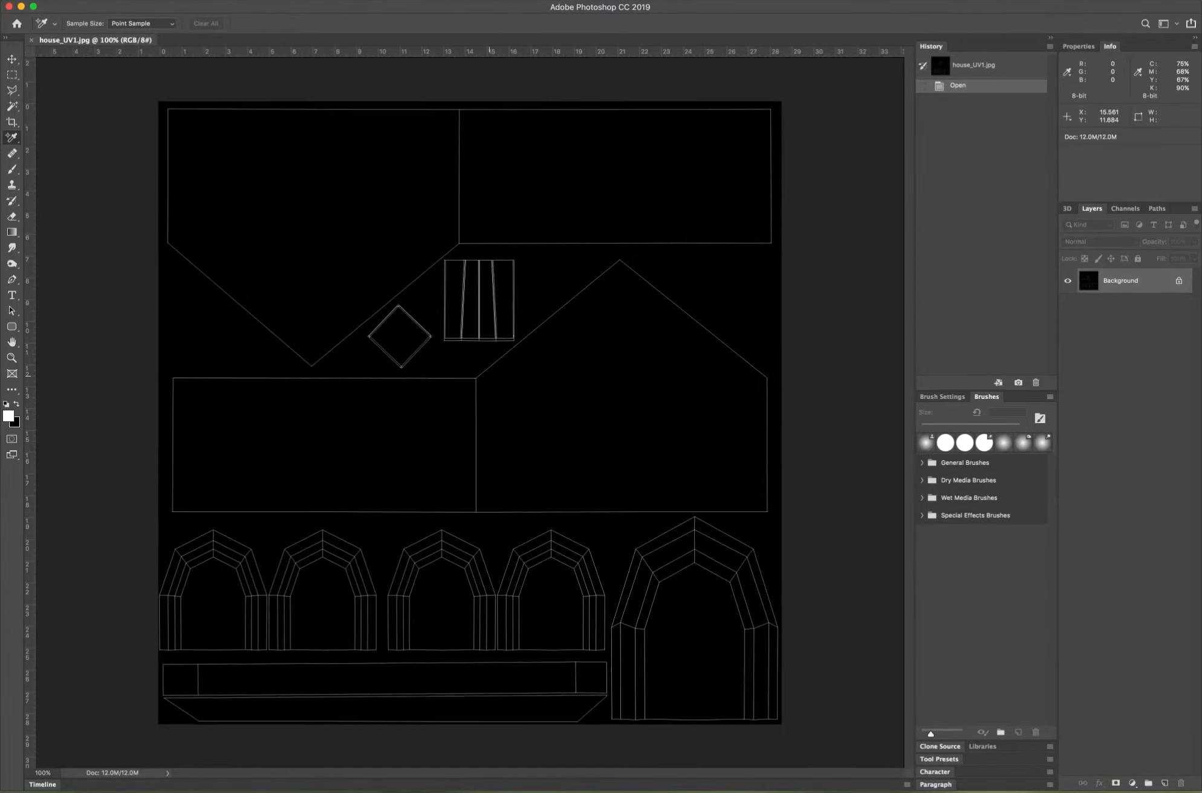
key(super+minus)
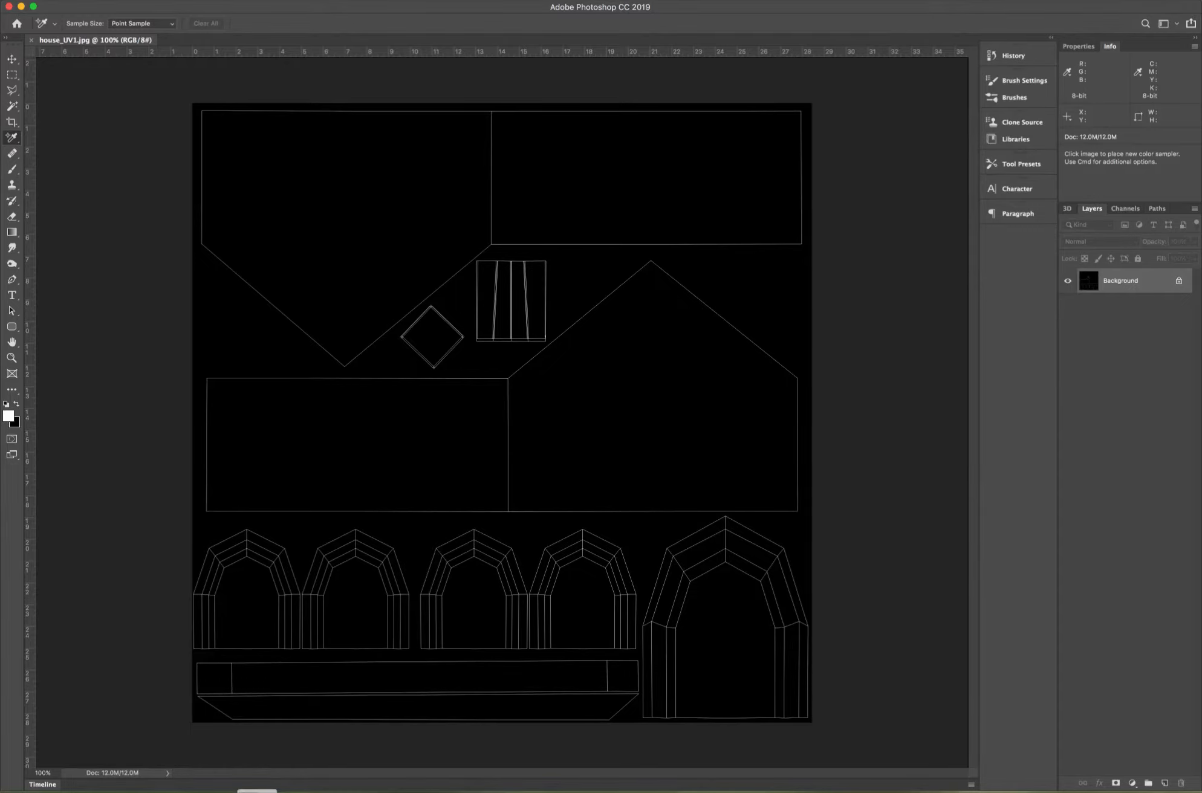
Switch to Safari, search Google for "old wood siding" and browse the image results for a wood texture.
click(215, 790)
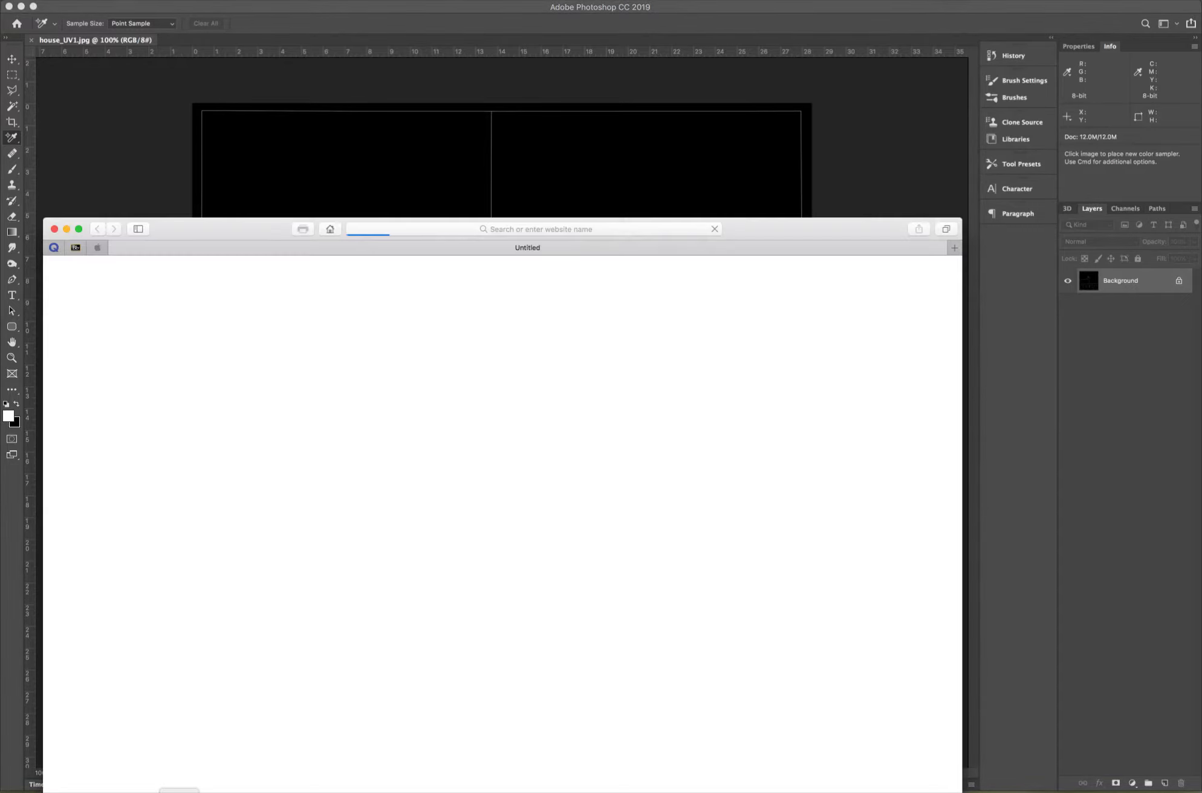
drag(810, 229, 931, 99)
key(super+l)
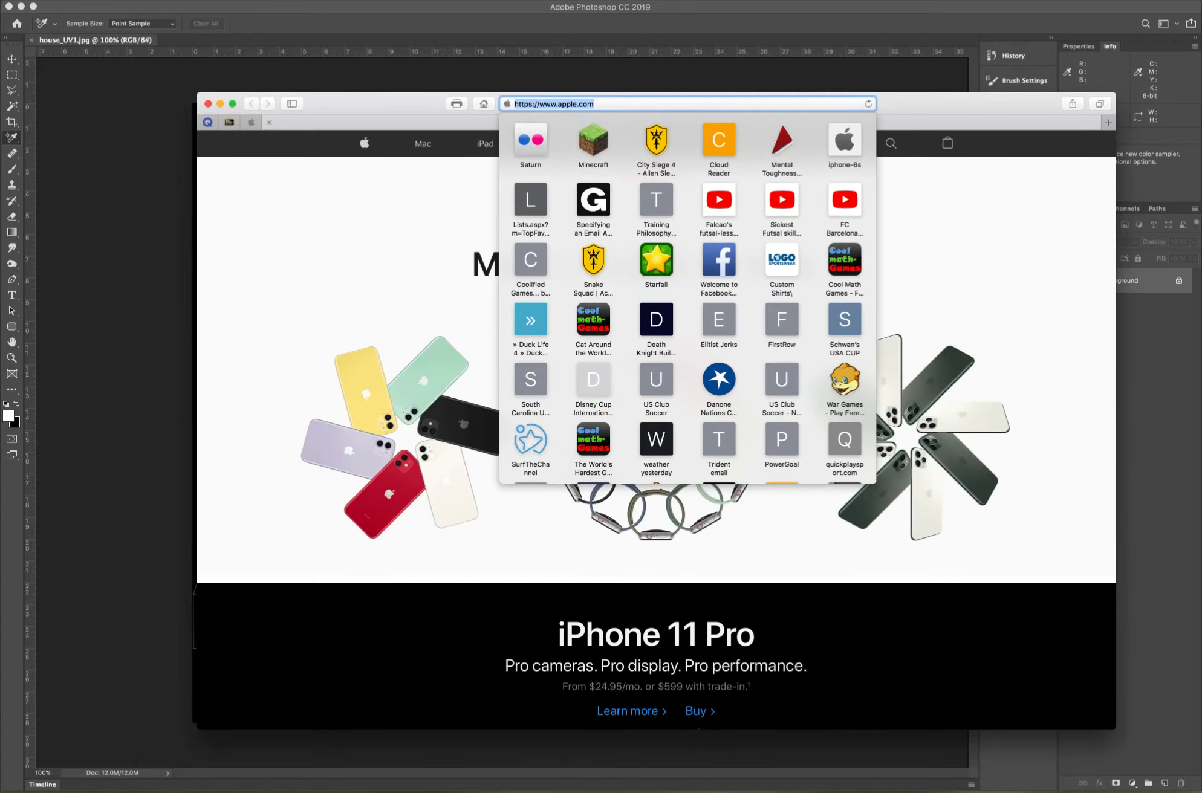
text(old woo)
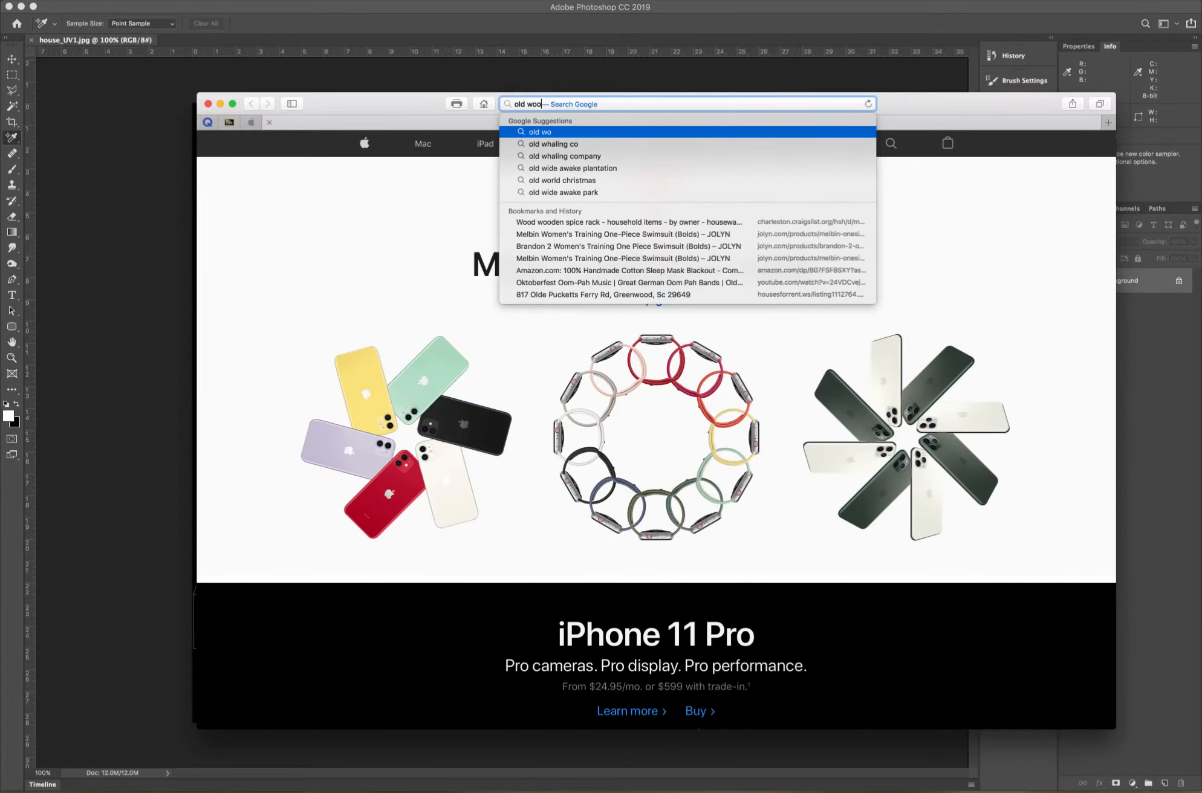
text(d si)
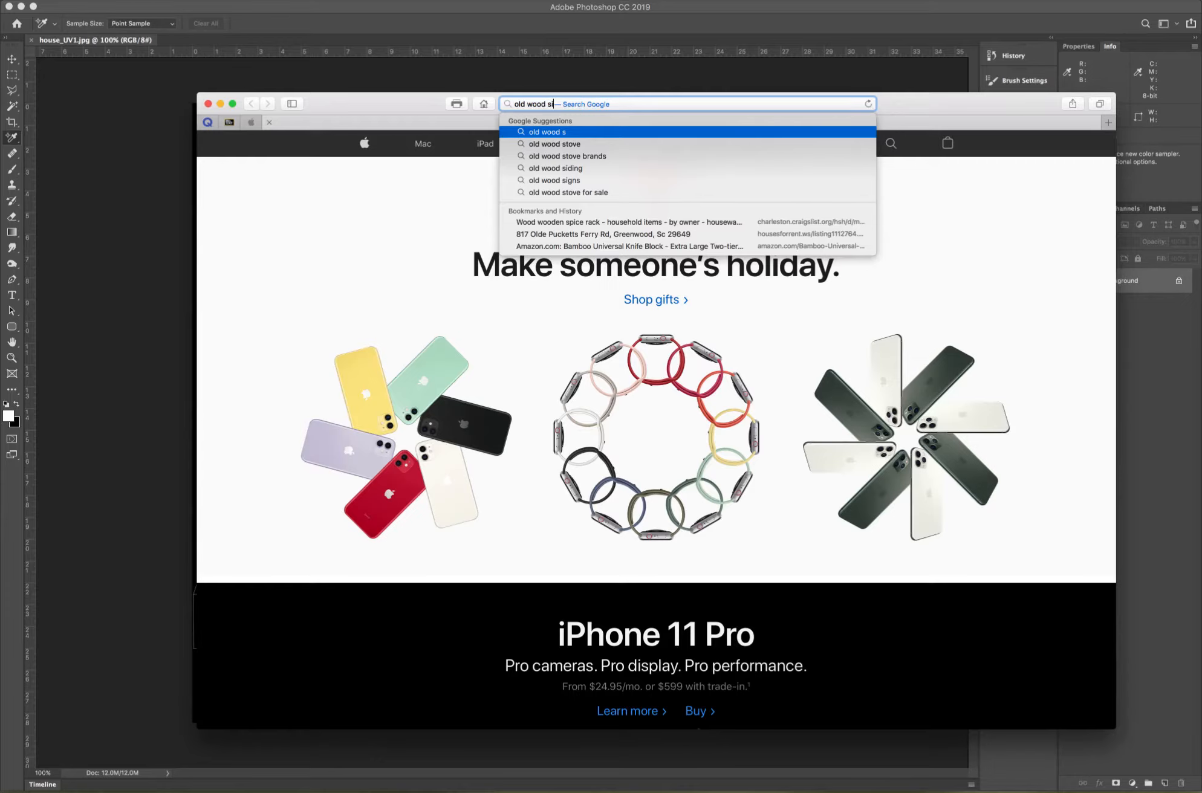
text(ding)
key(Return)
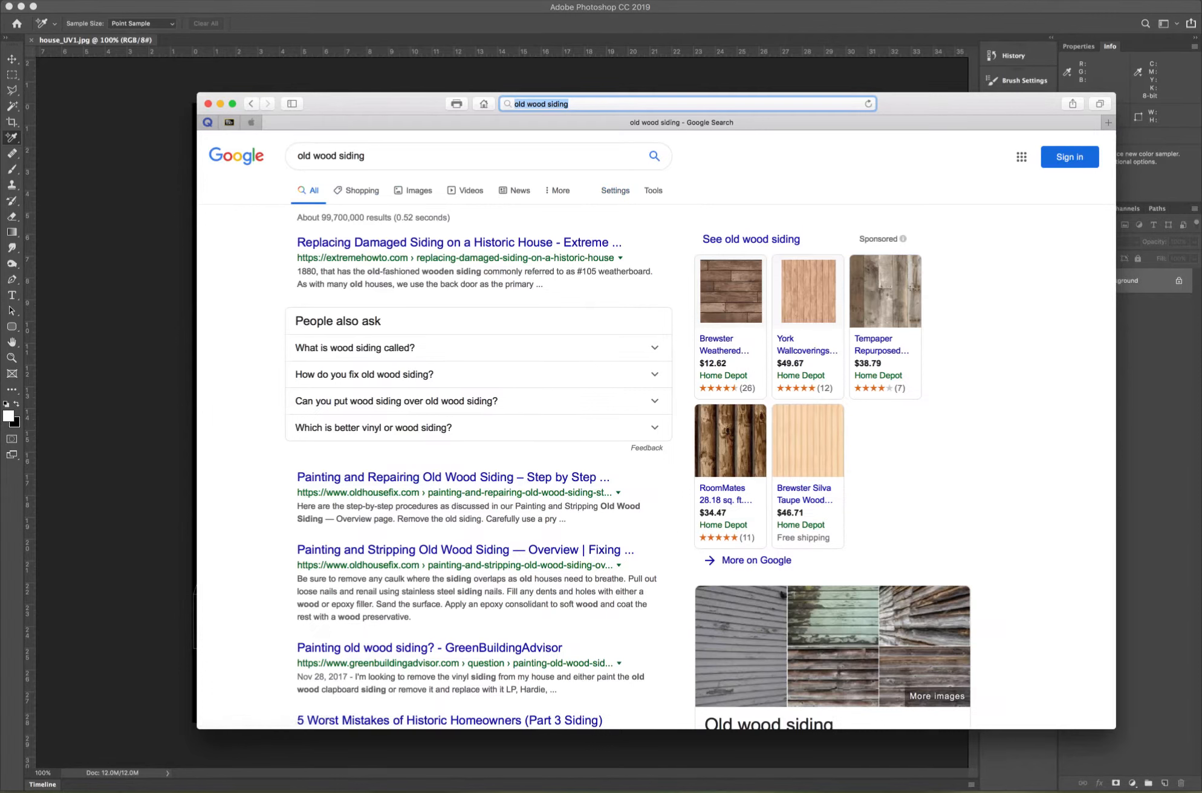
click(417, 190)
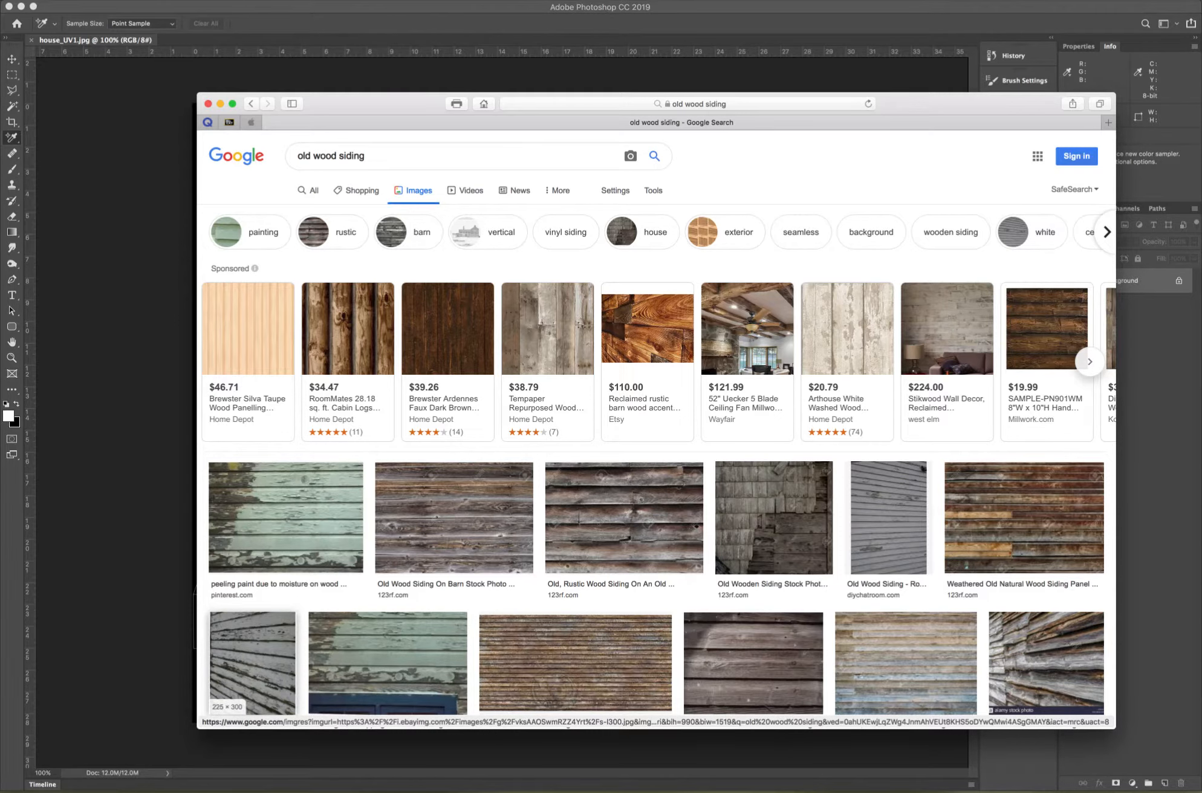
scroll(575, 514, down, 3)
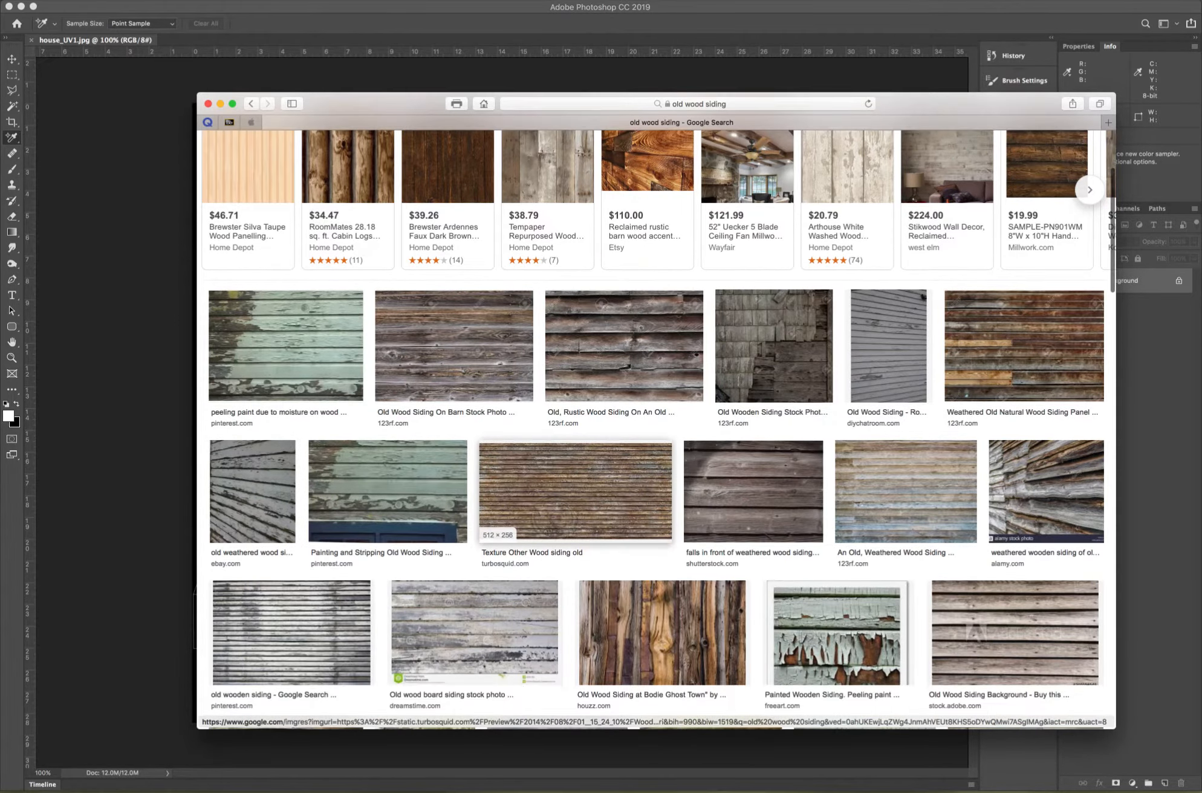
Browse the "old wood siding" image results and preview the TurboSquid "Texture Other Wood siding old" image.
scroll(575, 490, down, 3)
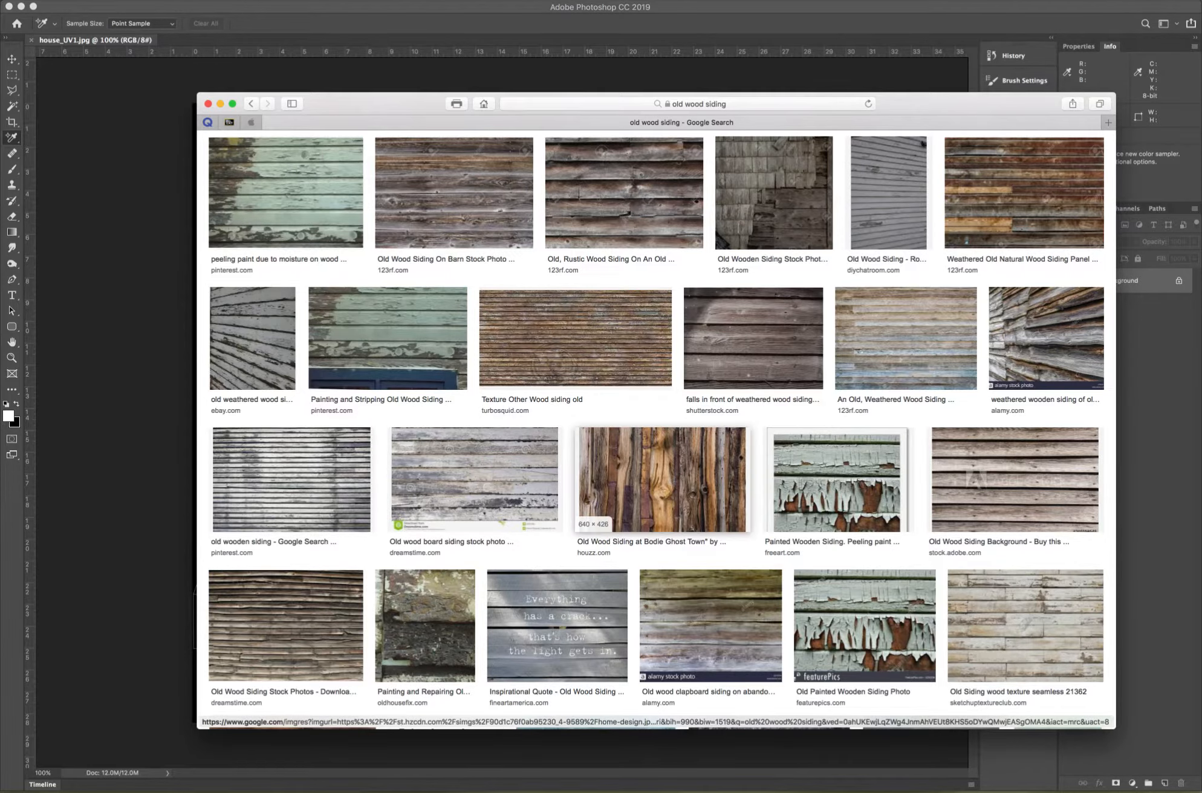
scroll(662, 478, down, 5)
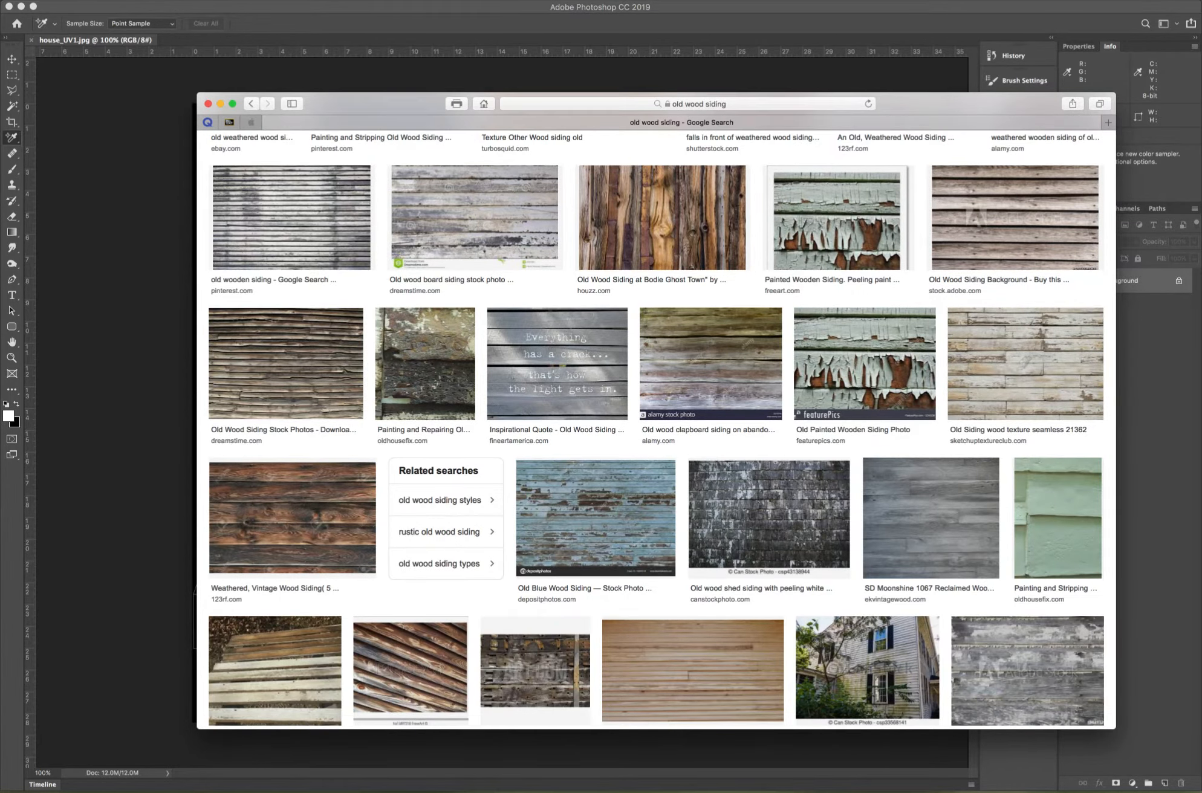
scroll(695, 472, down, 7)
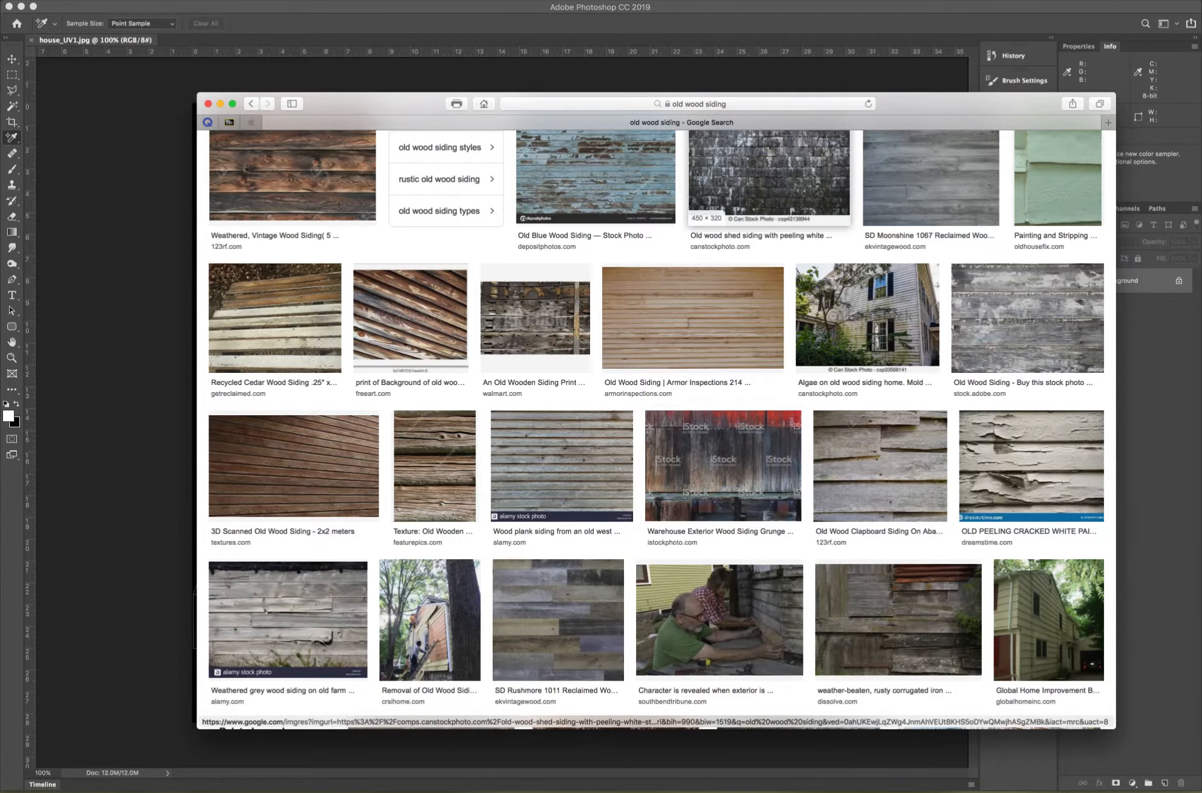
scroll(725, 320, up, 2)
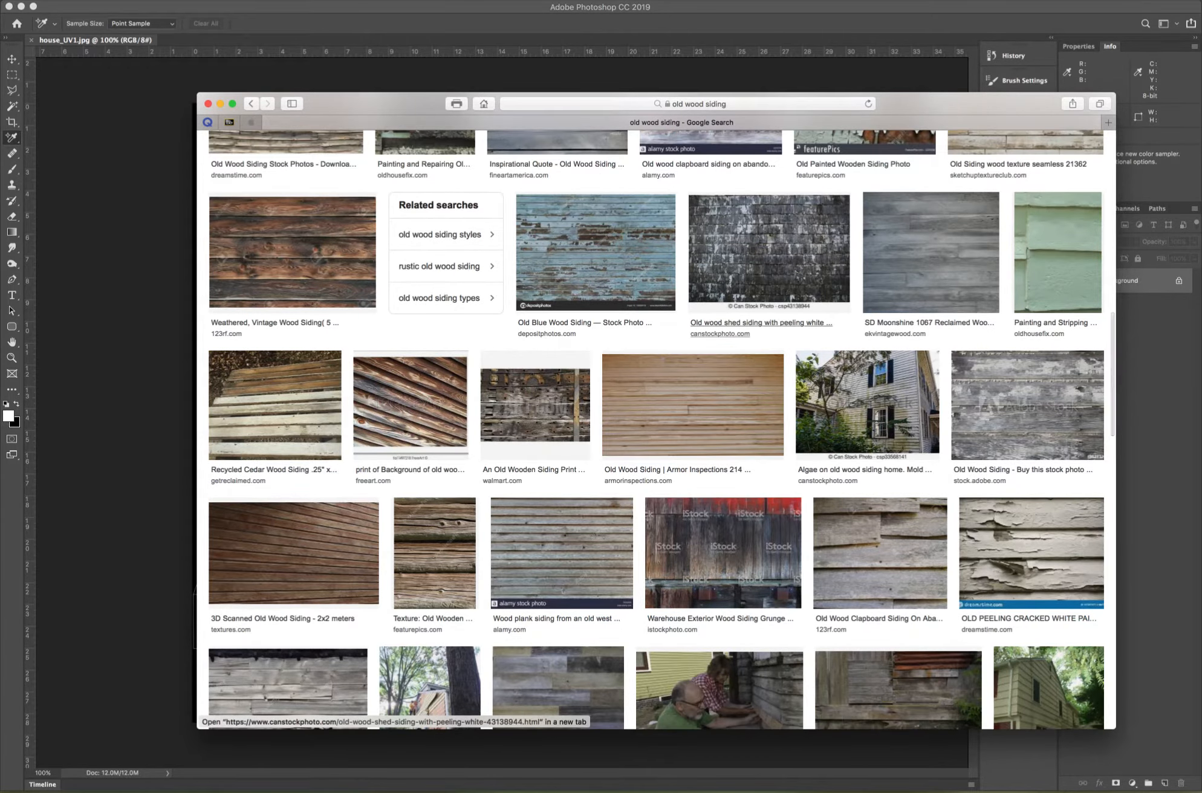
scroll(762, 322, down, 4)
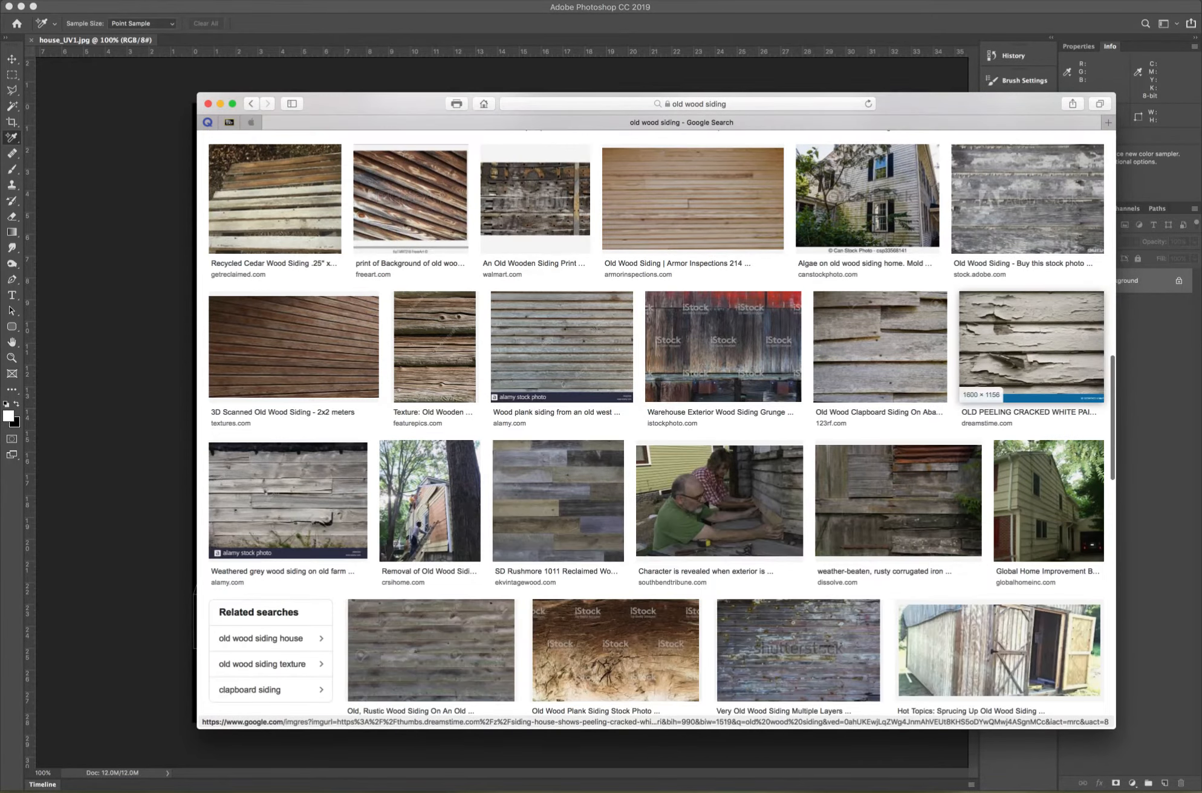
scroll(519, 495, down, 10)
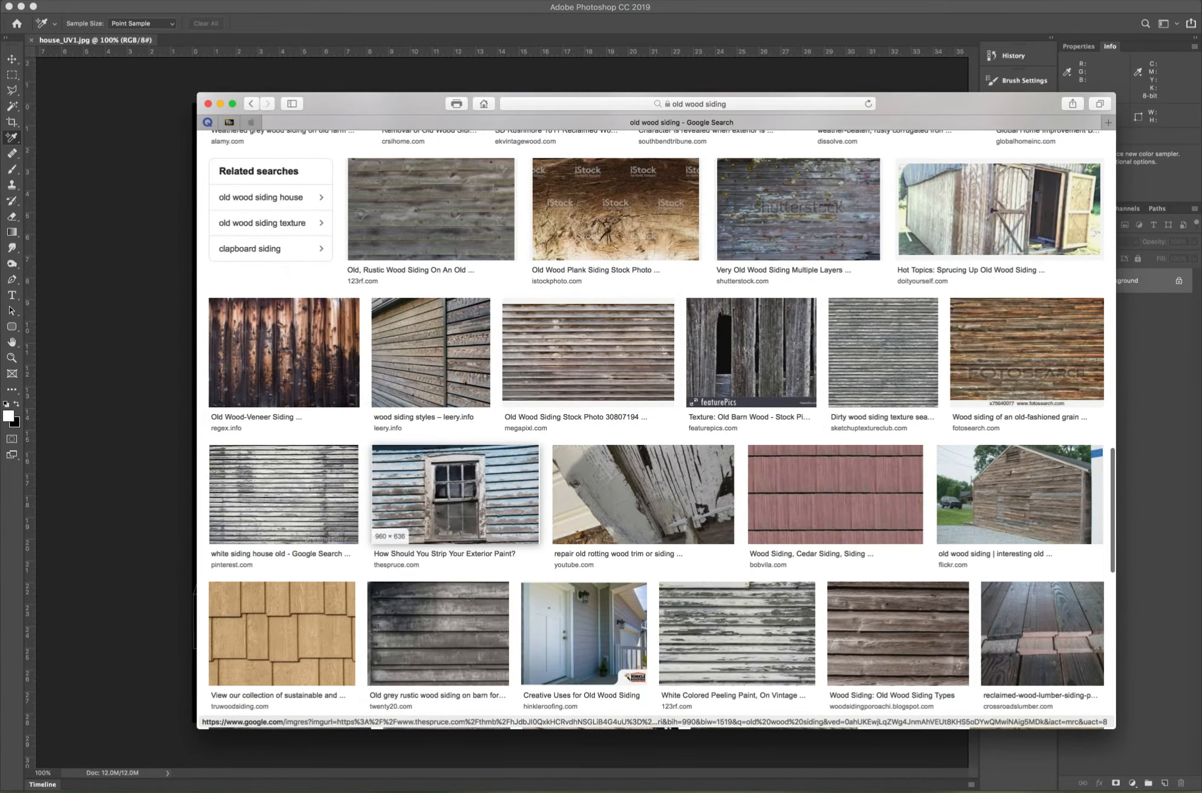
scroll(513, 544, up, 15)
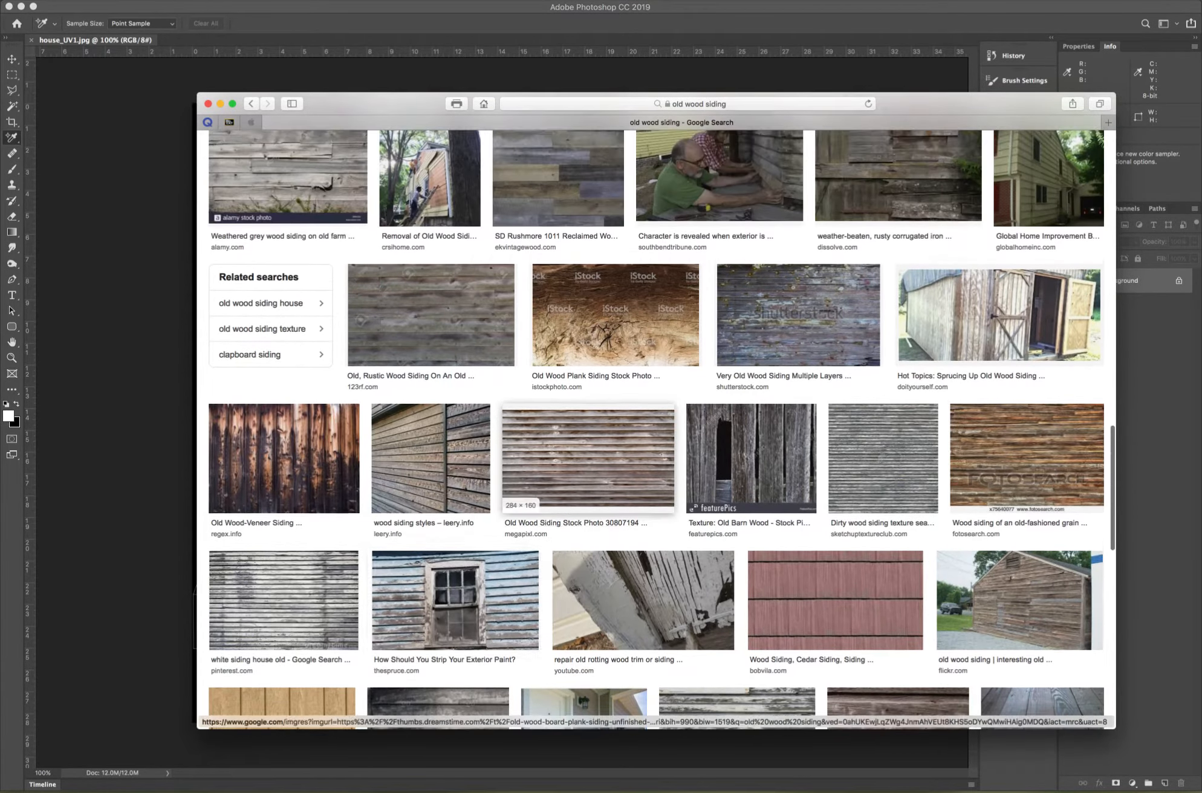
scroll(560, 571, up, 8)
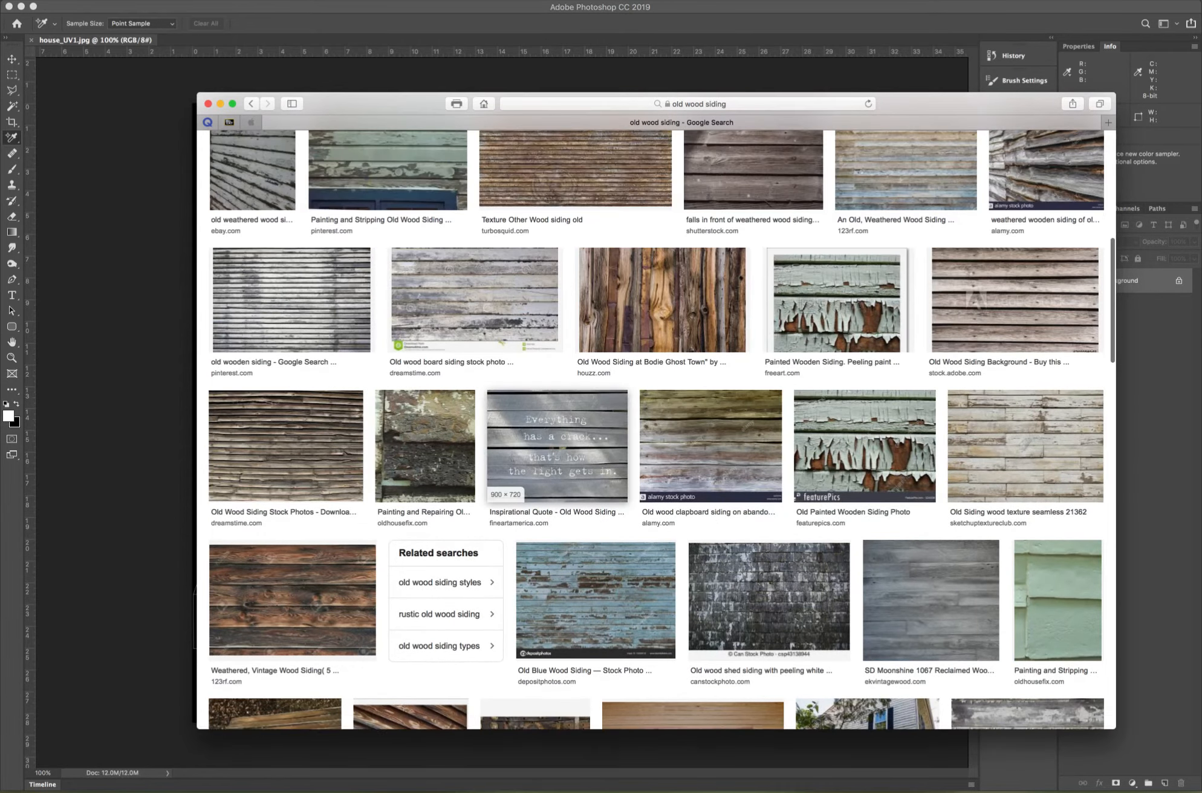
scroll(556, 532, up, 2)
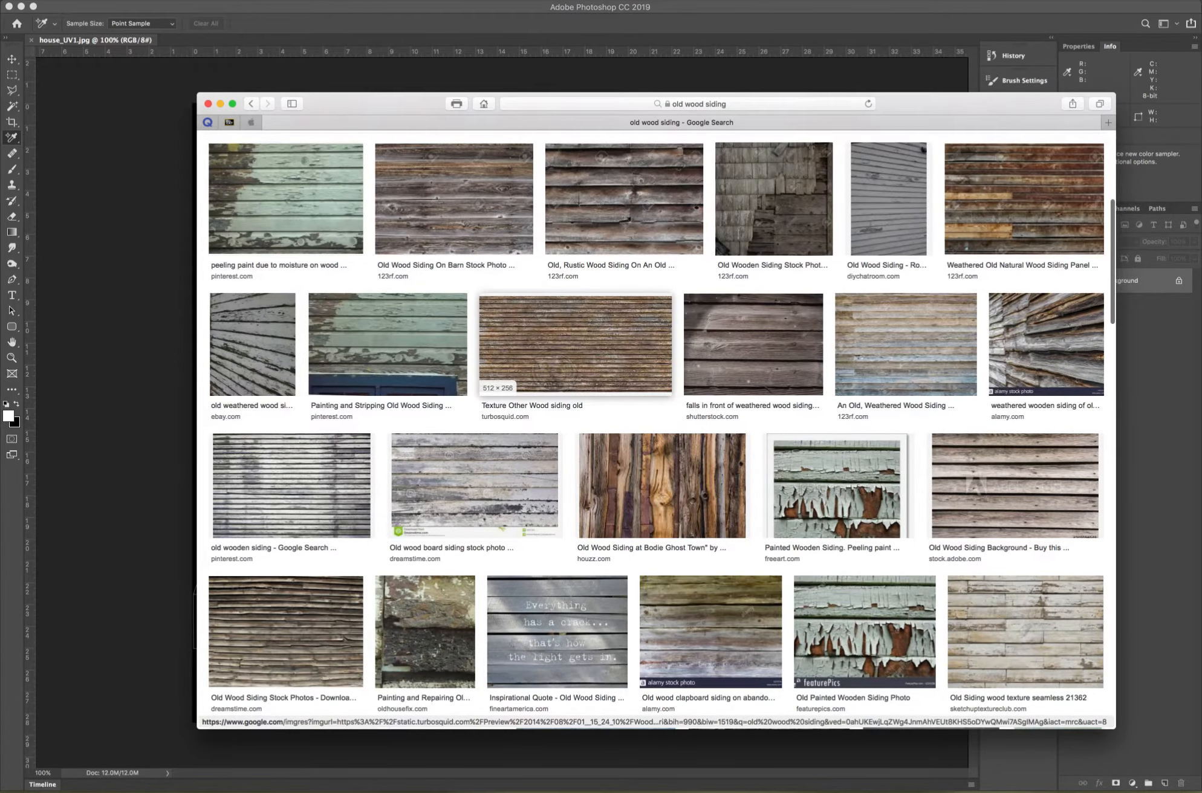
click(575, 345)
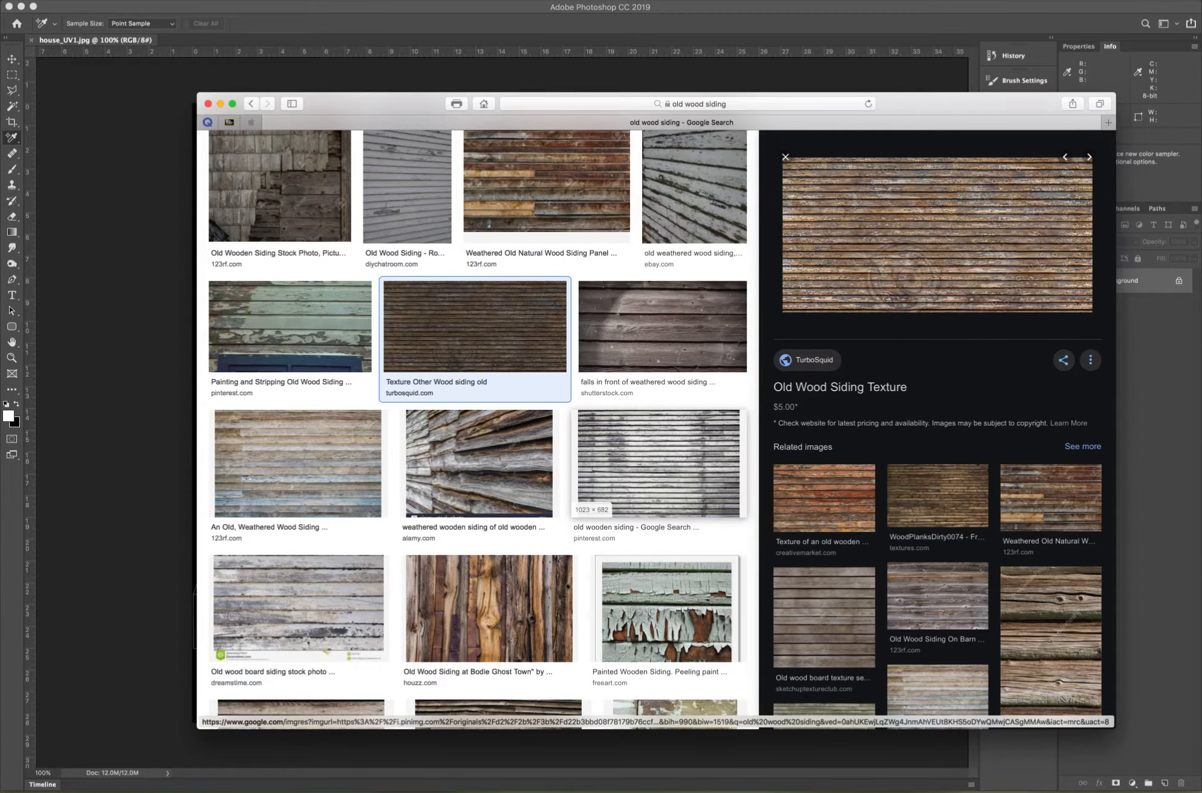
Look through more siding results and preview the "Dirty wood siding texture seamless 09167" image.
scroll(296, 465, up, 5)
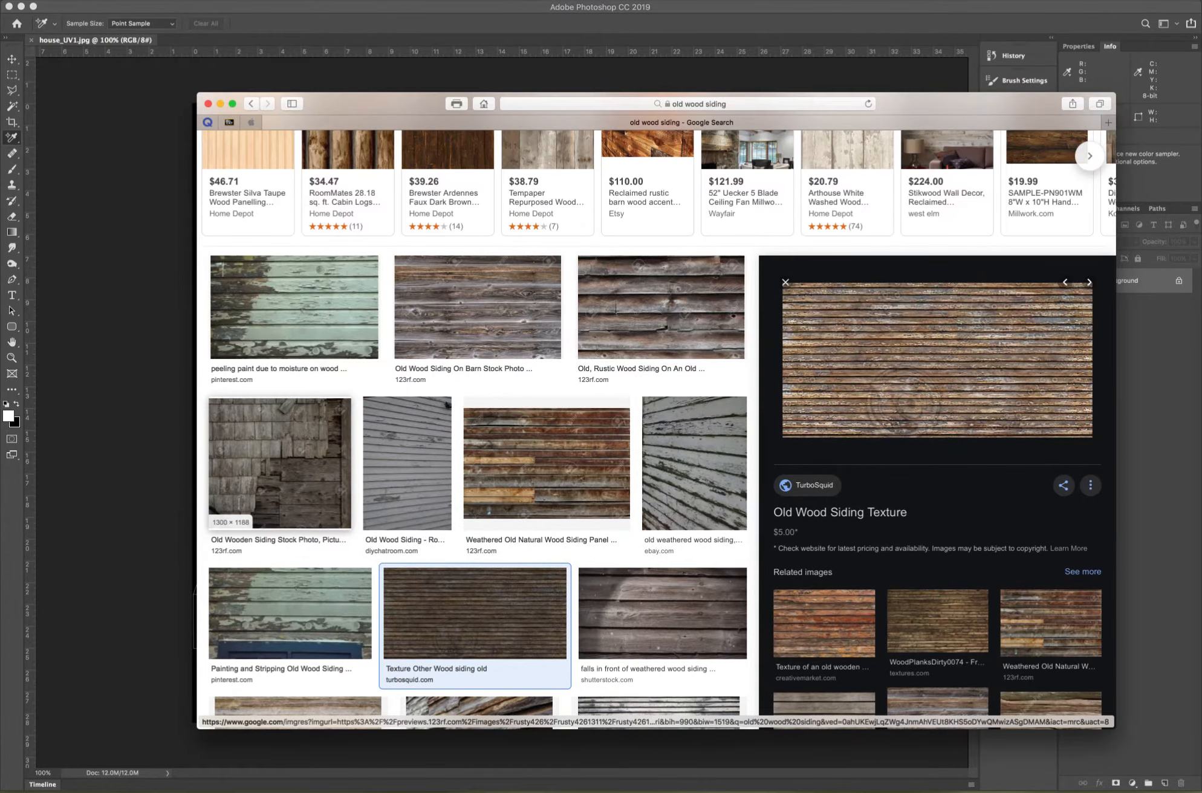
scroll(281, 471, down, 3)
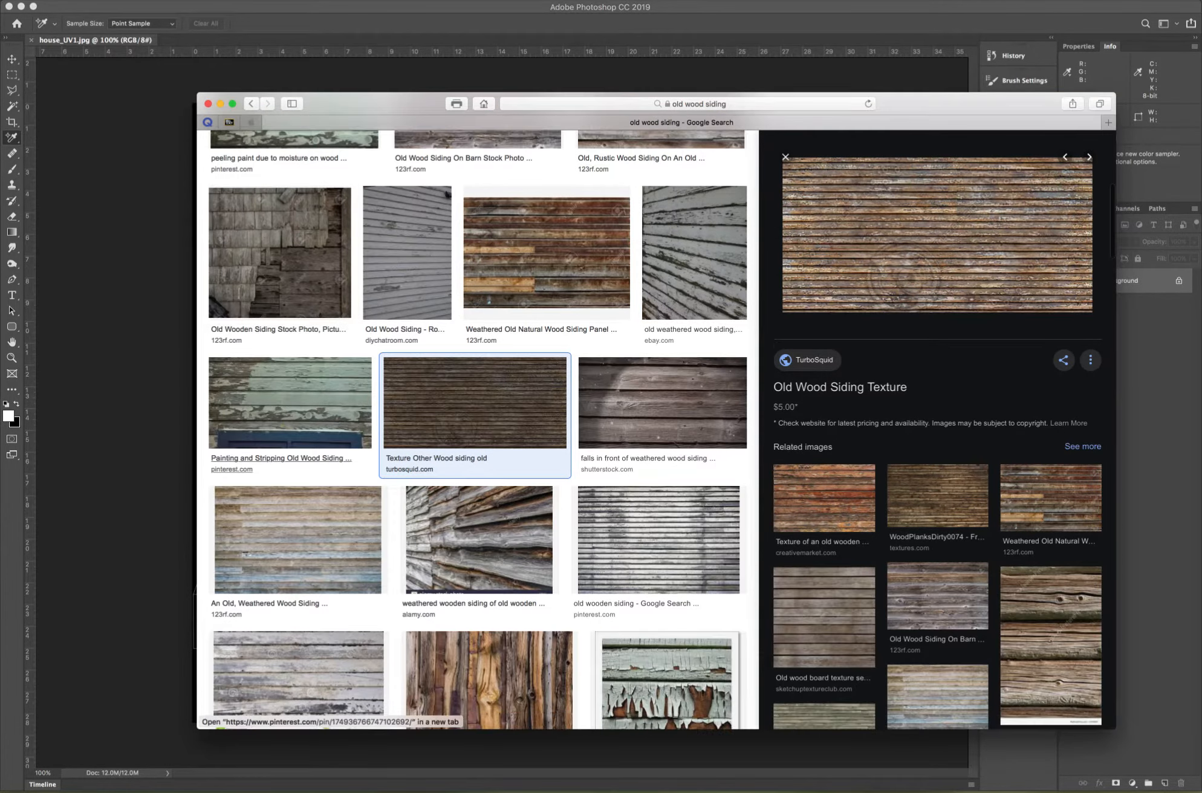
scroll(281, 465, down, 4)
scroll(281, 472, down, 4)
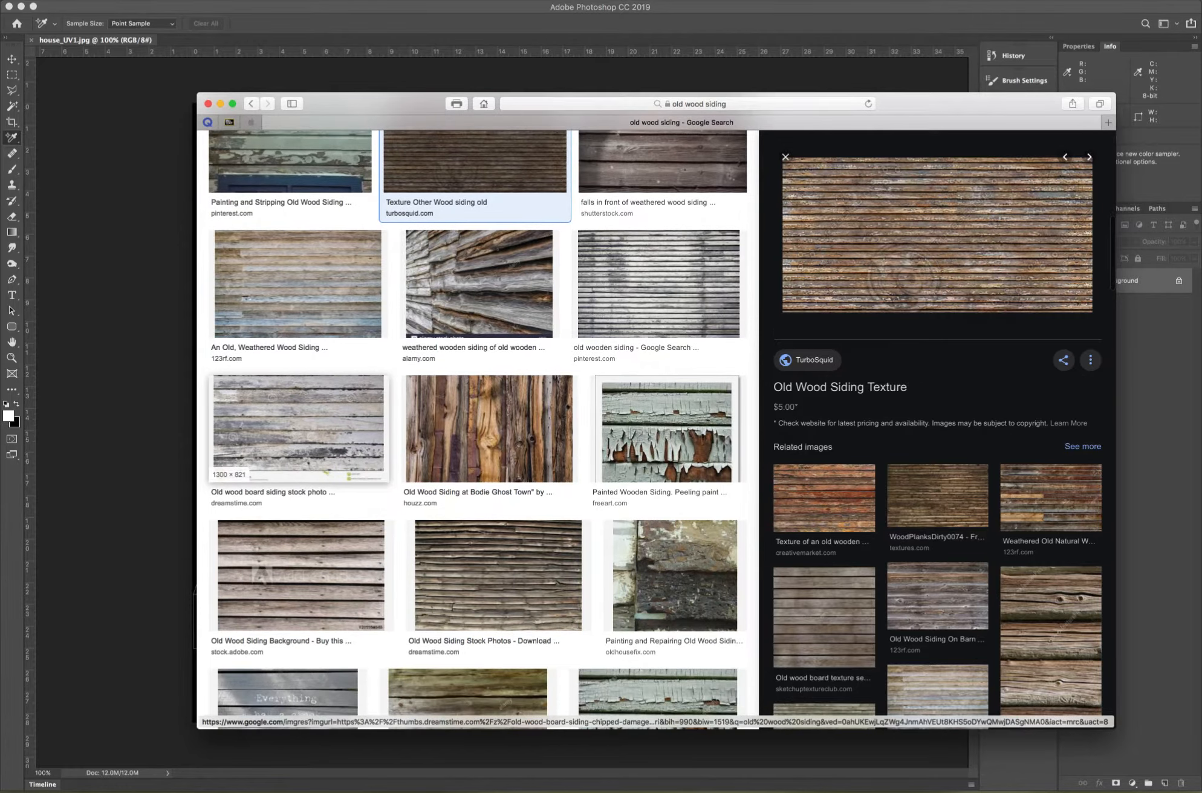
scroll(281, 471, down, 5)
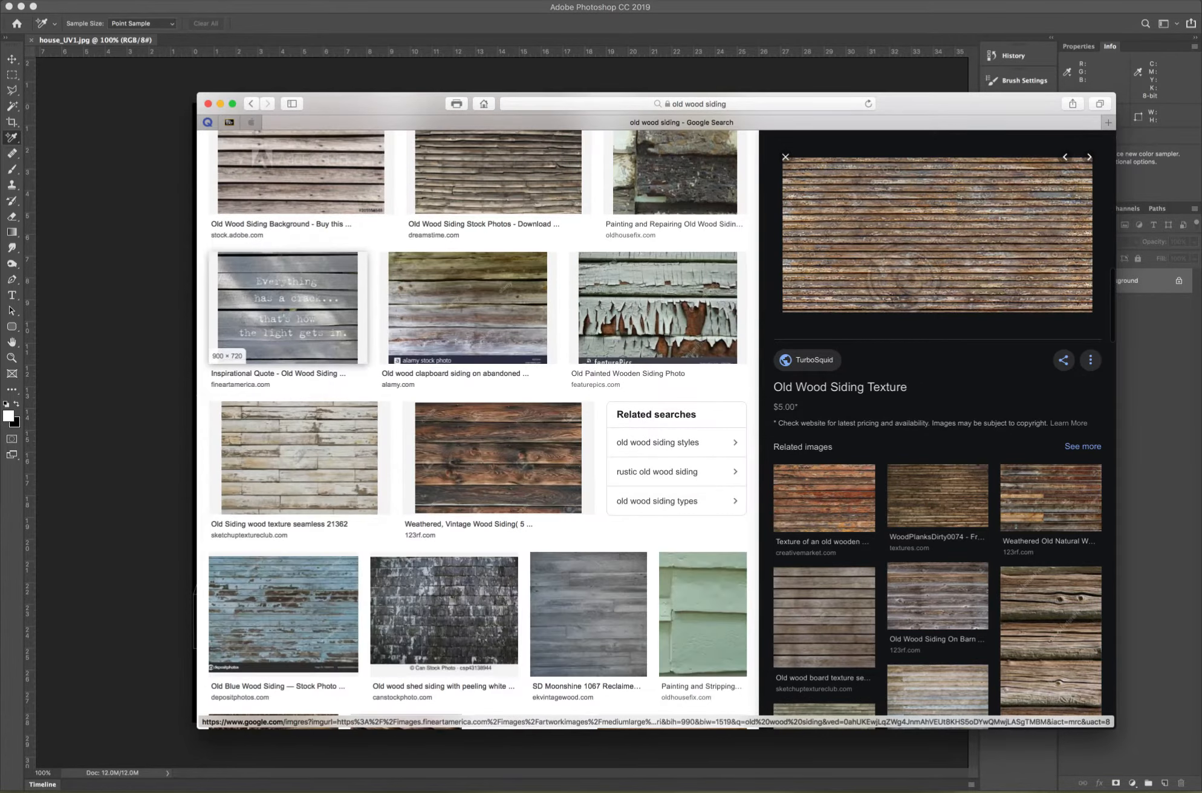
scroll(284, 502, down, 6)
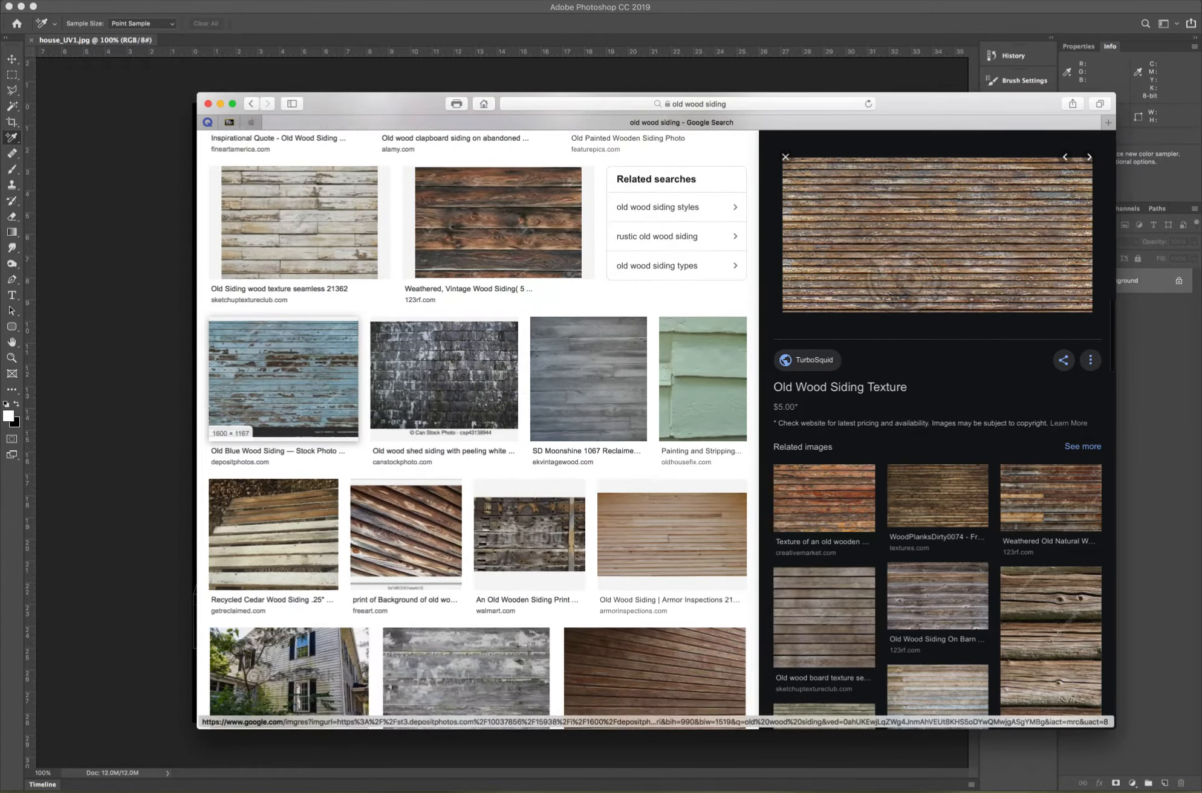
scroll(284, 508, down, 8)
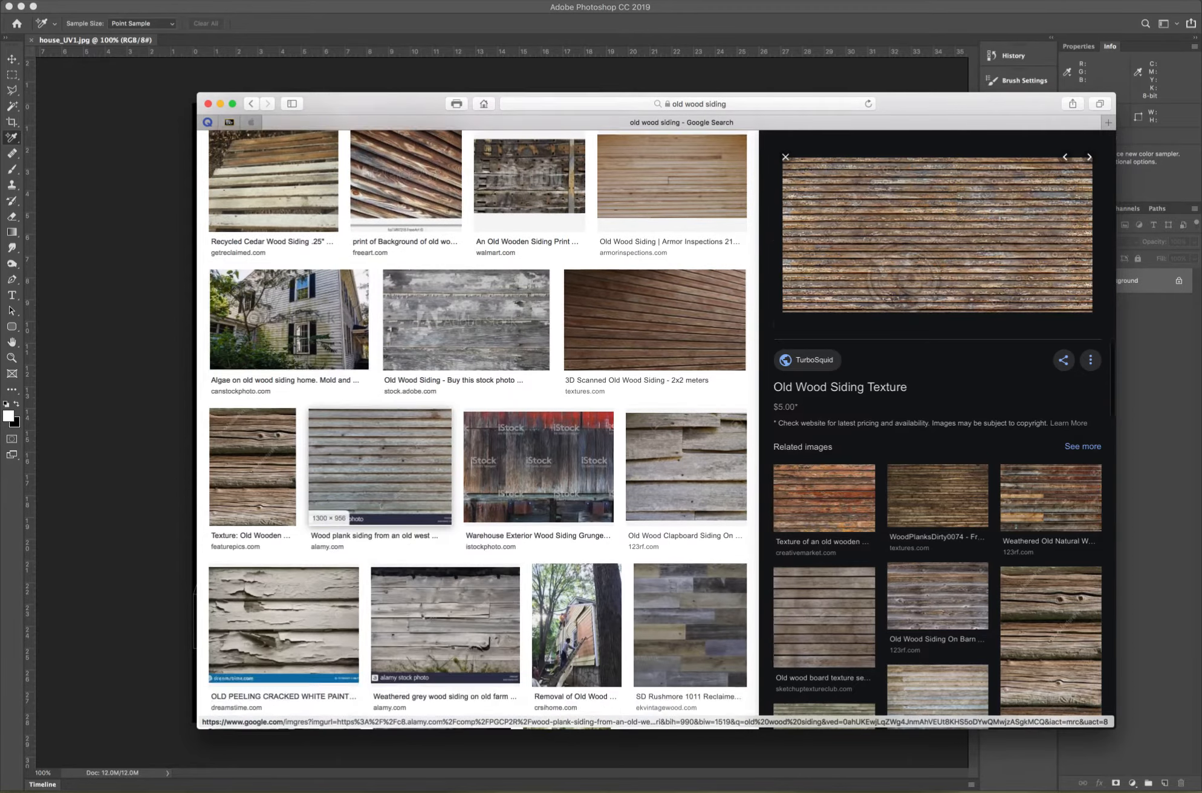
scroll(284, 514, down, 3)
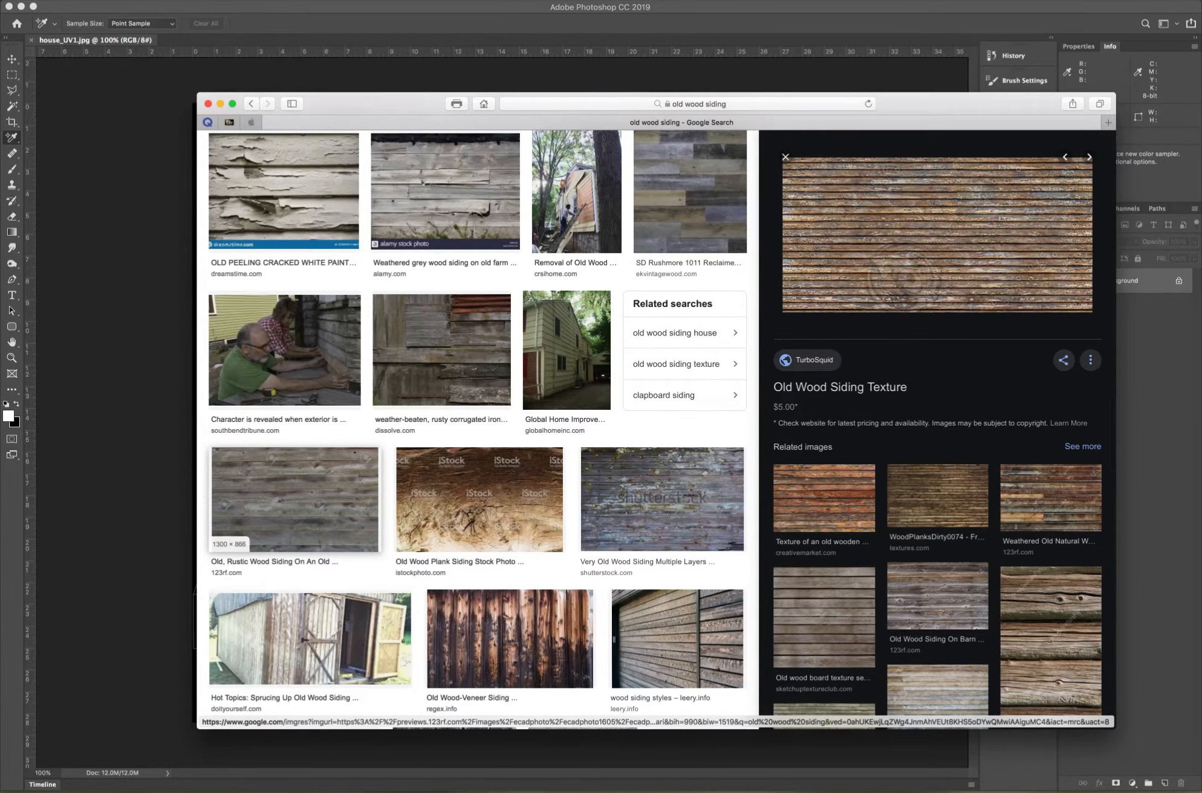
scroll(284, 472, down, 9)
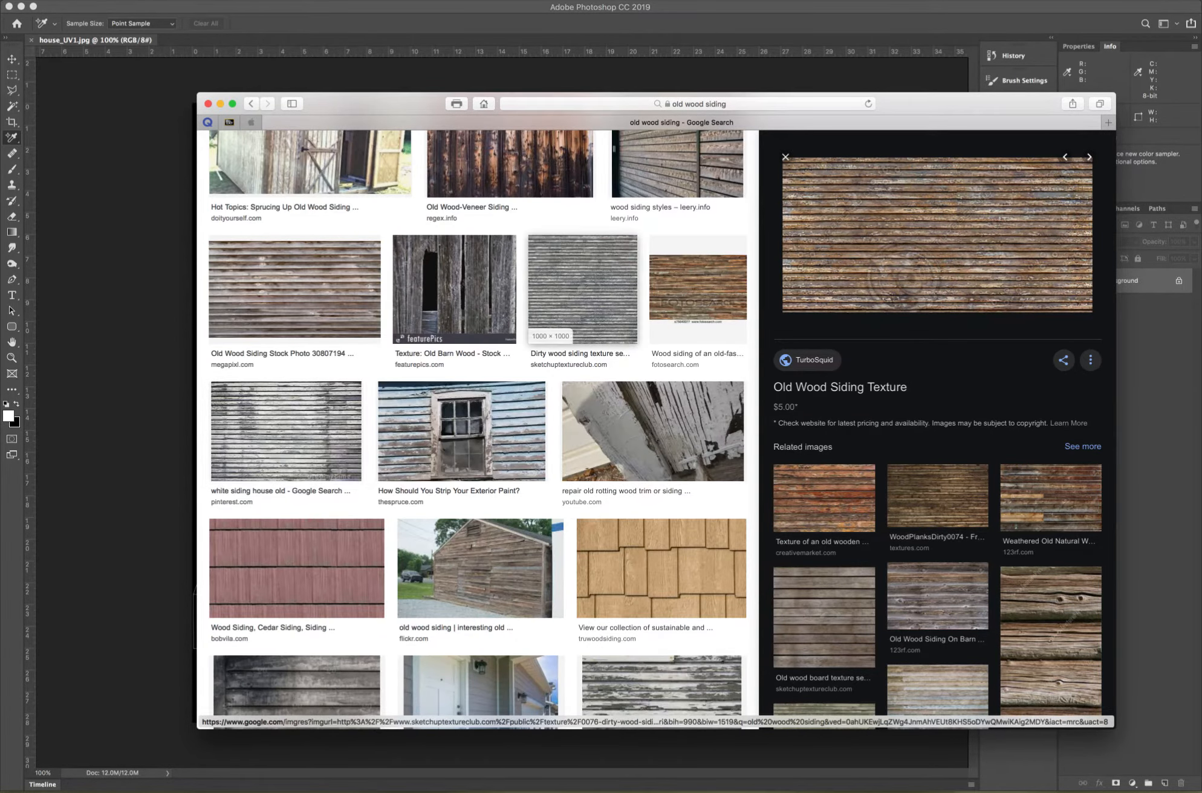
click(582, 288)
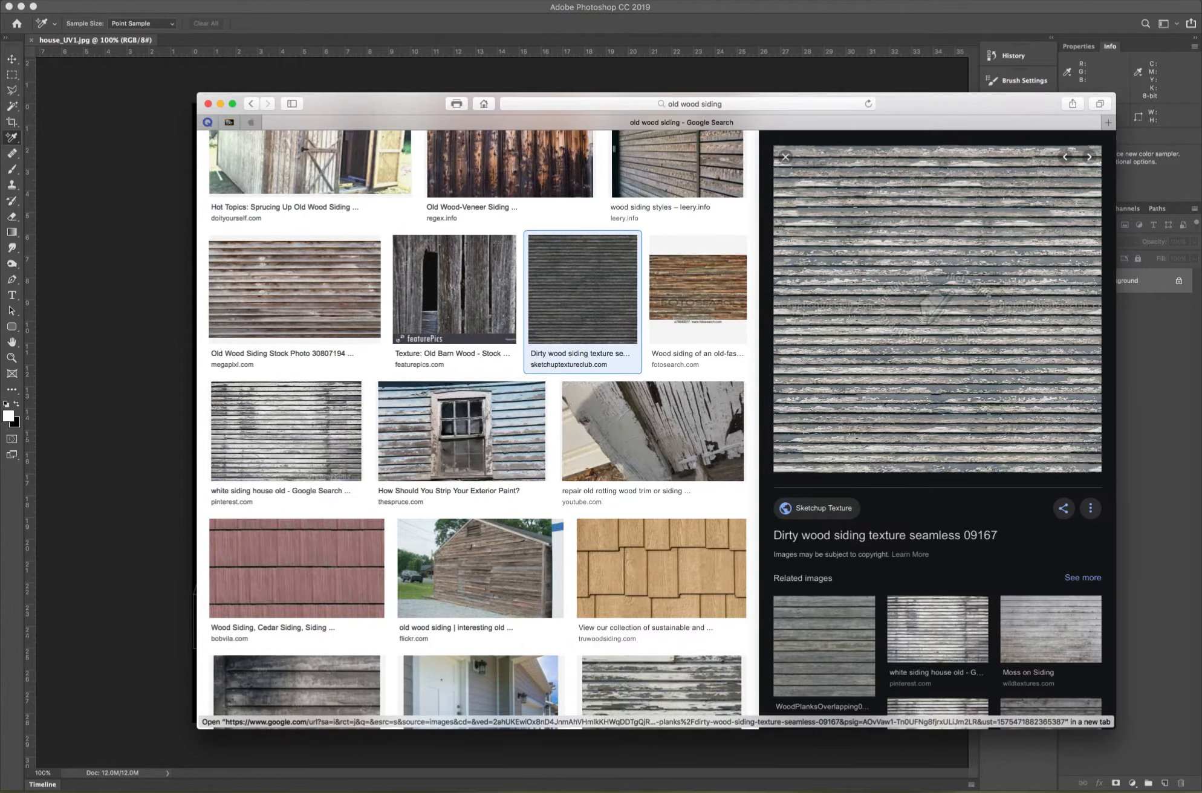
Return to the first results and preview the "Weathered Old Natural Wood Siding Panel" image from 123RF.
scroll(478, 490, down, 5)
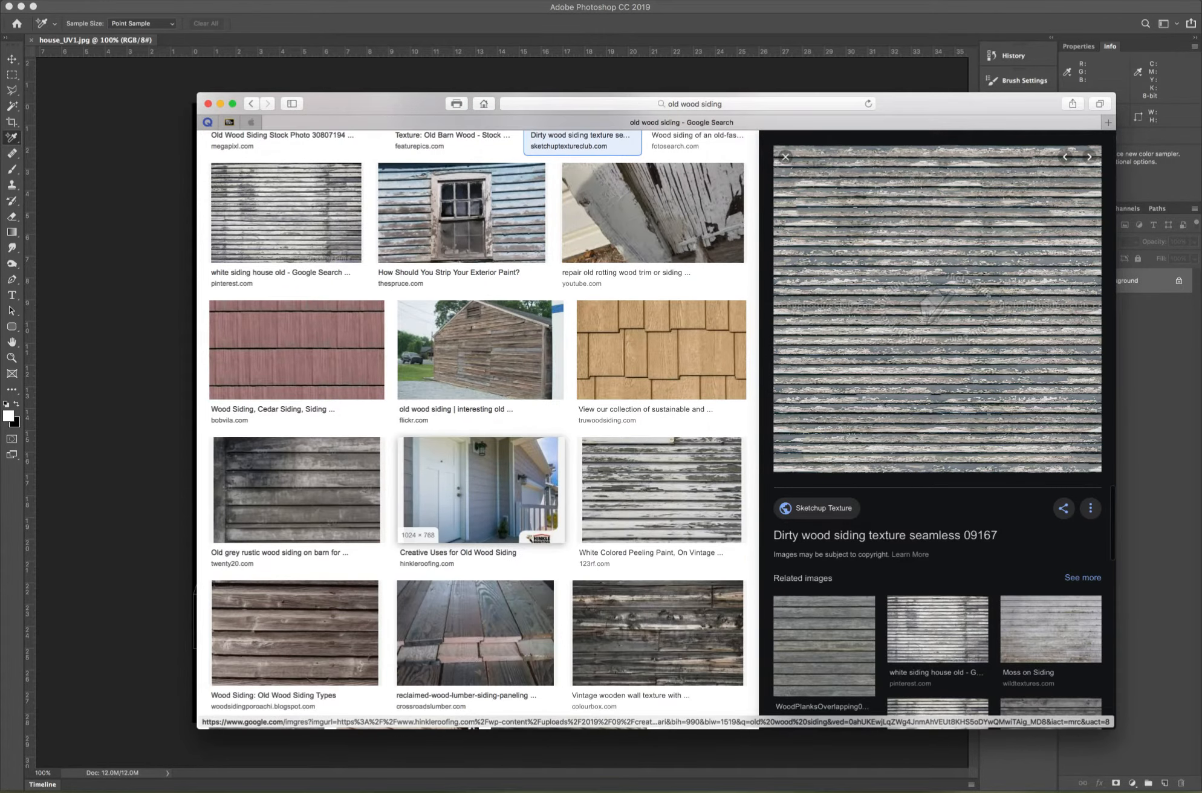
scroll(477, 489, up, 15)
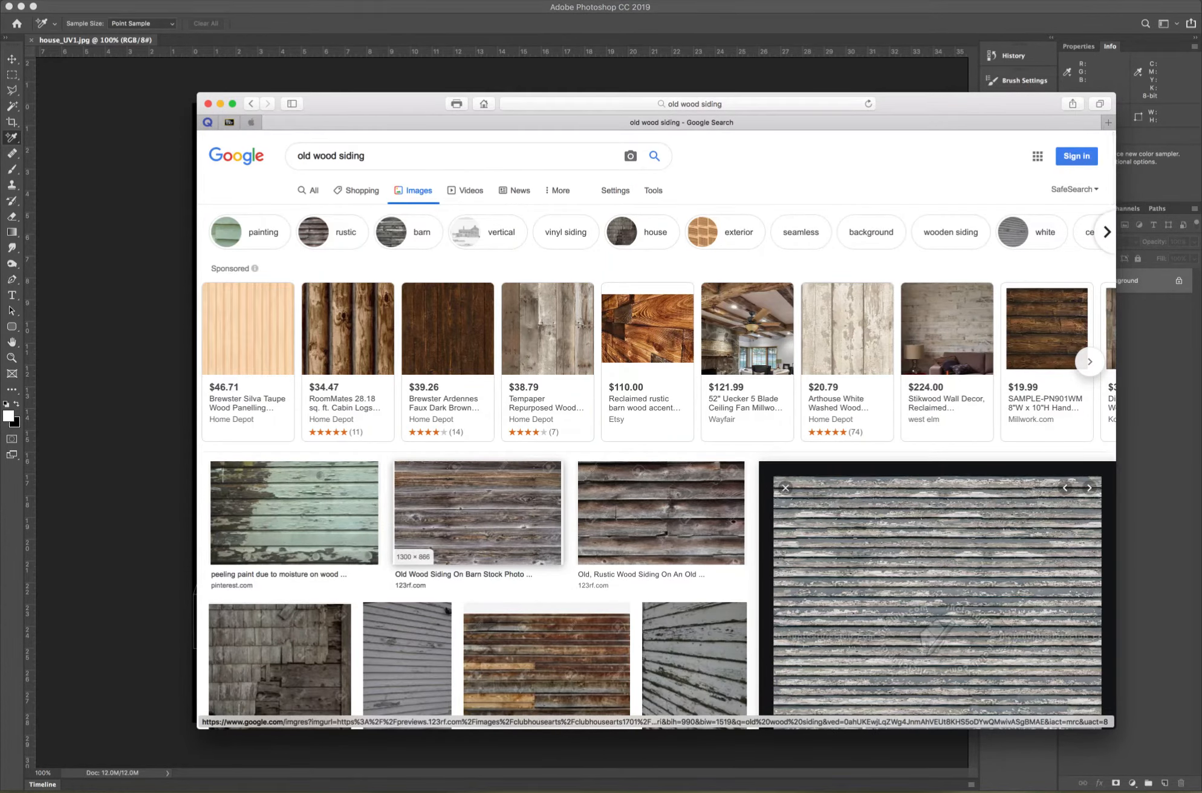
scroll(483, 465, down, 6)
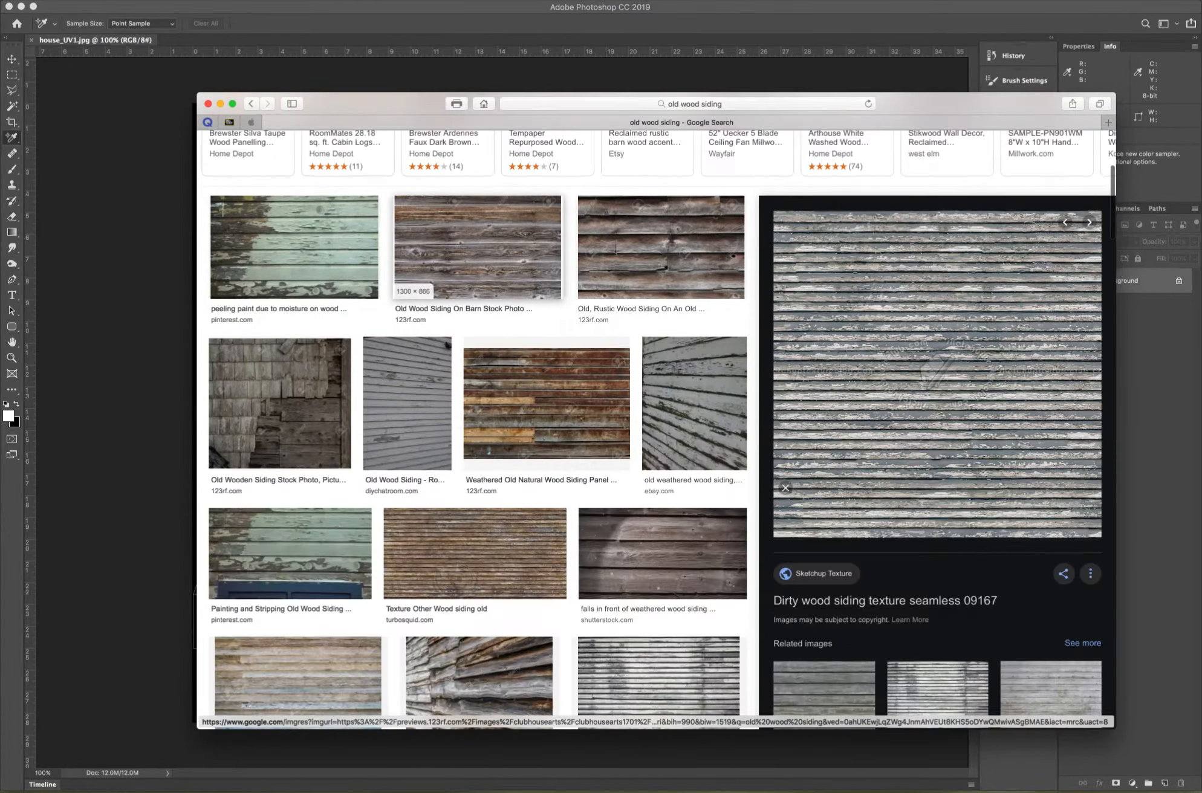
click(546, 401)
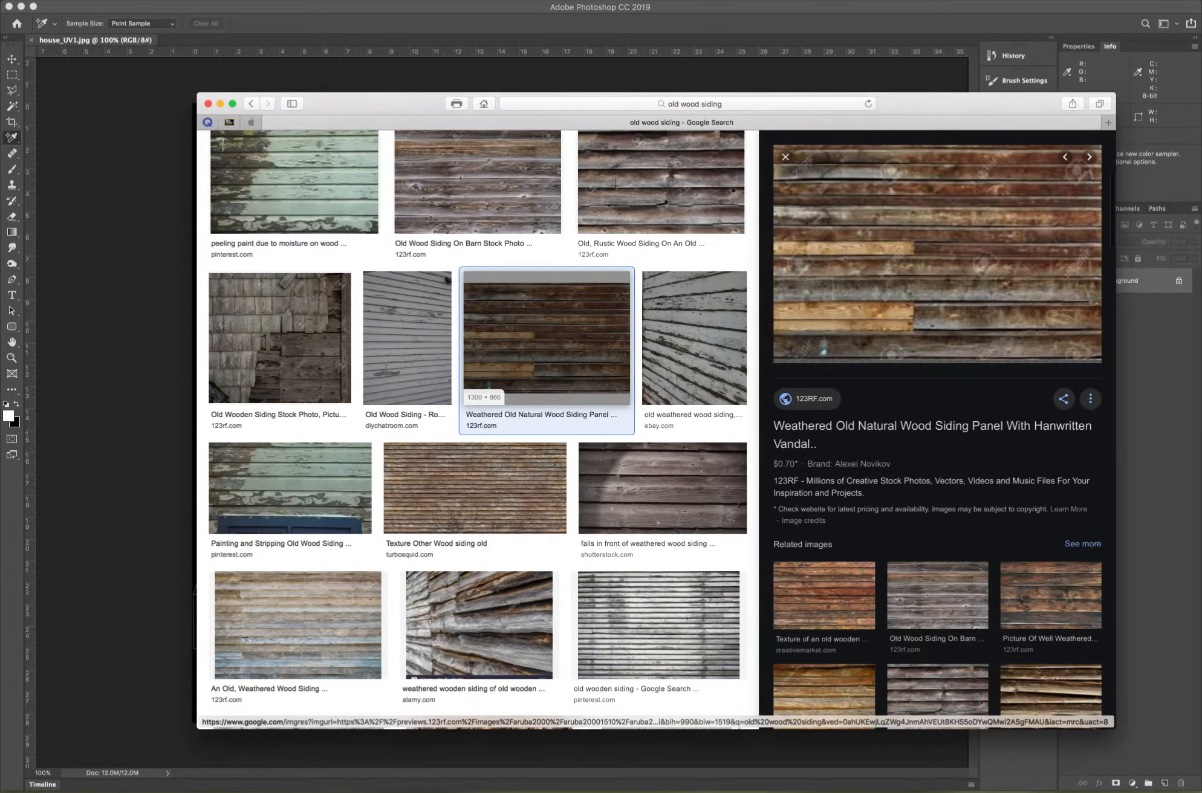
Preview the "An Old, Weathered Wood Siding" image, open its 123RF page in a new tab and enlarge the photo.
scroll(694, 339, up, 7)
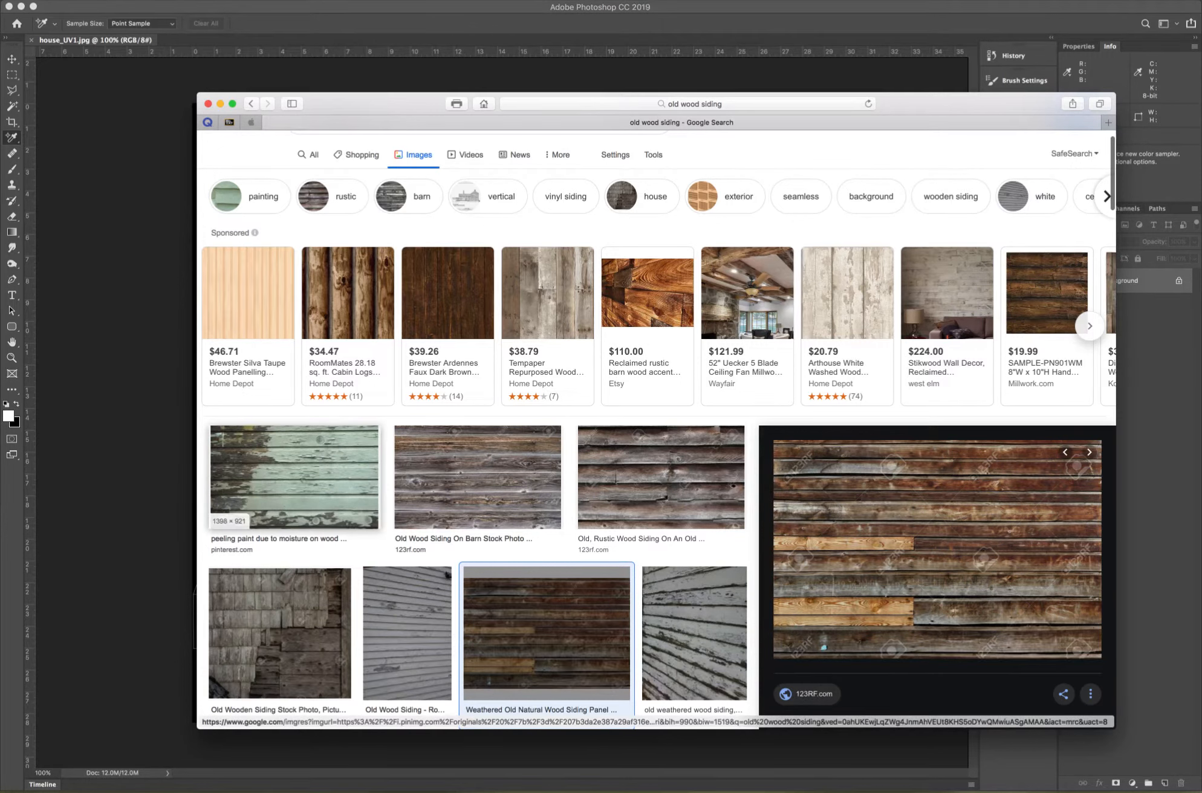
scroll(657, 424, up, 1)
scroll(658, 423, down, 4)
scroll(474, 489, down, 3)
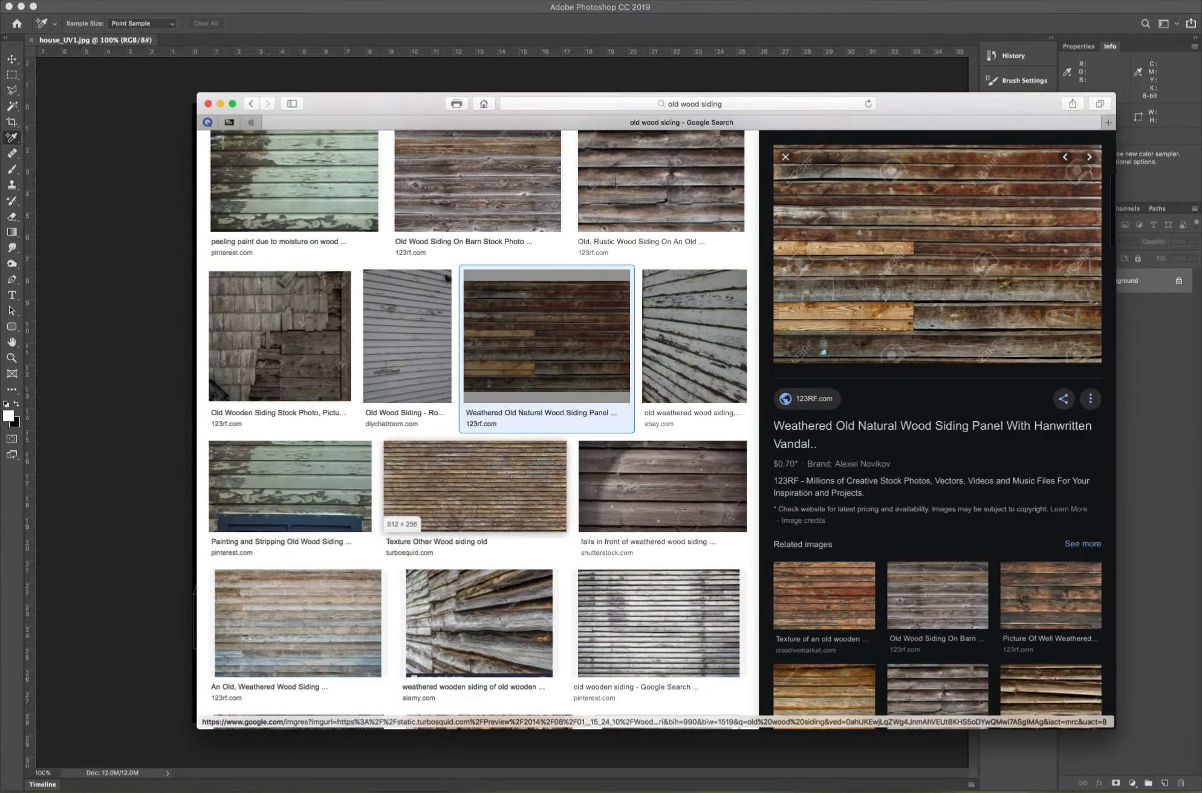
click(297, 623)
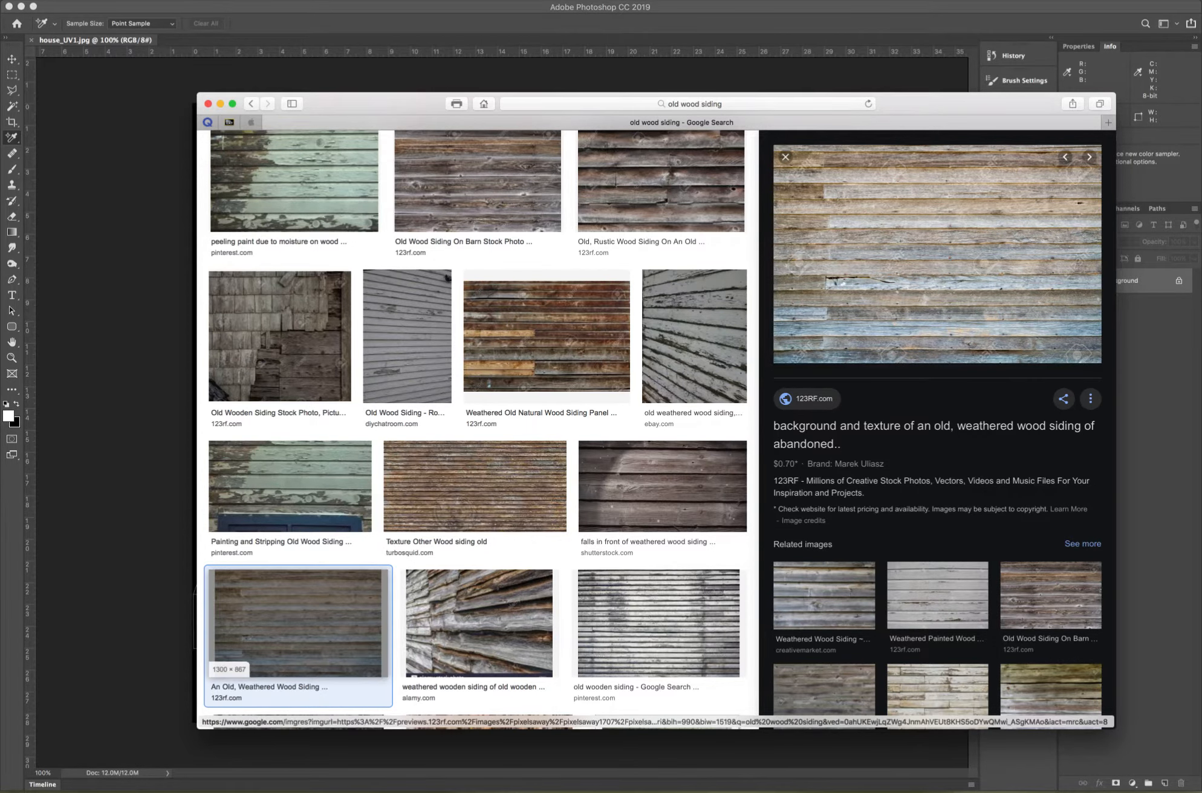
super+click(937, 254)
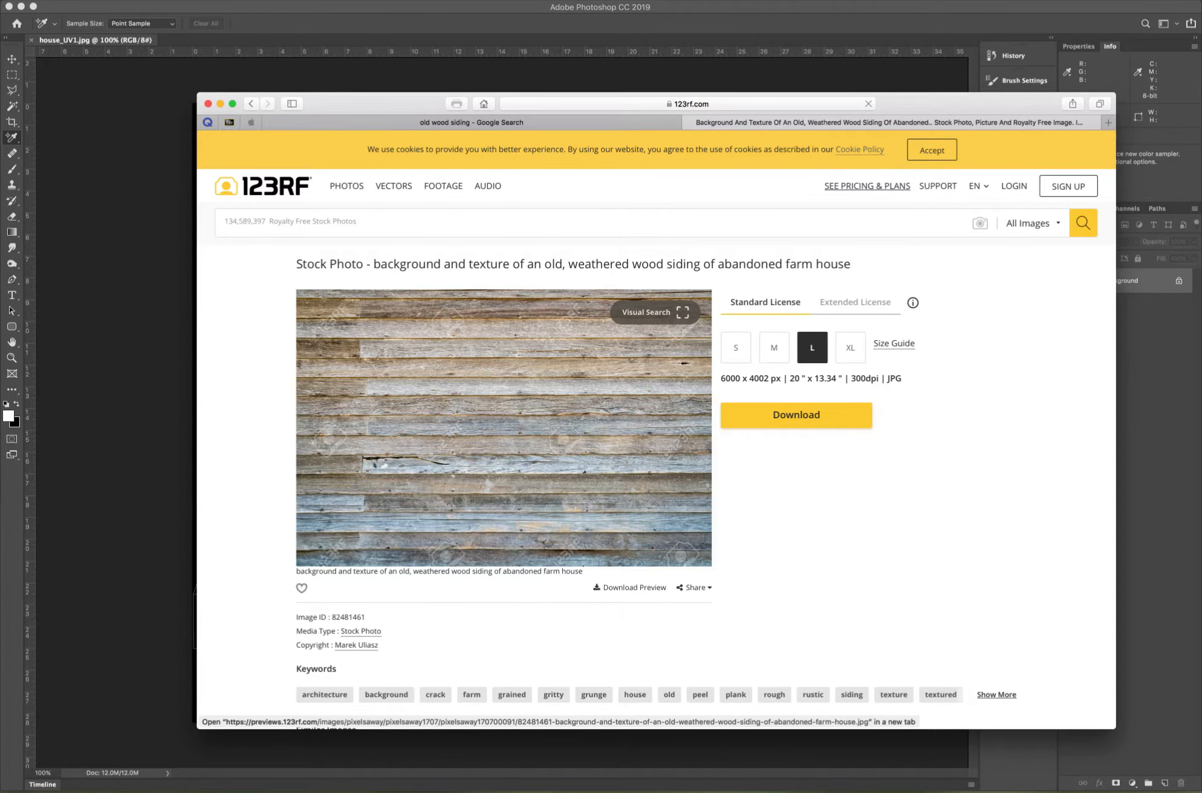
click(504, 428)
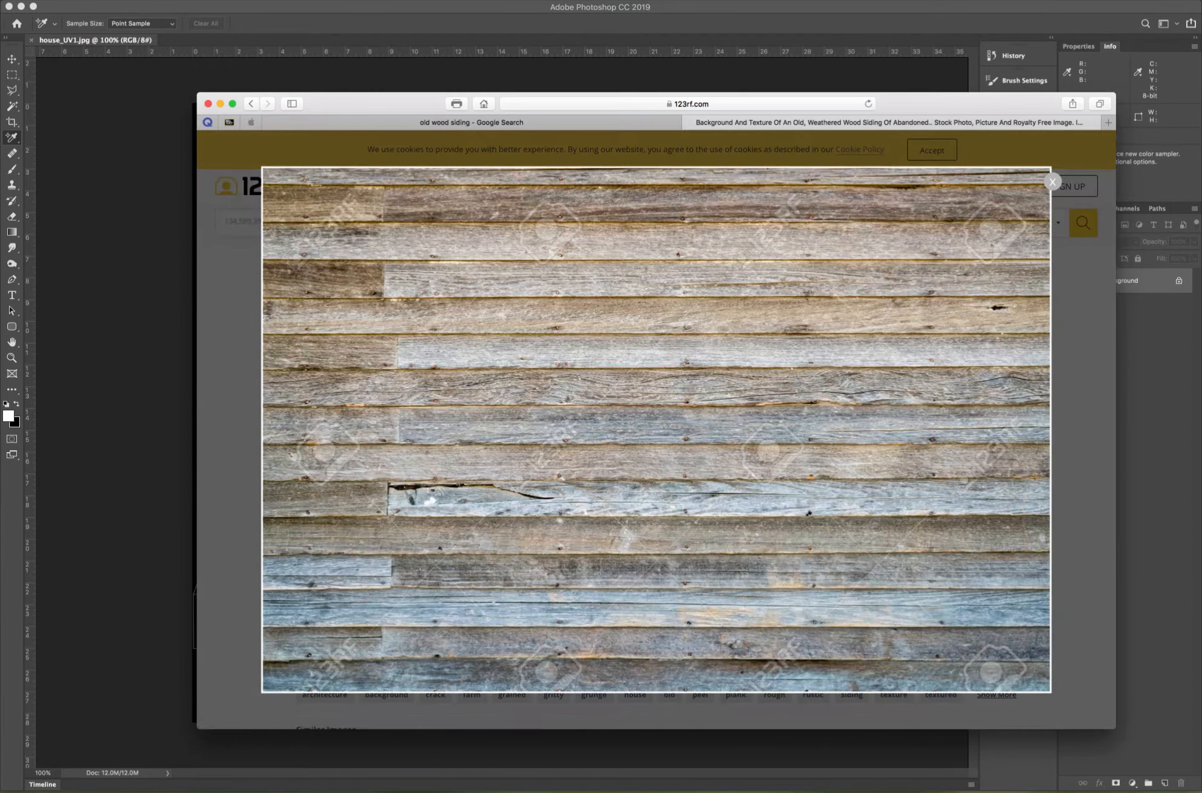
Open the enlarged siding photo in a new tab and copy the image to the clipboard.
right_click(579, 422)
click(605, 427)
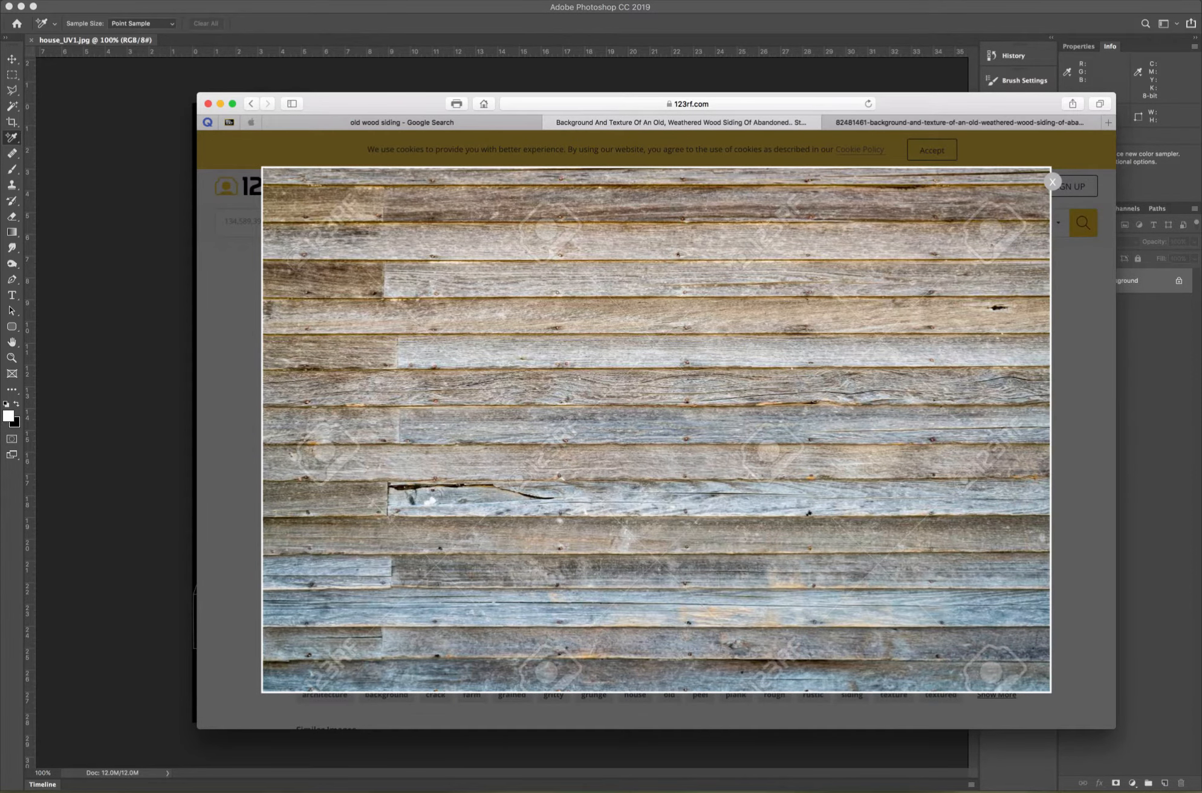
right_click(653, 420)
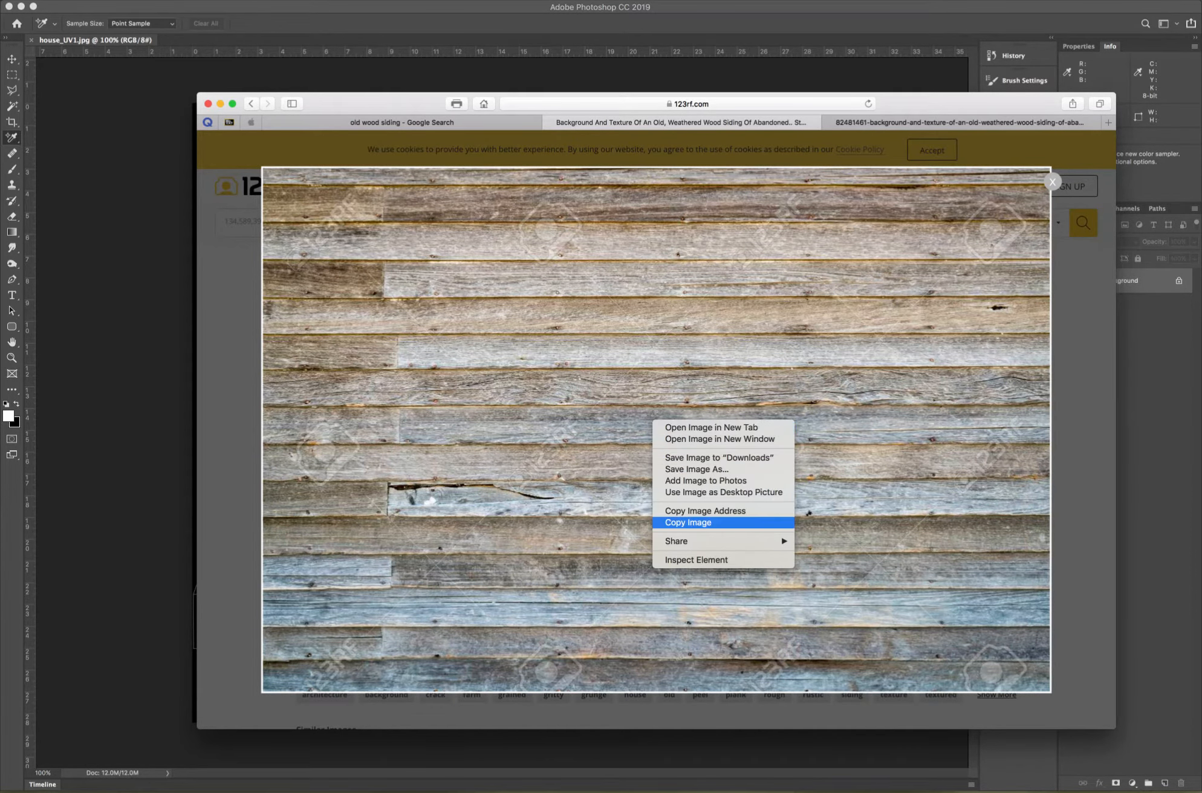
click(689, 522)
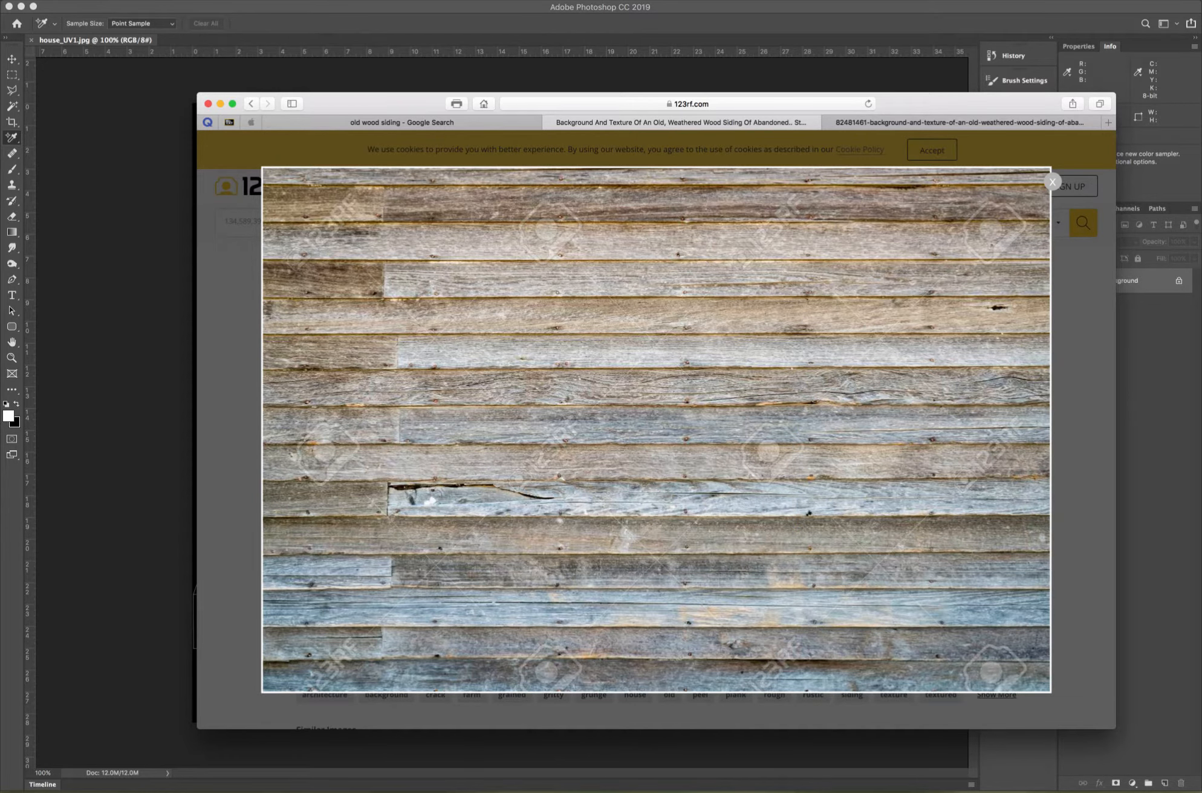
Move Safari aside, switch to Photoshop, paste the siding image into house_UV1.jpg as a new layer and activate the Move tool.
drag(380, 104, 1137, 275)
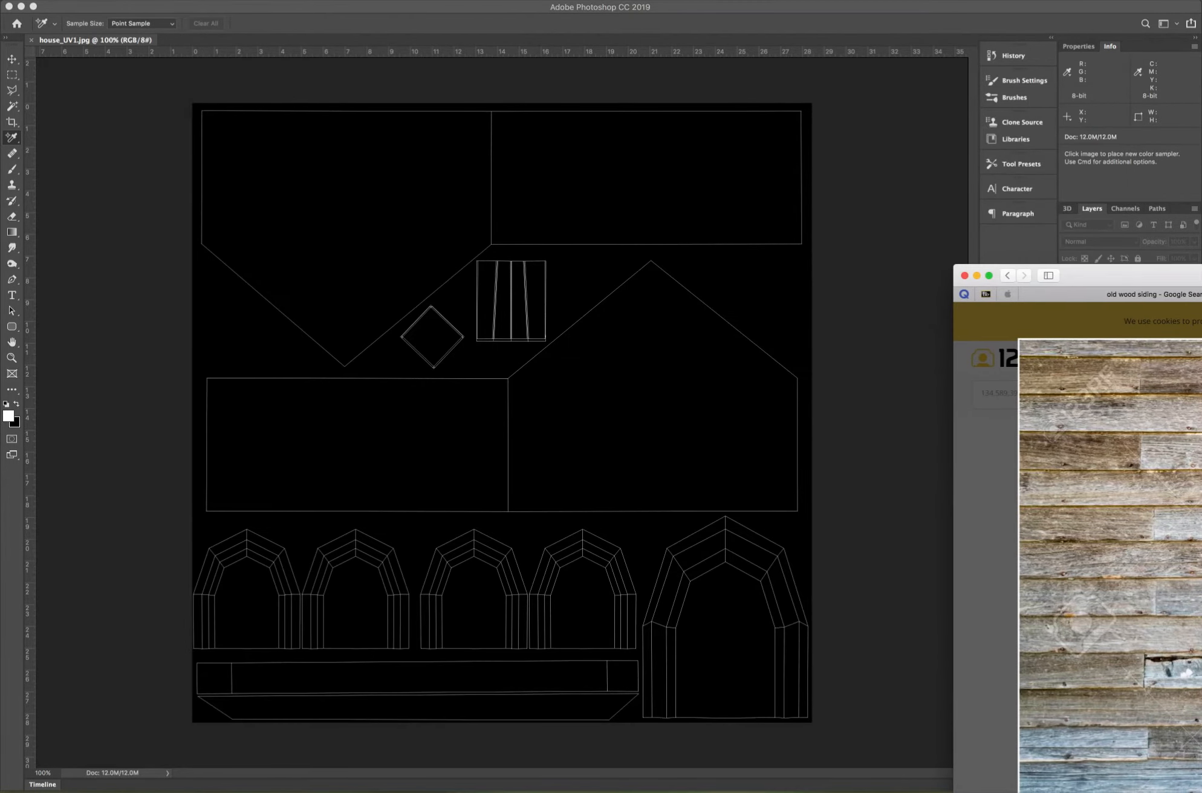
click(438, 397)
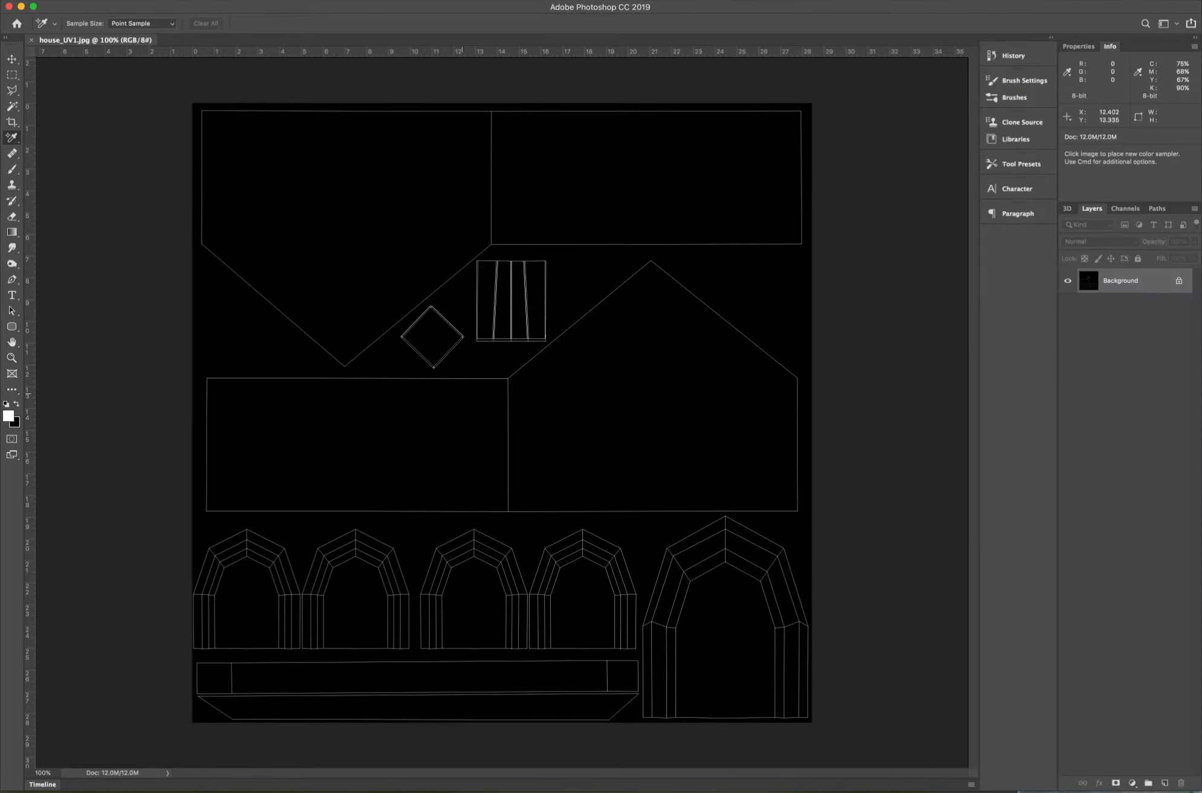
key(super+v)
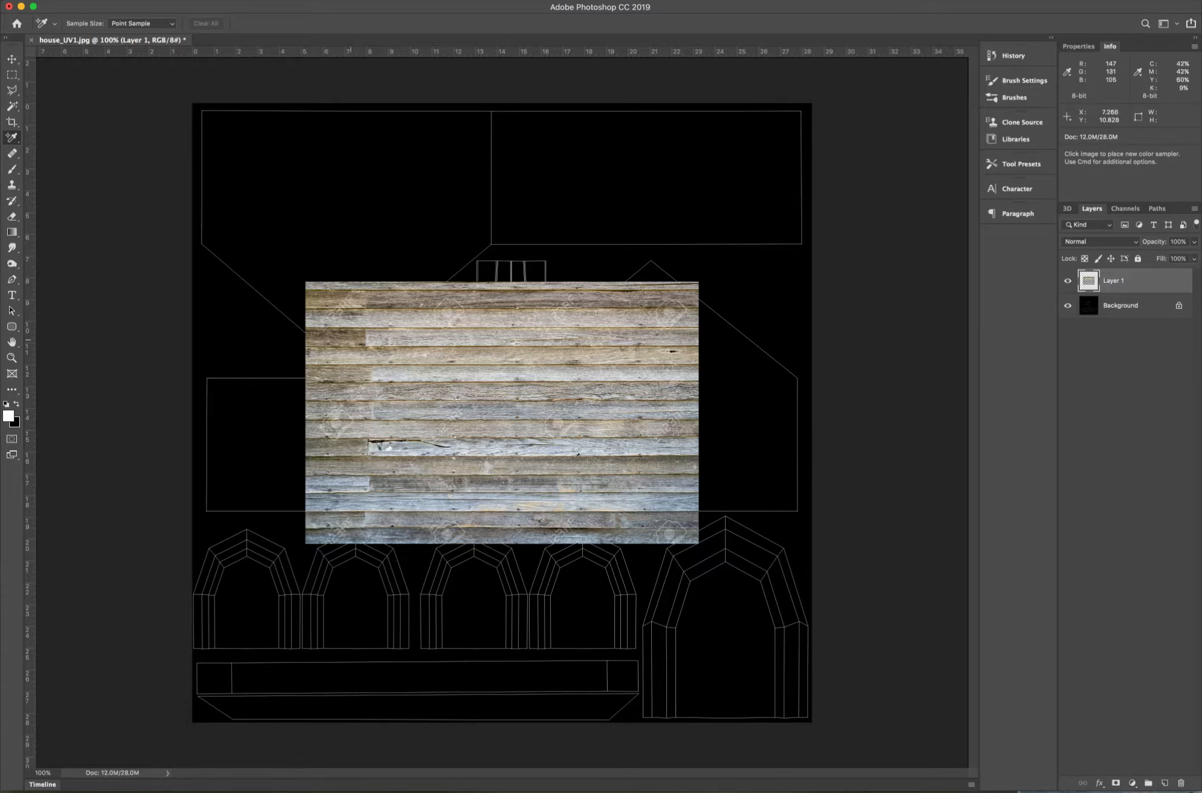
key(v)
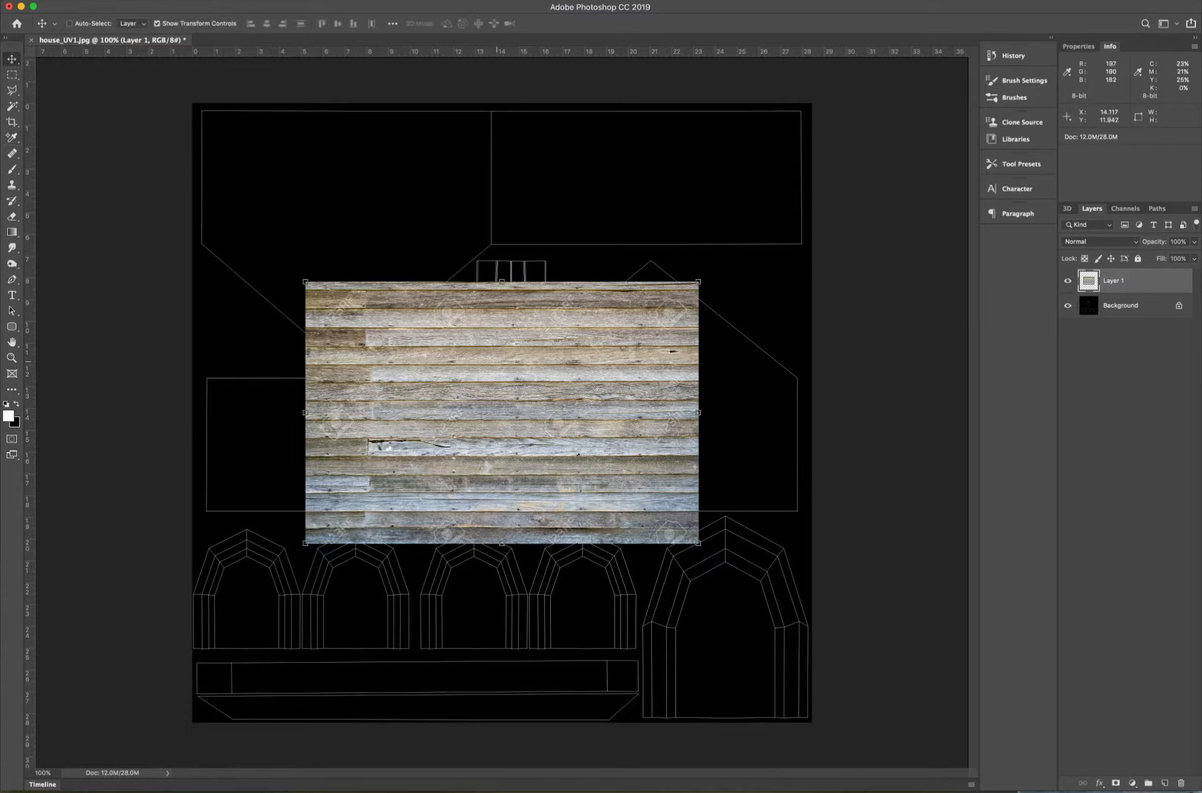
Move the siding image onto the upper corner of the lower wall UV shape and scale it to about 36.5%, then open the transform options.
drag(527, 384, 425, 475)
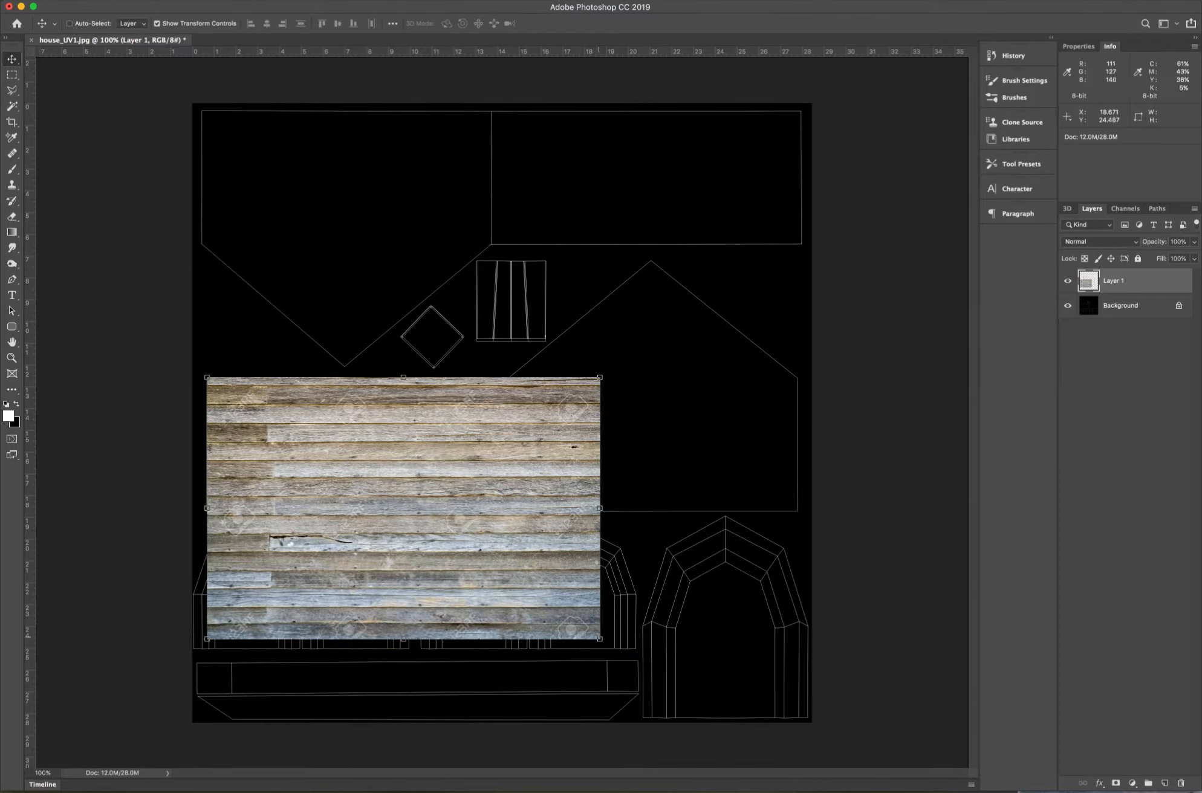
key(super+t)
drag(592, 631, 350, 472)
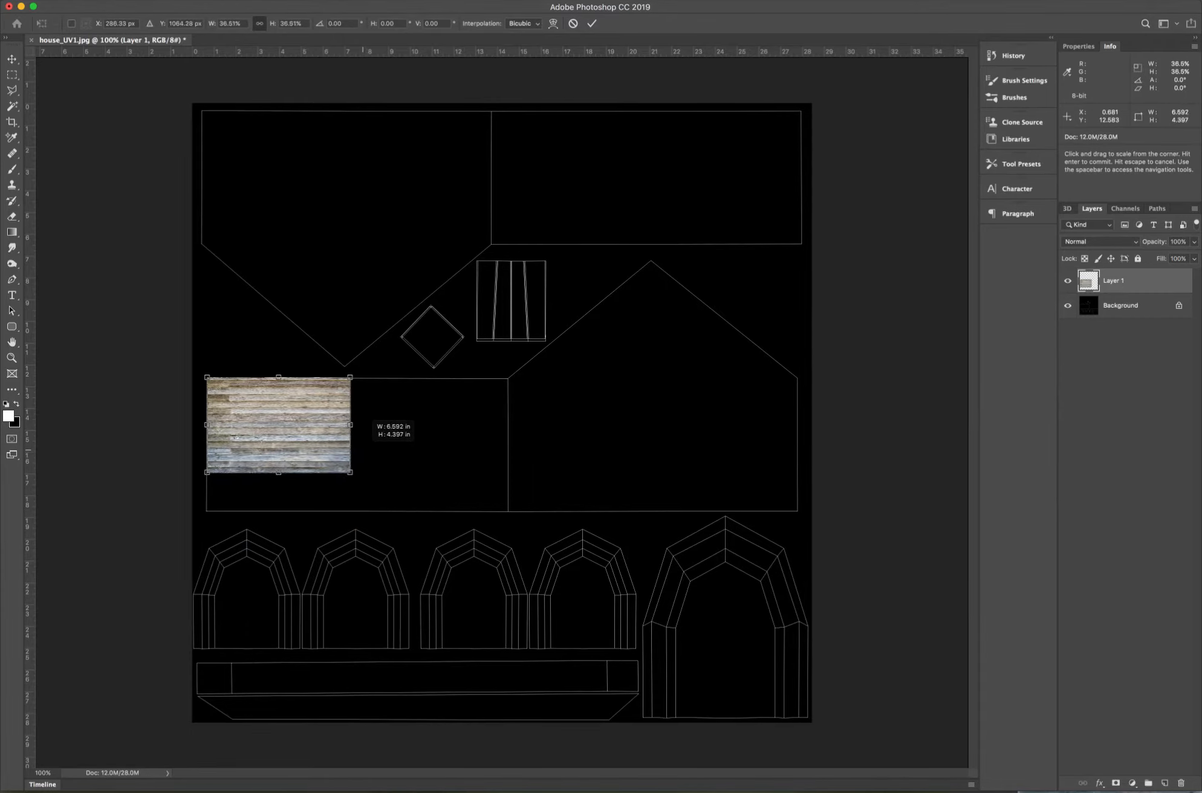
right_click(364, 447)
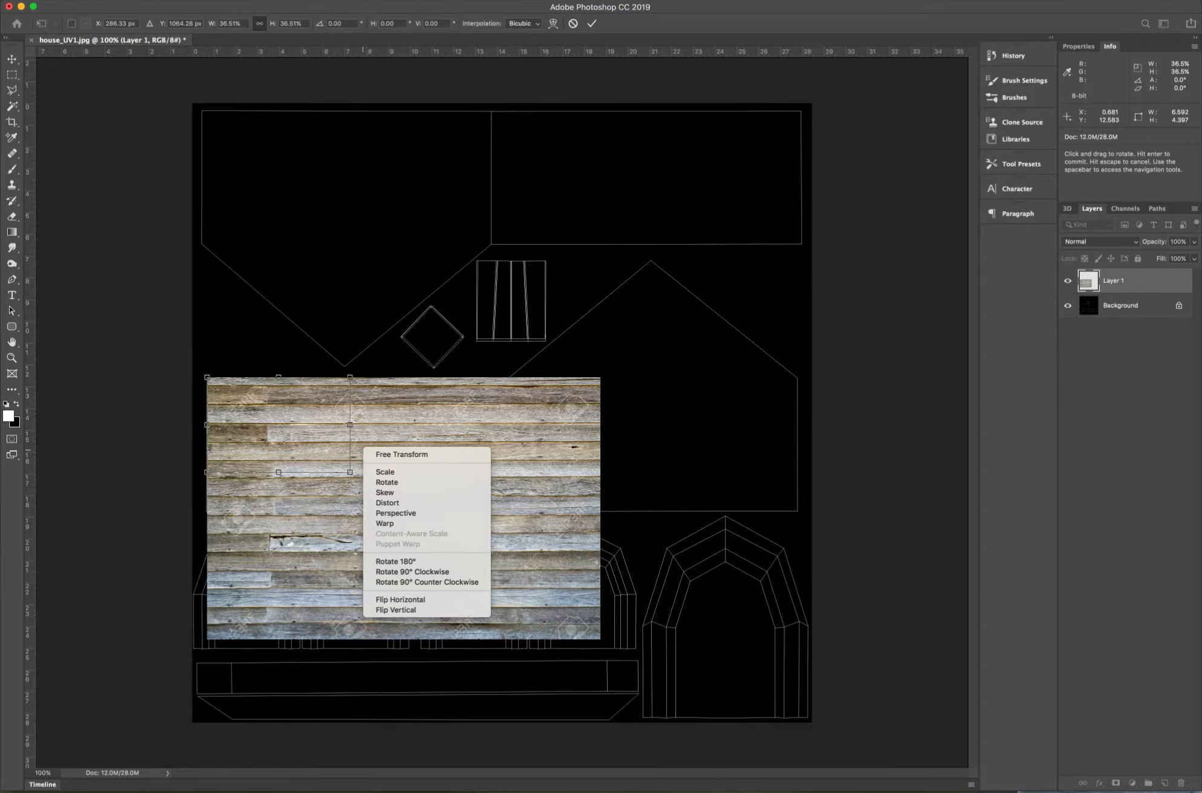
Switch to Safari, bring its window back into full view and return to the "old wood siding" image results.
key(super+Tab)
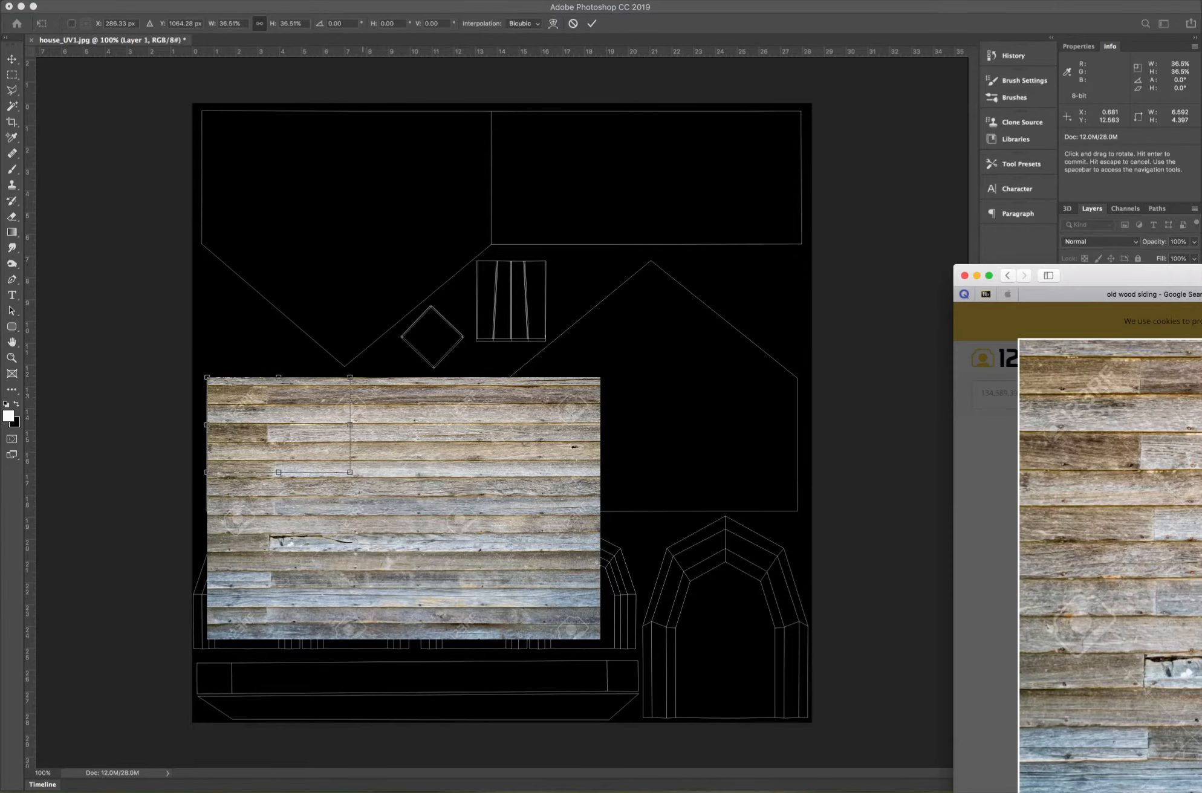
click(778, 68)
drag(1136, 273, 466, 64)
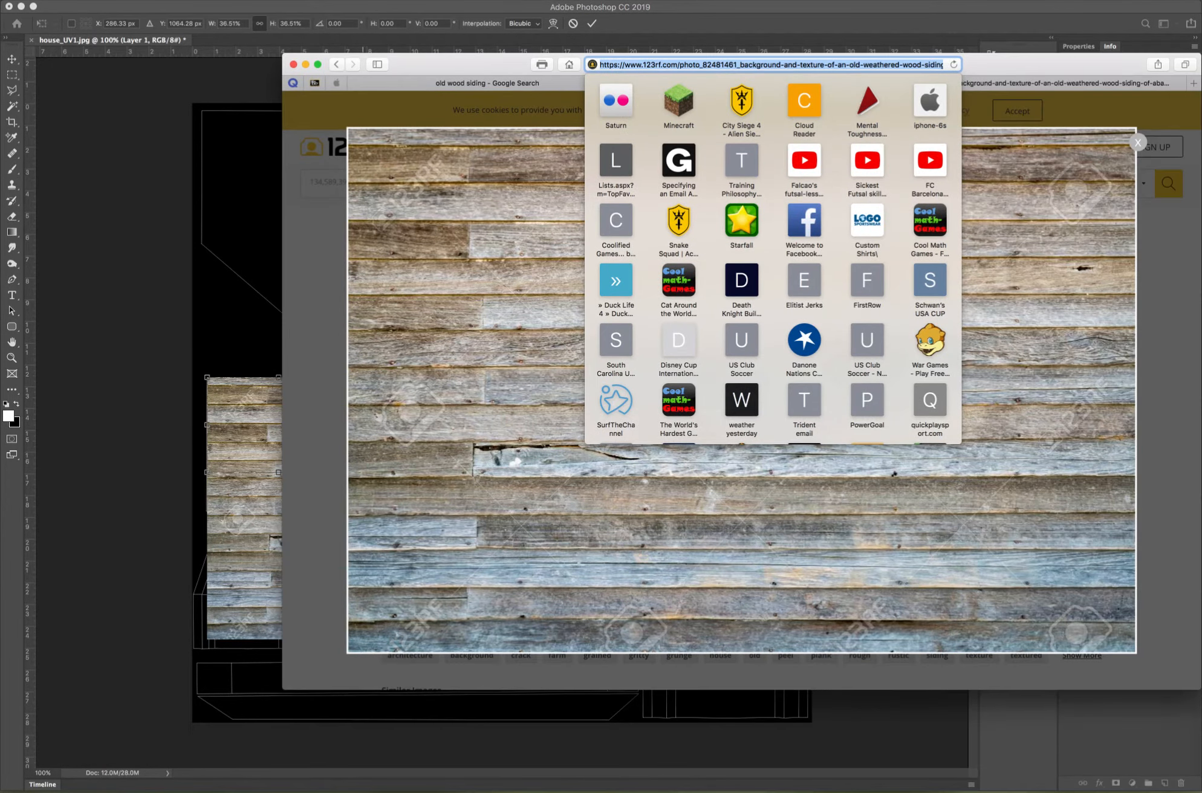
click(336, 64)
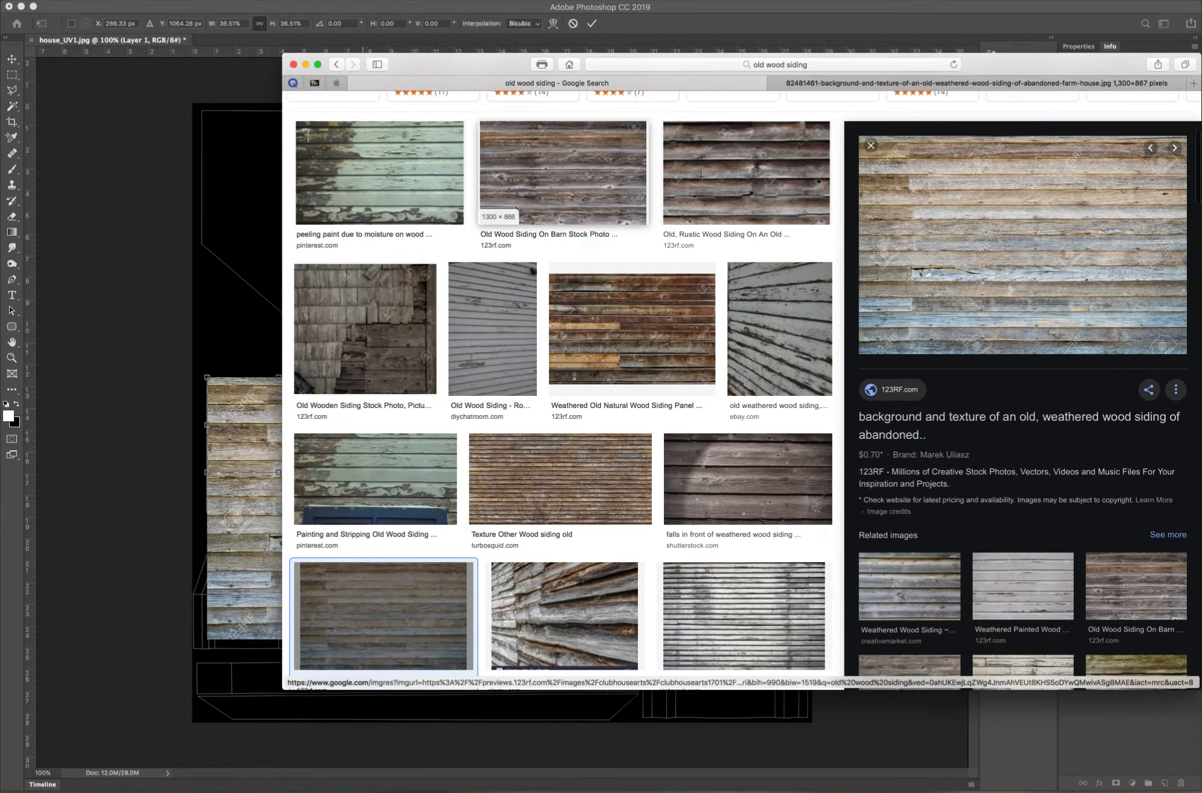
Preview the "Old Wood Siding On Barn" image from 123RF and the "old wooden siding" image from Pinterest.
click(563, 145)
scroll(562, 363, up, 3)
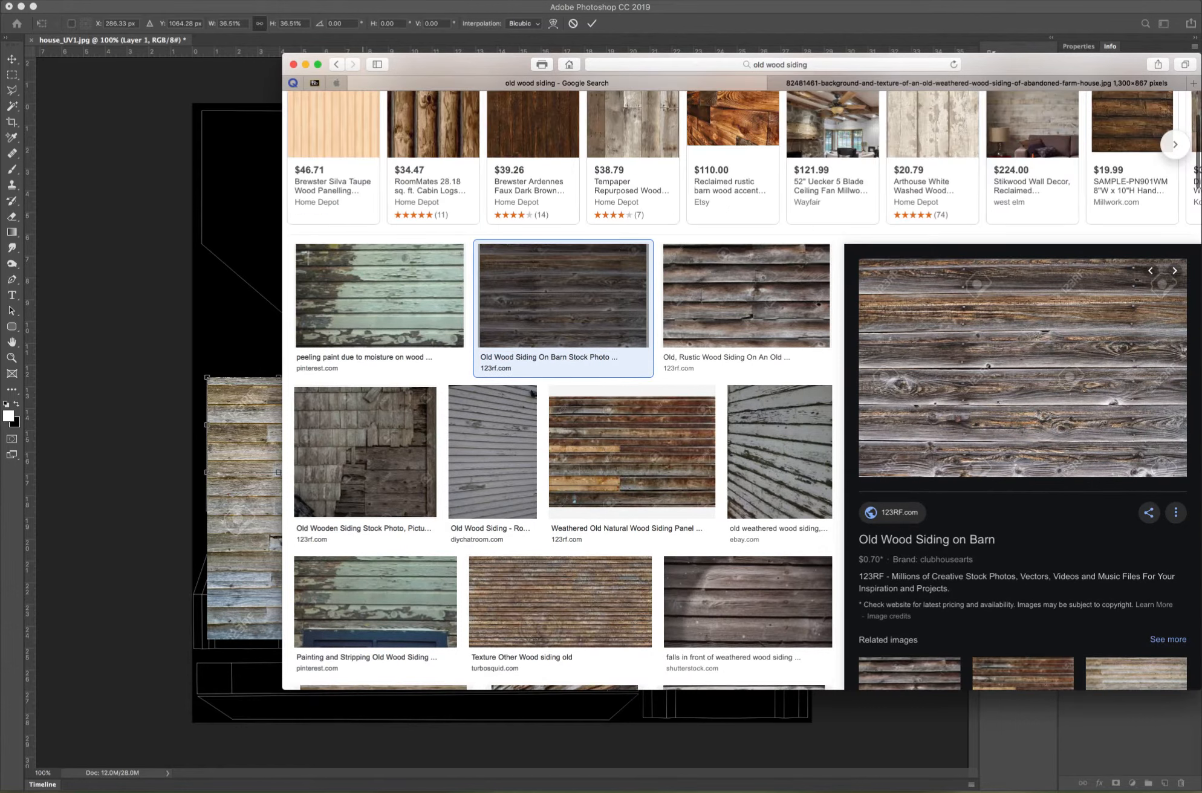
scroll(563, 260, down, 5)
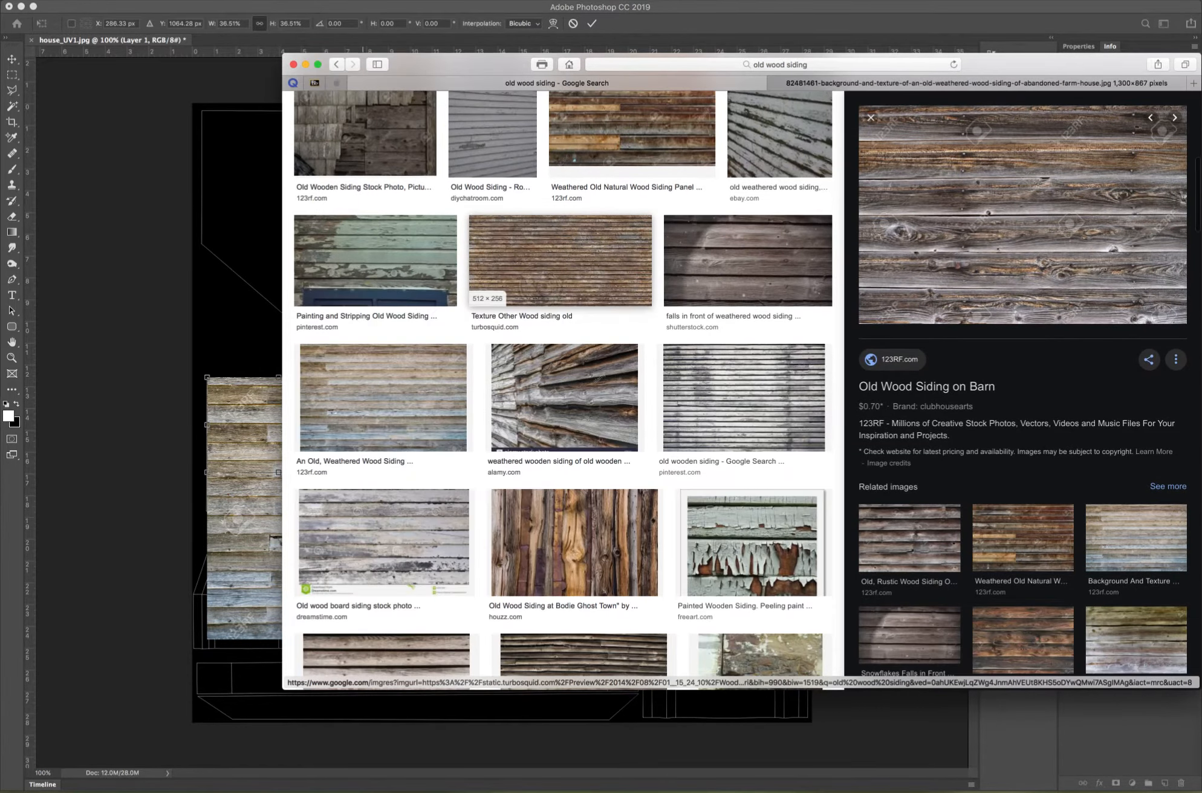
click(743, 397)
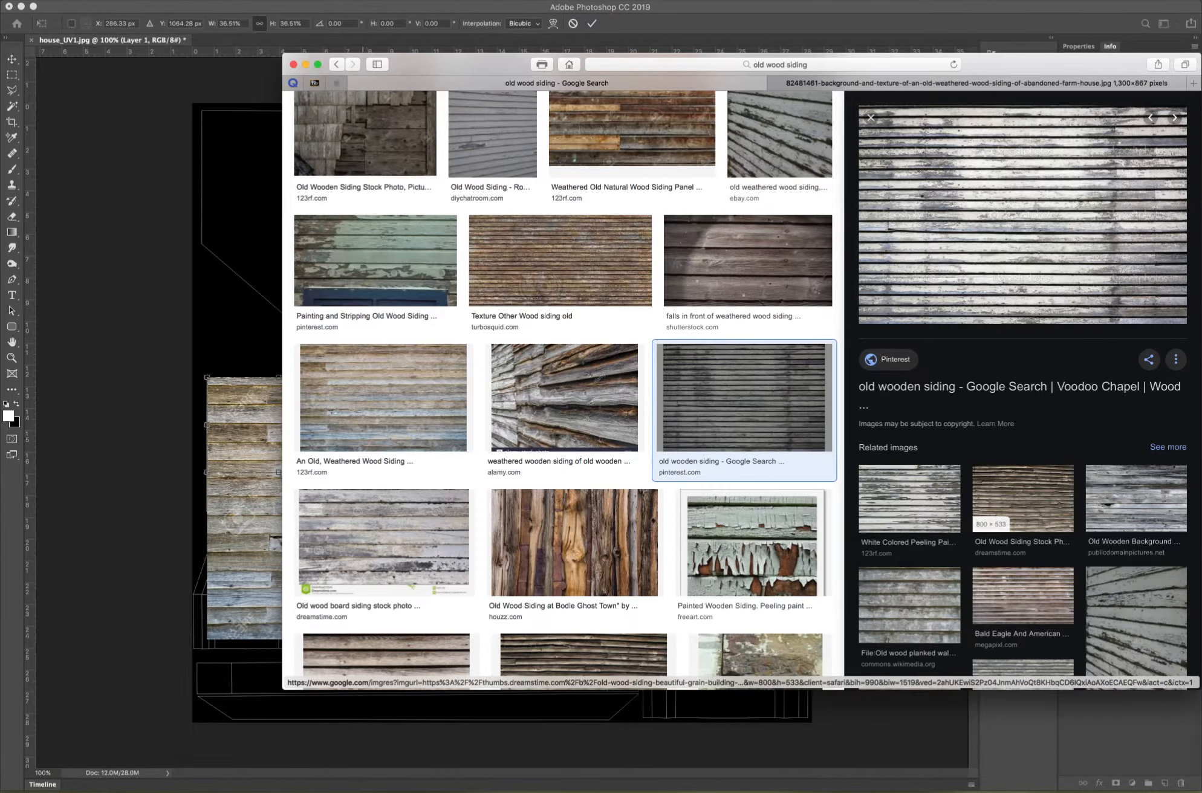
Preview the related Megapixl siding image, open its source page in a new tab and return to the image results.
scroll(1021, 423, down, 5)
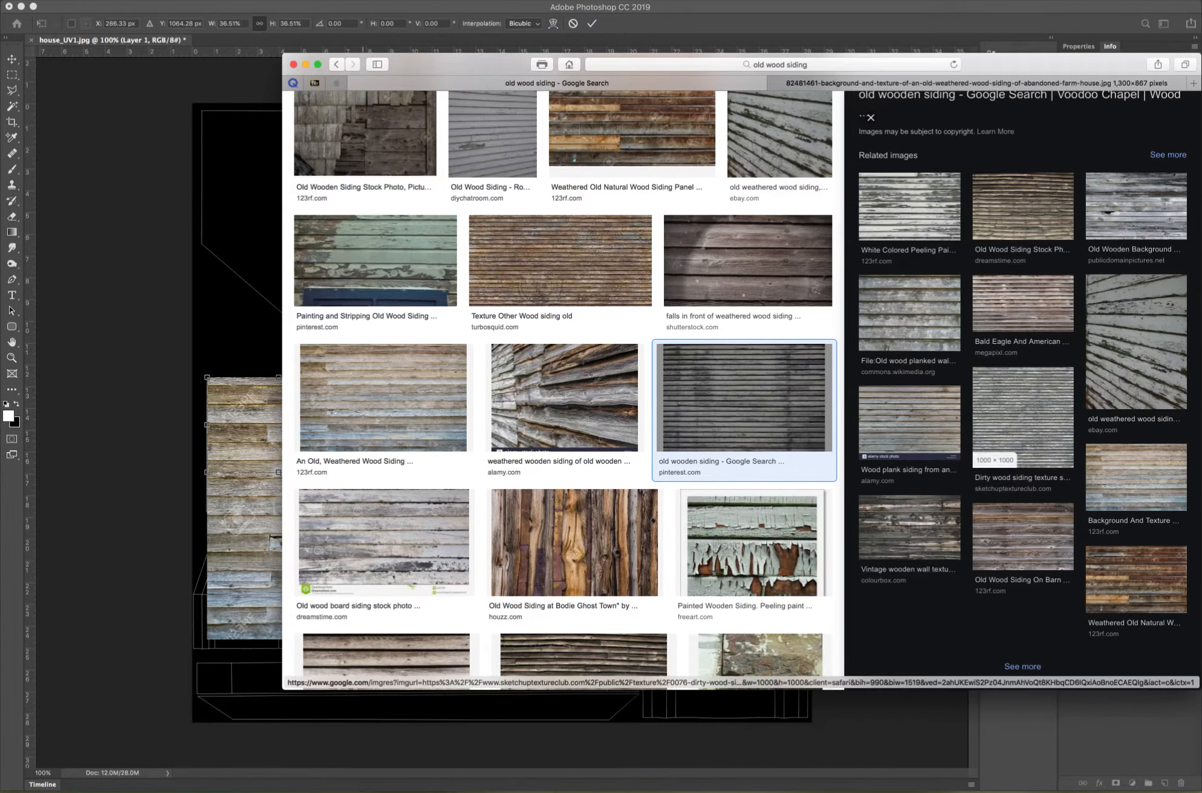
scroll(1021, 417, up, 3)
click(1021, 411)
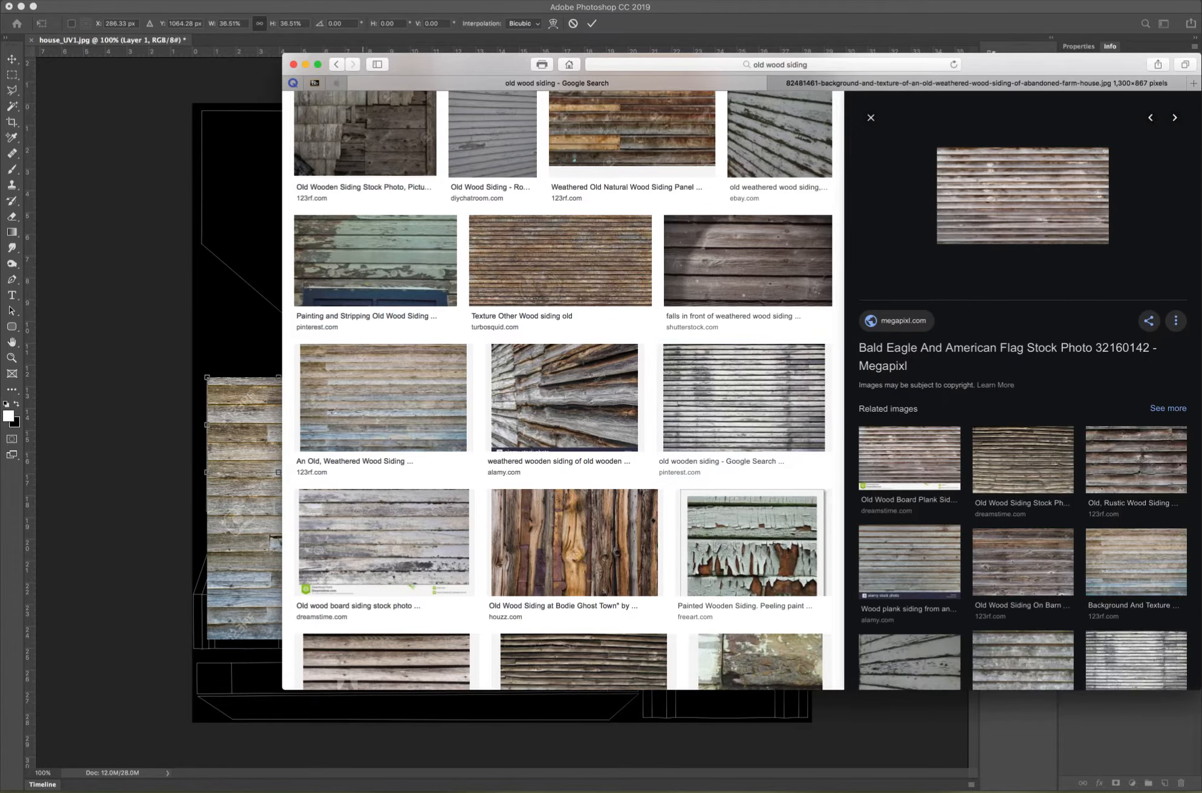
click(1021, 195)
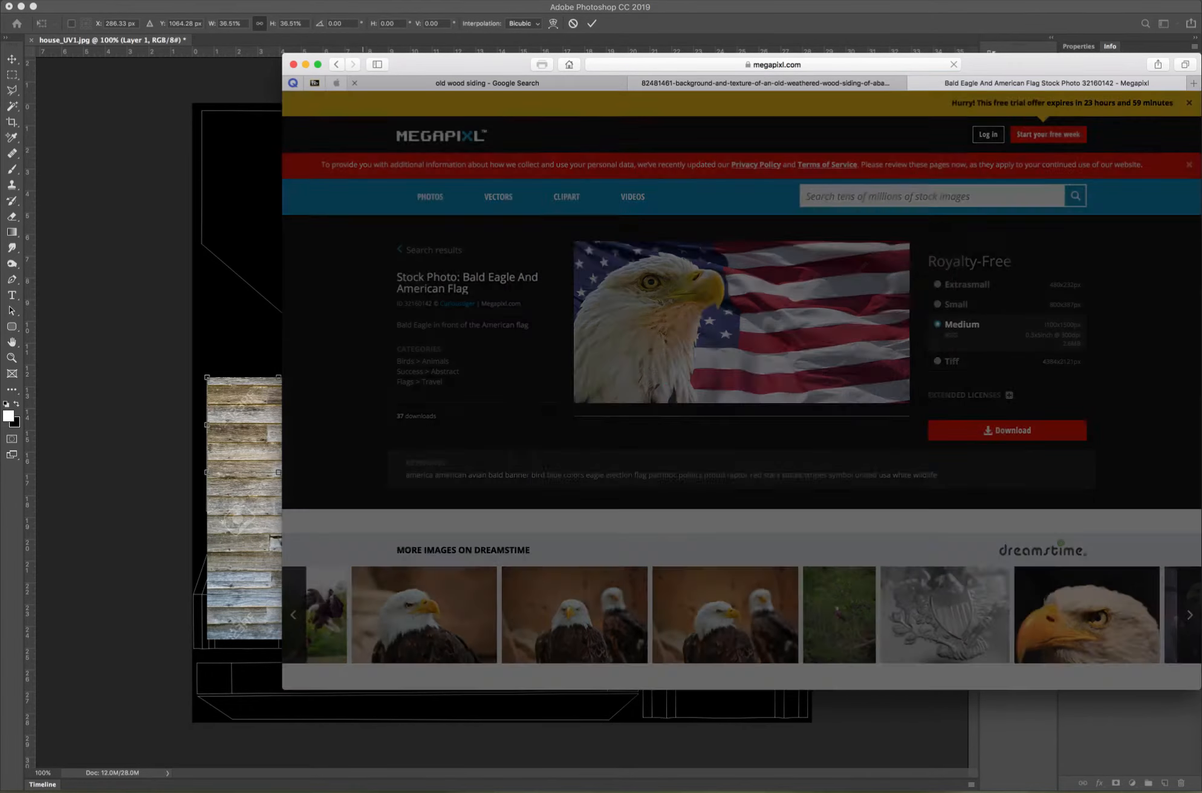
click(487, 83)
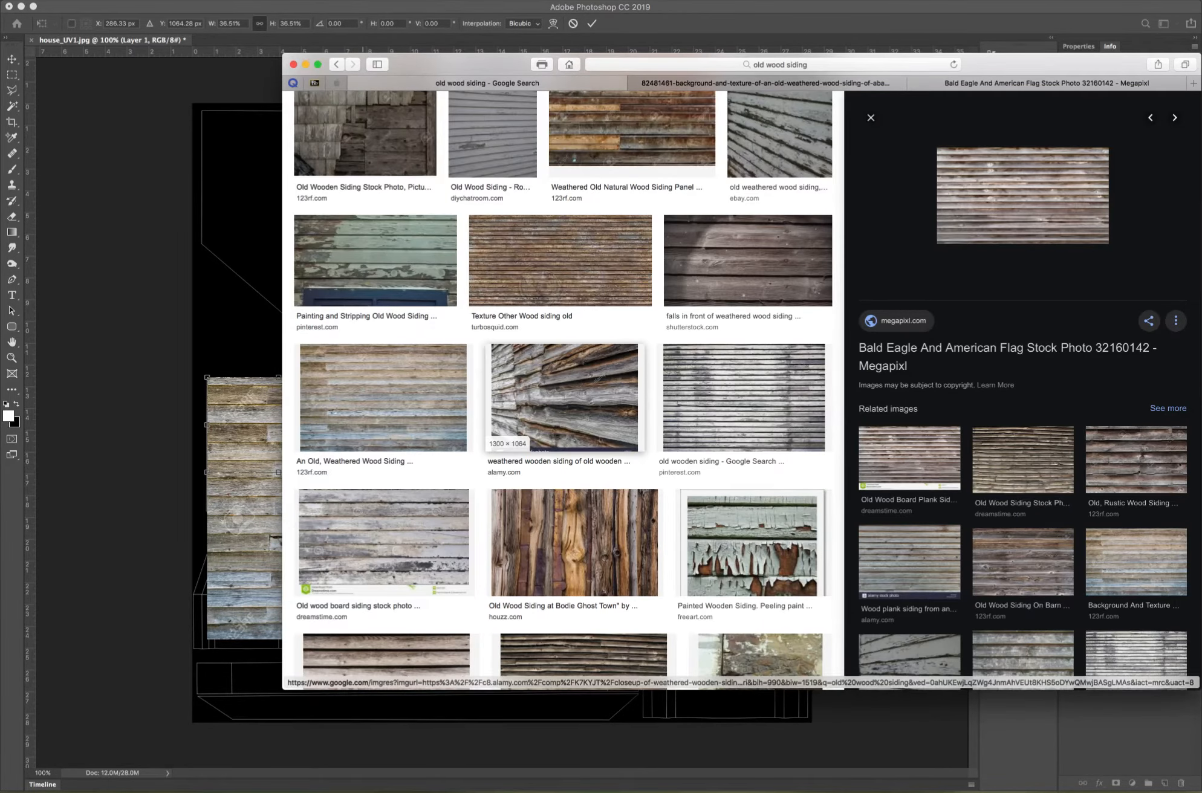
Look through the first results again and preview the "An Old, Weathered Wood Siding" image from 123RF.
scroll(531, 384, up, 5)
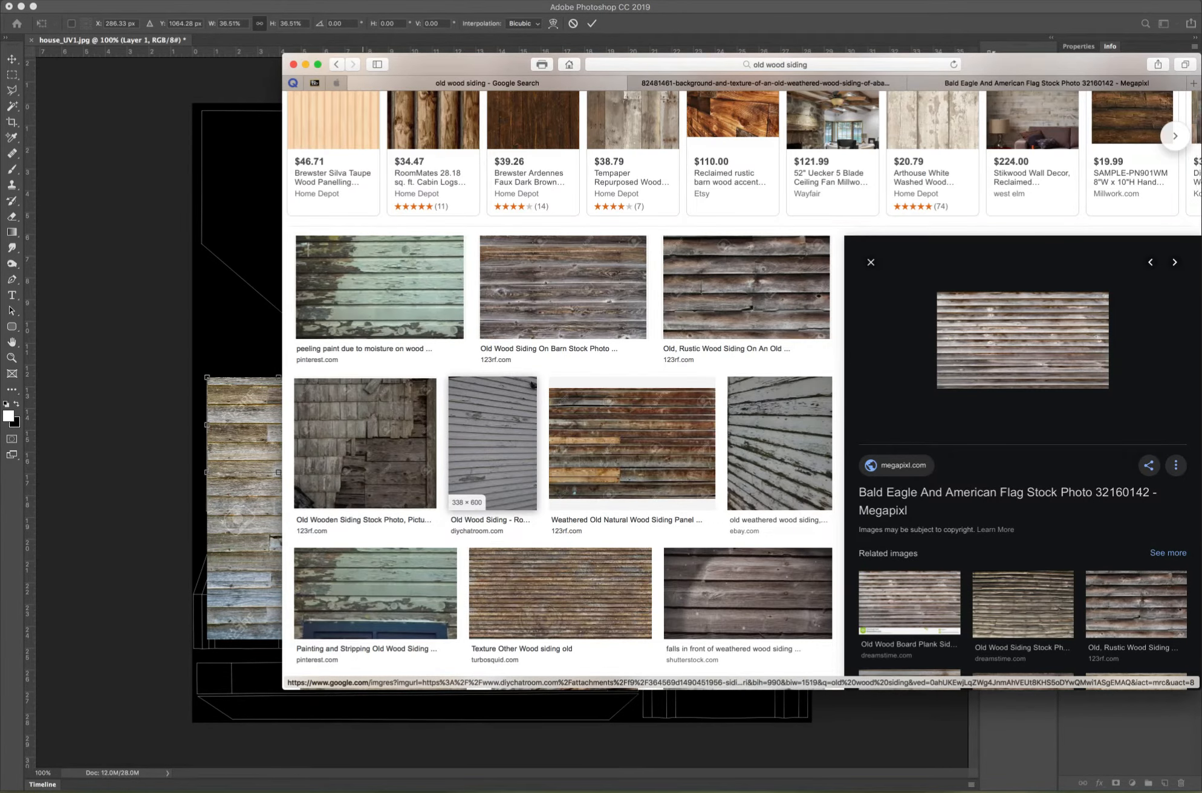
scroll(532, 385, down, 3)
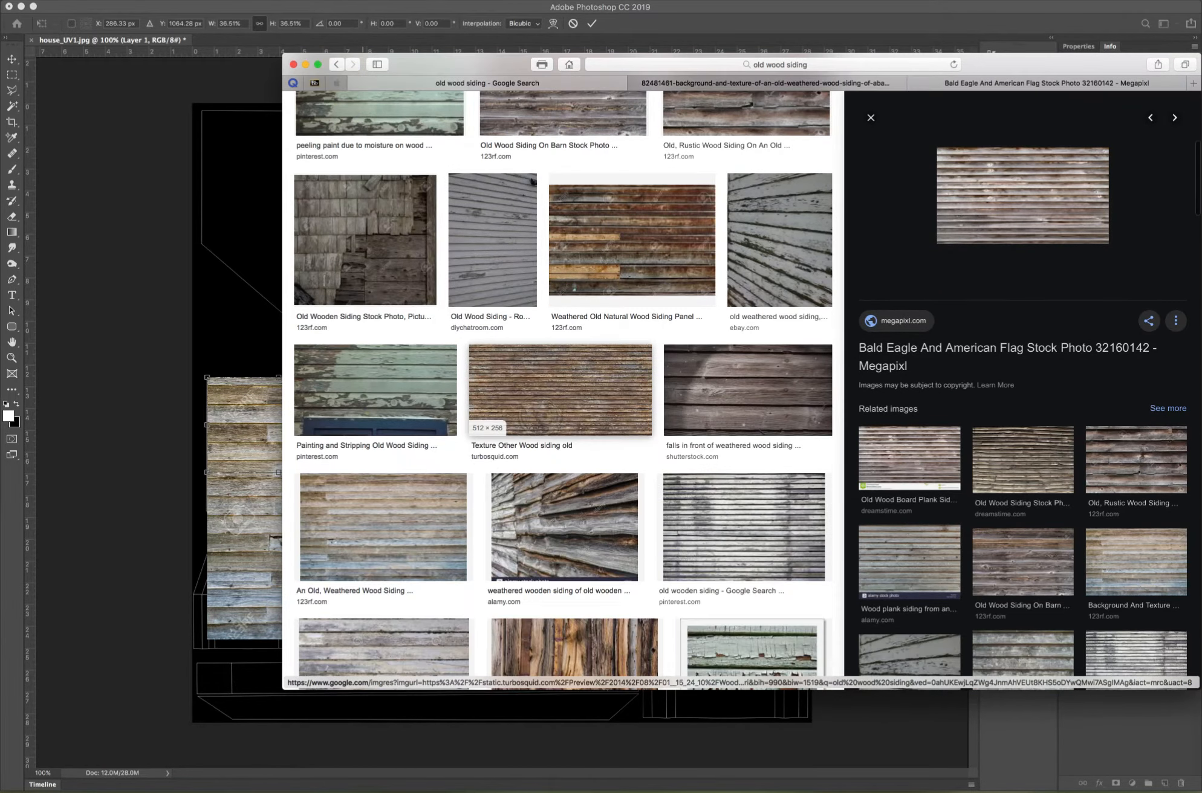
scroll(532, 384, down, 3)
click(383, 358)
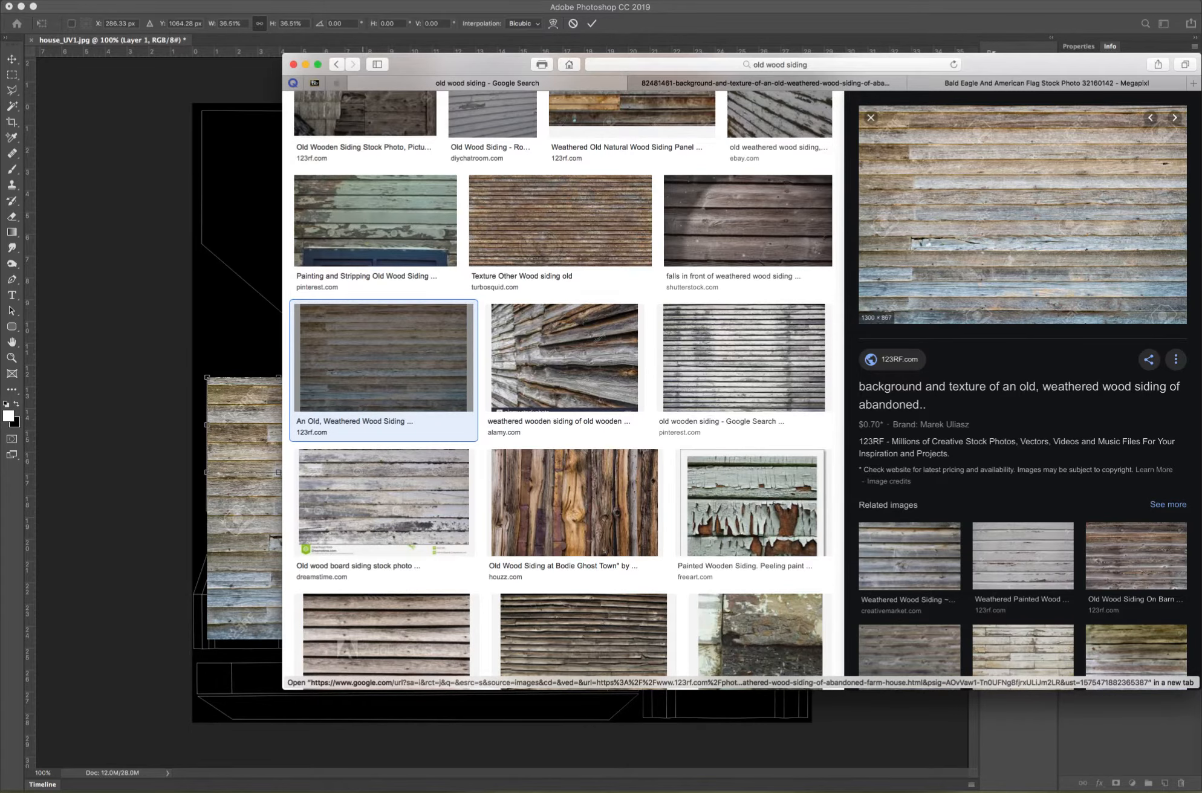
Browse further results and preview Alamy's "Wood plank siding from an old west" image and Megapixl's "Old Wood Siding Stock Photo".
scroll(374, 436, down, 5)
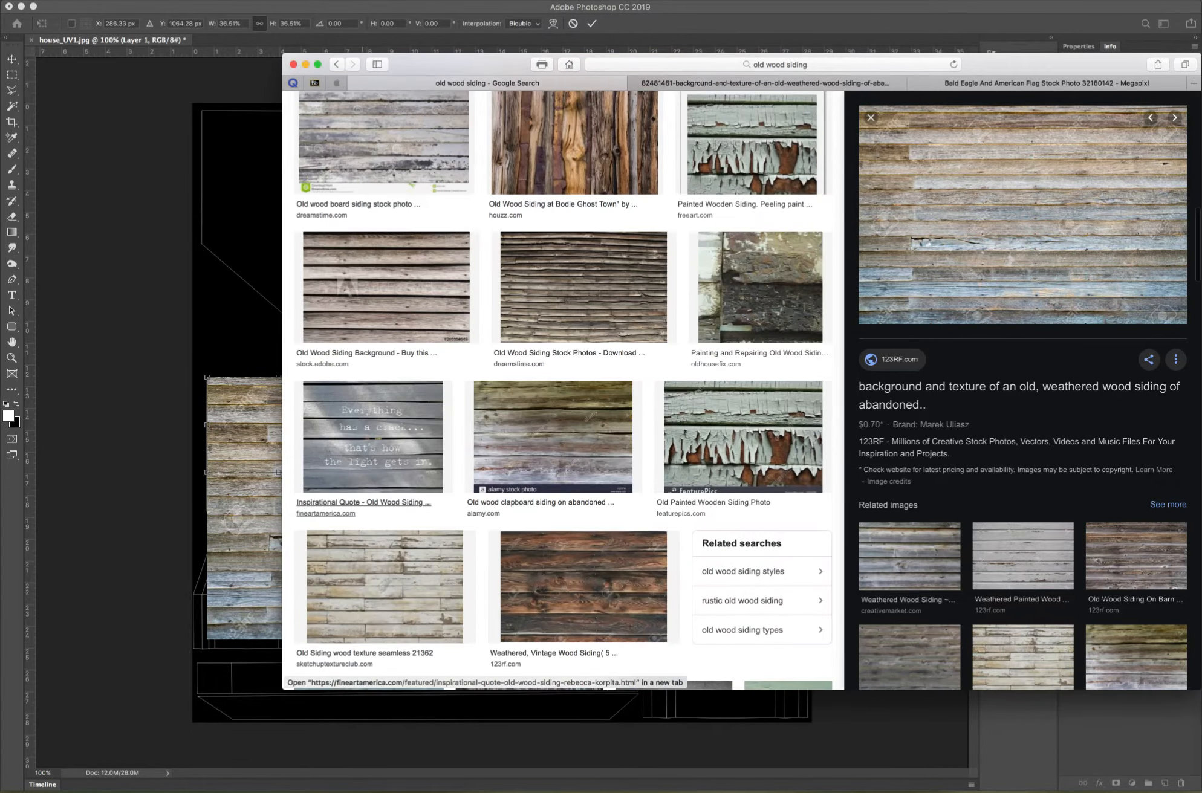
scroll(375, 435, down, 10)
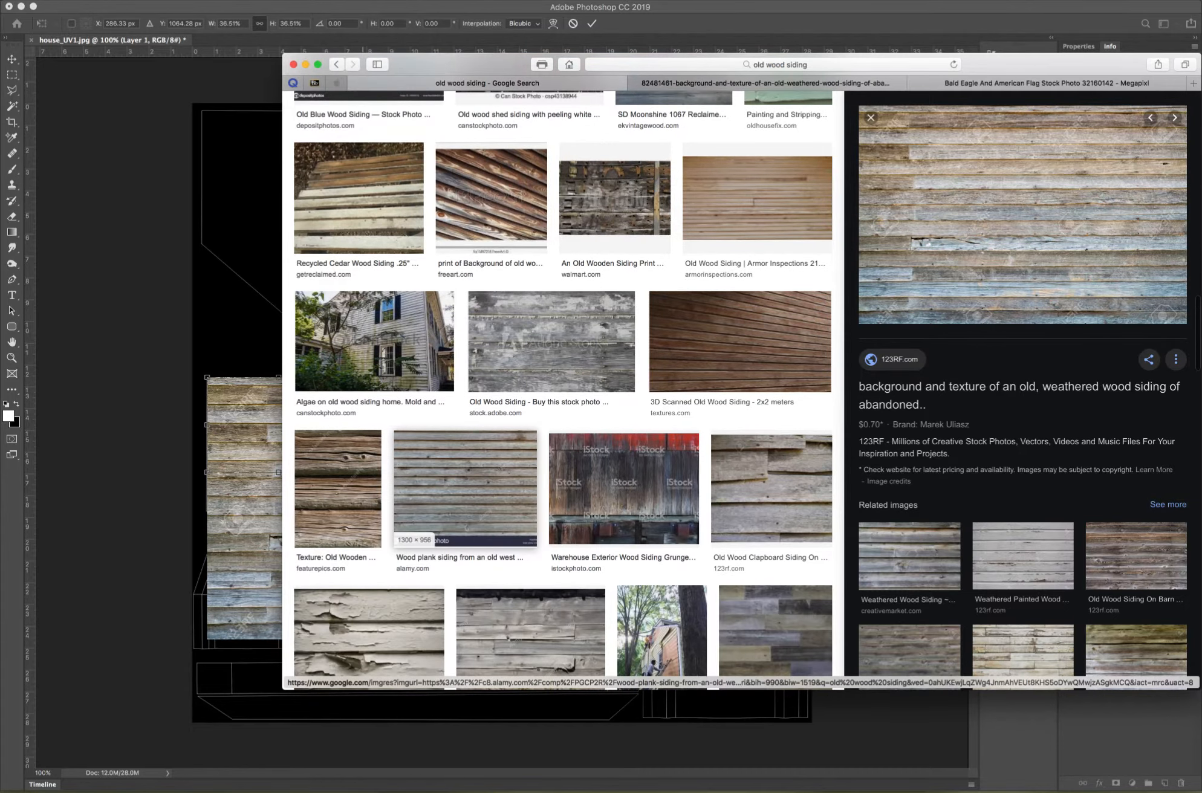
click(465, 489)
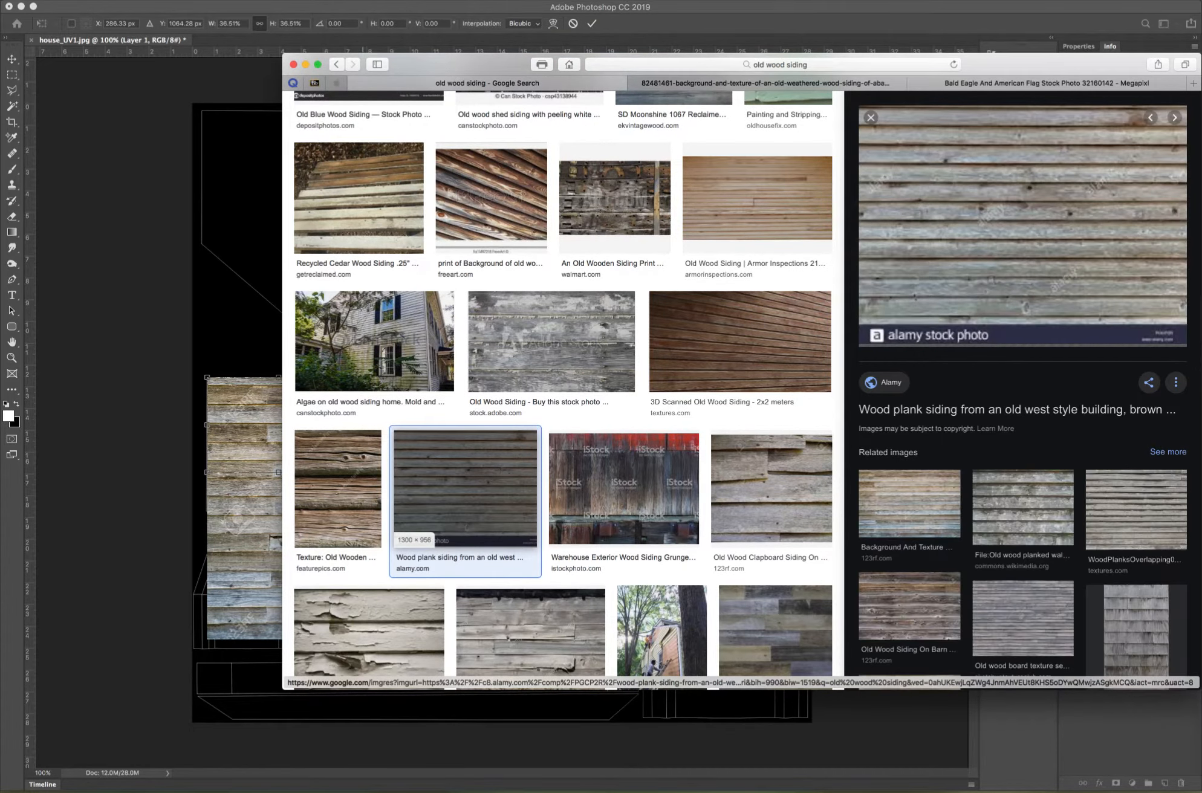
scroll(465, 490, down, 6)
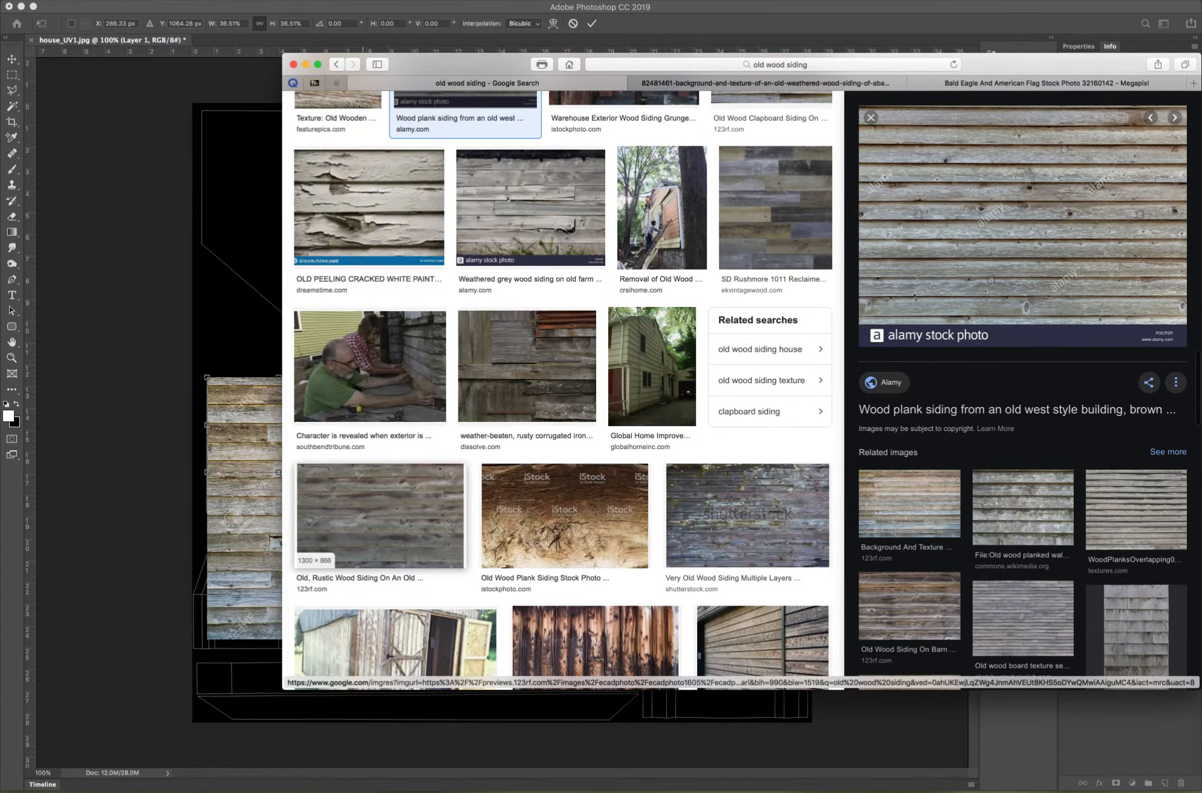
scroll(375, 514, down, 6)
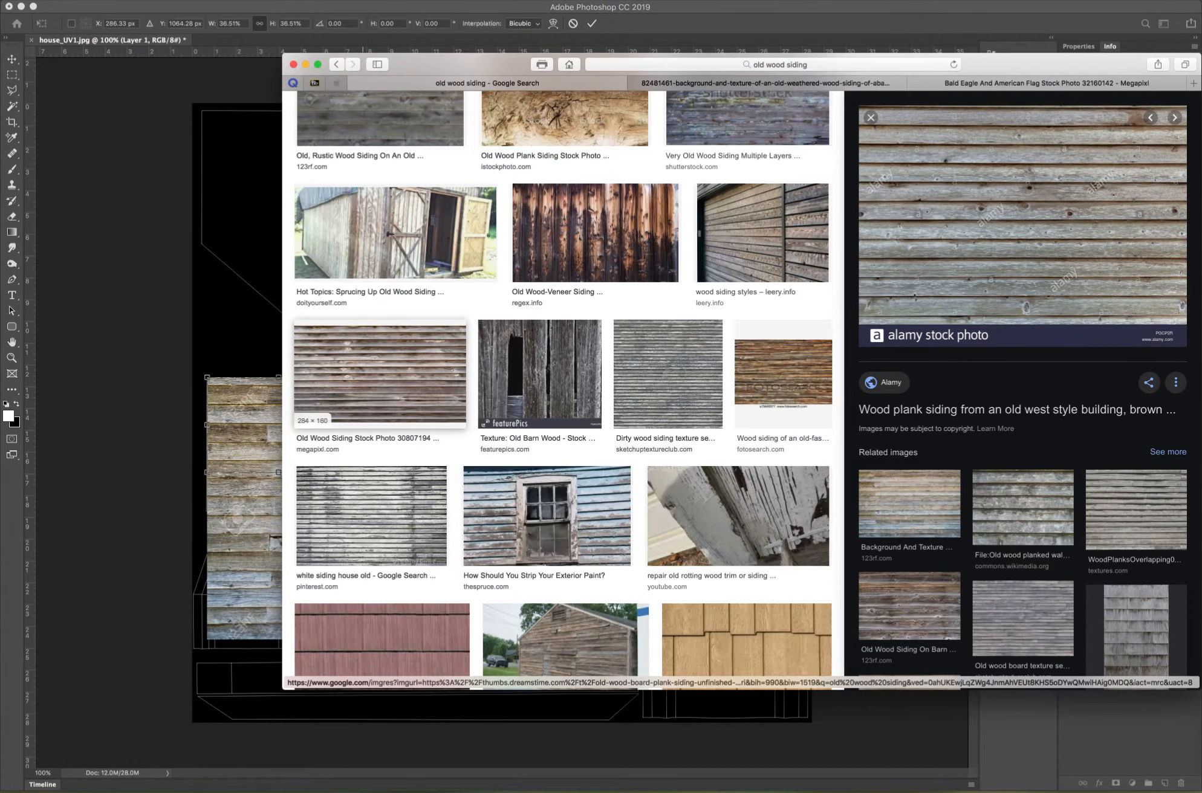
click(380, 372)
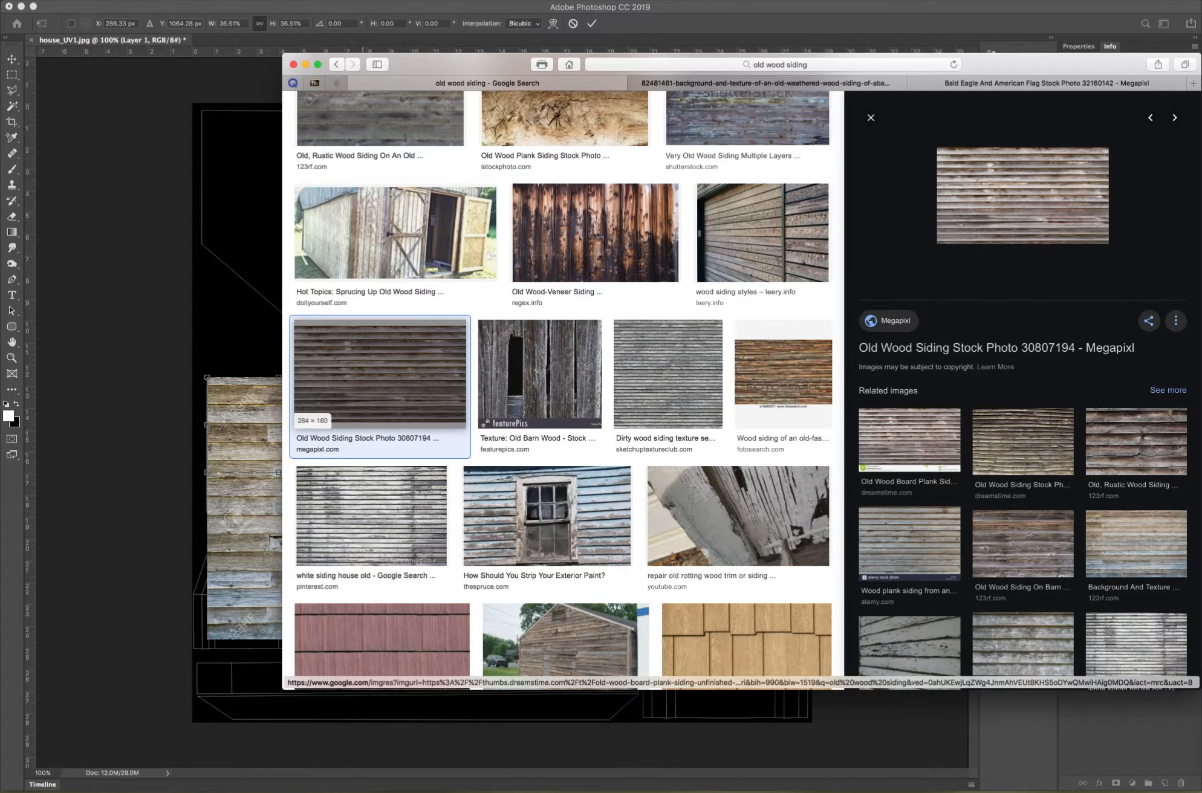
scroll(380, 371, up, 15)
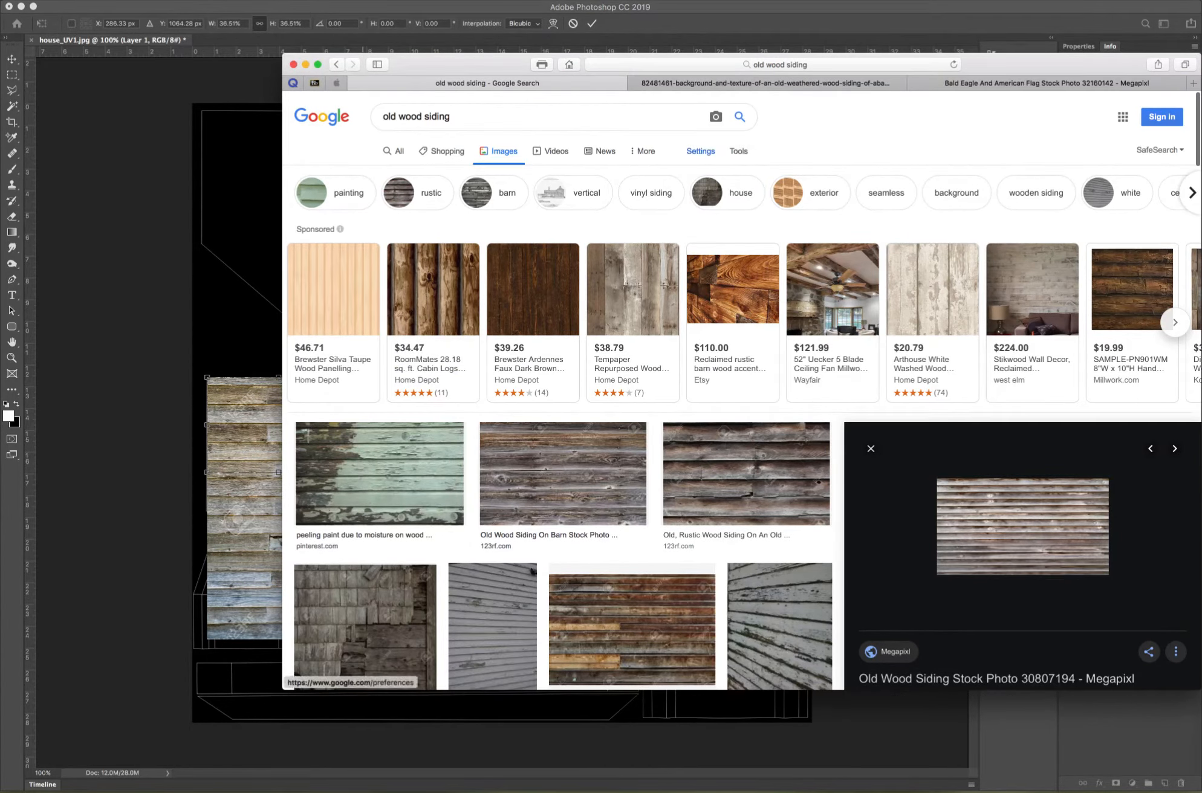
click(700, 151)
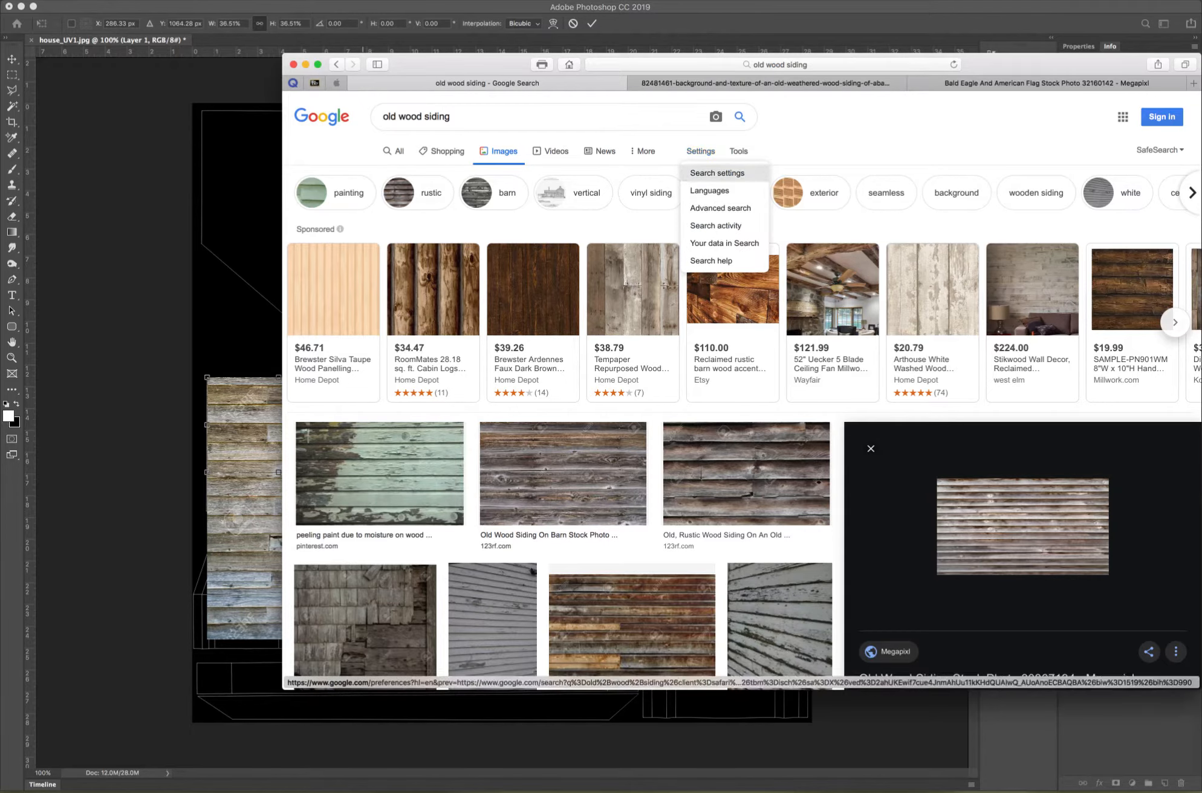
click(717, 173)
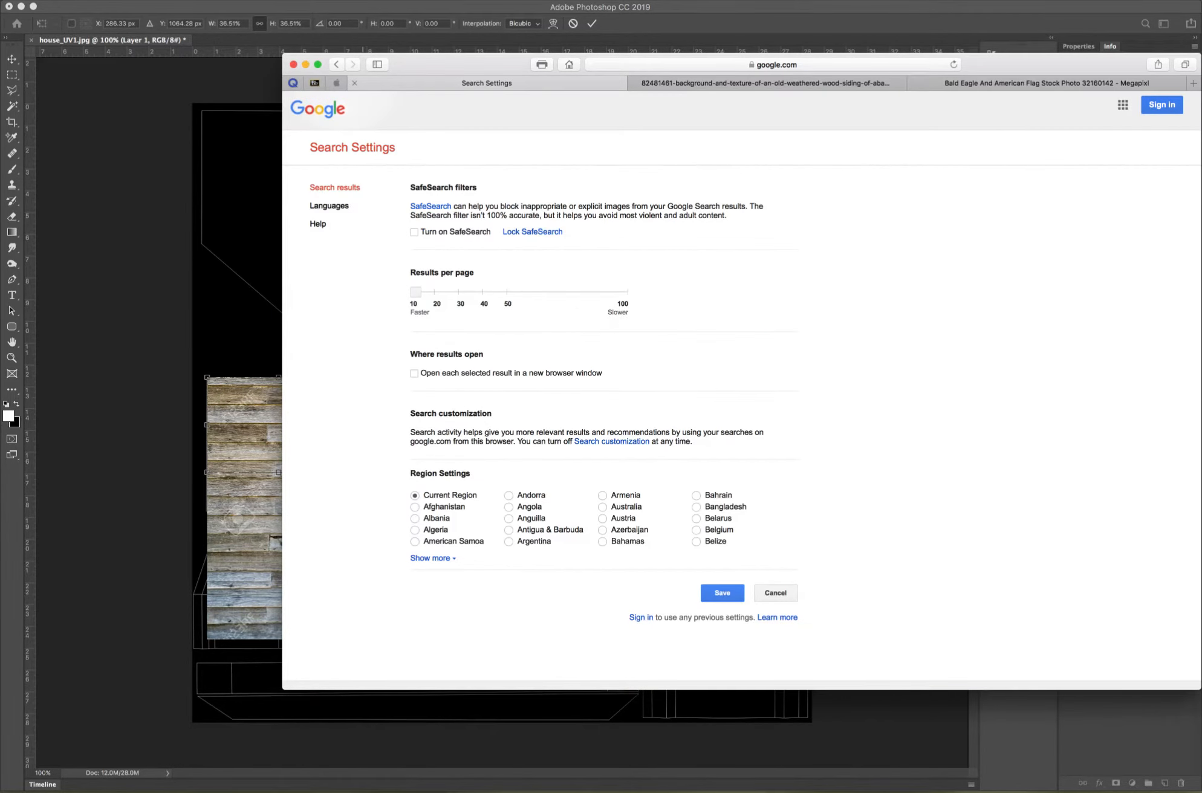
key(super+bracketleft)
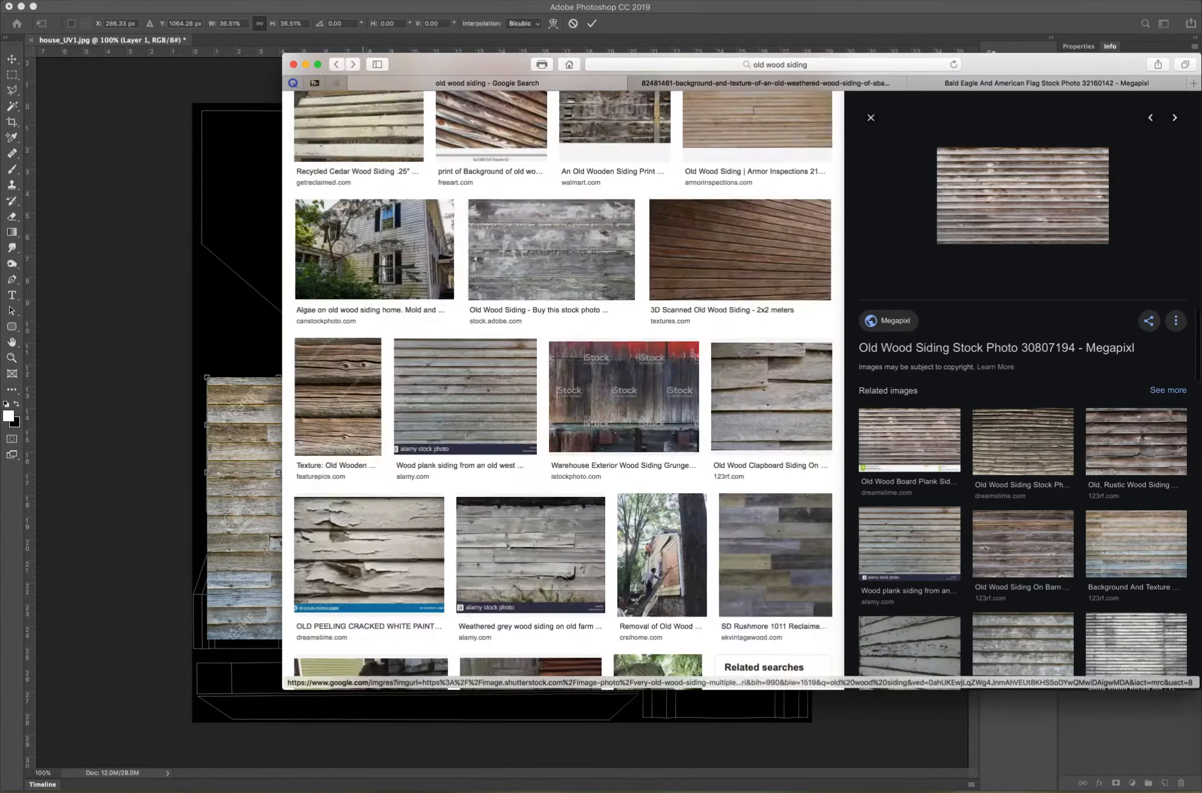
Filter the "old wood siding" image results to the Large size.
scroll(562, 387, up, 15)
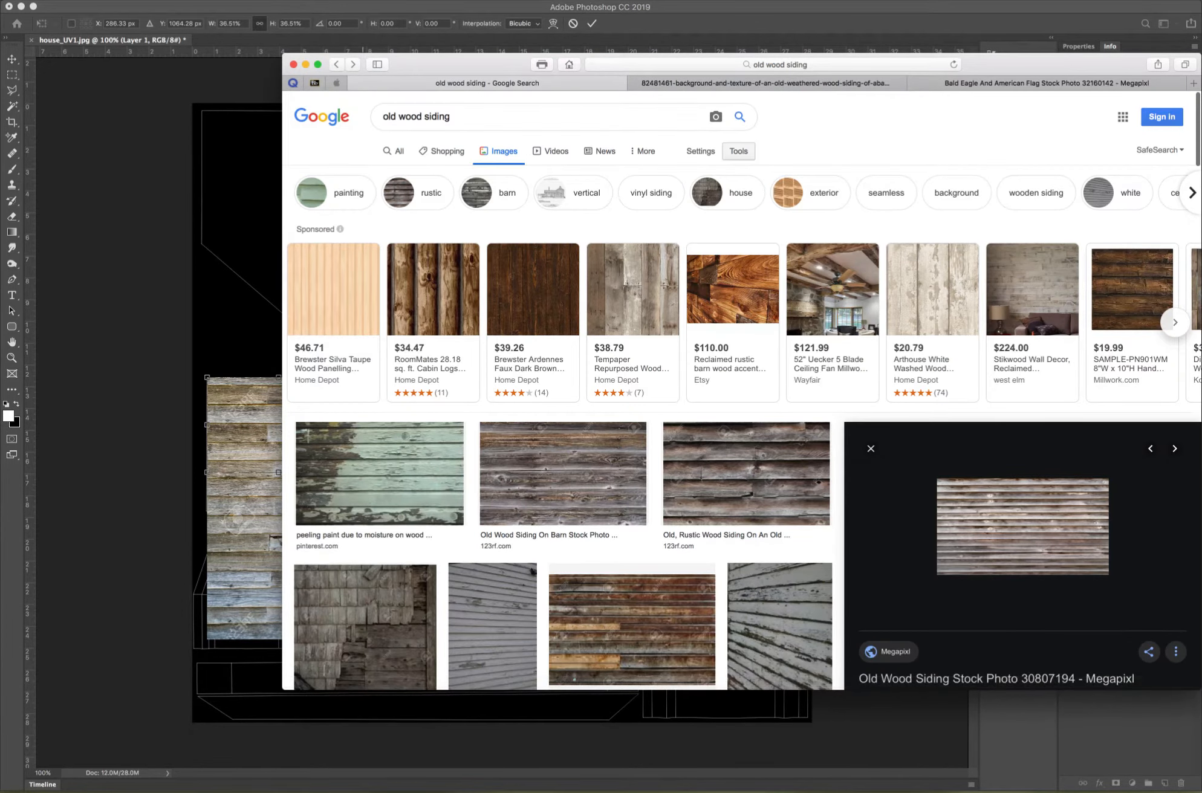
click(738, 151)
click(390, 173)
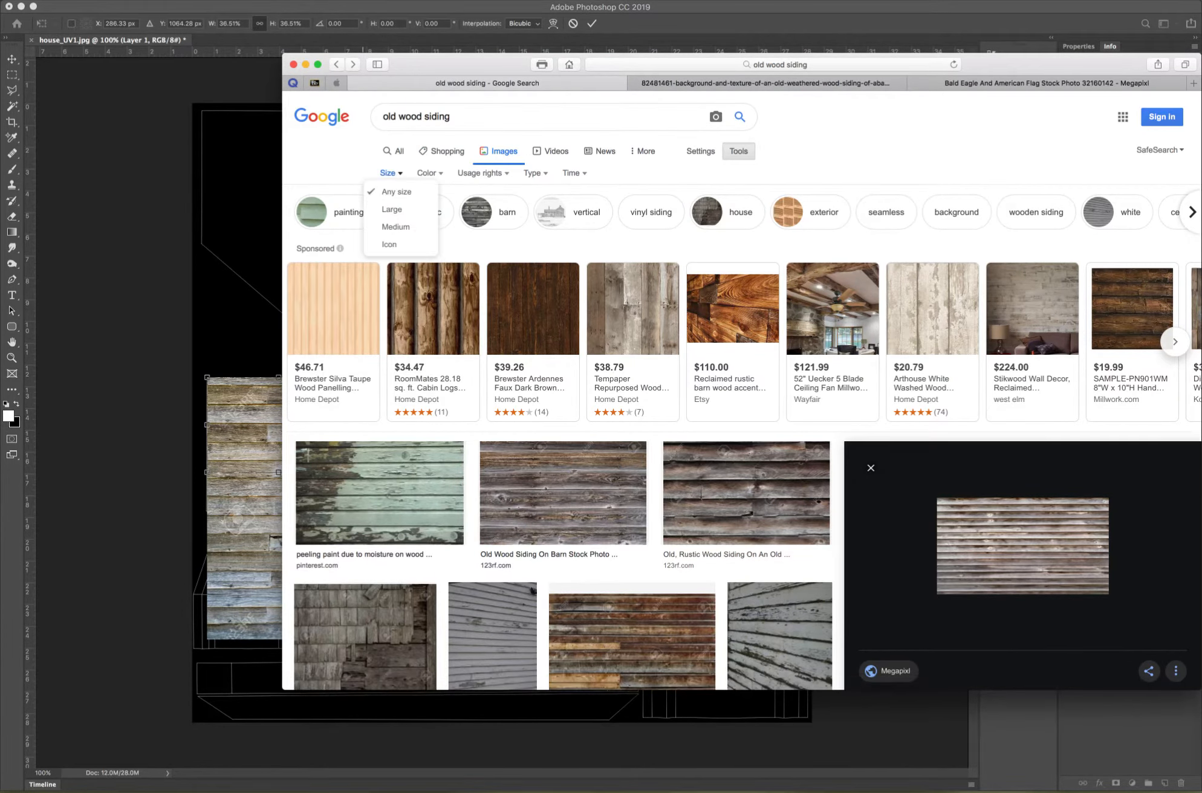
click(392, 209)
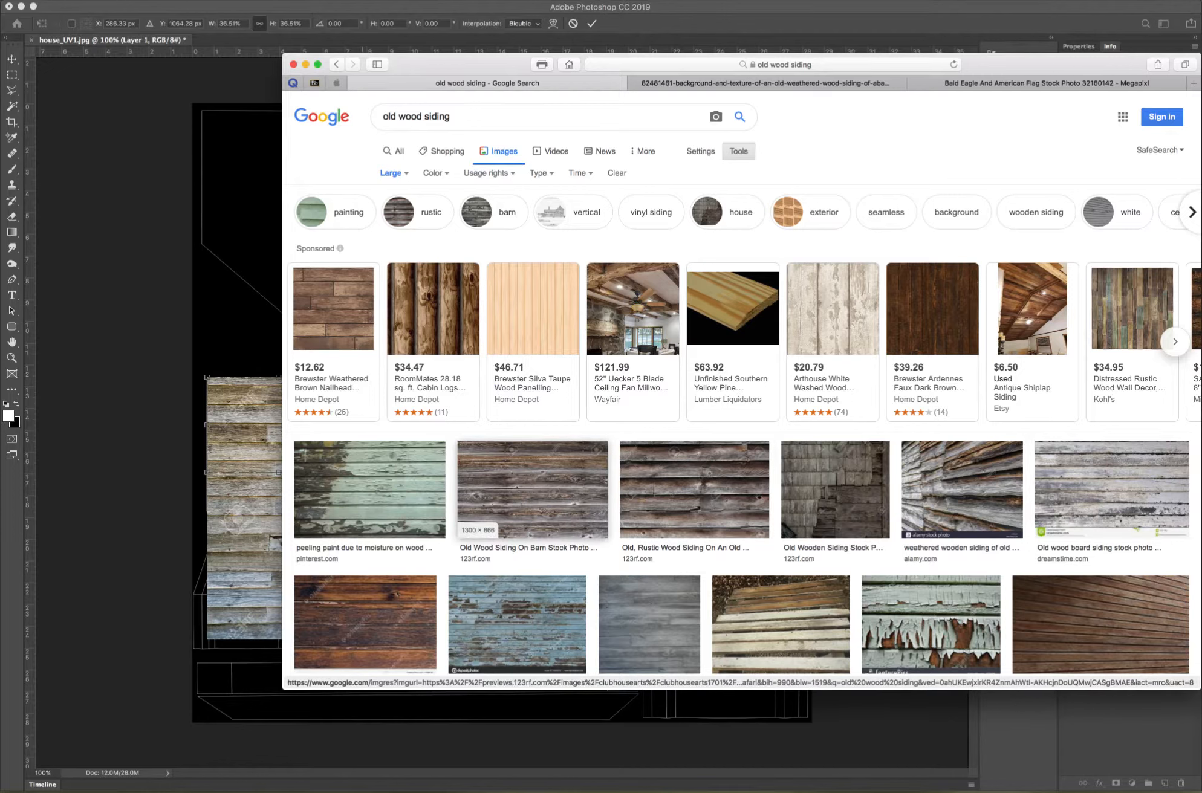
Browse the large results and preview the cream "Wood Siding: Old Wood Siding" image from woodsidingporoachi.blogspot.com.
scroll(532, 490, down, 5)
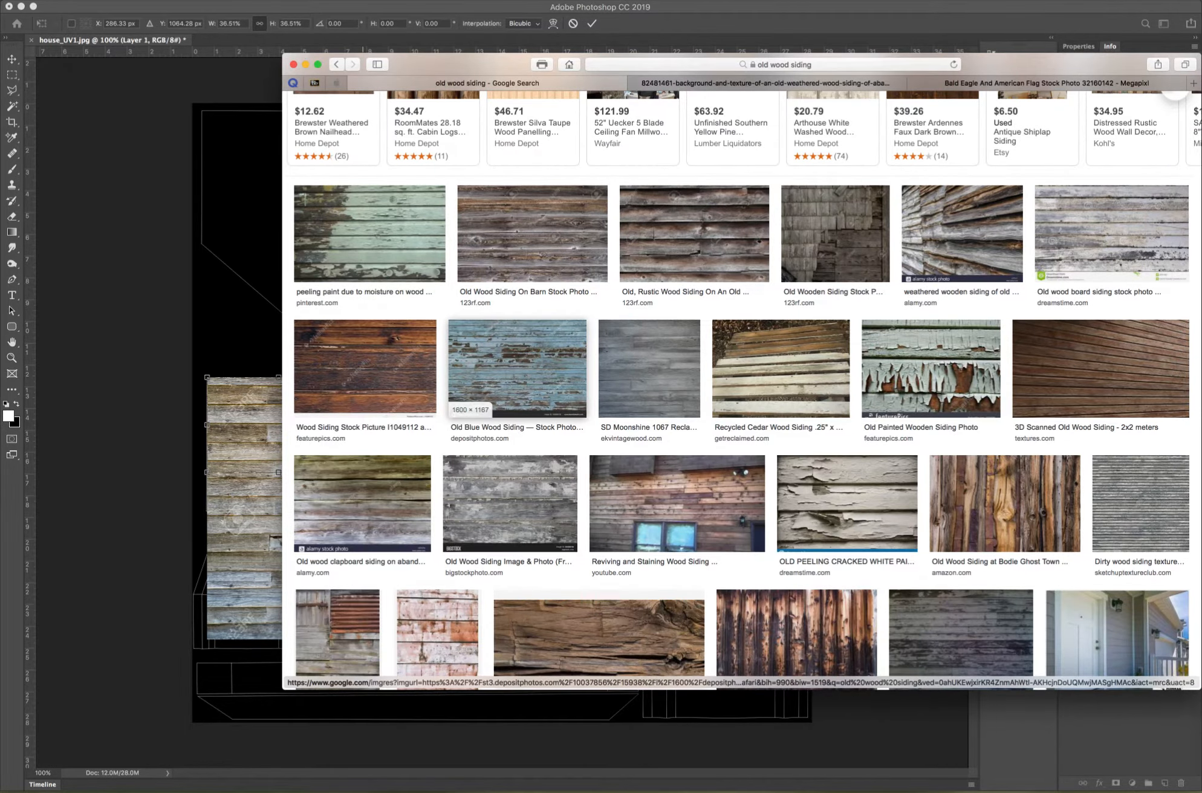
scroll(532, 242, down, 8)
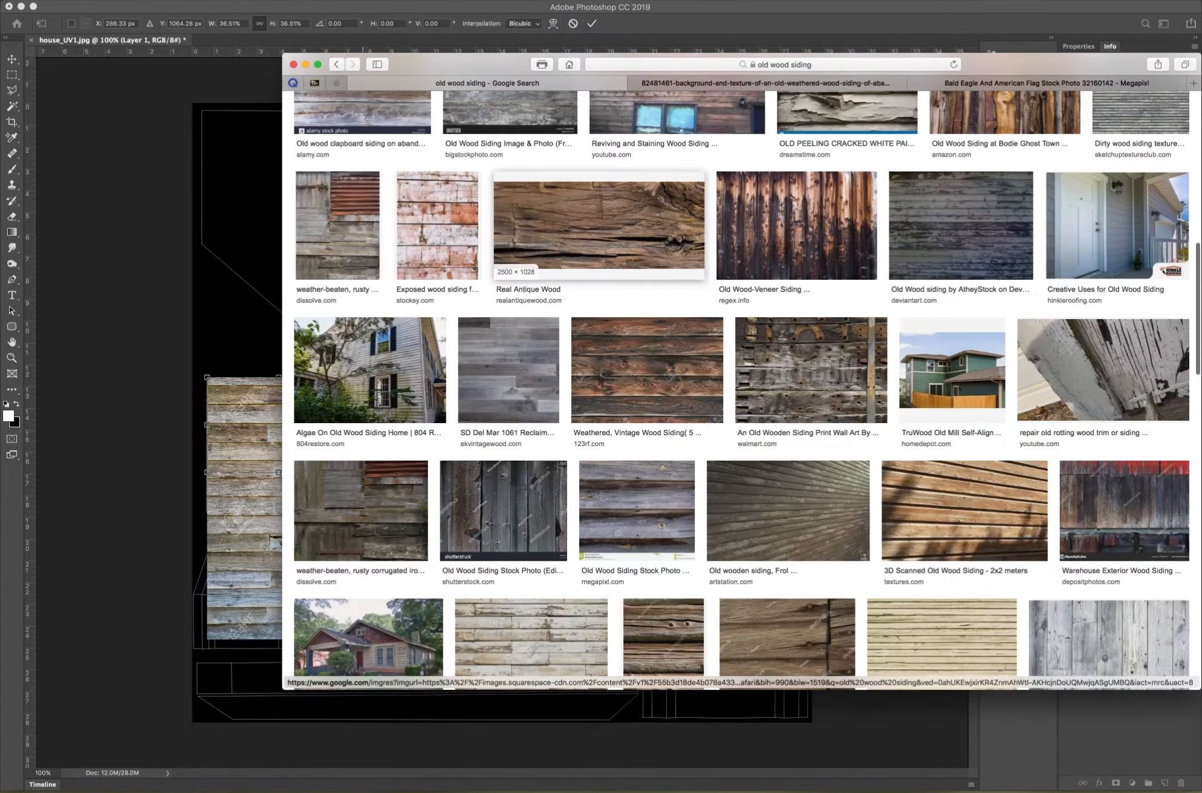
scroll(598, 241, down, 3)
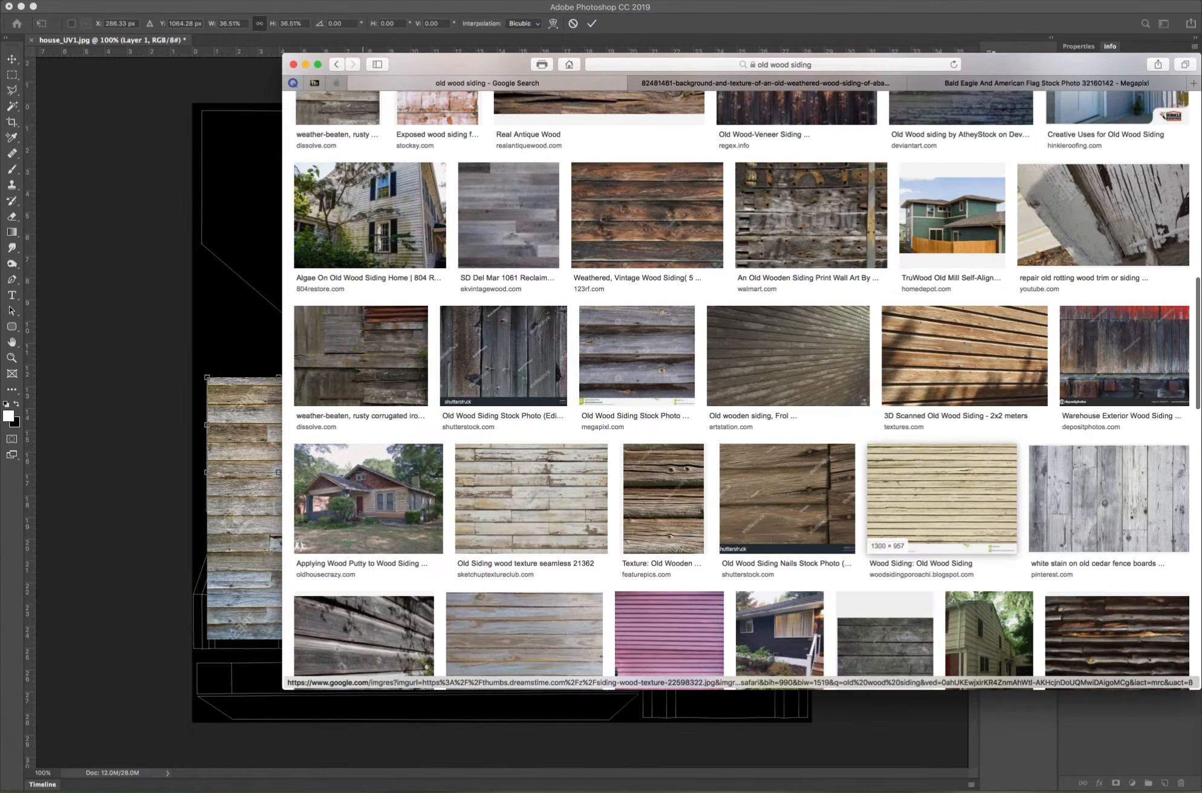
click(941, 497)
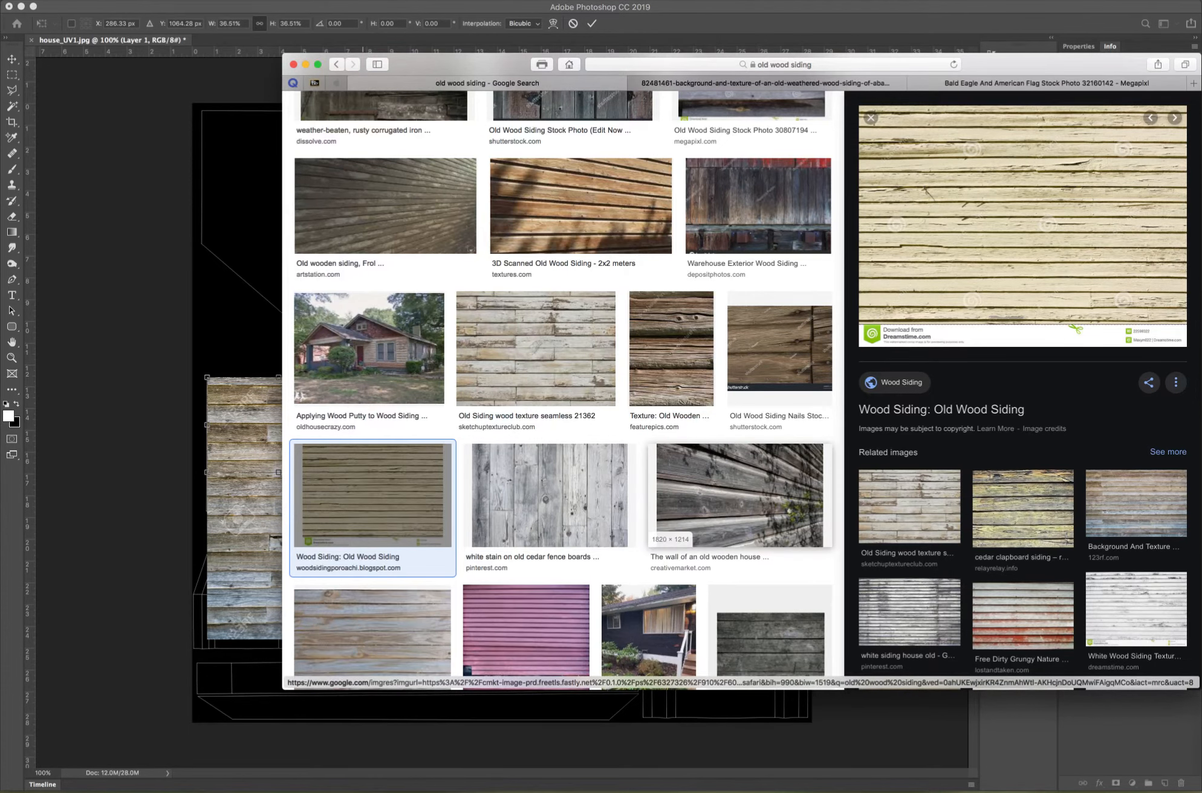
Preview the "retro, wood, rough, wooden, log, siding" picture from Pixnio and move Safari aside to uncover the Photoshop document.
scroll(749, 490, down, 6)
click(372, 308)
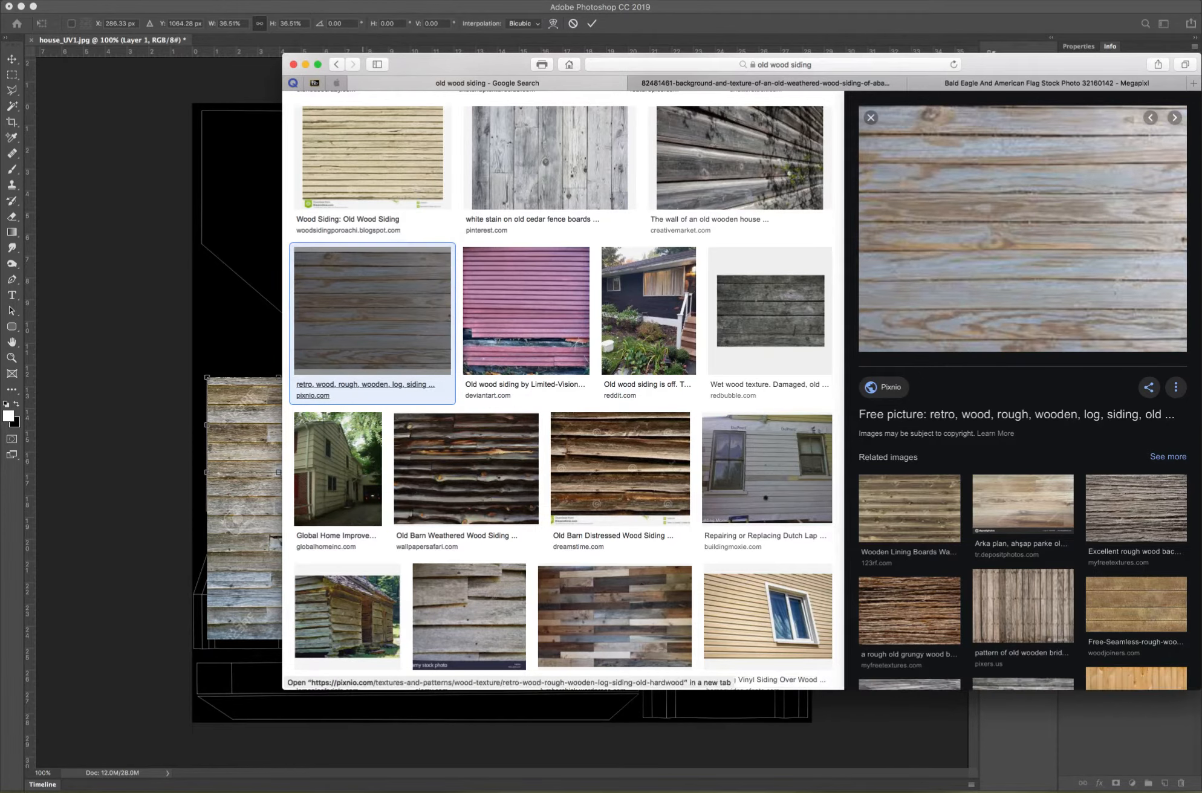
drag(454, 64, 1200, 231)
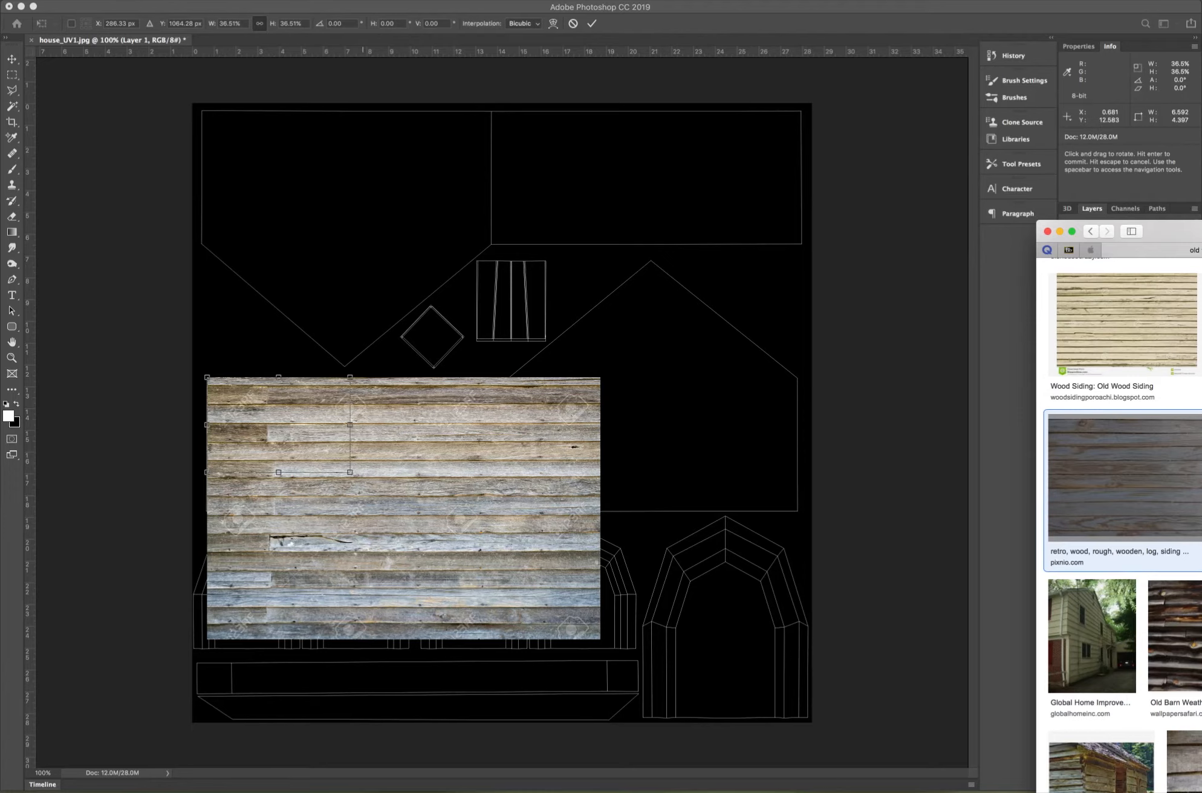
Commit the siding's scaling, then duplicate it alongside the original with edges touching and nudge the copy up to align the planks.
click(12, 60)
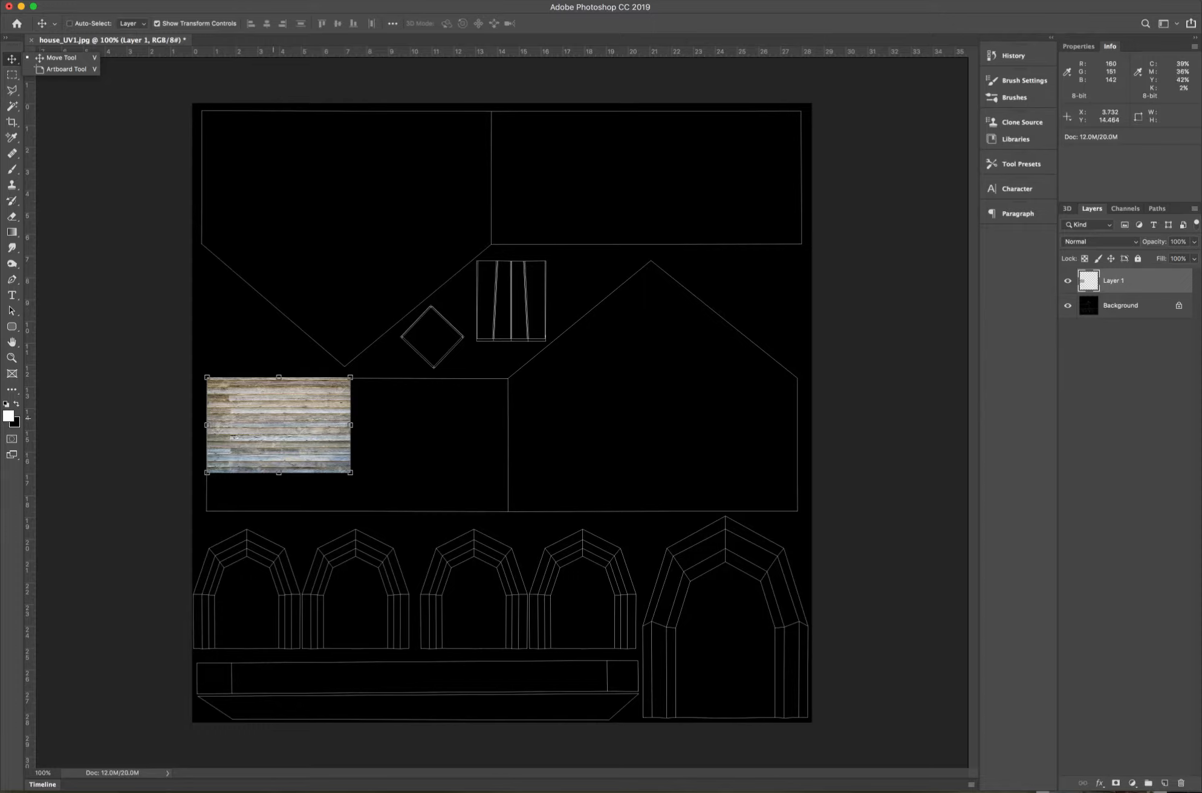
key(Escape)
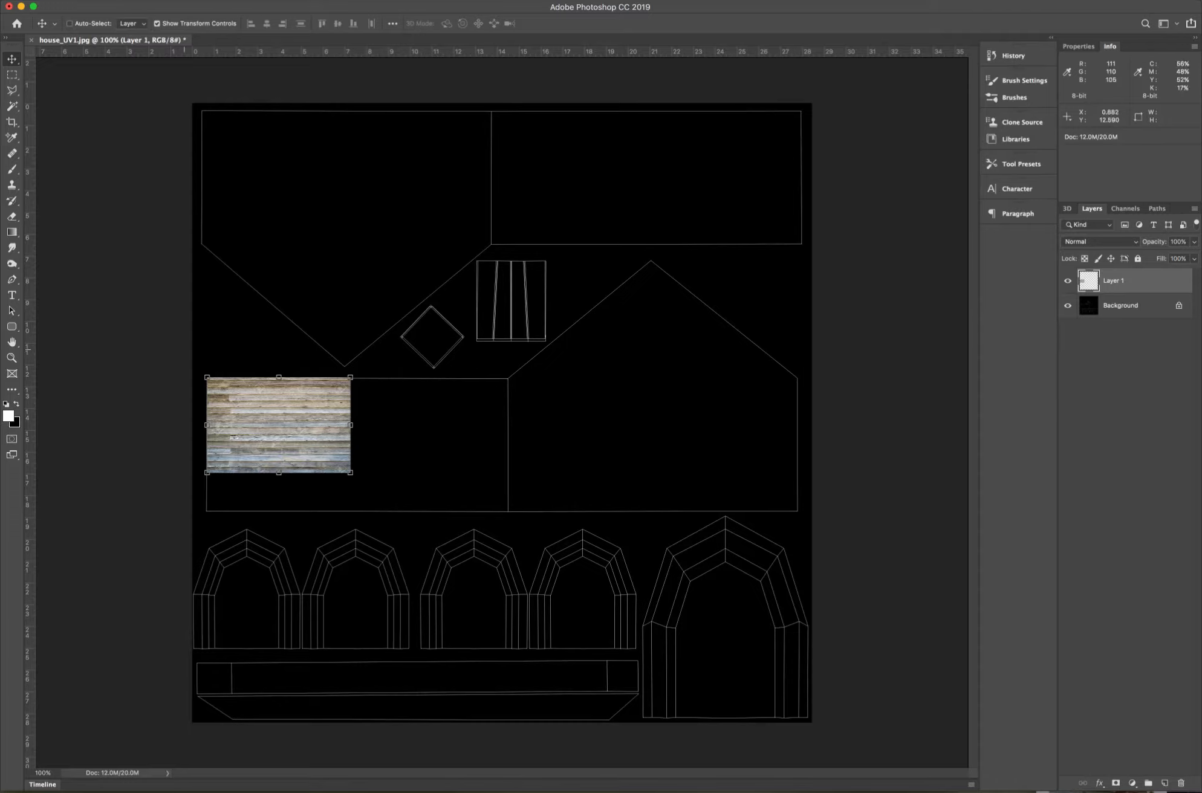
drag(244, 425, 387, 429)
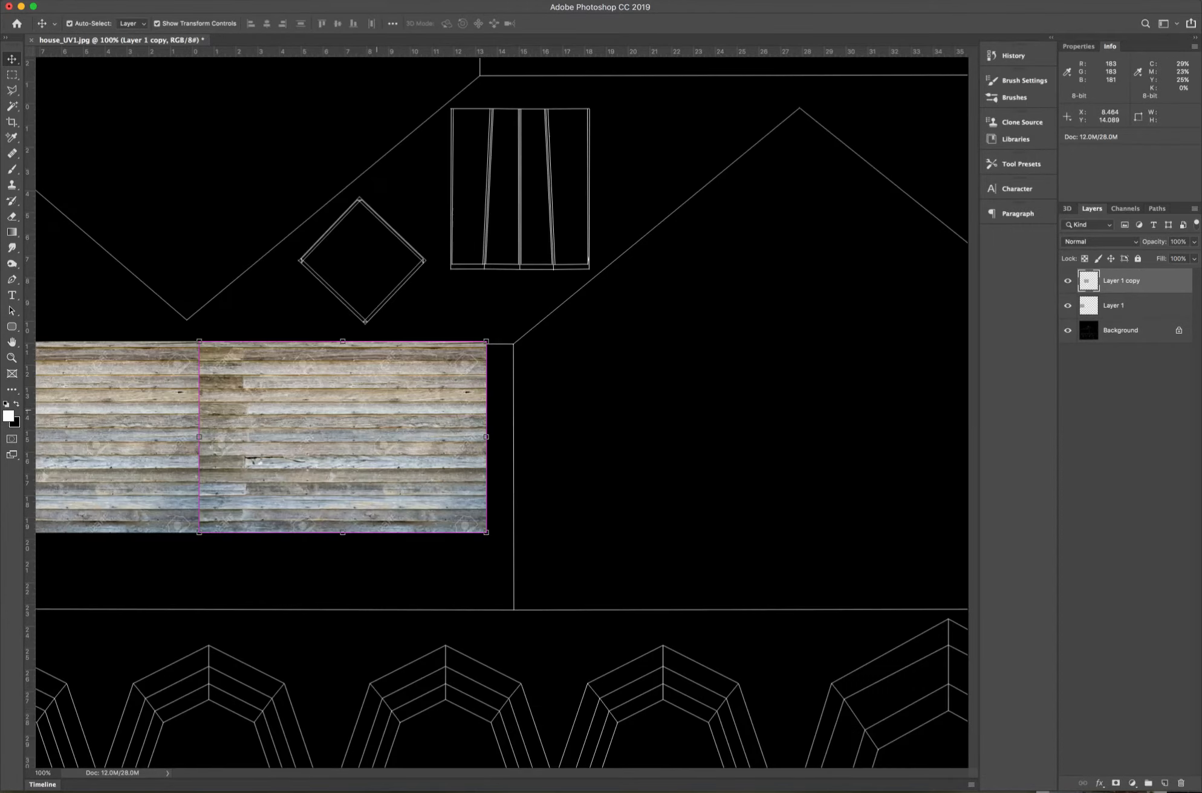
key(super+plus)
key(super+plus)
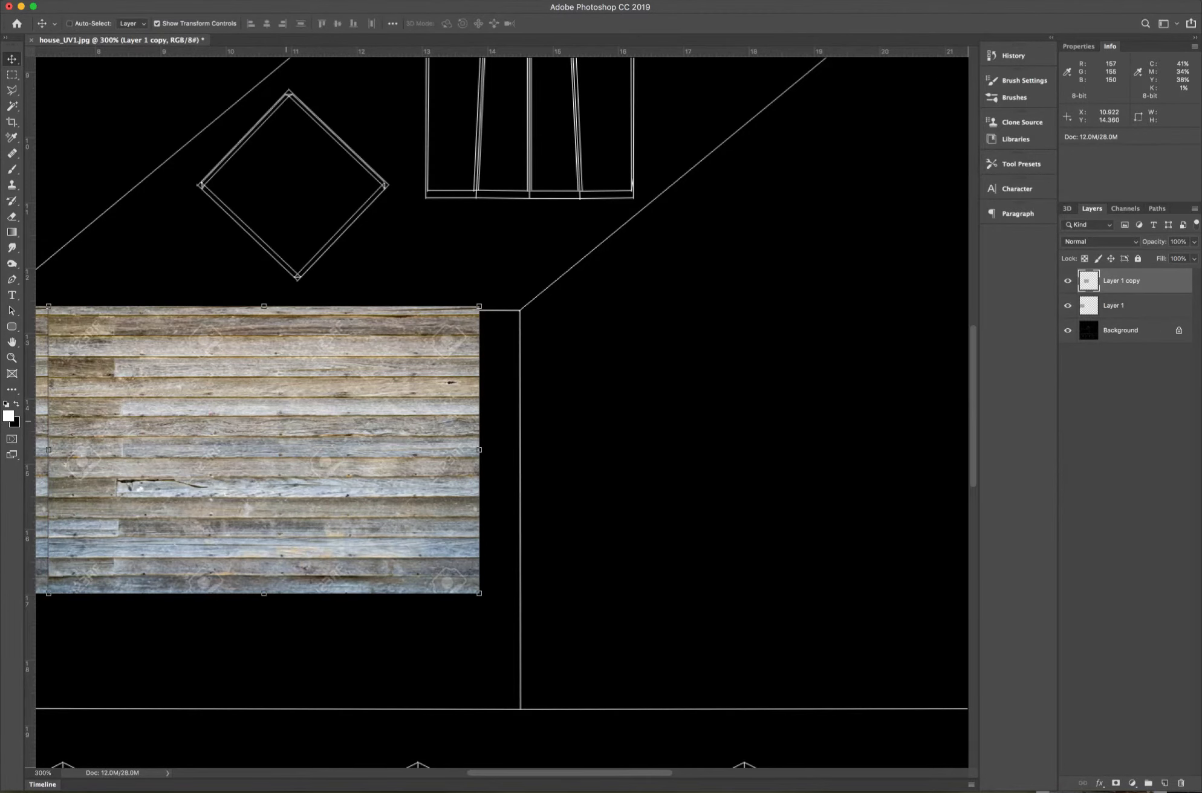
drag(291, 428, 556, 410)
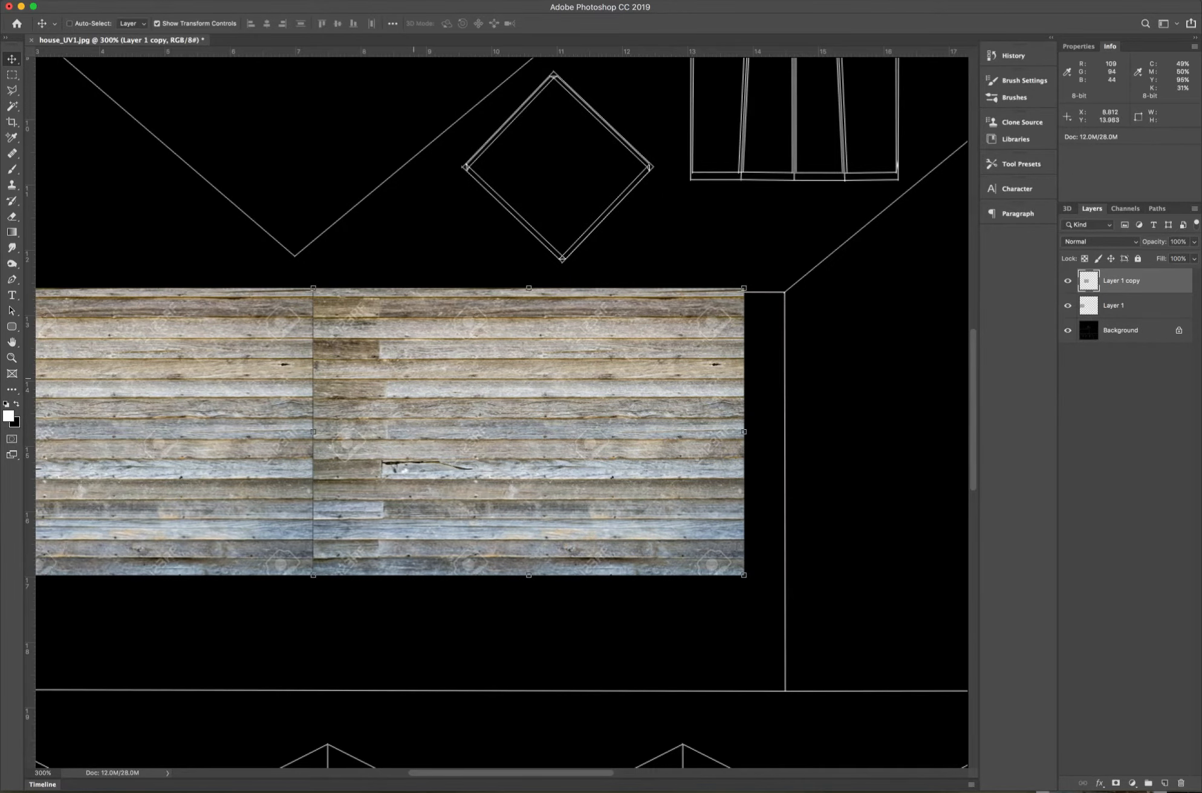
key(super+r)
key(Up)
key(Up)
key(Up)
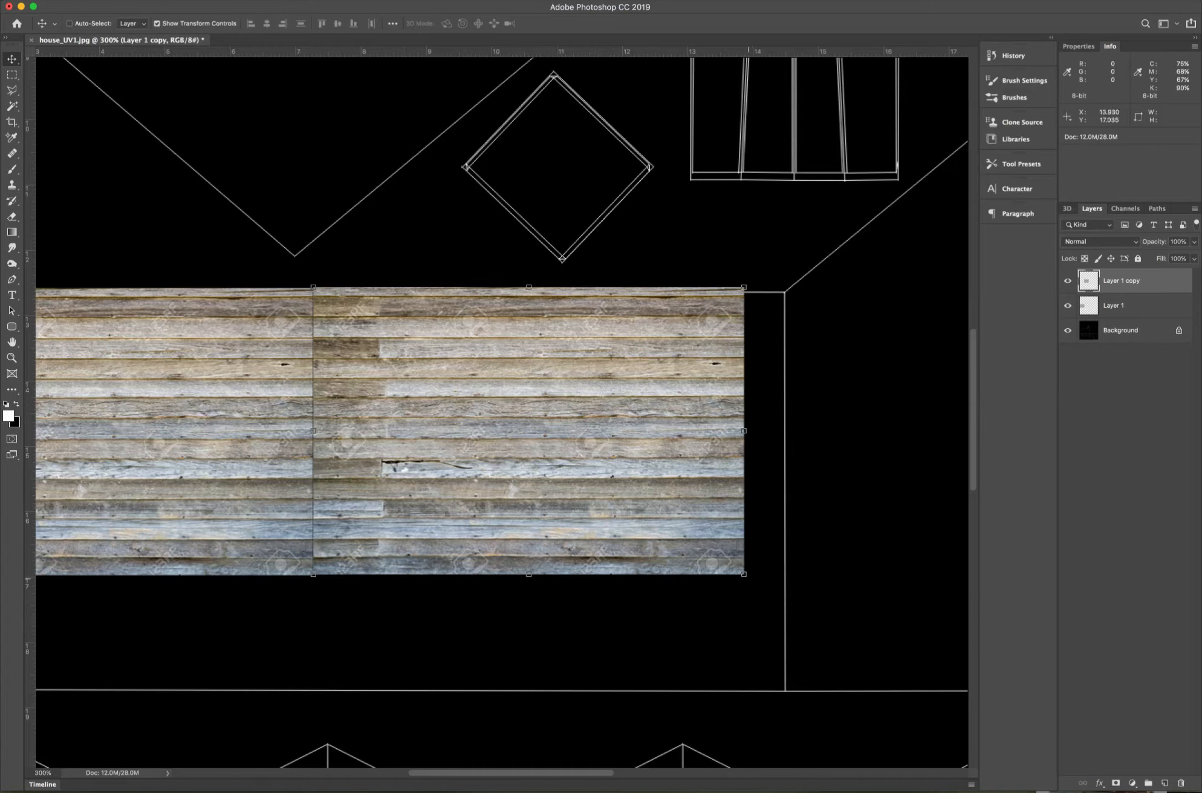
Select both siding layers and scale them together to about 104.6% so they span the full width of the wall's UV outline.
drag(743, 574, 766, 588)
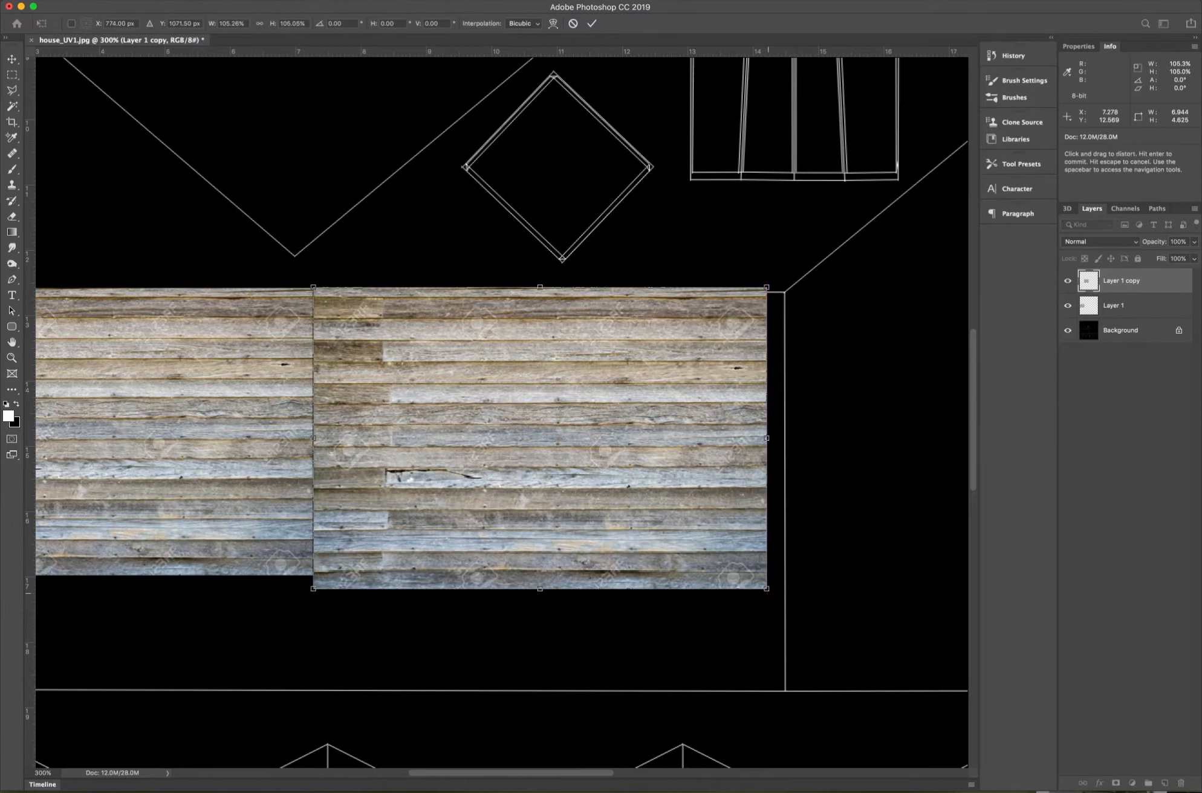
key(Escape)
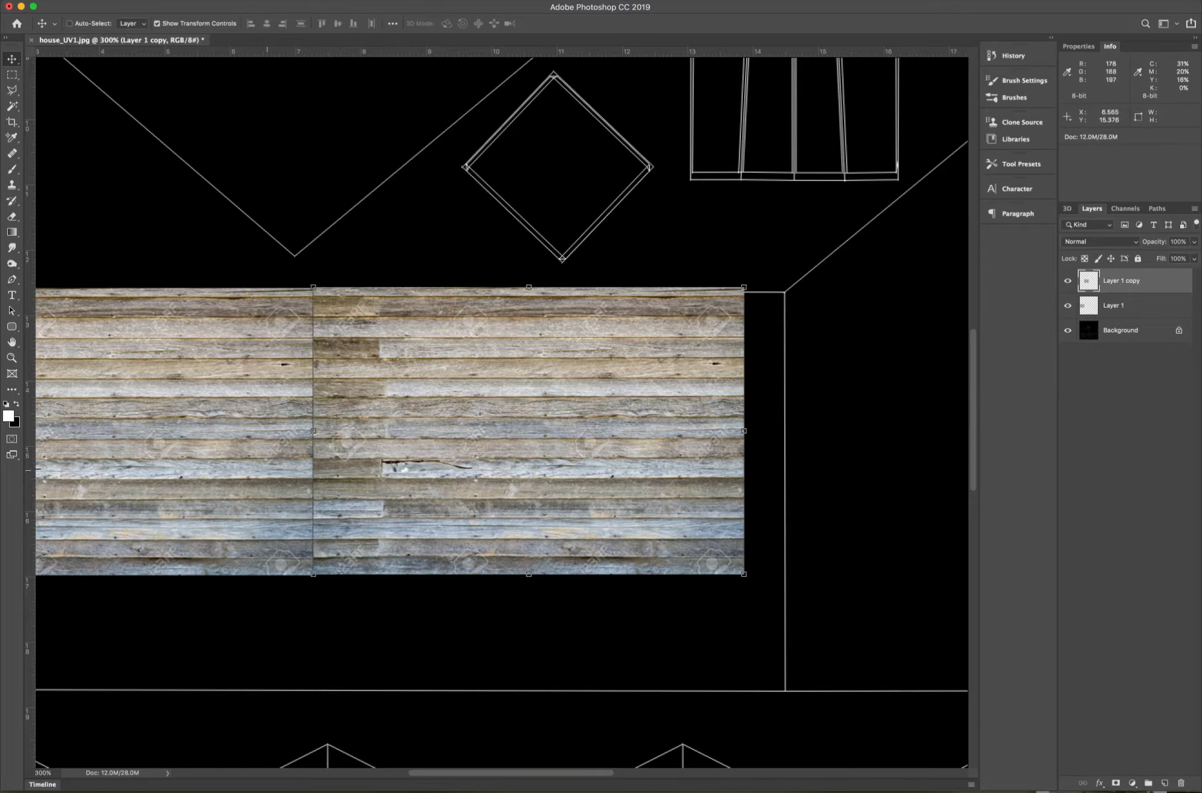
key(alt+shift+bracketleft)
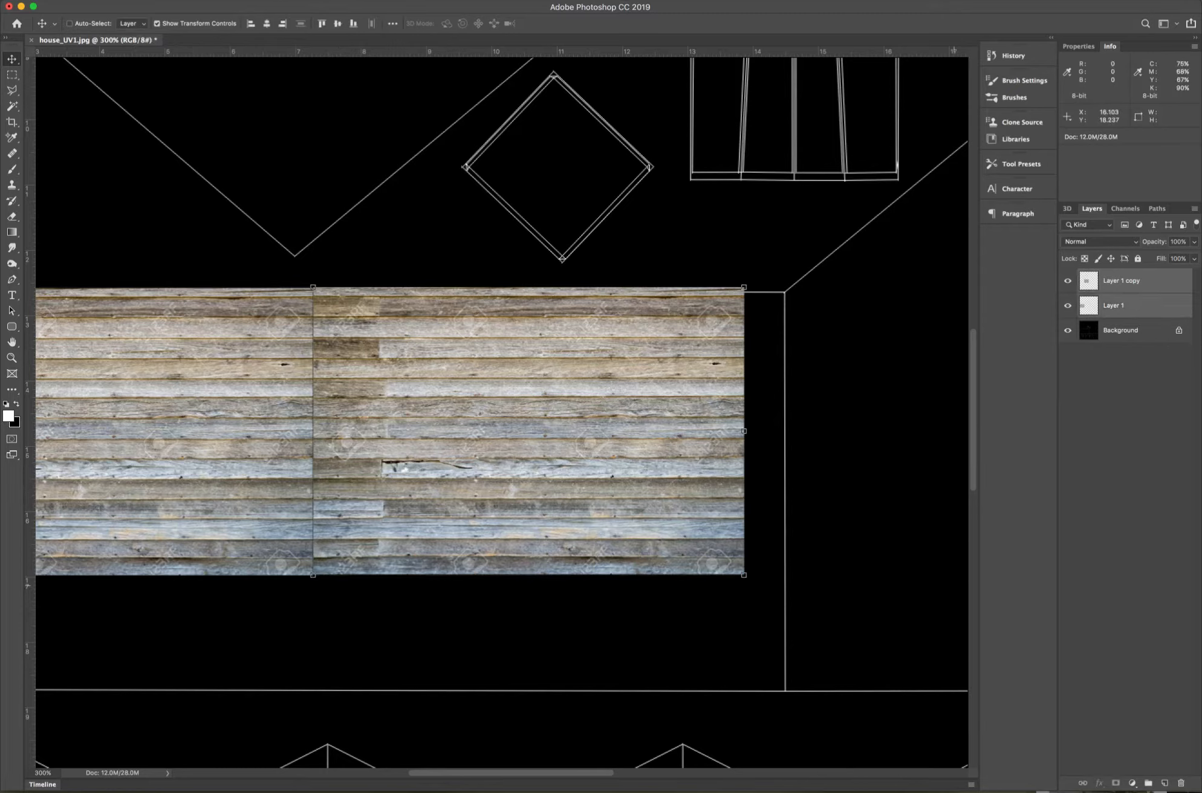
drag(743, 574, 784, 588)
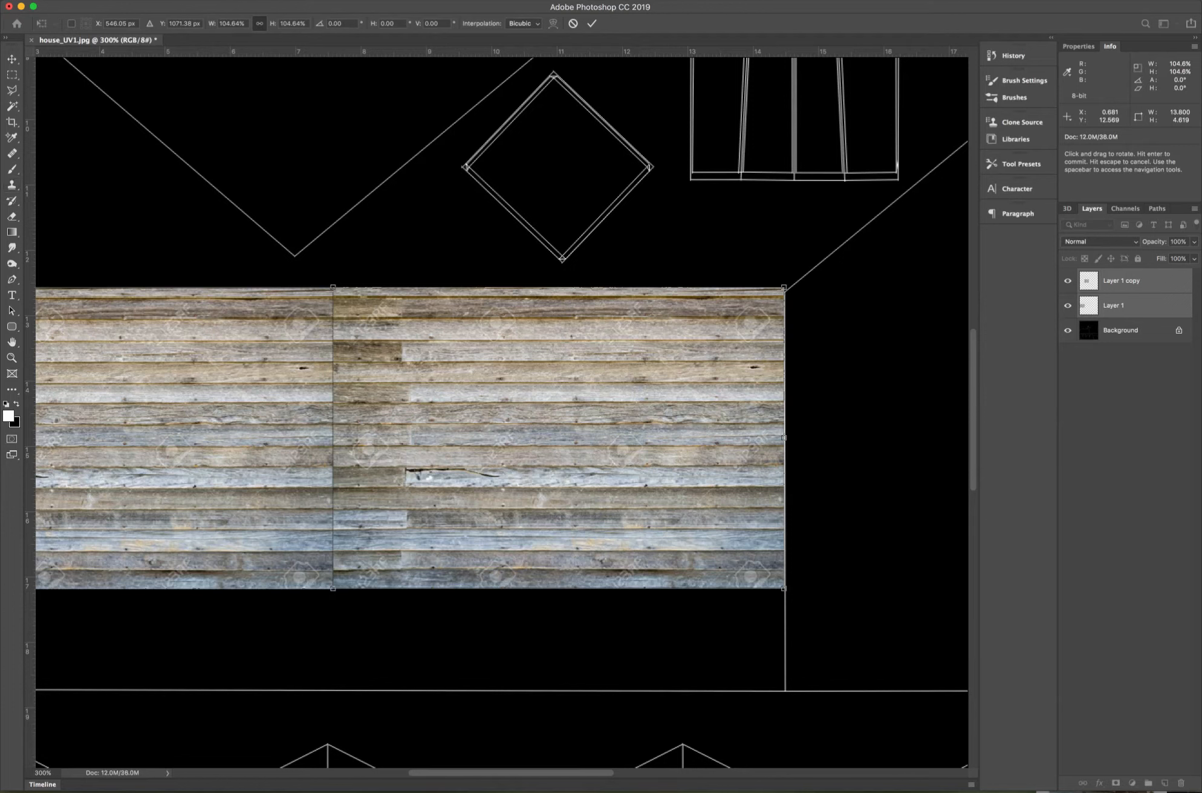
Apply the scaling, make only the siding copy layer active and set a 23 px soft brush for the Clone Stamp.
click(12, 185)
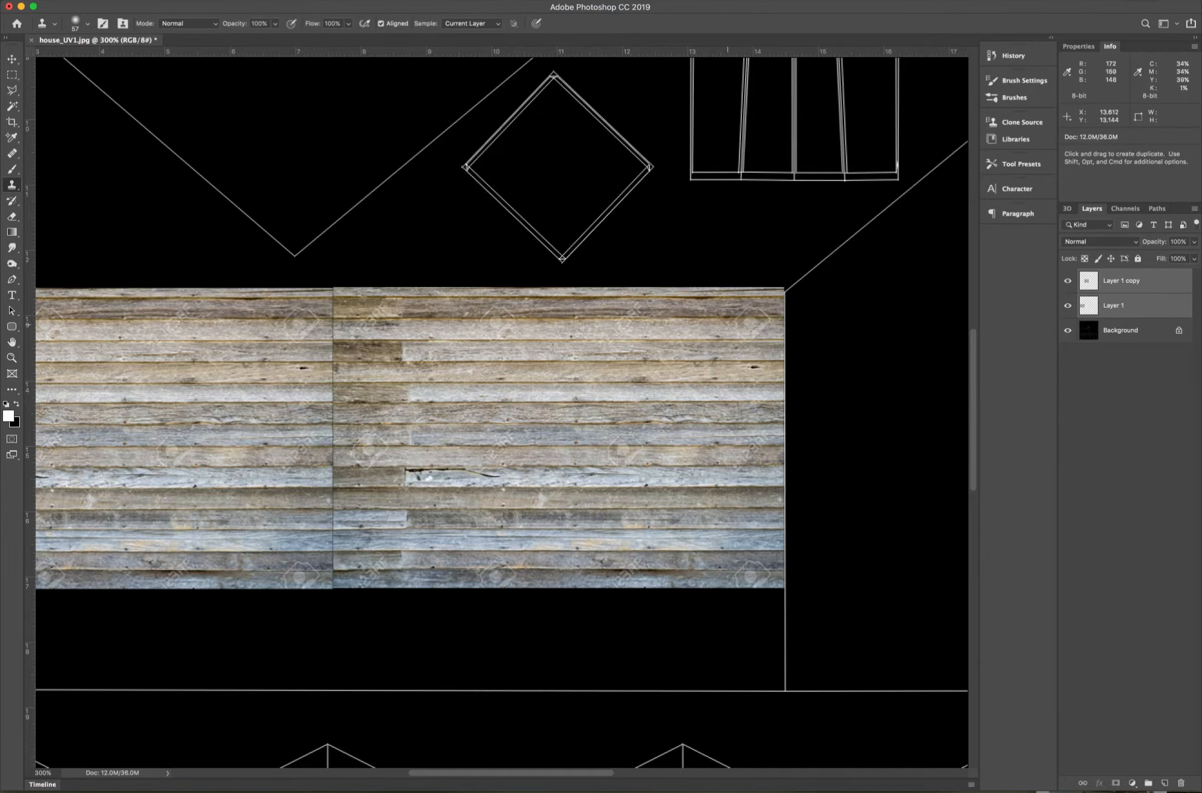
click(753, 342)
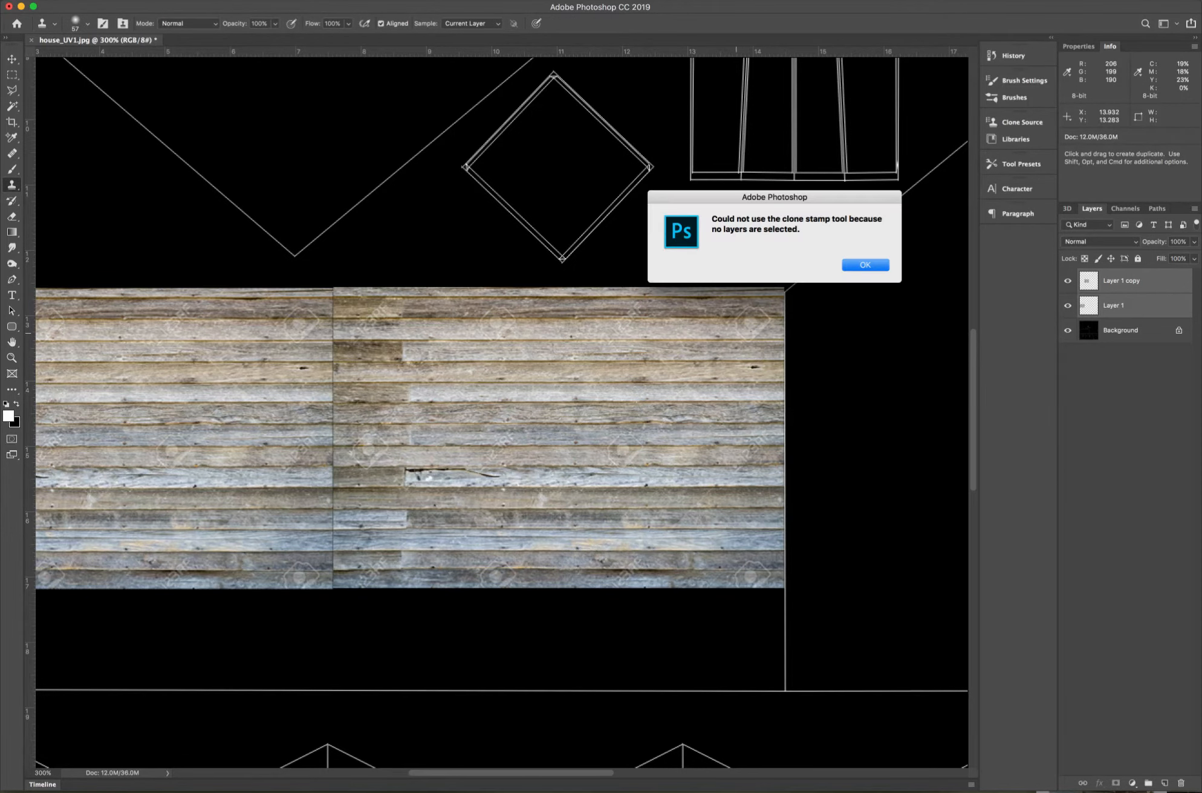
key(Return)
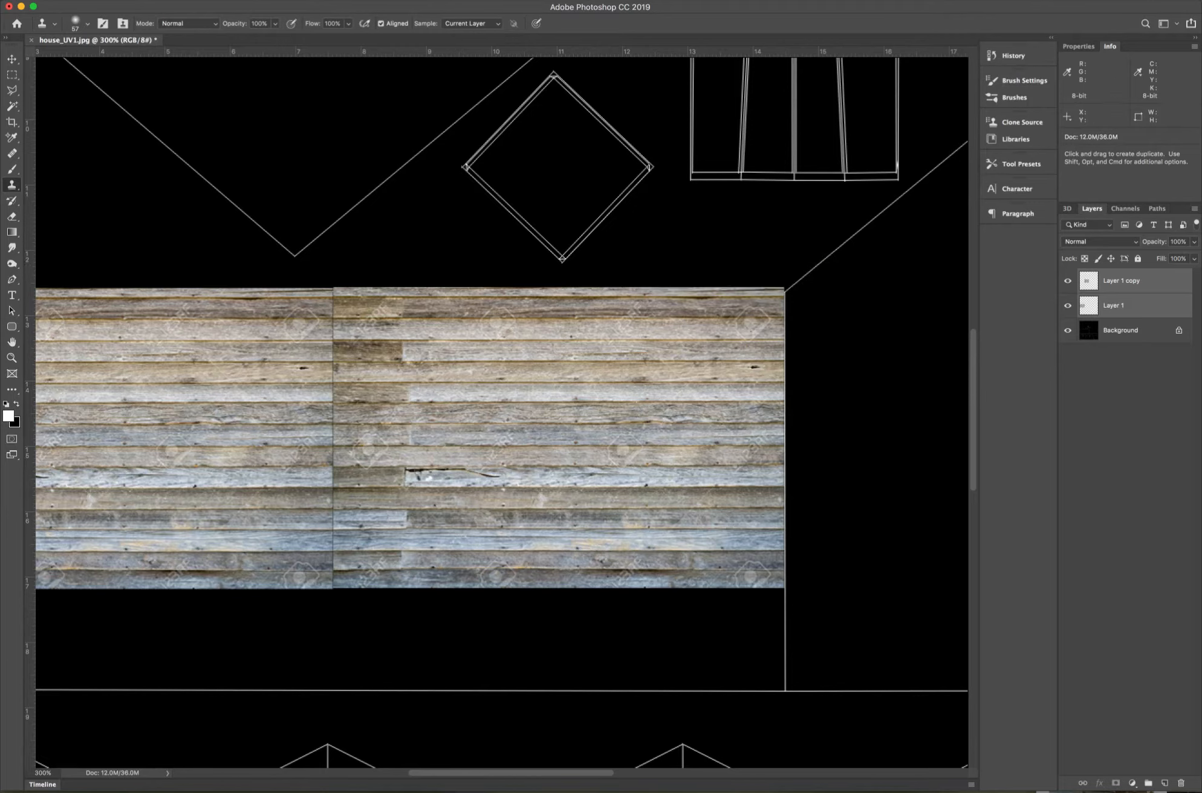
click(1112, 305)
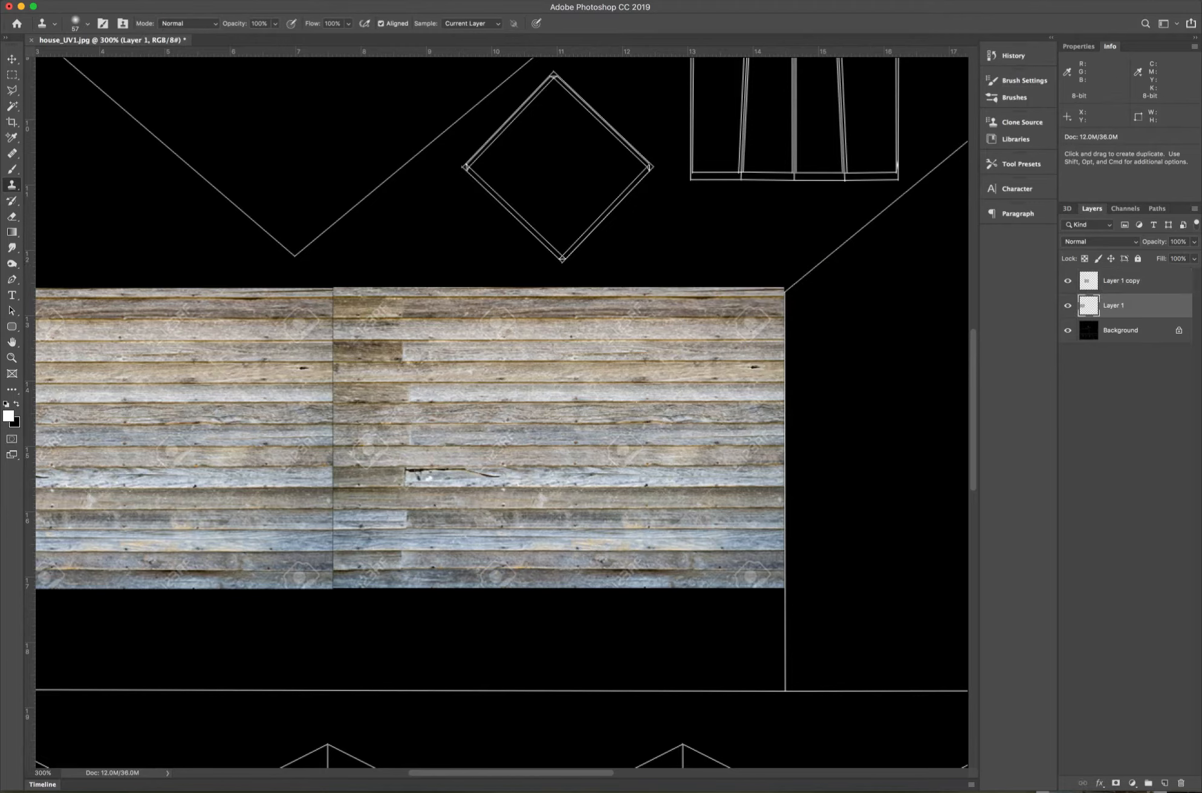
click(1119, 281)
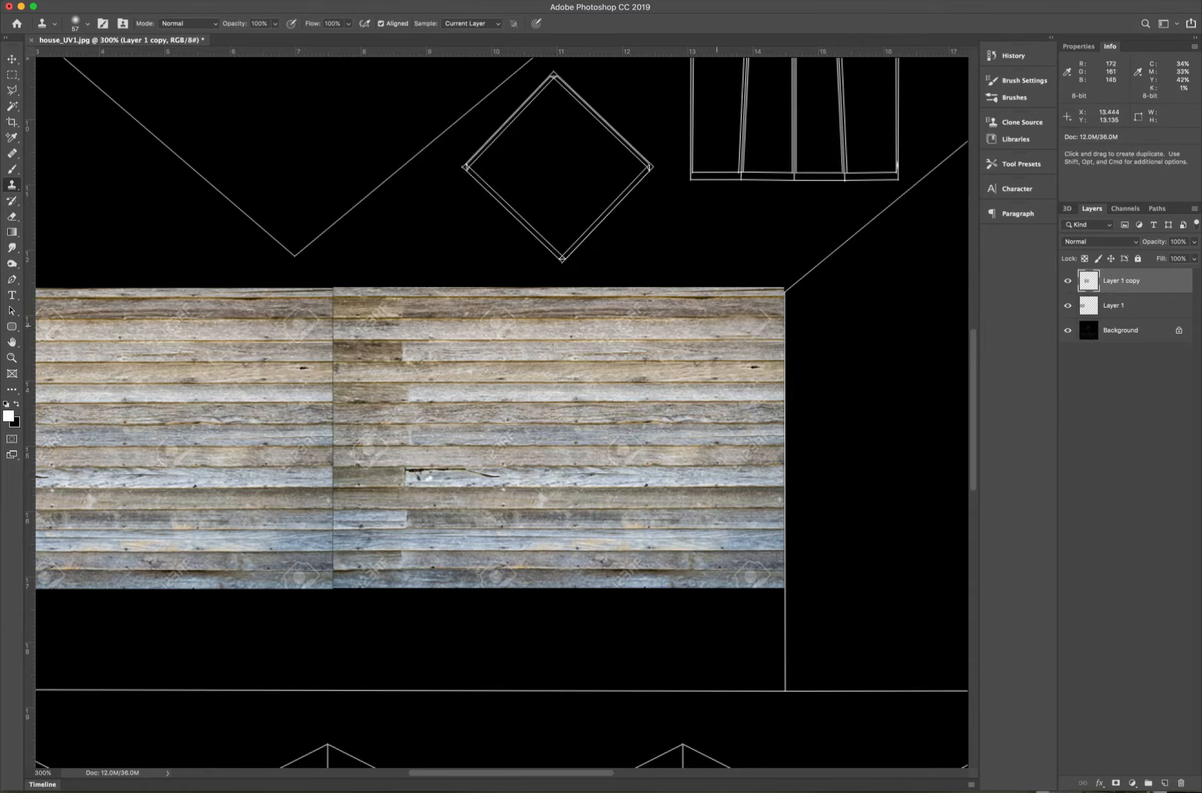
right_click(721, 329)
drag(803, 352, 799, 352)
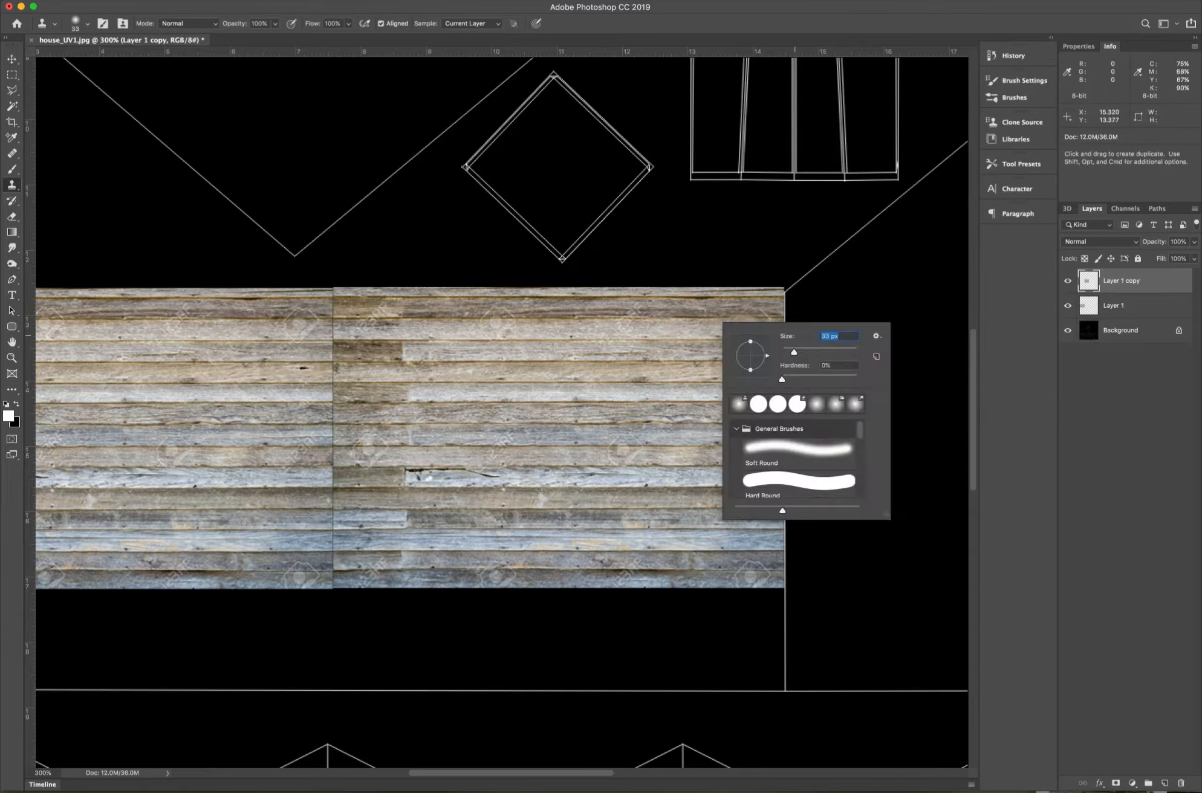
drag(794, 352, 790, 352)
click(660, 332)
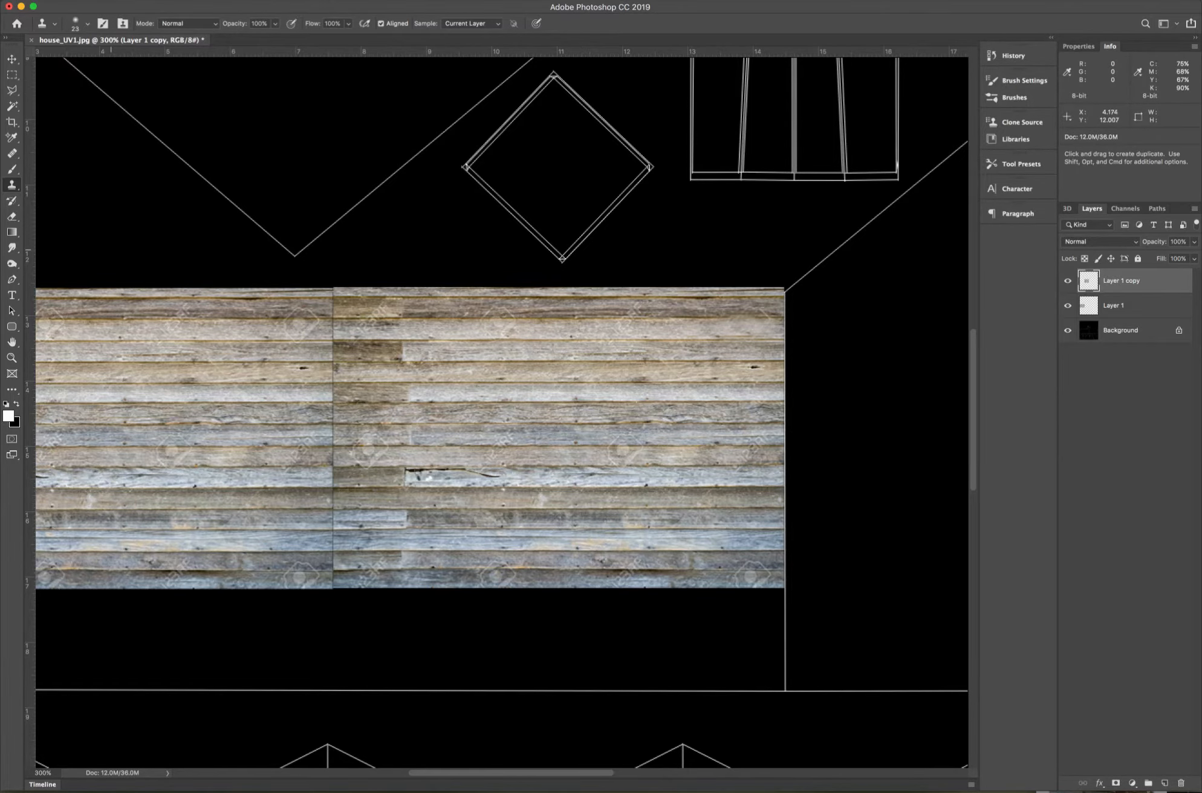
Merge the two siding layers, Layer 1 and Layer 1 copy, into one layer.
key(super+minus)
key(v)
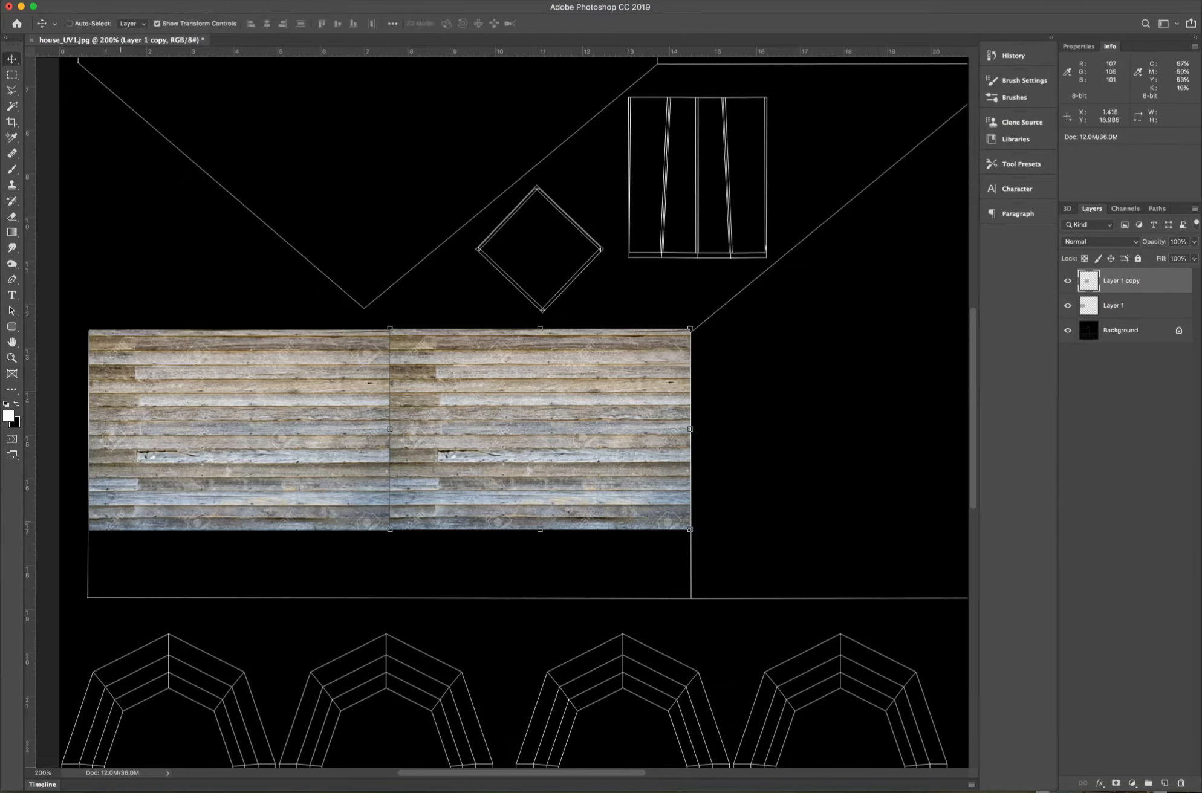
key(m)
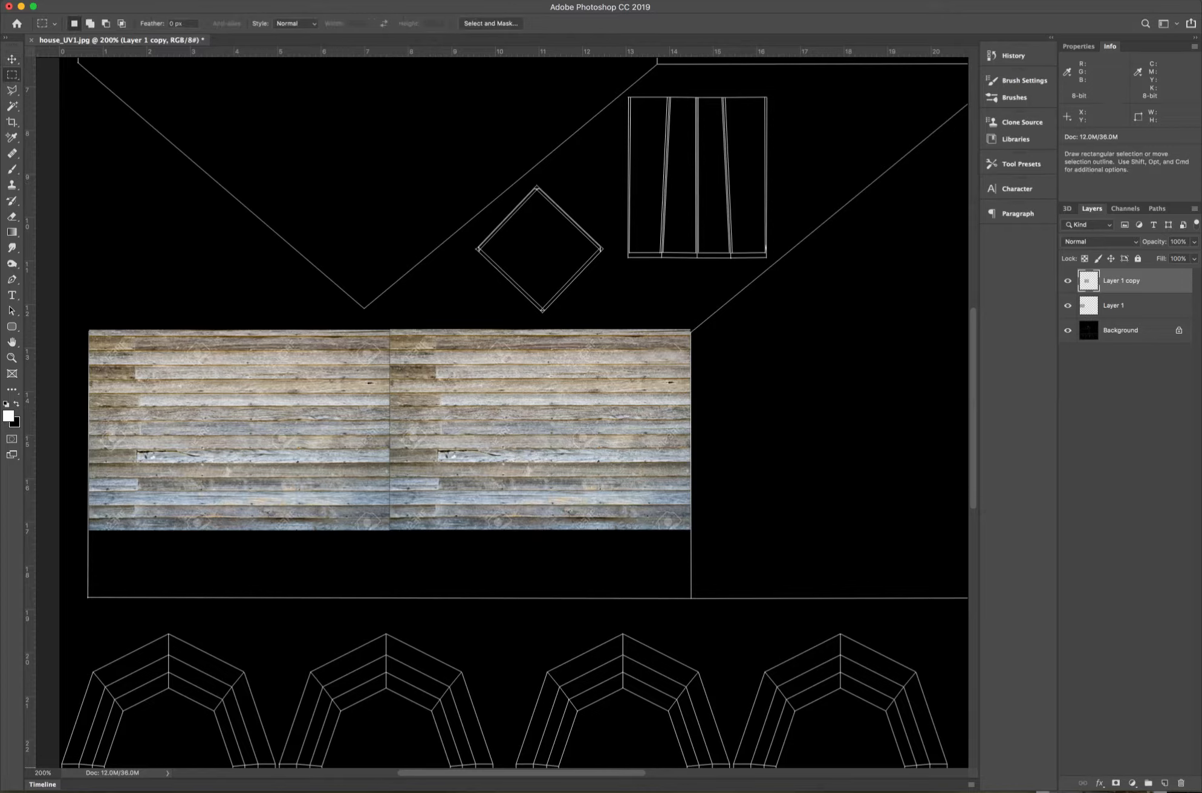
click(1112, 305)
shift+click(1121, 280)
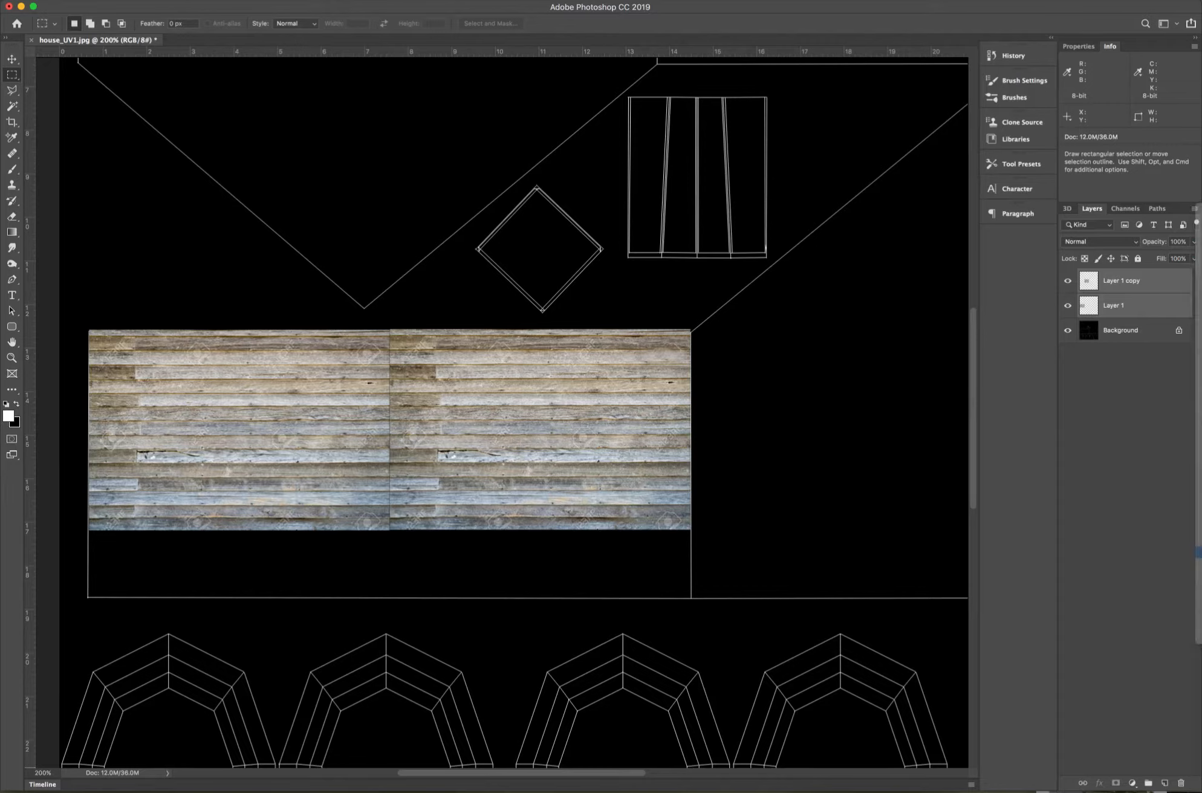
key(super+e)
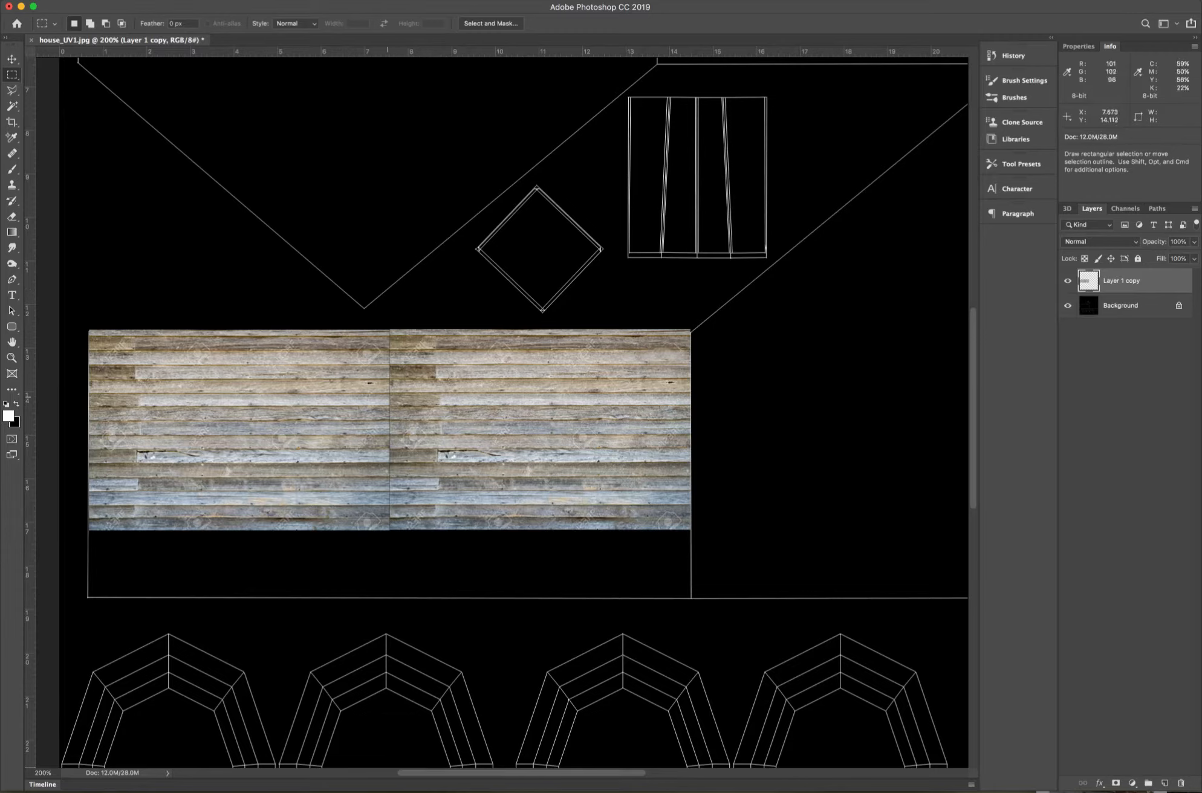
Clone neighbouring wood over parts of the vertical seam between the two siding copies with the Clone Stamp.
key(s)
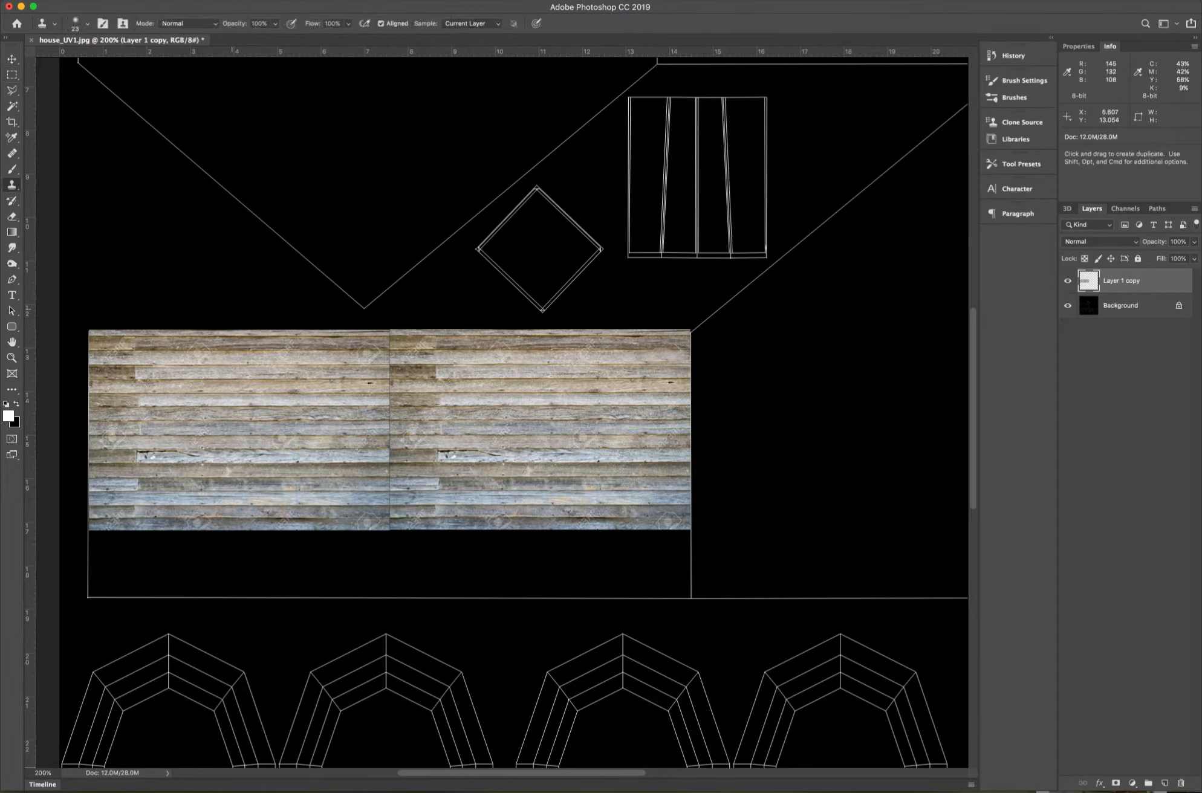
key(super+equal)
key(super+equal)
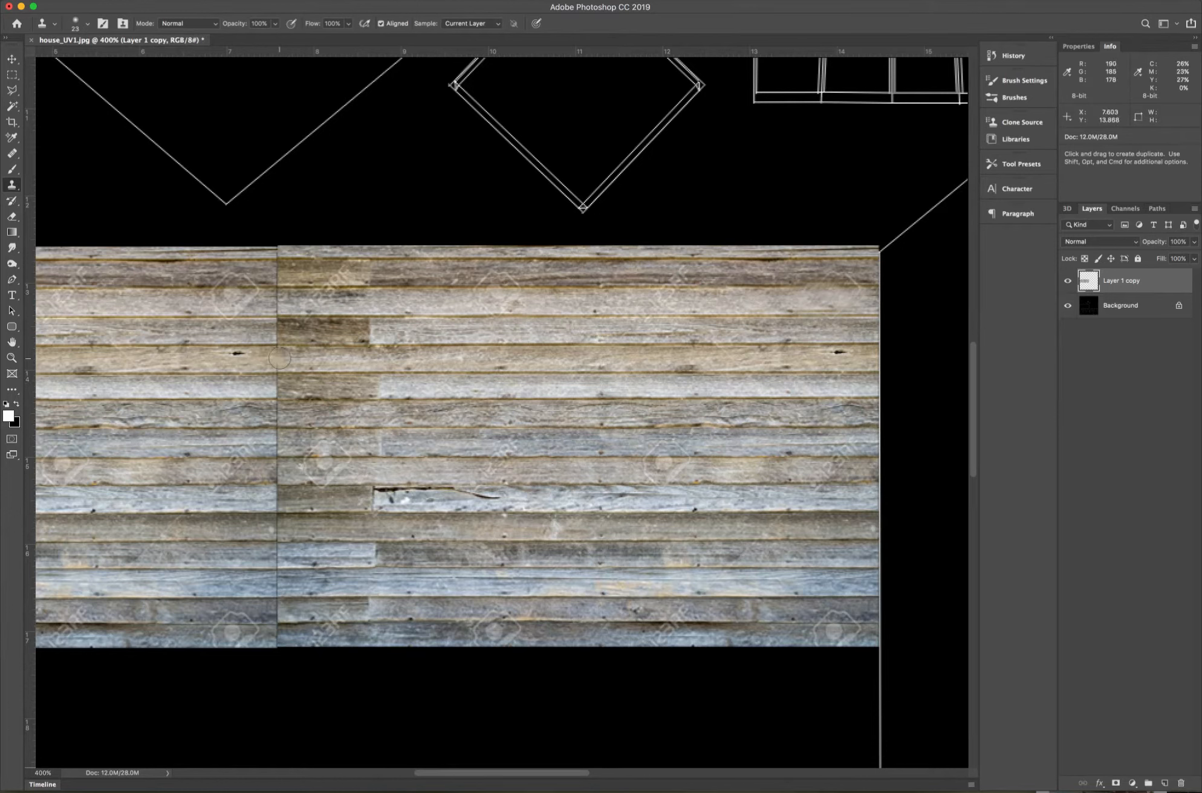
drag(279, 359, 278, 347)
mouse_move(275, 497)
mouse_down()
mouse_move(280, 508)
mouse_move(302, 499)
mouse_up()
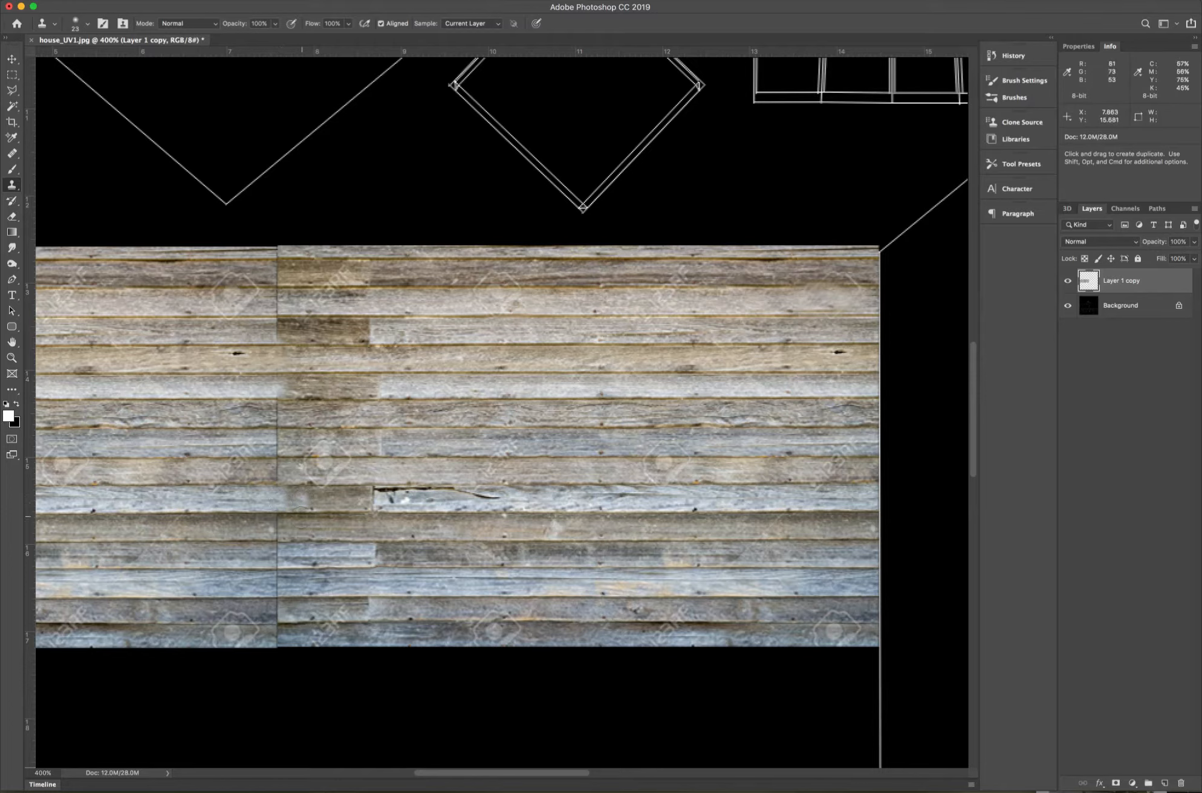
key(j)
key(s)
alt+click(289, 560)
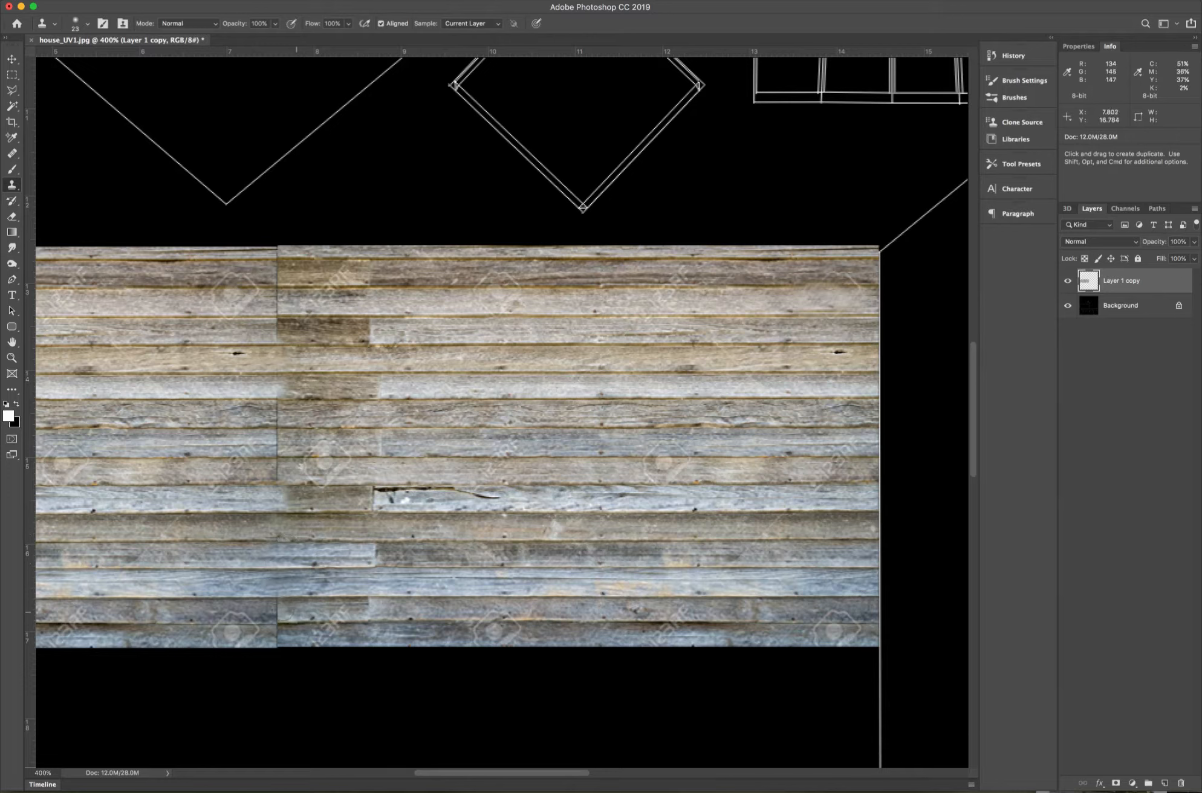
click(277, 608)
key(super+minus)
key(super+minus)
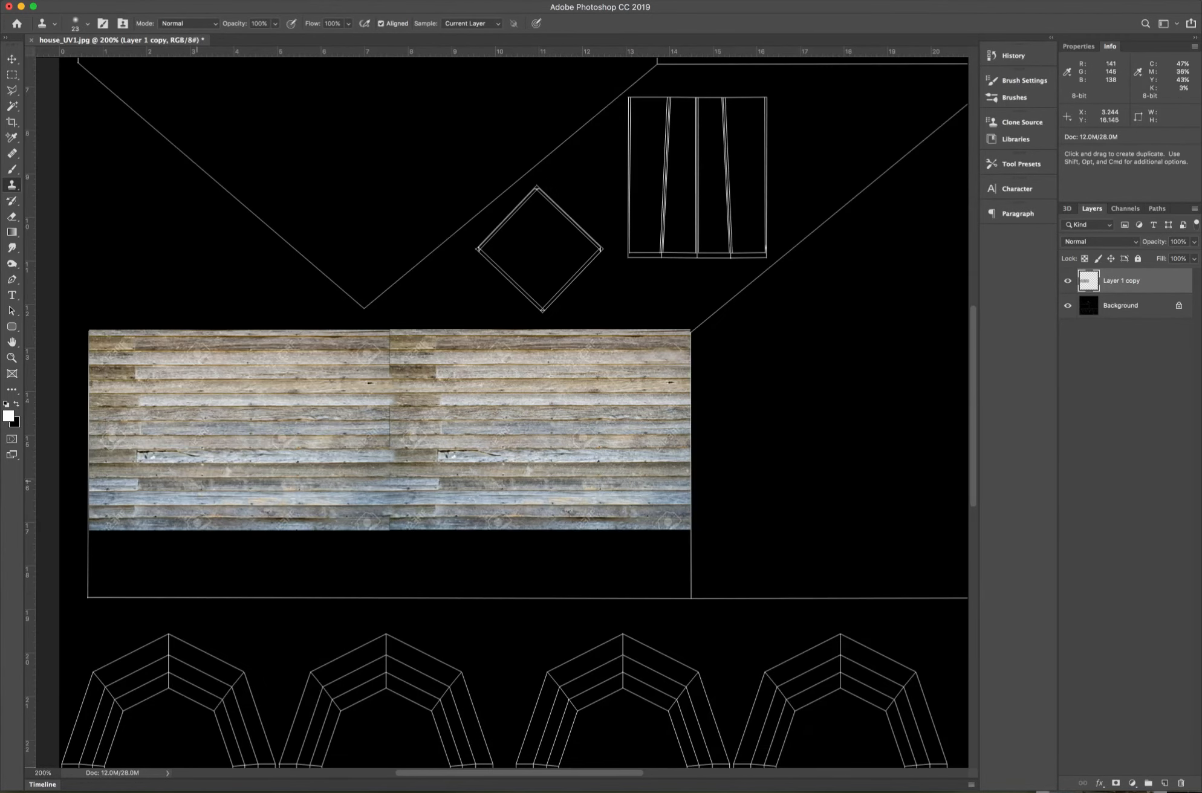
Marquee-select the empty strip below the siding, about 13.9 by 1.6 units, and shift the selection outline onto the topmost planks.
key(m)
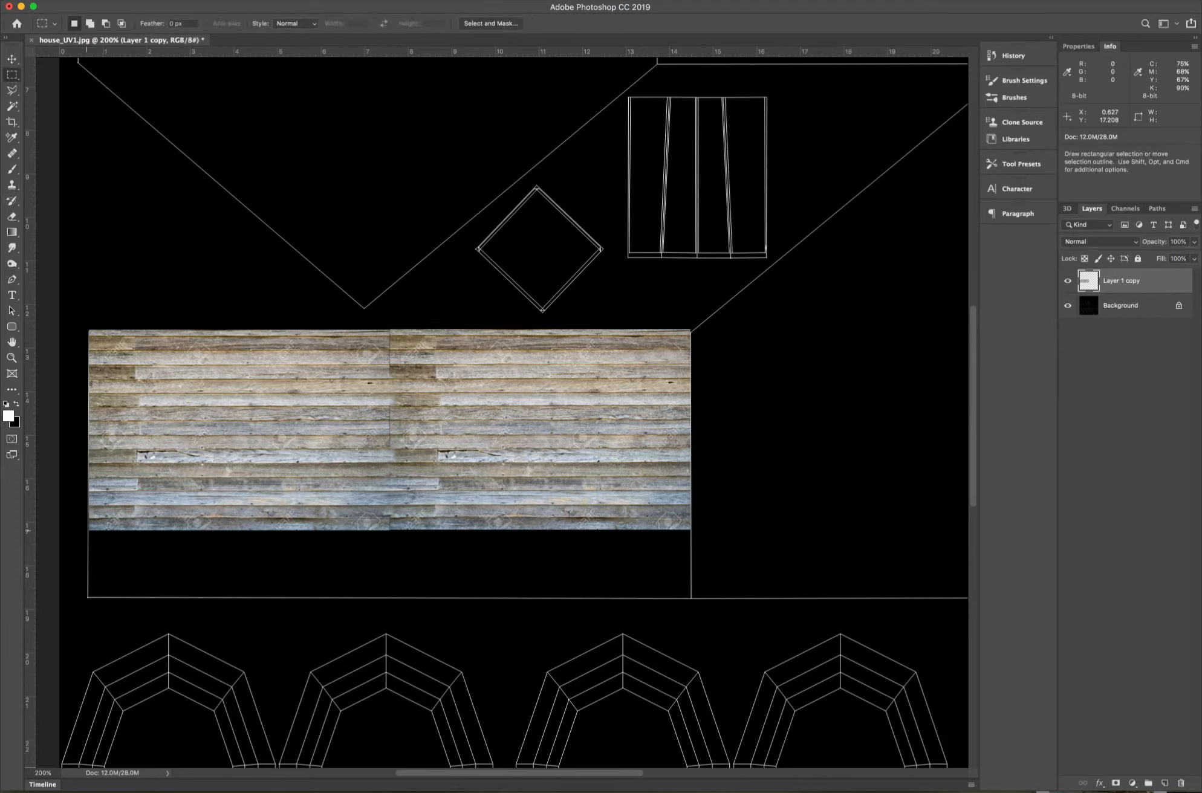
drag(89, 530, 690, 598)
drag(559, 540, 560, 341)
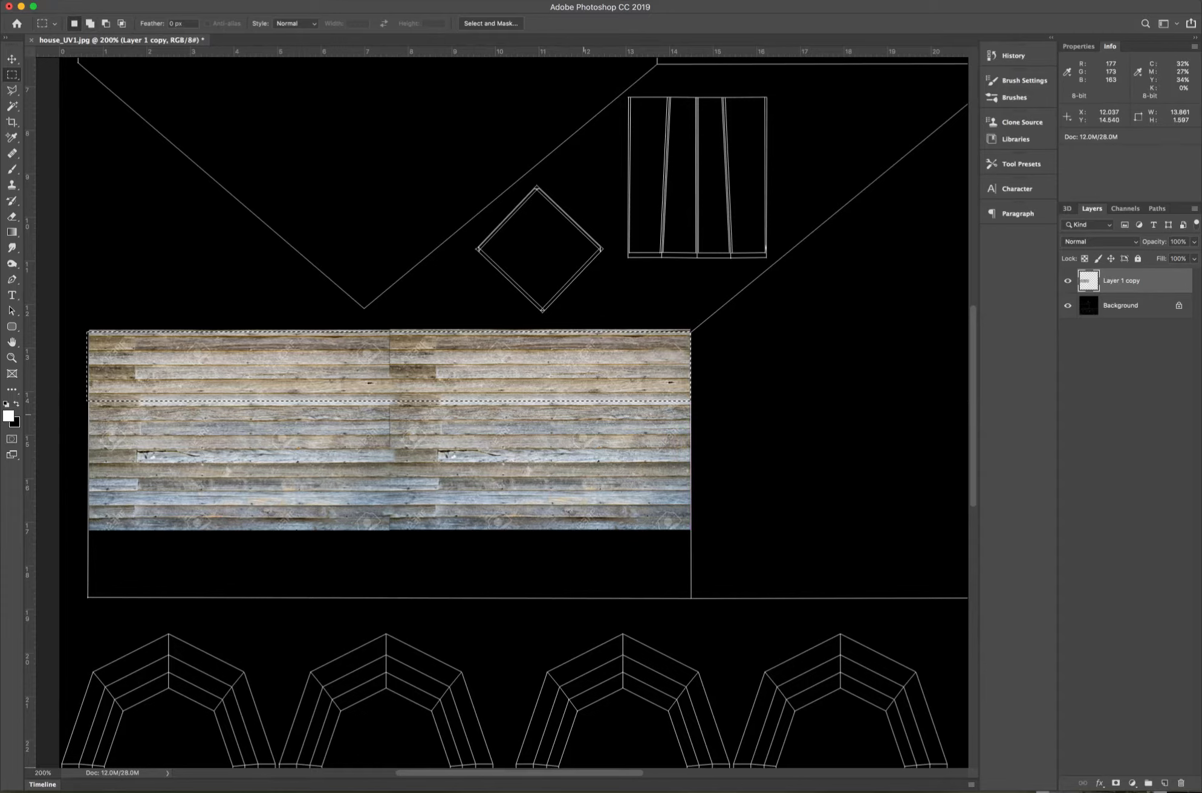
Copy the selected planks to a new layer and place it over the wall's empty bottom strip, nudged flush with the siding's sides.
key(super+j)
key(v)
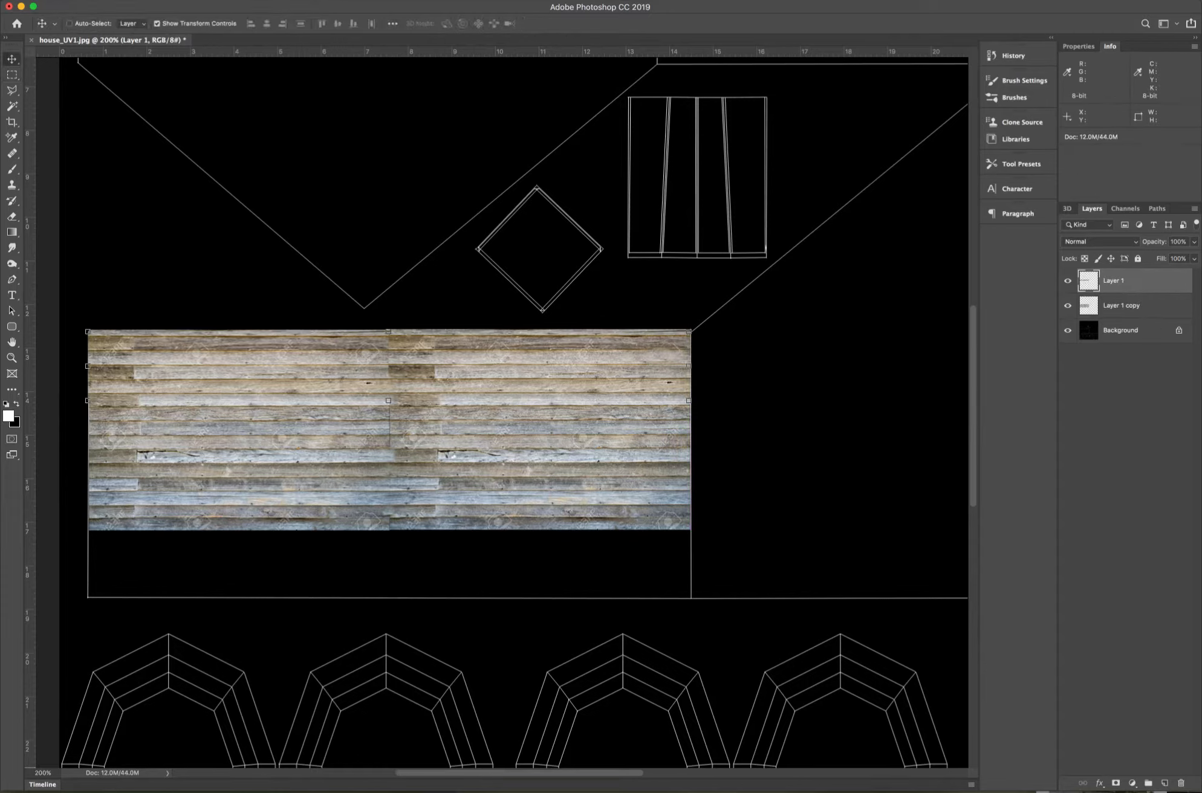
drag(486, 363, 487, 554)
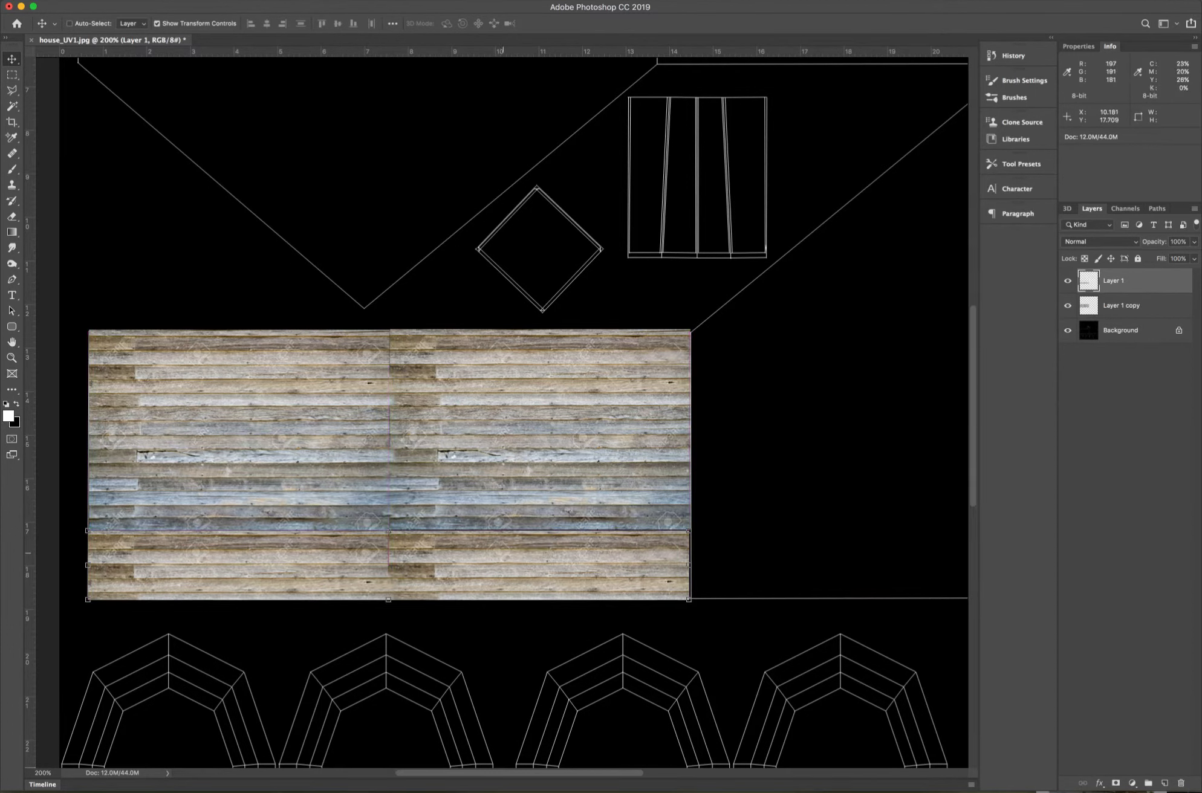
key(Right)
key(Right)
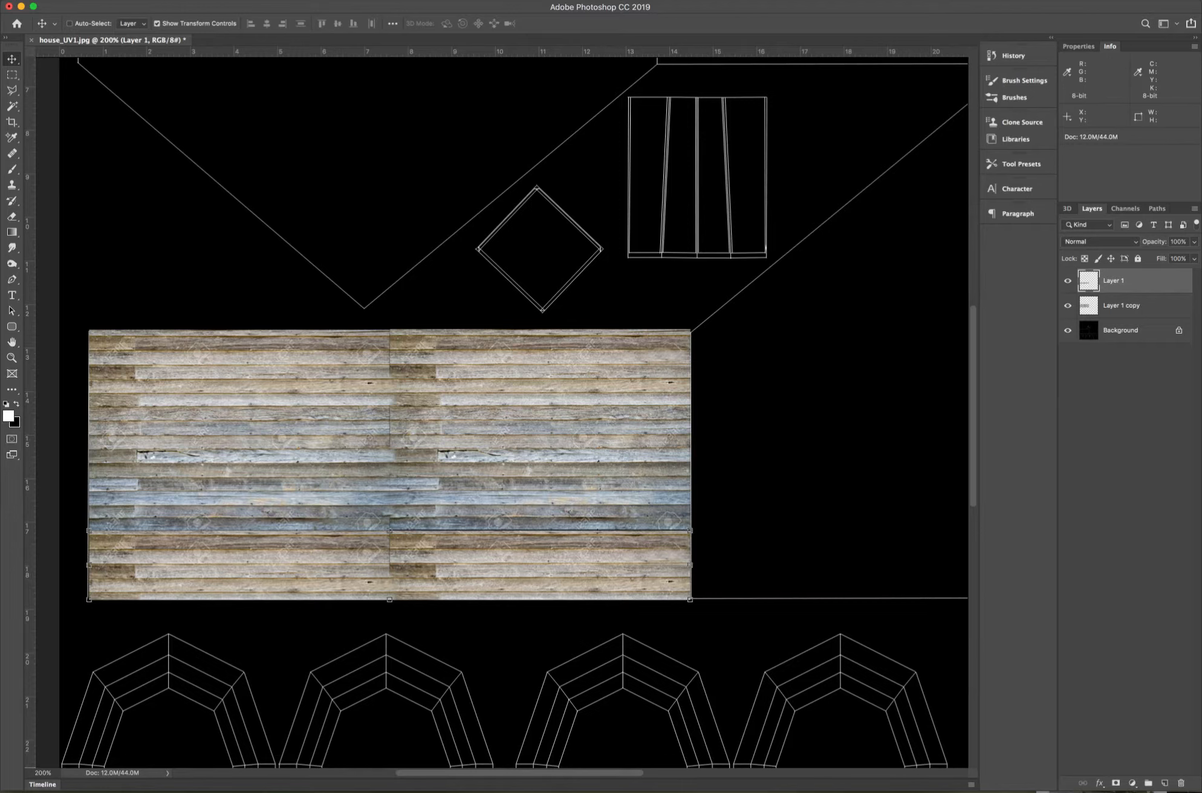
Lower the saturation of the bottom plank strip on Layer 1 to -50 with Hue/Saturation.
click(167, 0)
mouse_move(186, 25)
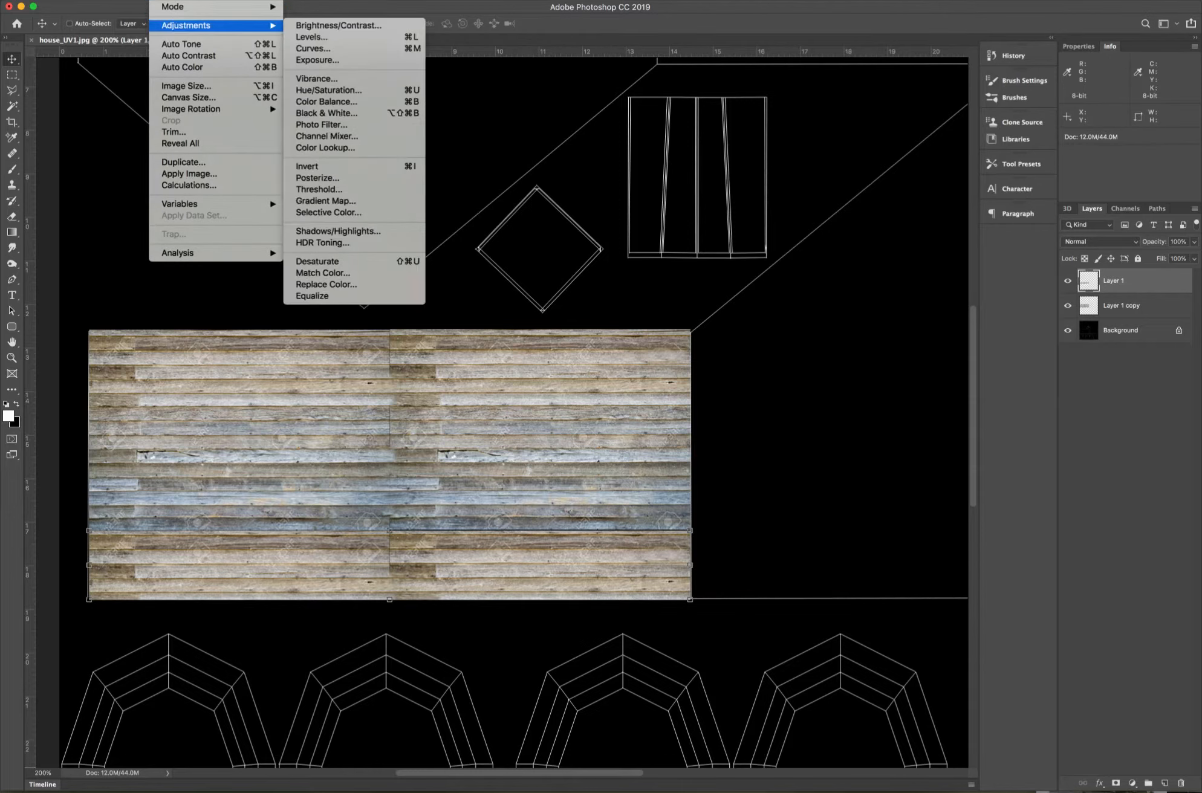
click(328, 89)
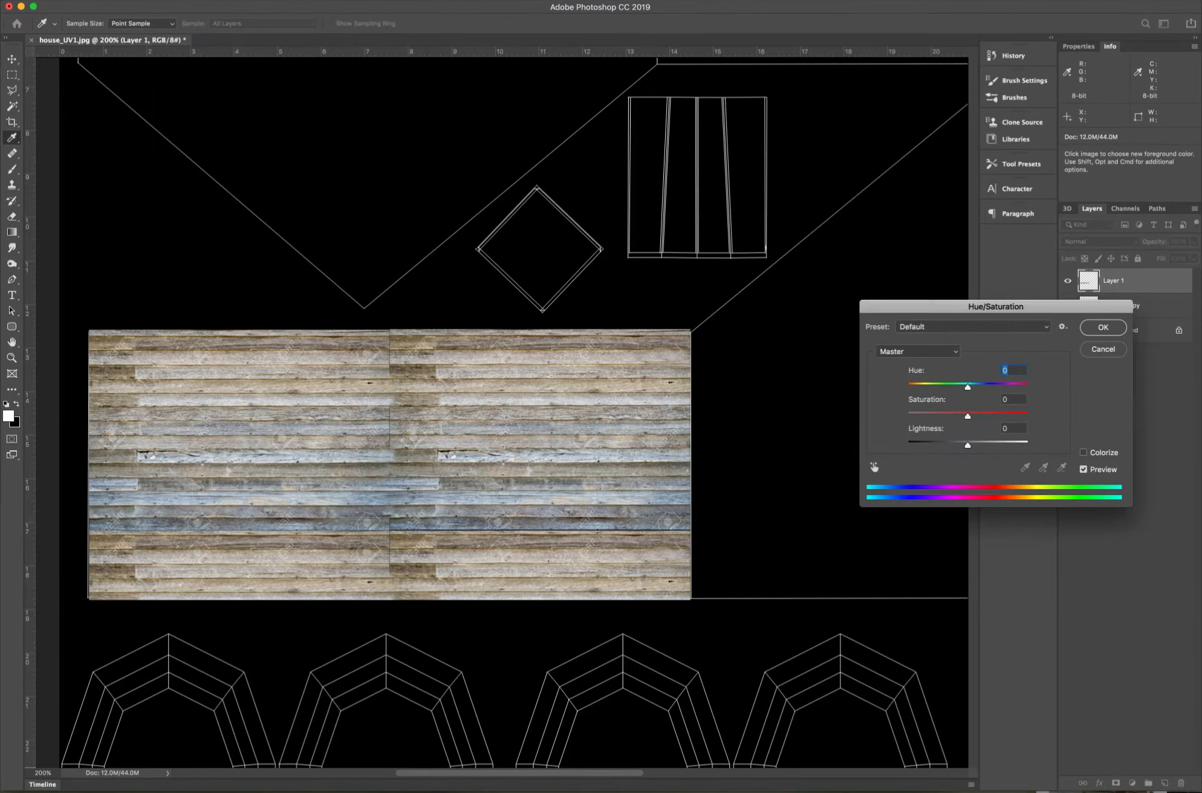
key(Tab)
key(Down)
key(Down)
key(Down)
key(Down)
key(Down)
key(Down)
key(Down)
key(Down)
key(Down)
key(Down)
key(Down)
key(Down)
key(Down)
key(Down)
key(Down)
key(Down)
key(Down)
key(Down)
key(Down)
key(Down)
key(Down)
key(Down)
key(Down)
key(Down)
key(Down)
key(Down)
key(Down)
key(Down)
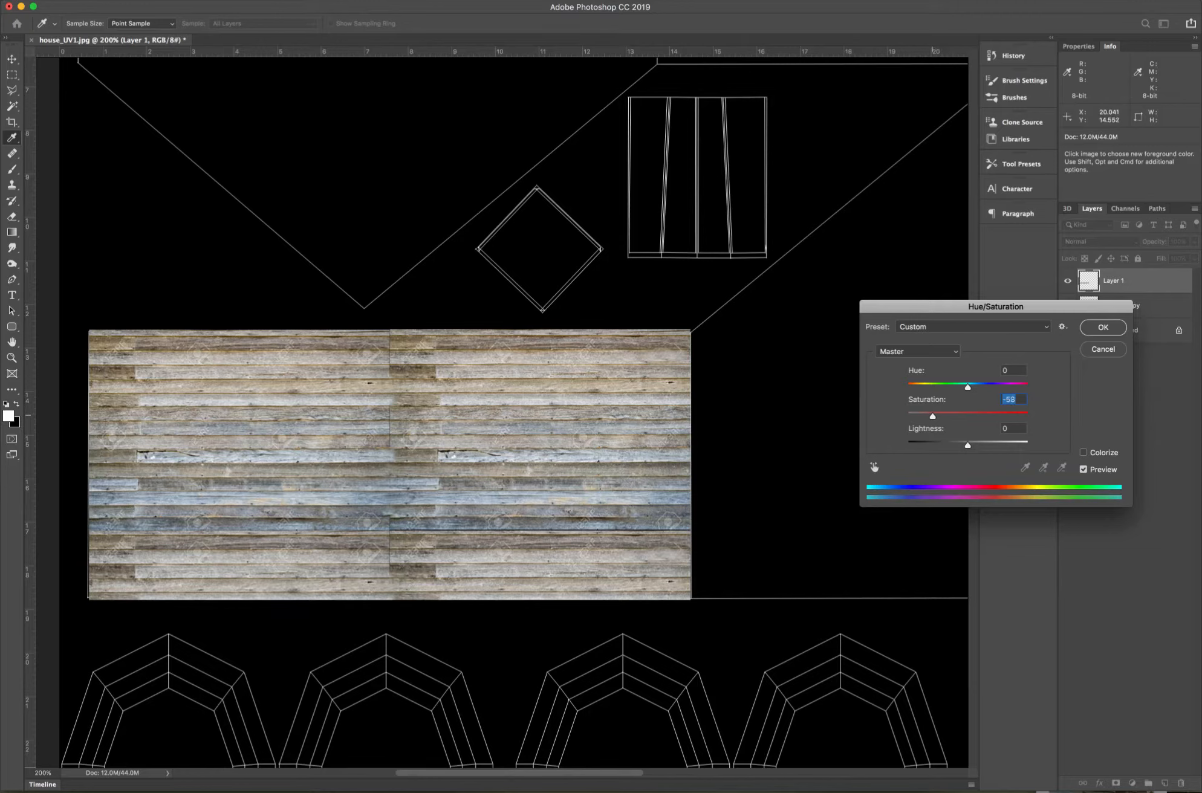
drag(928, 416, 954, 415)
key(Down)
key(Down)
key(Down)
key(Down)
key(Down)
key(Down)
key(Down)
key(Down)
key(Down)
key(Down)
key(Down)
key(Down)
key(Down)
key(Down)
key(Down)
key(Down)
key(Down)
key(Down)
key(Down)
key(Down)
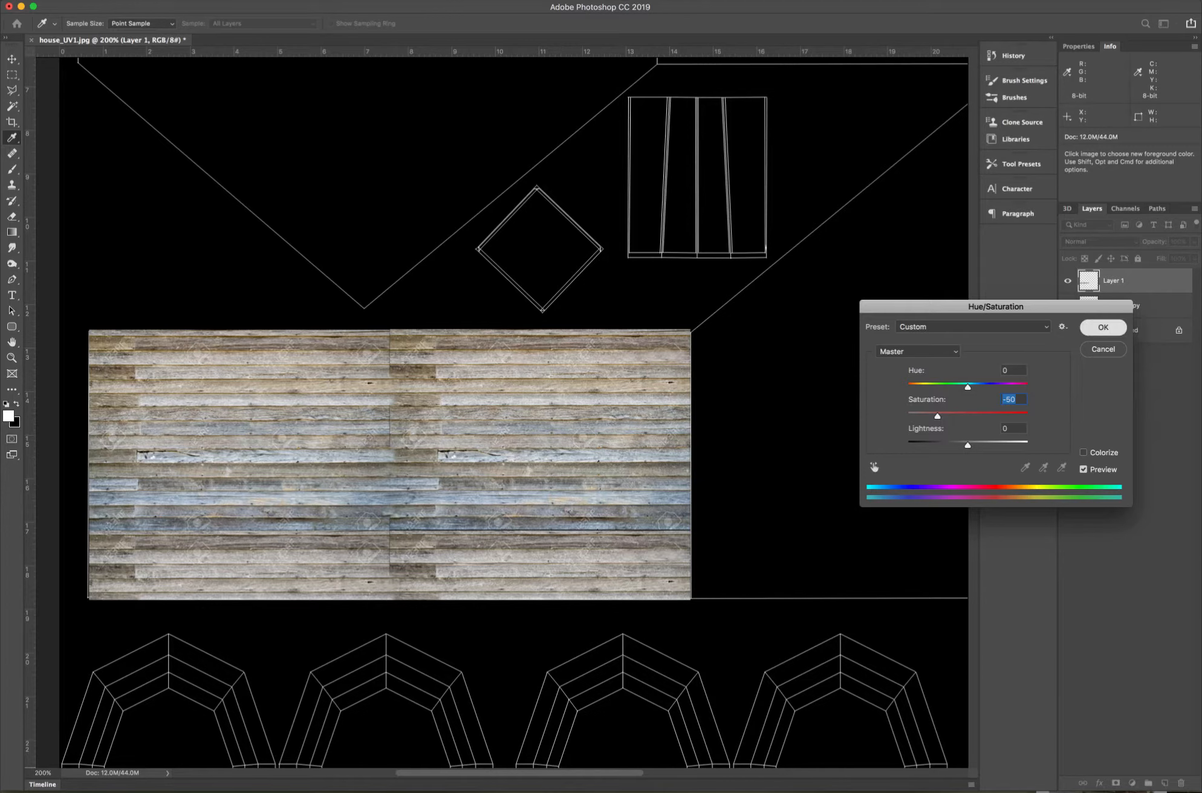
click(1103, 327)
key(v)
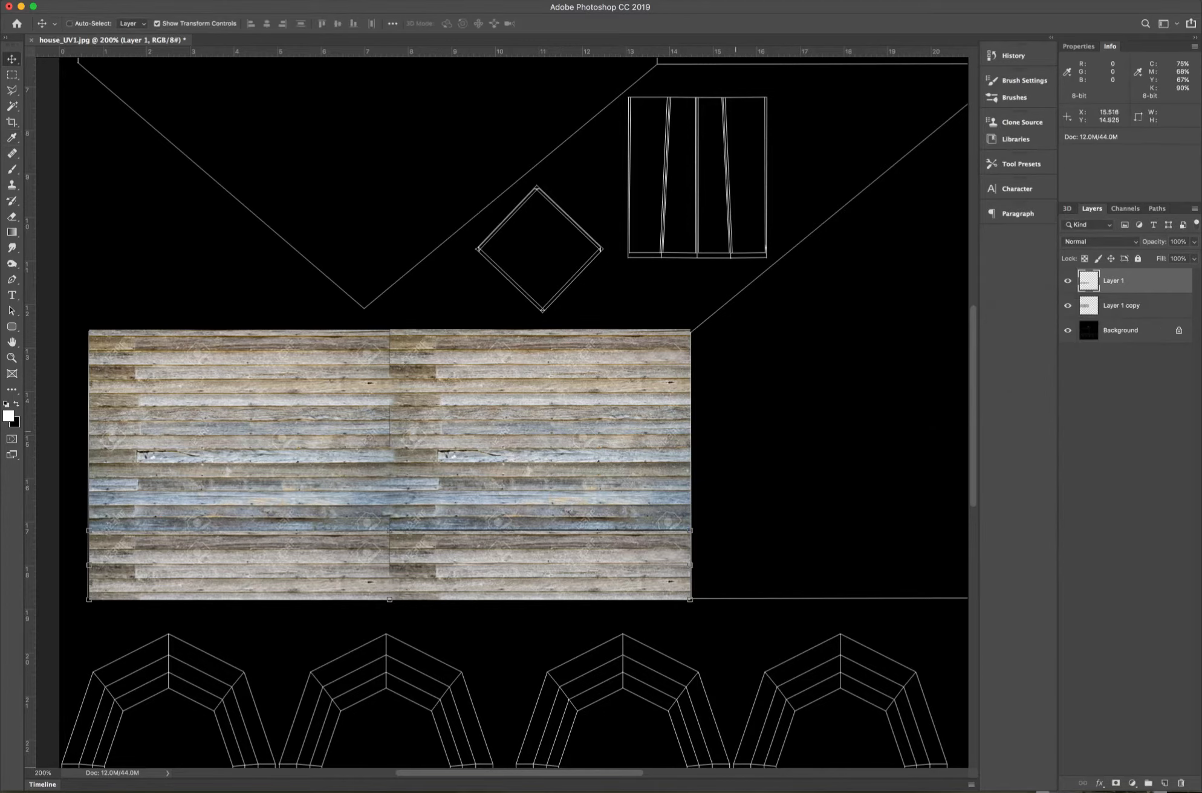
Merge the bottom strip's Layer 1 with Layer 1 copy into one siding layer.
scroll(757, 430, right, 5)
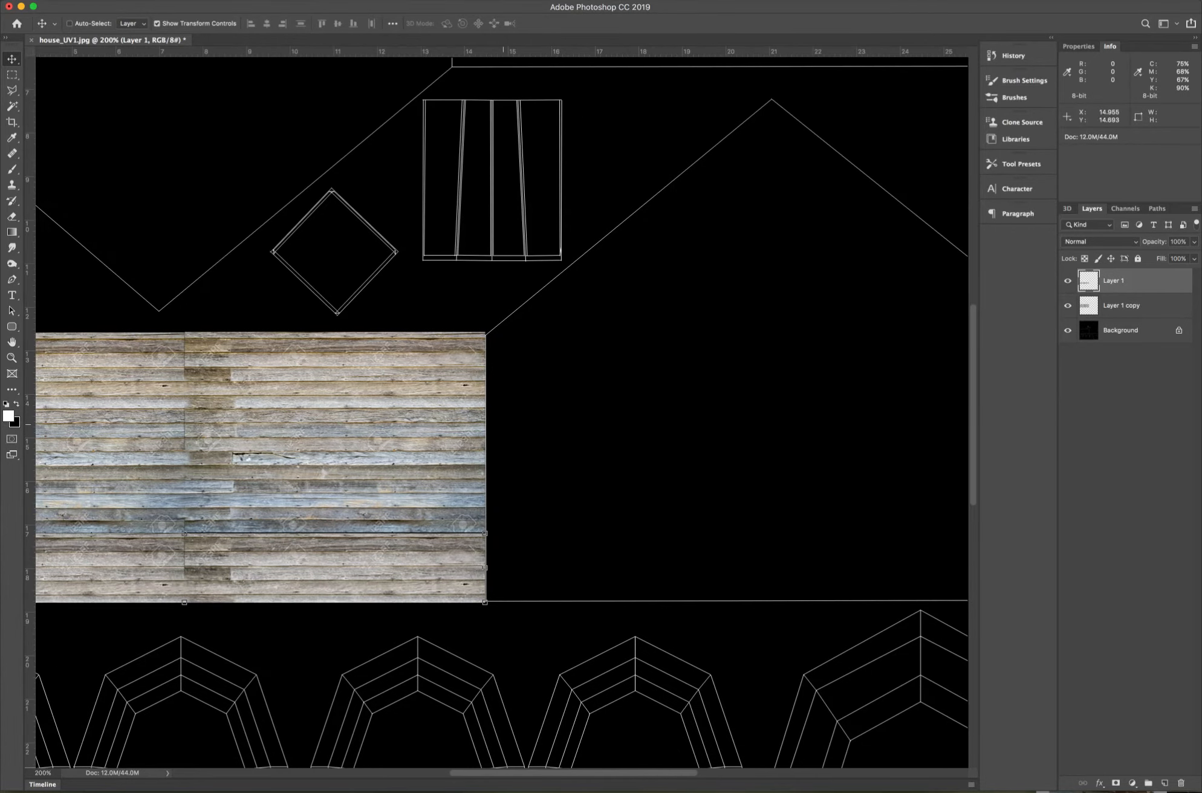
click(1121, 305)
shift+click(1112, 280)
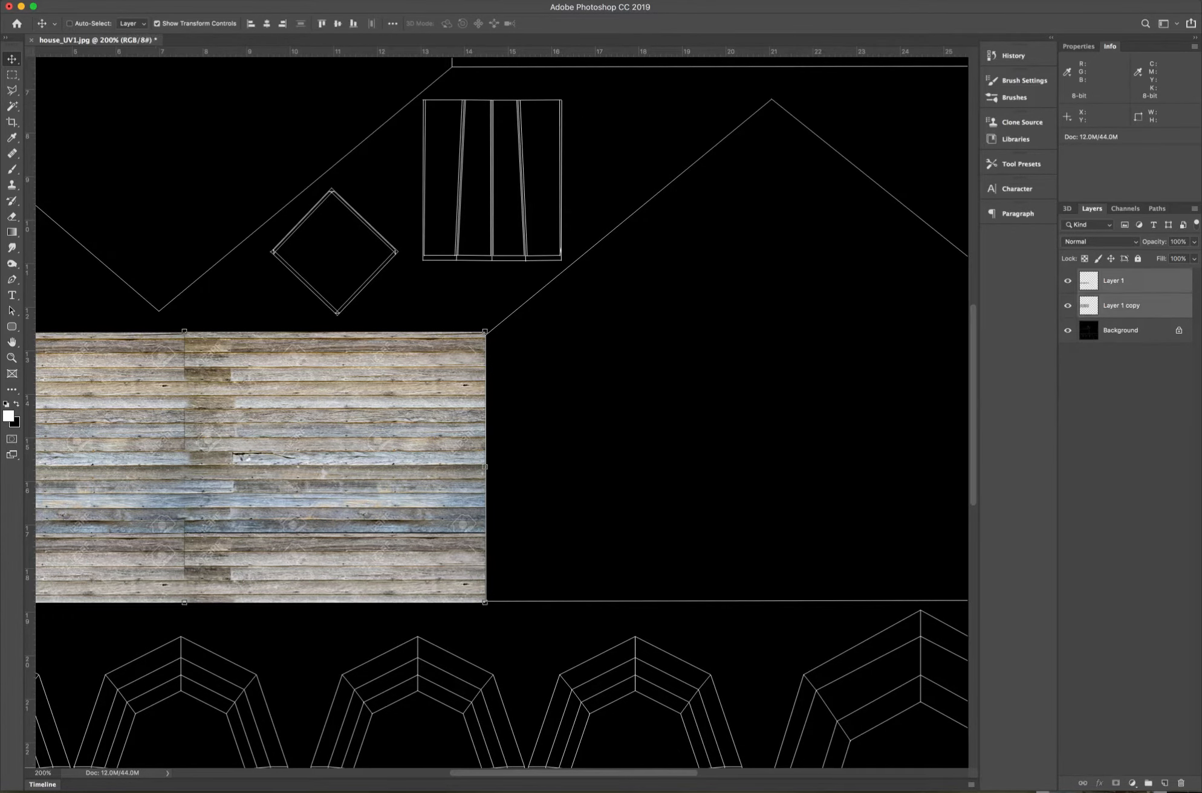
click(1195, 209)
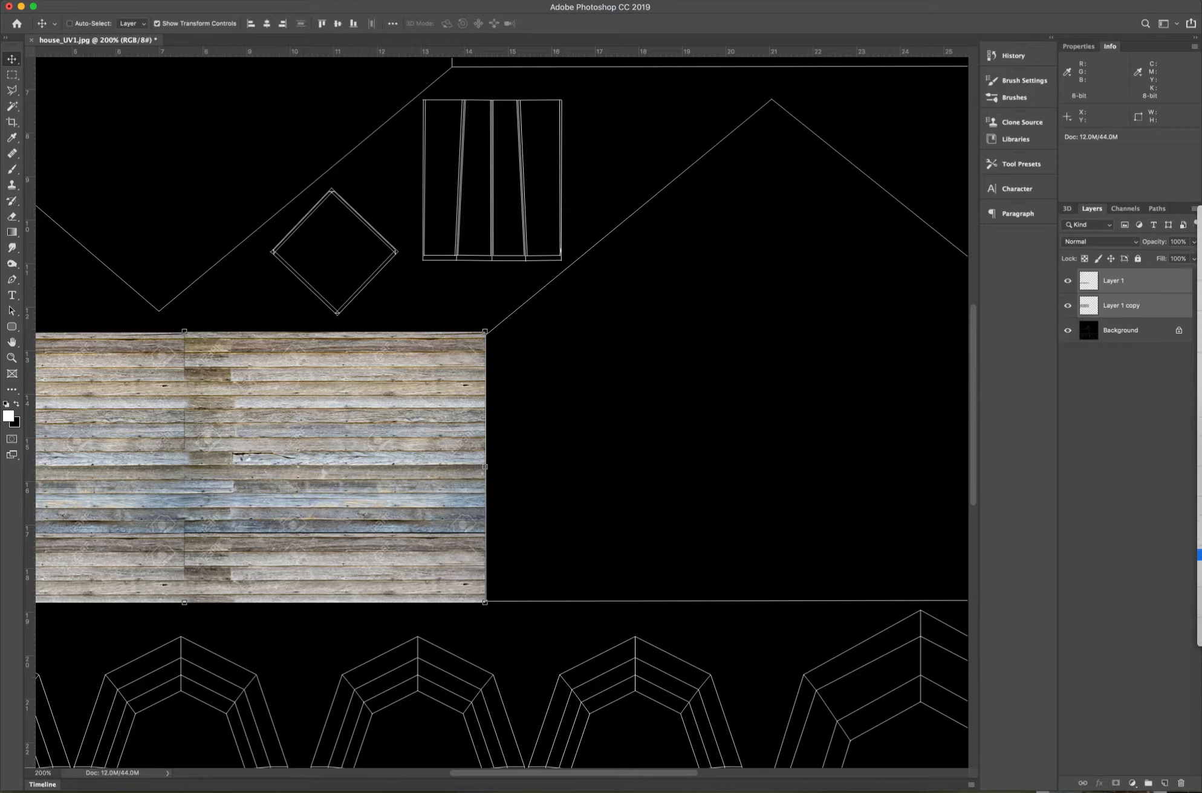
click(1198, 554)
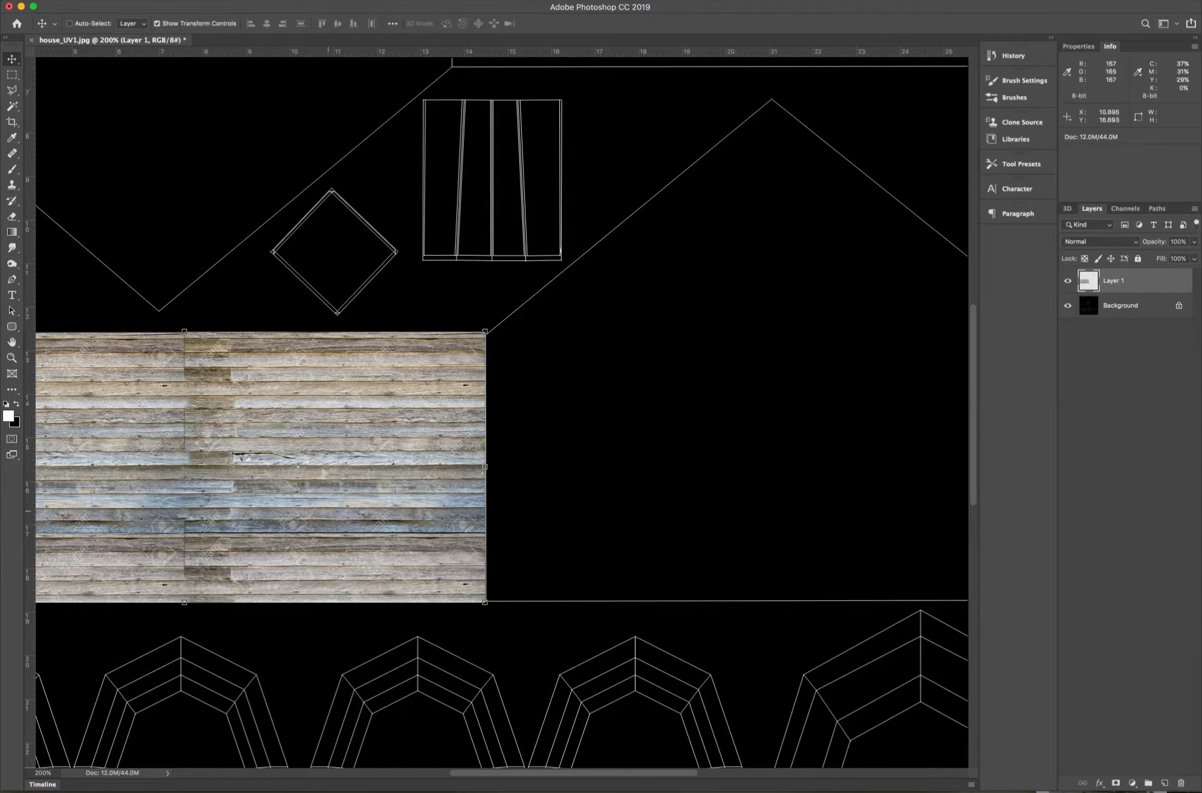
Duplicate the merged siding onto the adjoining wall and scale the copy's width alone to 96.48% to fit the gable wall's outline.
drag(307, 492, 669, 498)
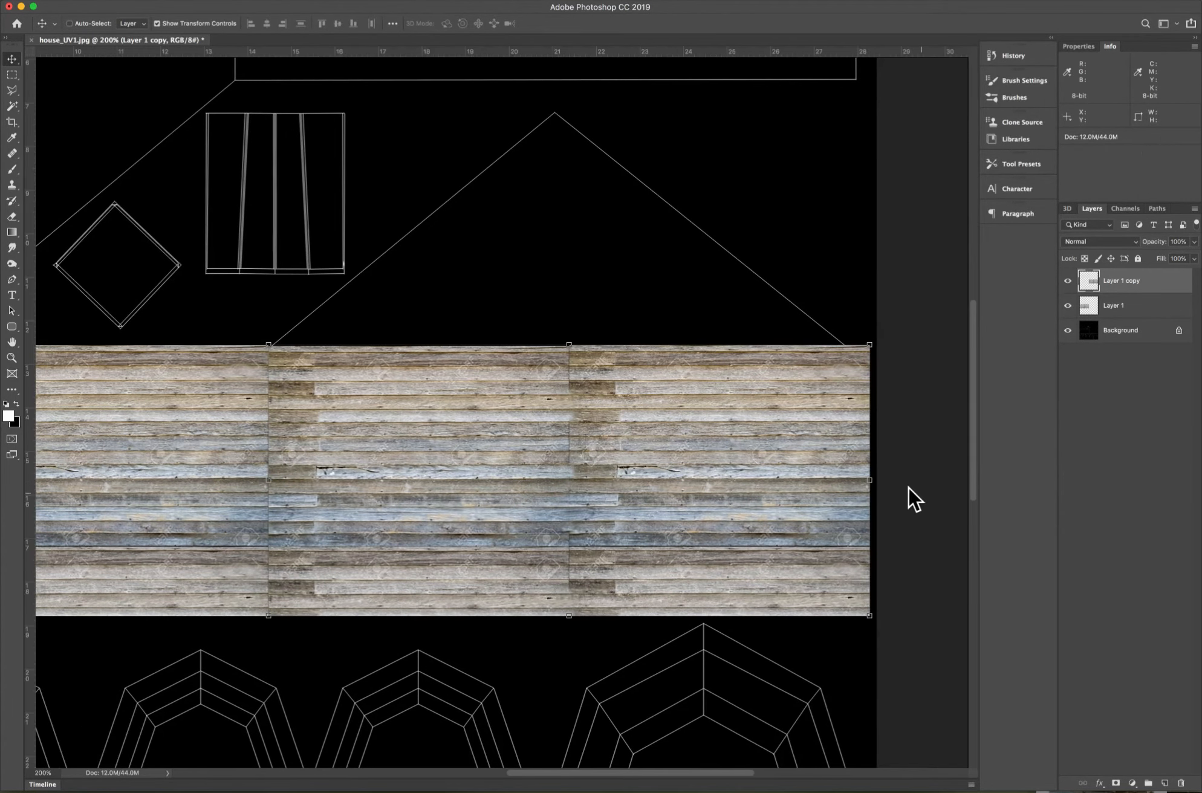
drag(869, 480, 851, 480)
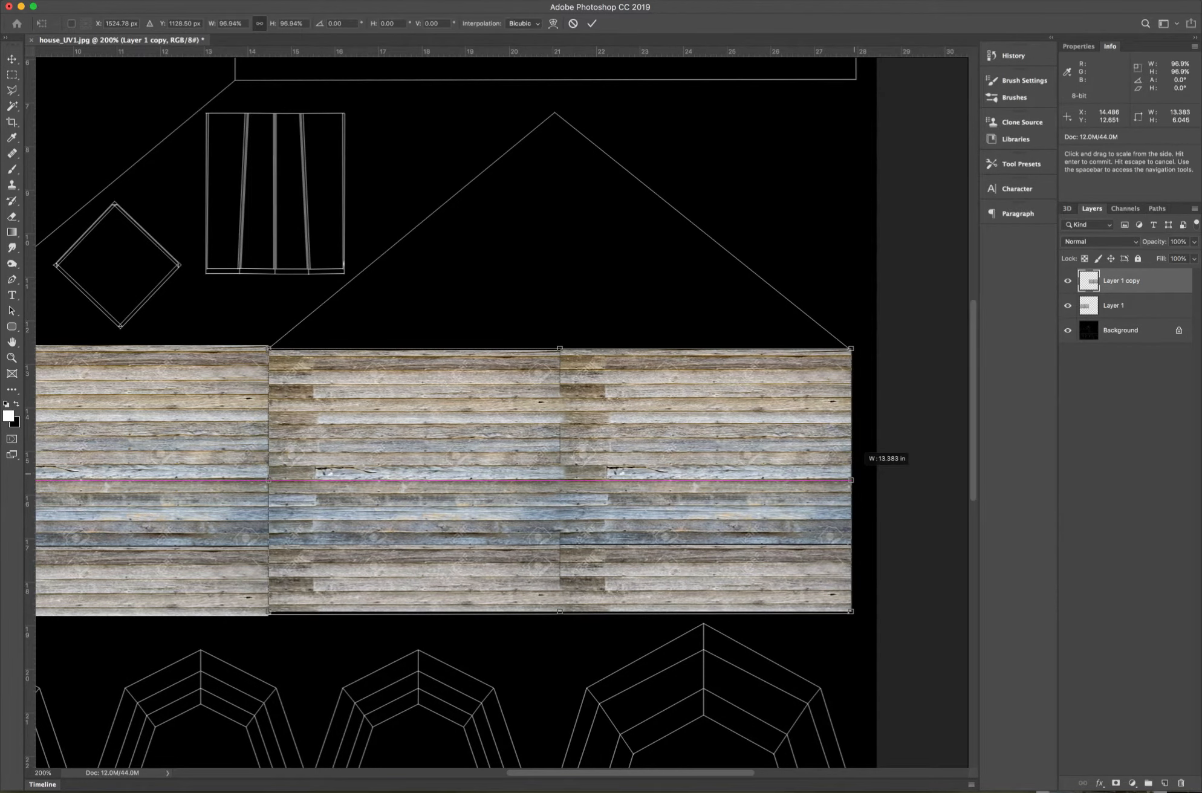
key(super+z)
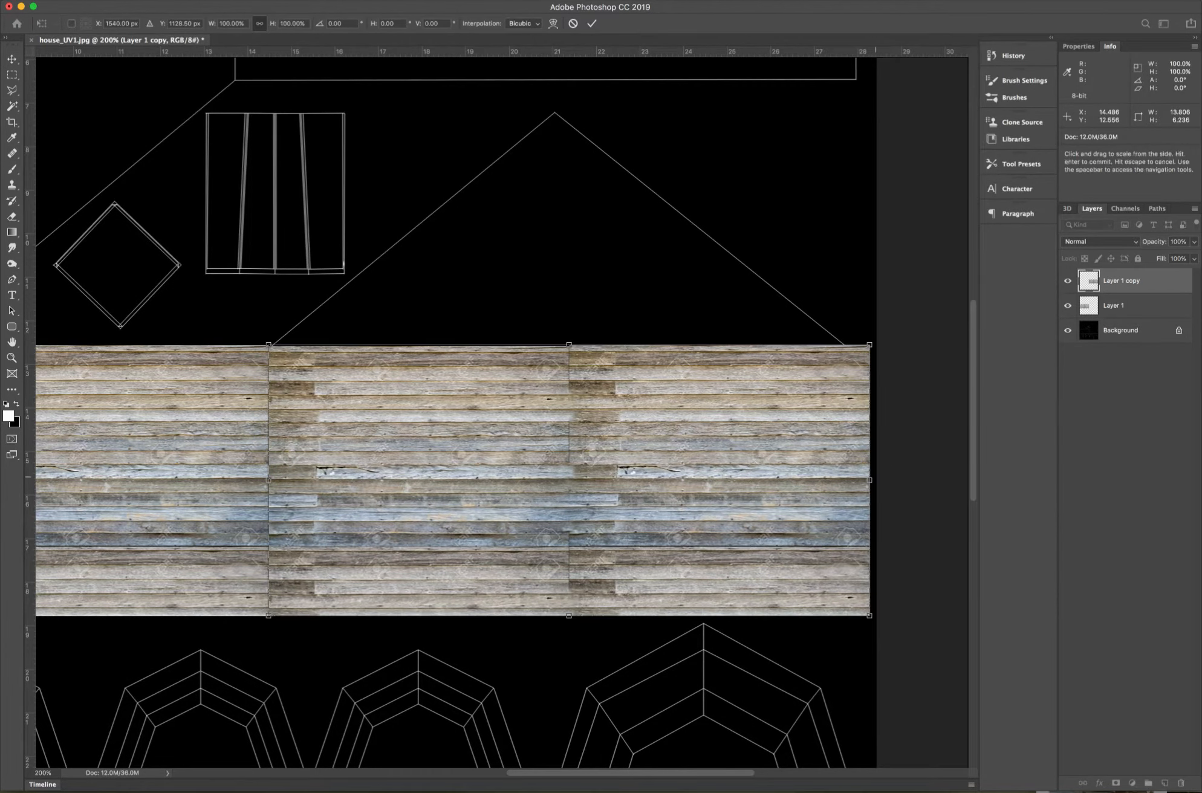
drag(870, 479, 848, 480)
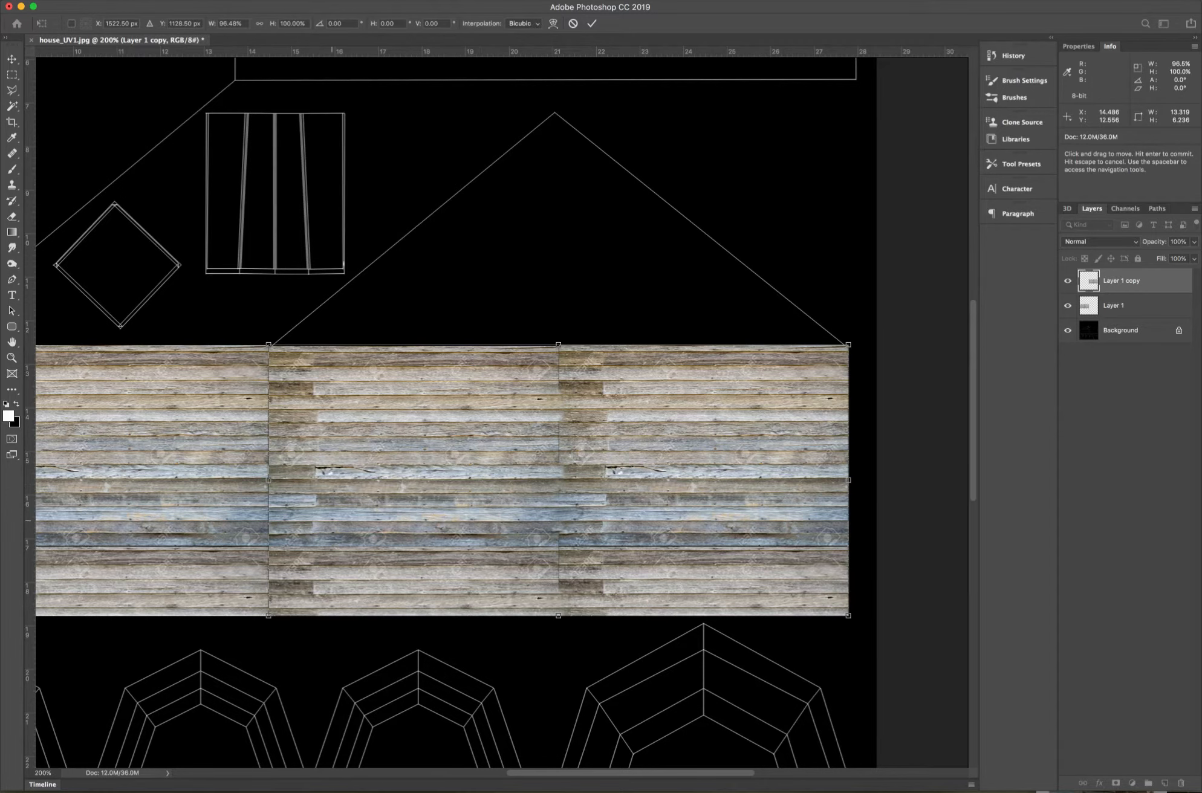
scroll(502, 411, left, 5)
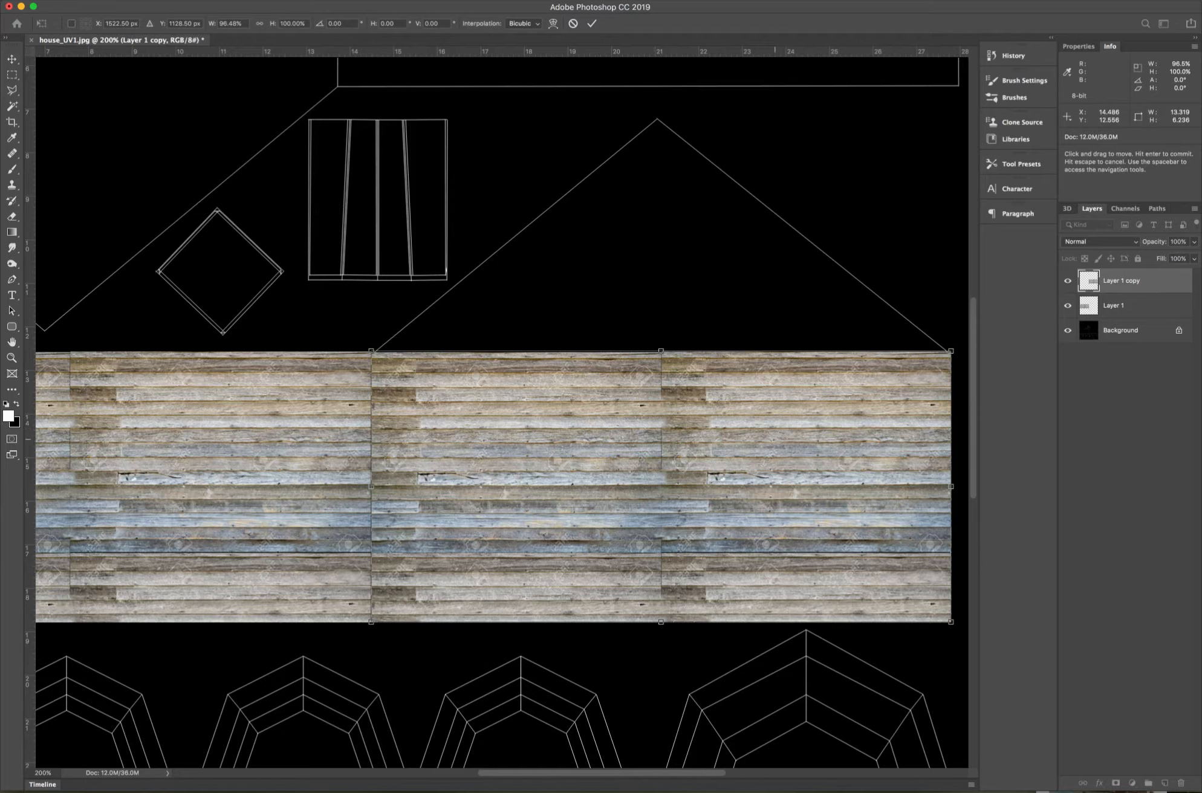
drag(661, 486, 700, 299)
key(Return)
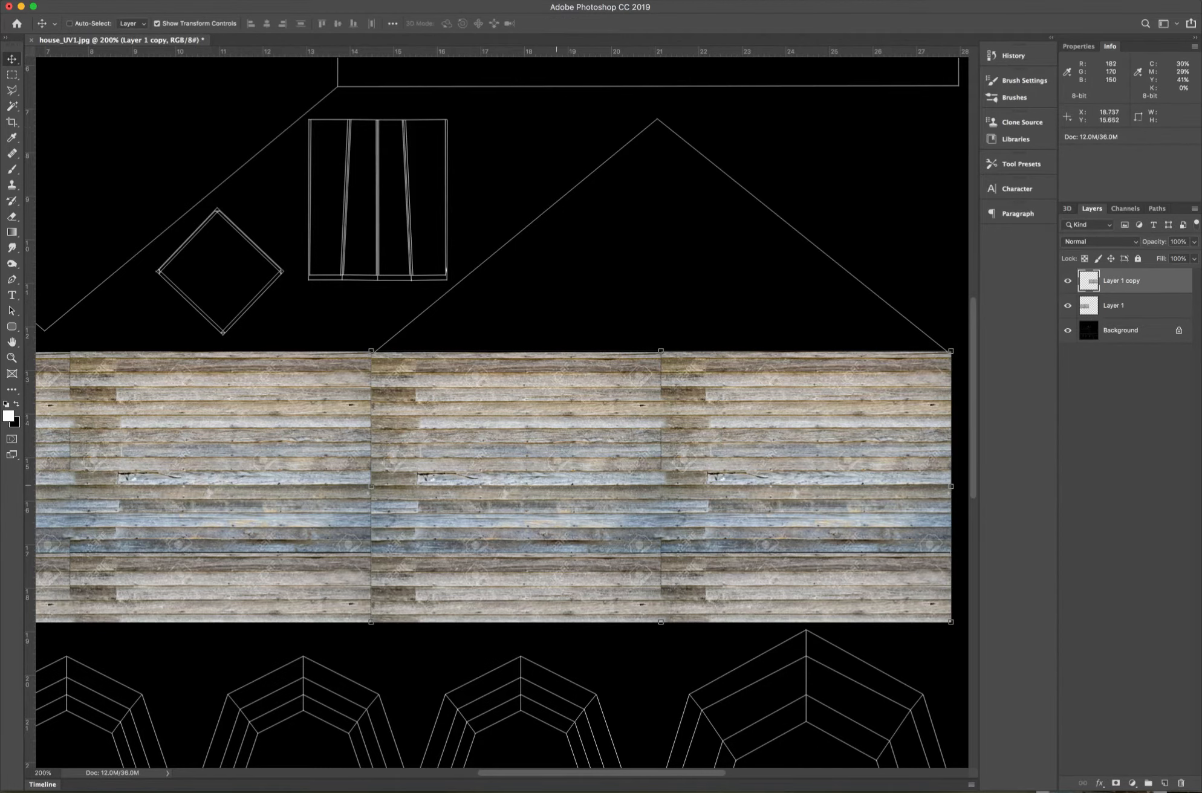
Duplicate the narrowed siding upward over the gable area and nudge the copy flush with the siding below.
drag(578, 473, 576, 212)
key(ctrl+j)
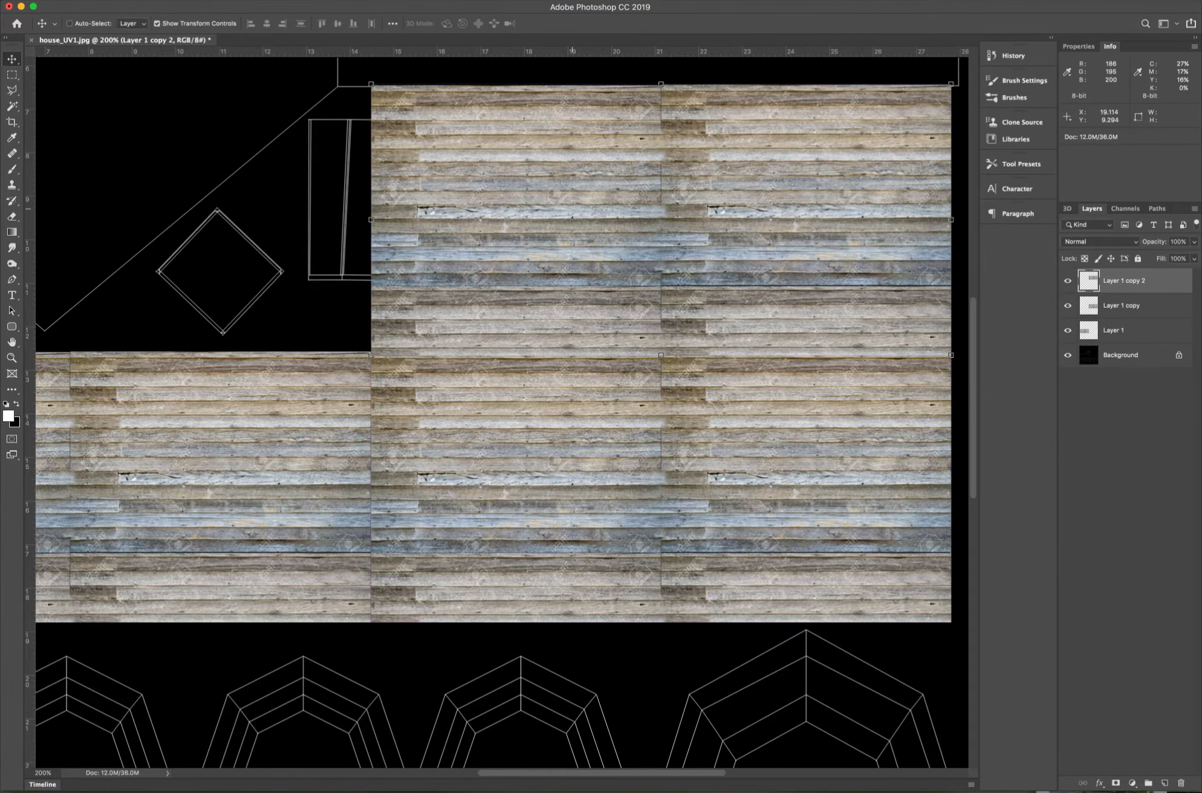
key(Up)
key(Up)
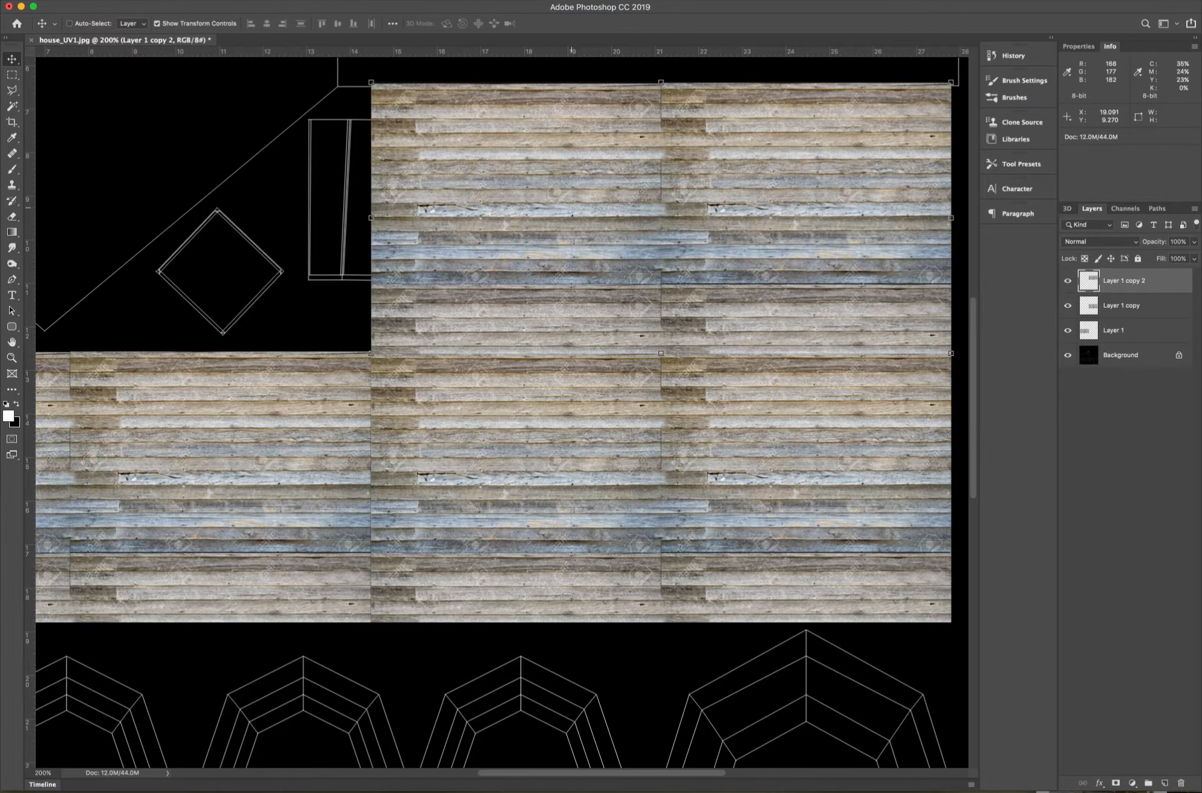
Merge Layer 1, Layer 1 copy and Layer 1 copy 2 into a single siding layer.
click(1121, 305)
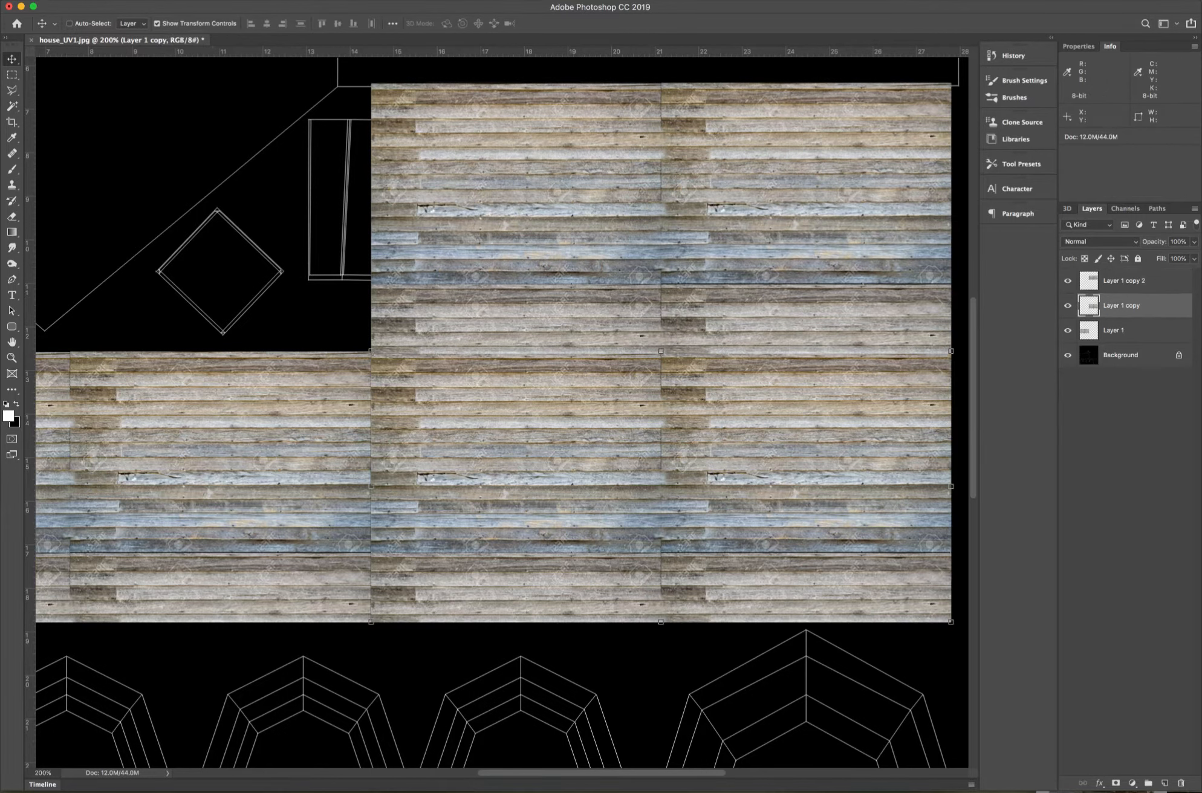
shift+click(1113, 330)
shift+click(1121, 281)
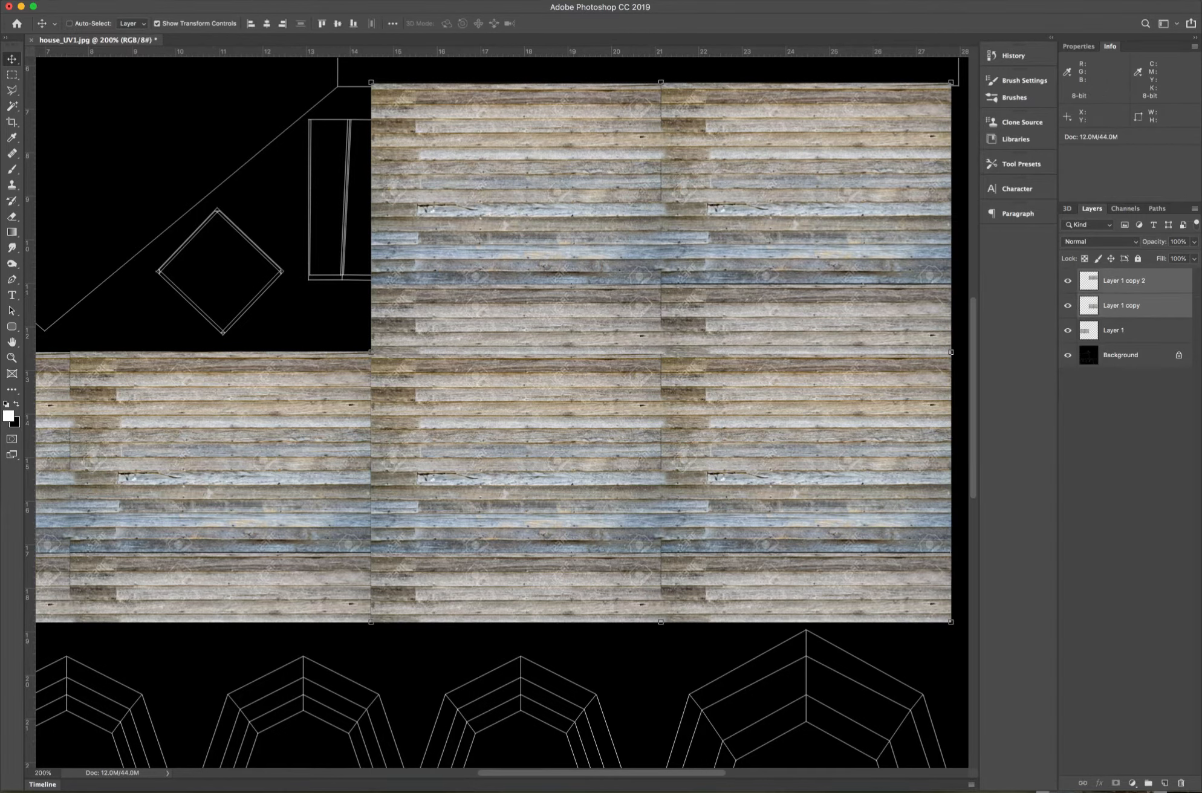
click(1121, 280)
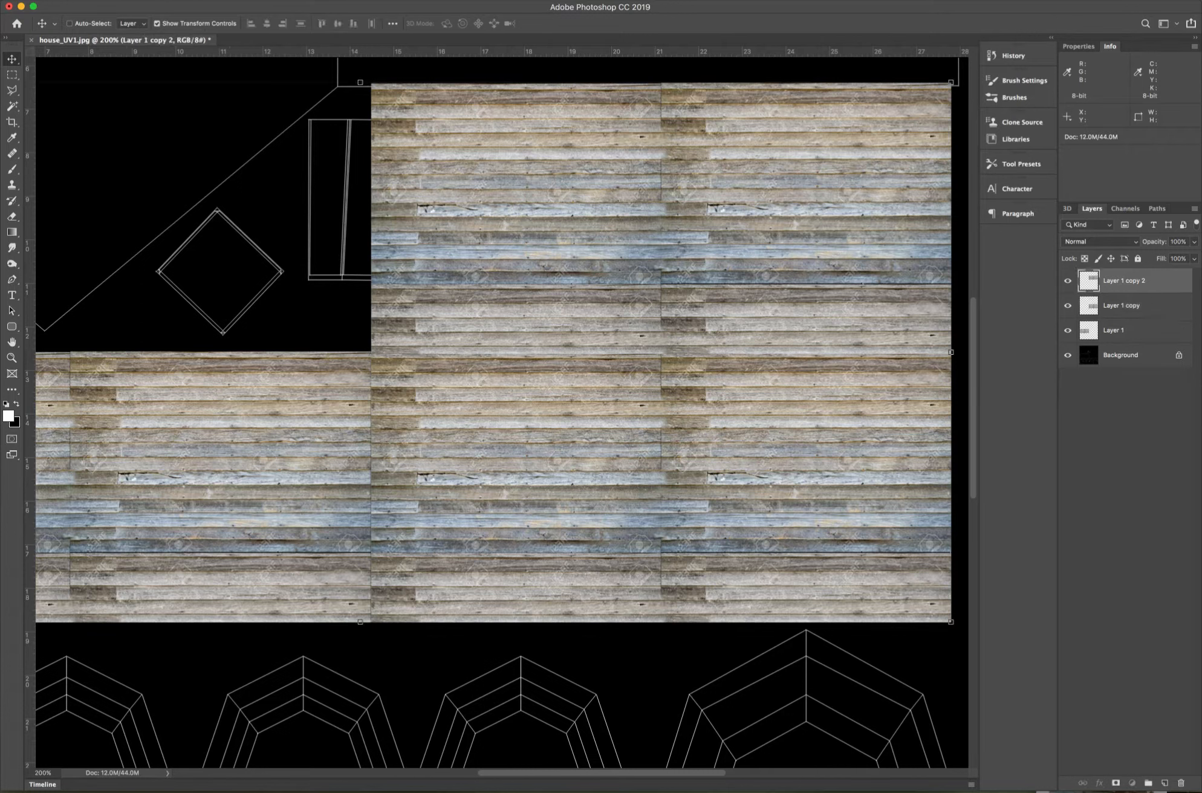
shift+click(1113, 330)
key(super+e)
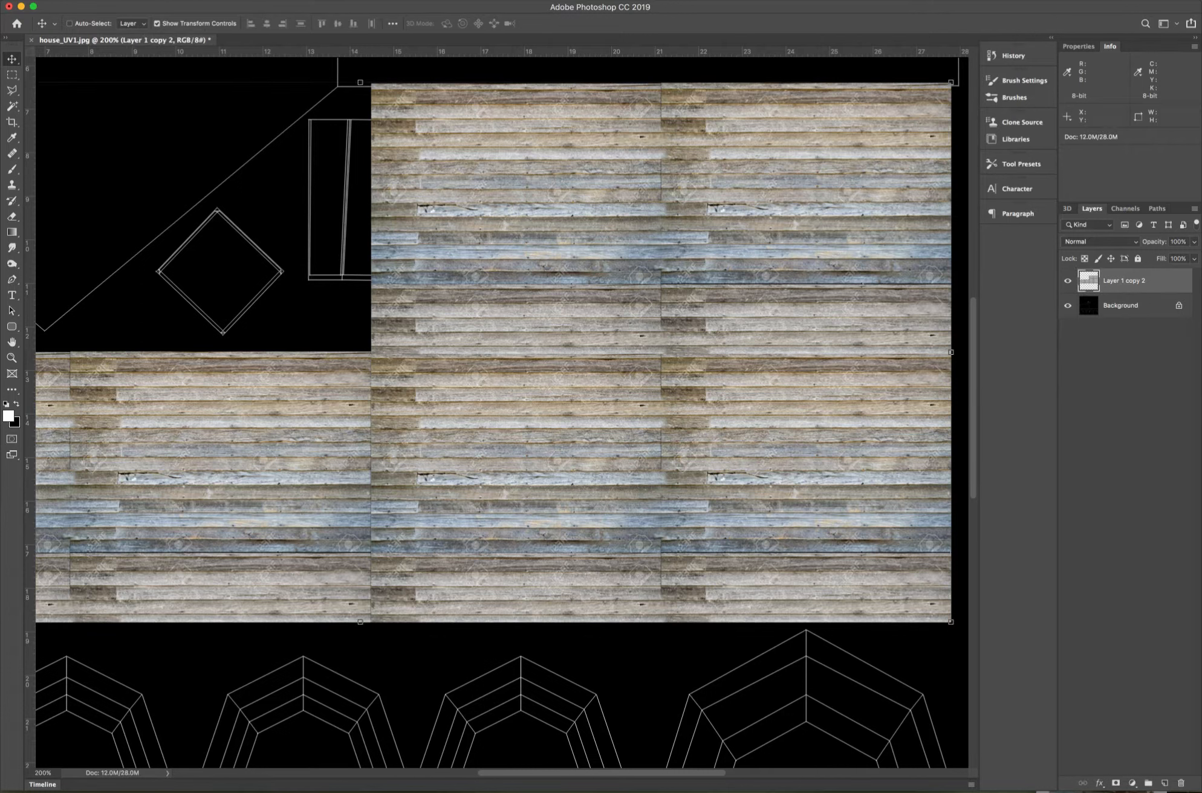
Select the empty area outside the UV shapes on the Background with the Magic Wand and delete the siding layer's pixels inside it.
click(1120, 305)
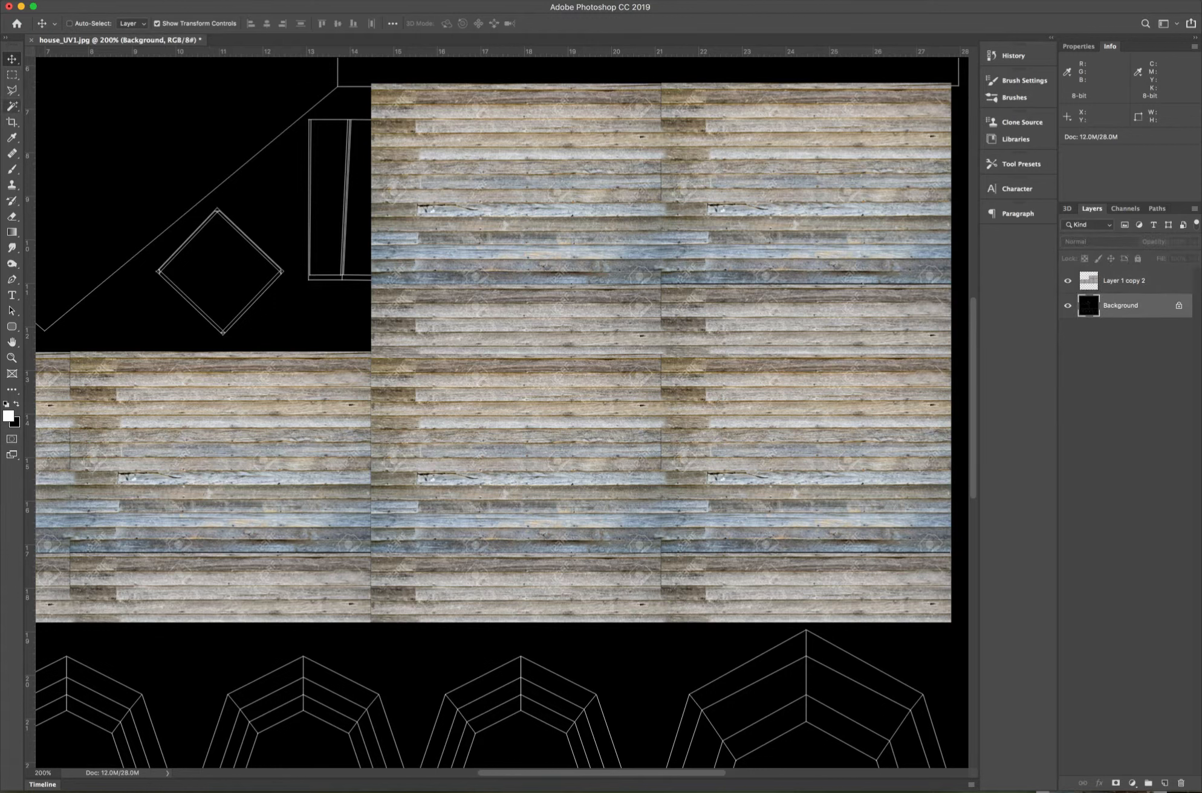
click(12, 106)
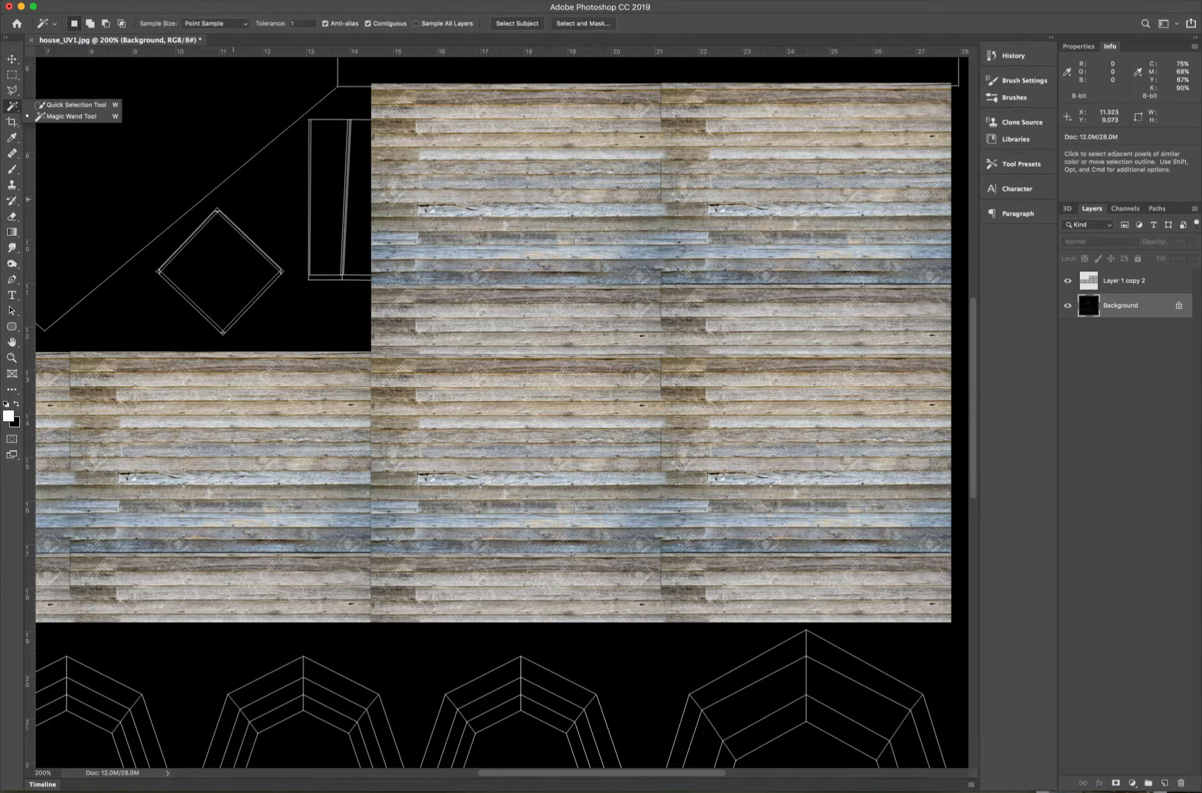
key(Escape)
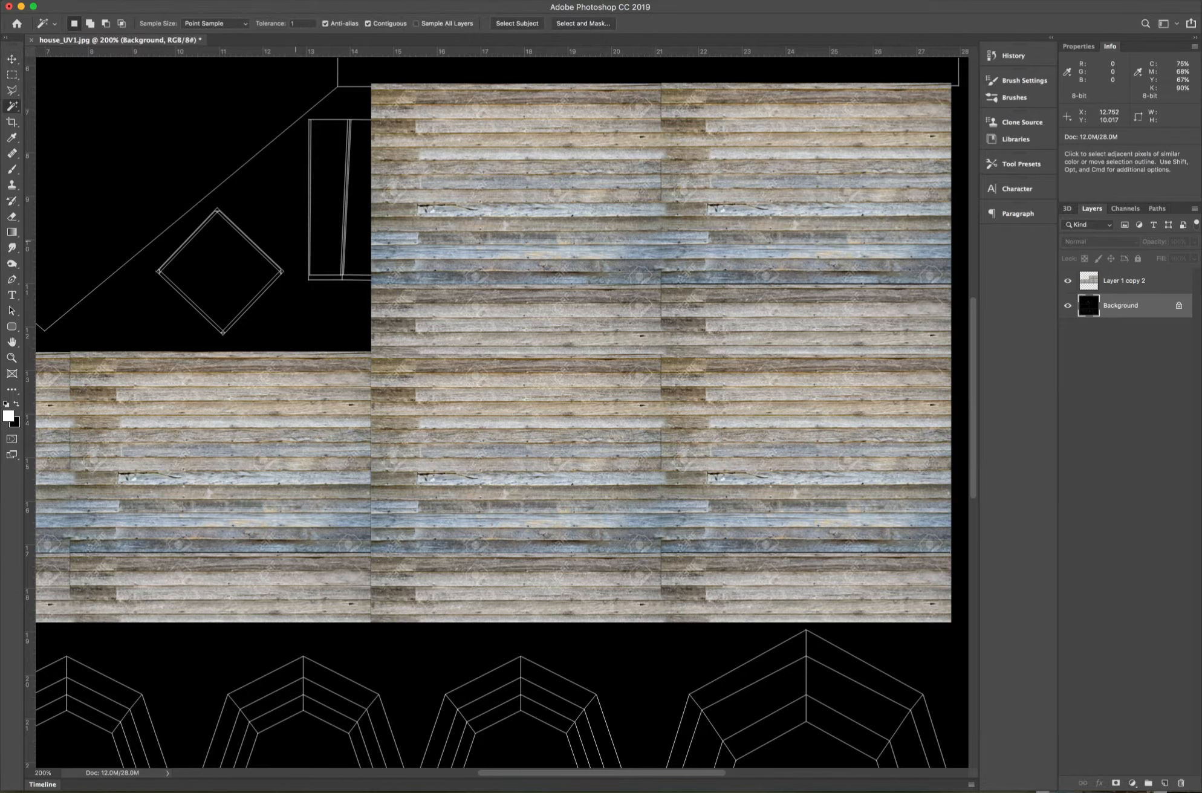
click(319, 310)
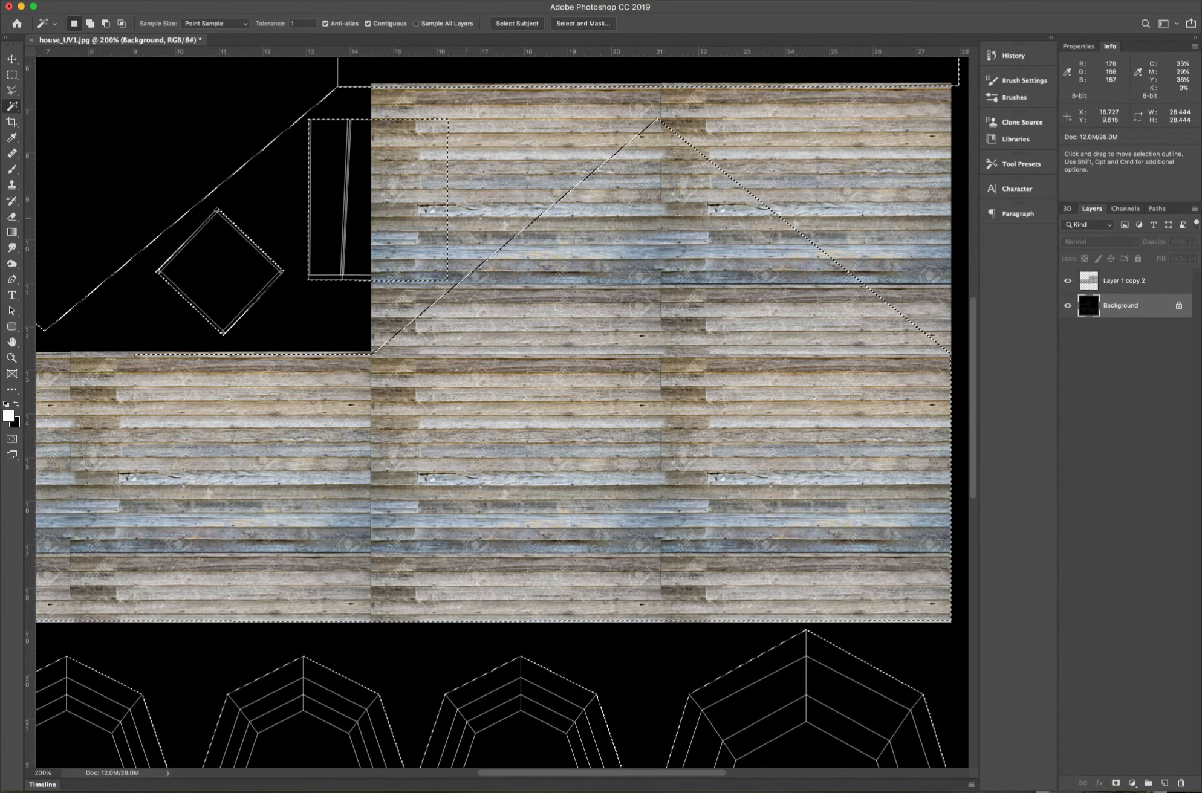
click(1121, 280)
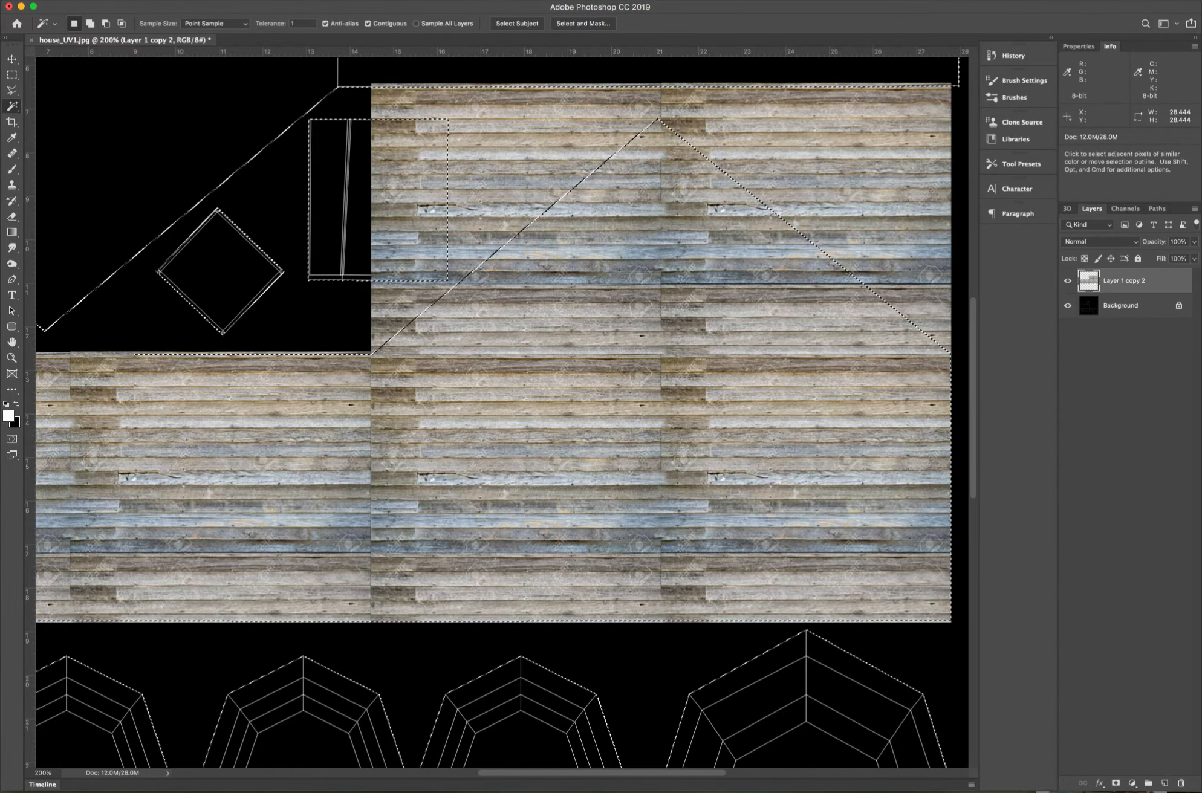
key(Delete)
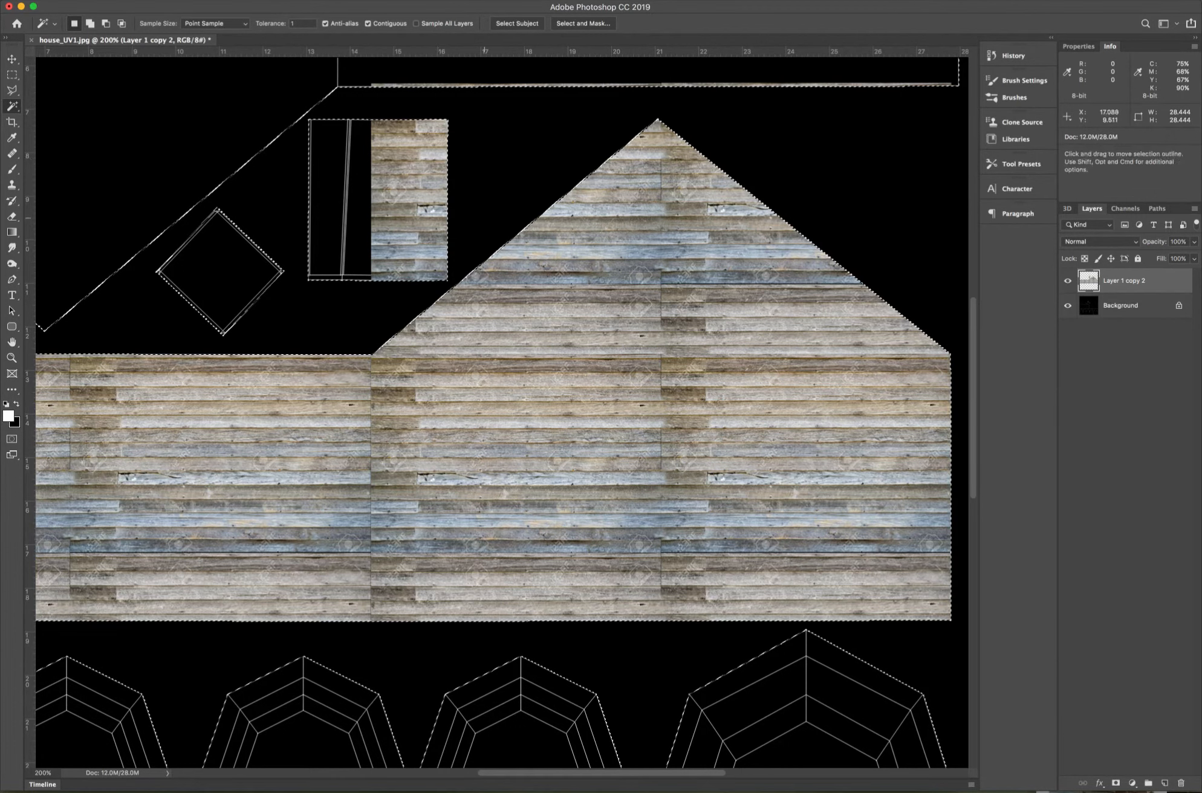
Marquee-select the leftover siding over the small panelled rectangle, about 2.26 by 3.99 in, delete it and clear the selection.
click(12, 74)
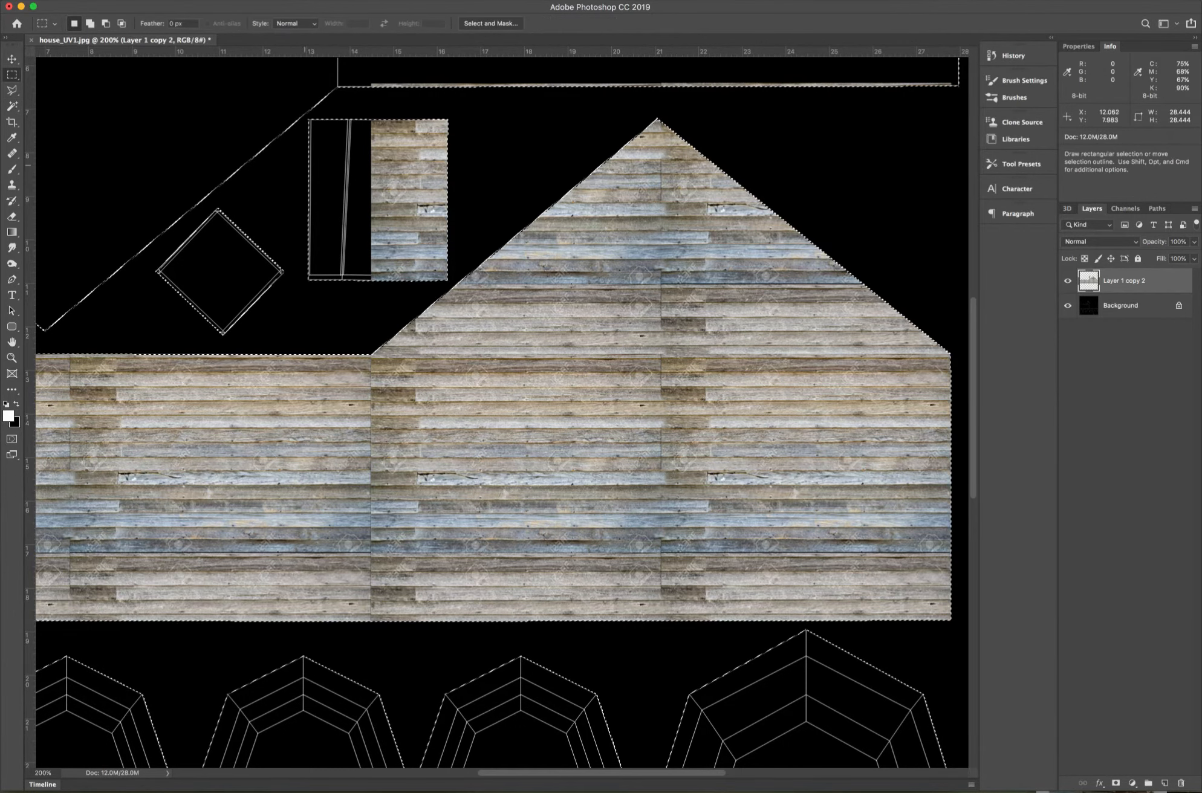
key(super+d)
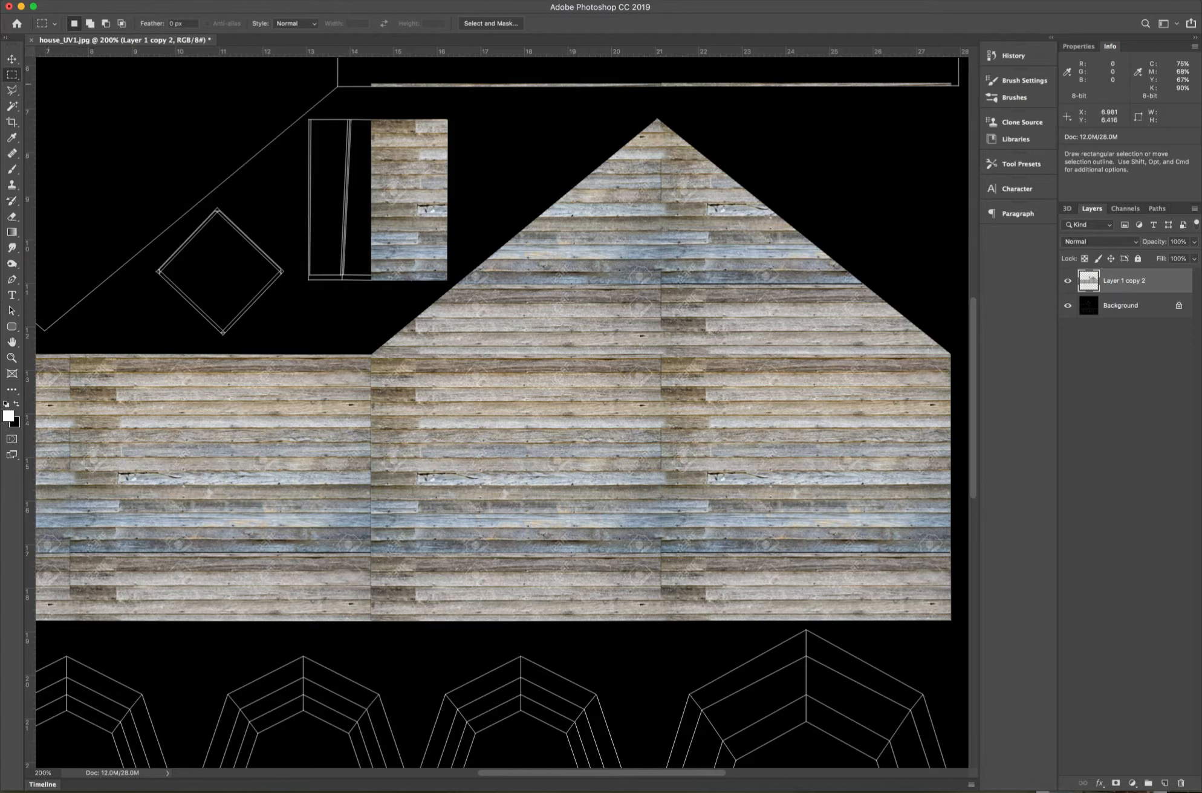
drag(352, 110, 448, 282)
key(Delete)
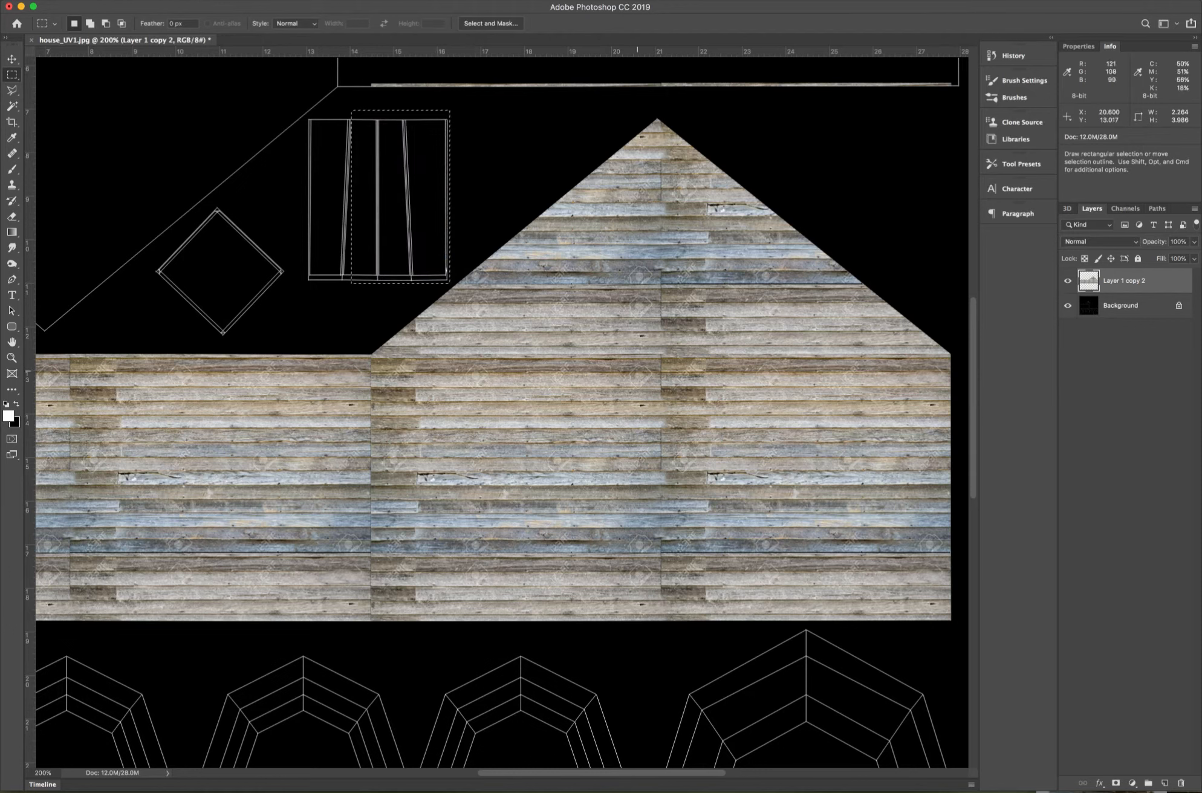
right_click(641, 373)
key(Escape)
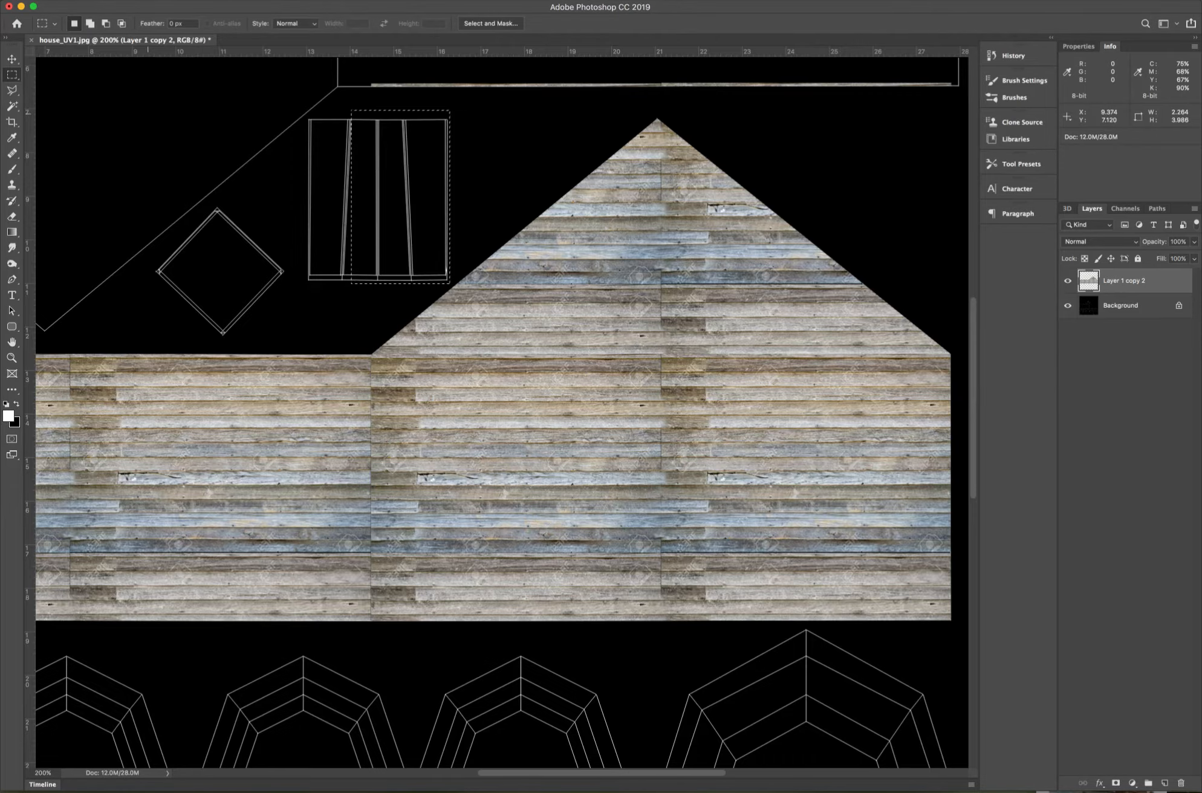
key(super+minus)
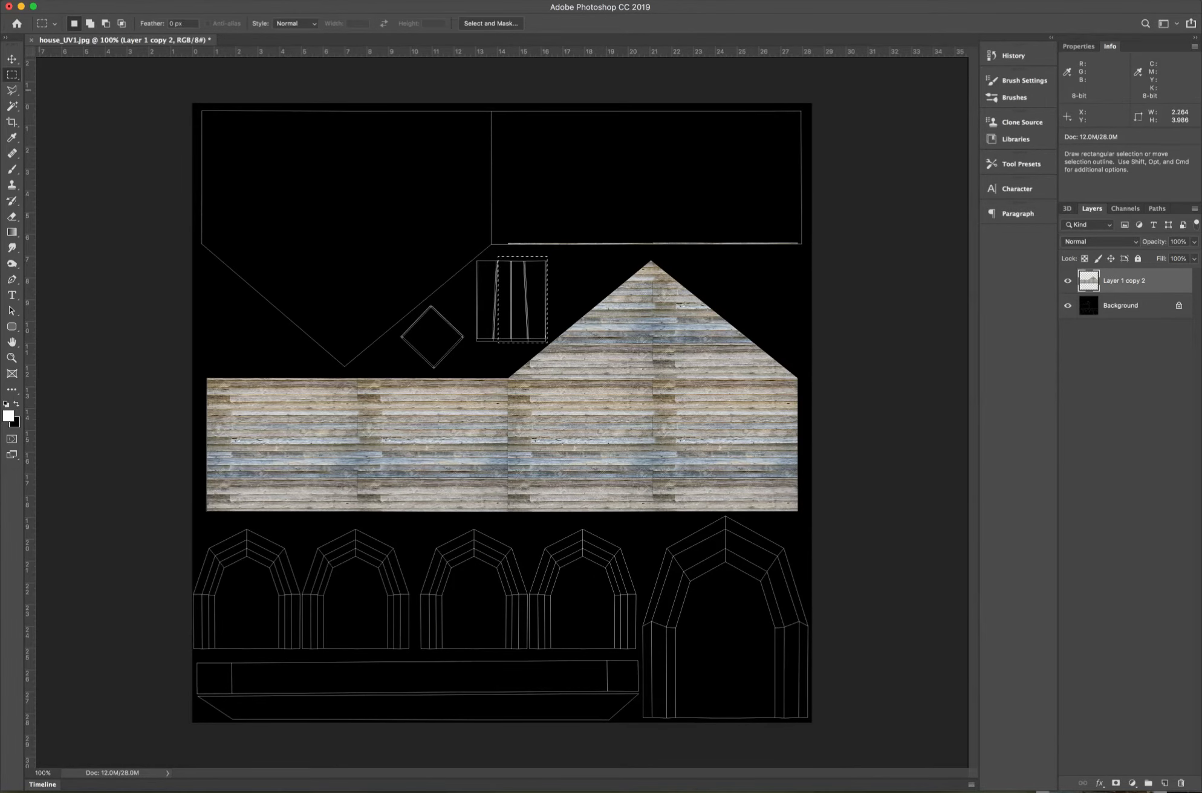
key(super+d)
Duplicate the siding layer, rotate the copy 180° and place it over the upper gabled wall outline.
key(v)
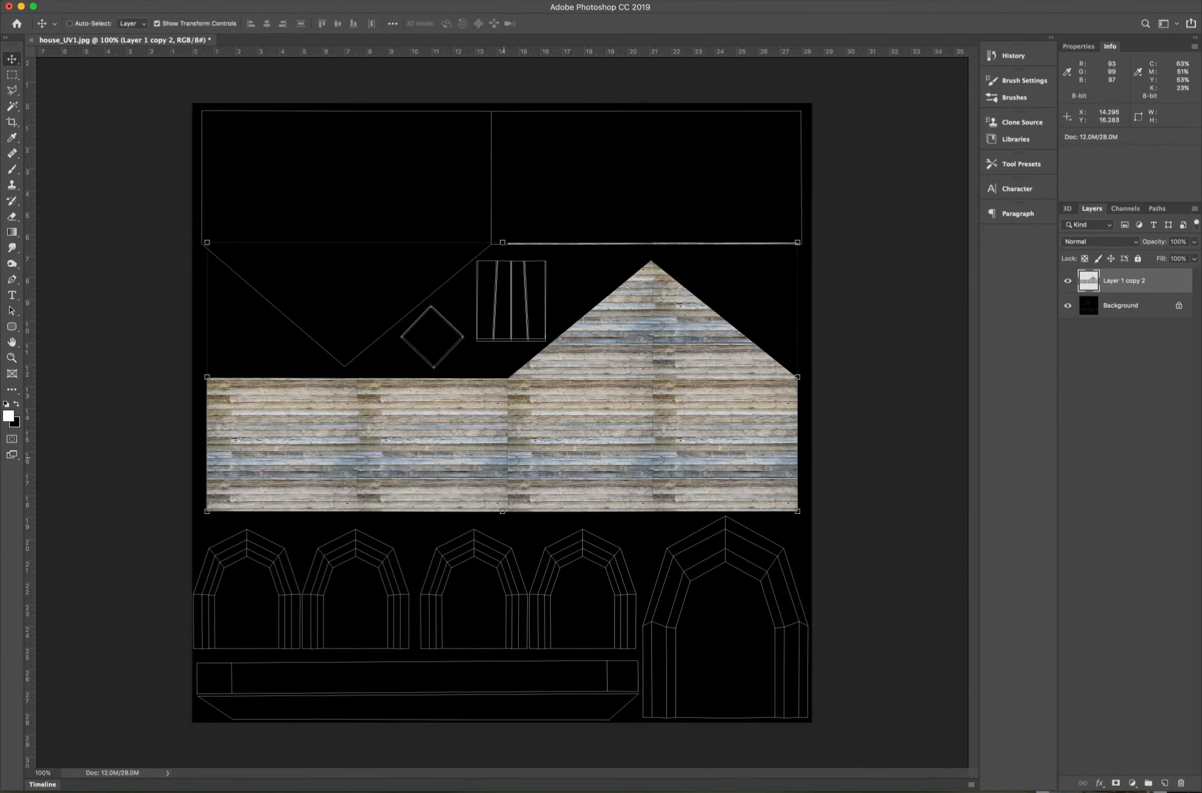
drag(562, 413, 562, 242)
drag(810, 64, 12, 423)
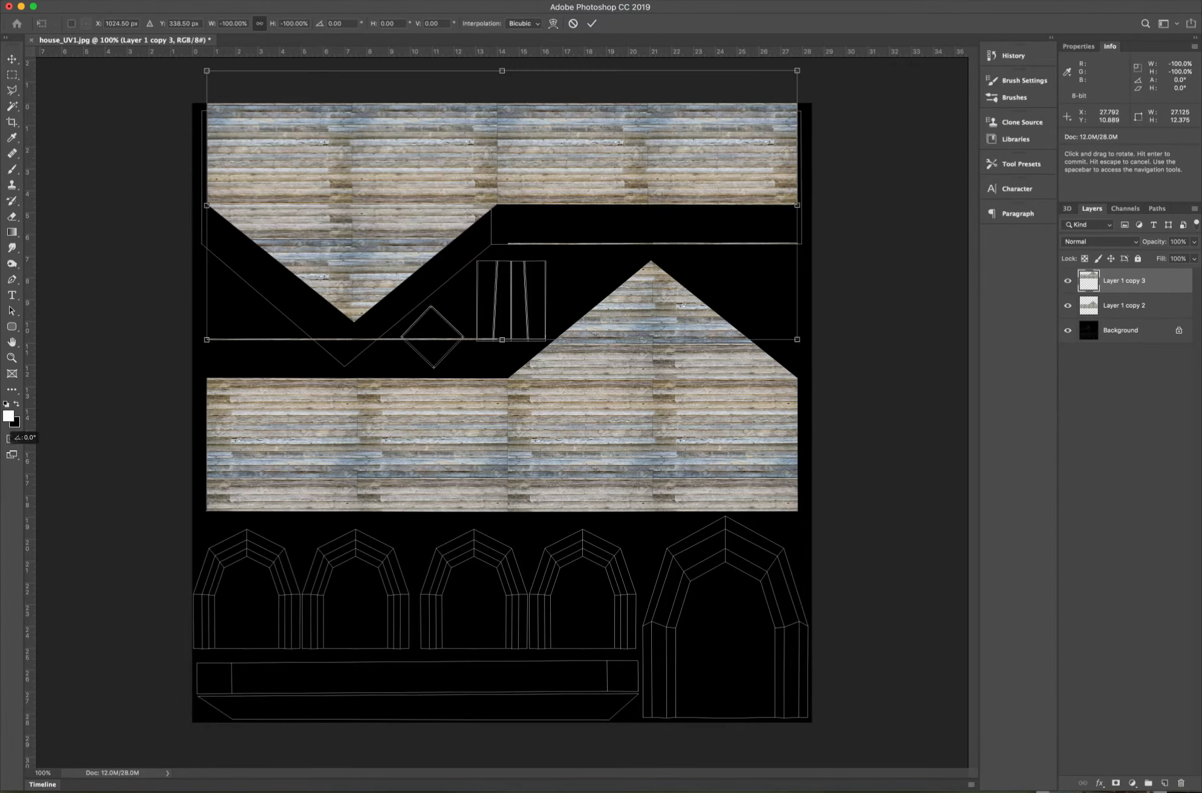
drag(601, 272, 601, 272)
drag(608, 125, 601, 160)
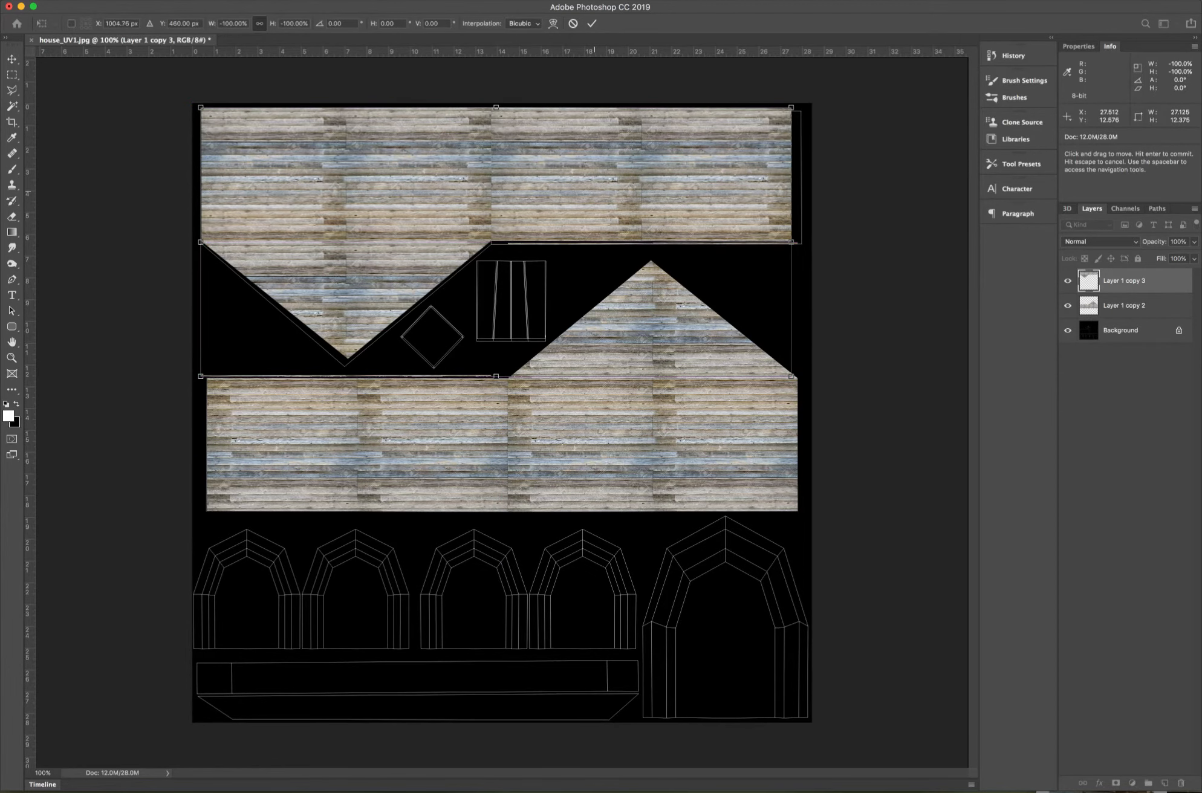
Nudge the rotated siding to about X 995.76 px, Y 486 px so its gable tip meets the upper outline's lowest point.
key(Down)
key(Down)
key(Down)
key(Down)
key(Down)
key(Down)
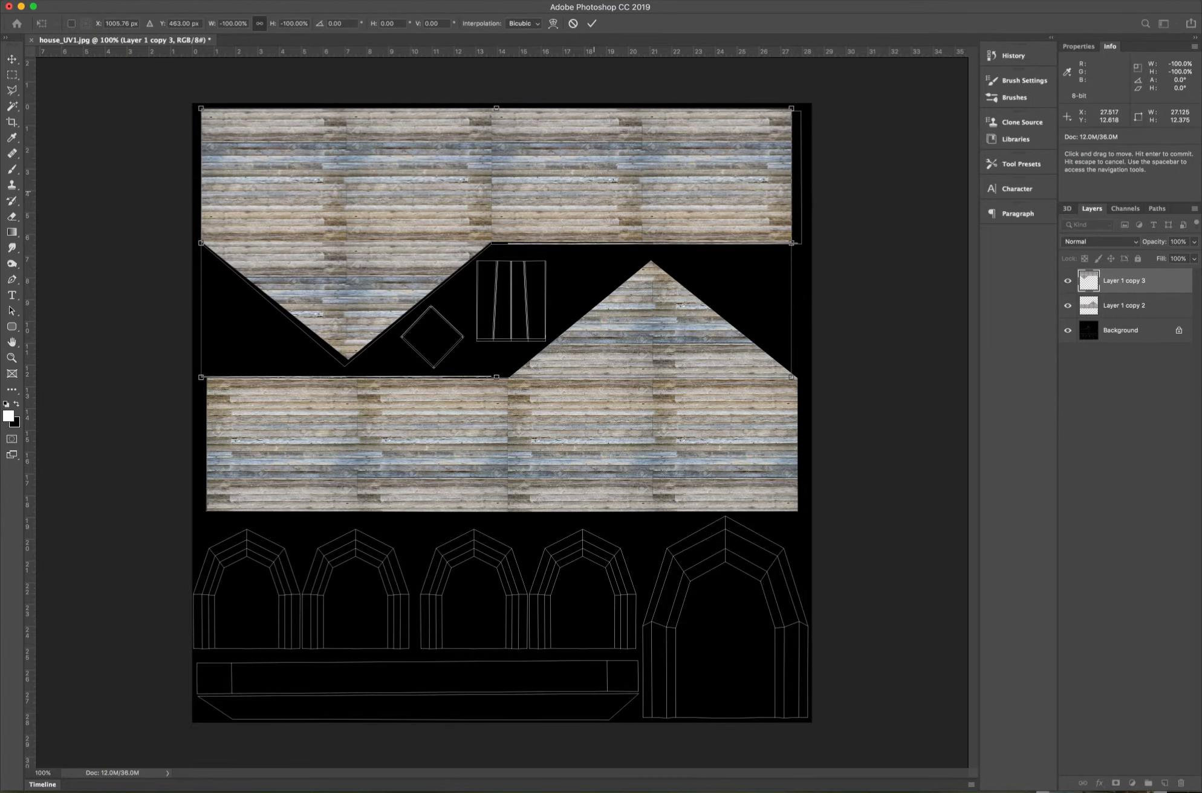
key(Right)
key(Right)
key(Down)
key(Down)
key(Down)
key(Down)
key(Down)
key(Down)
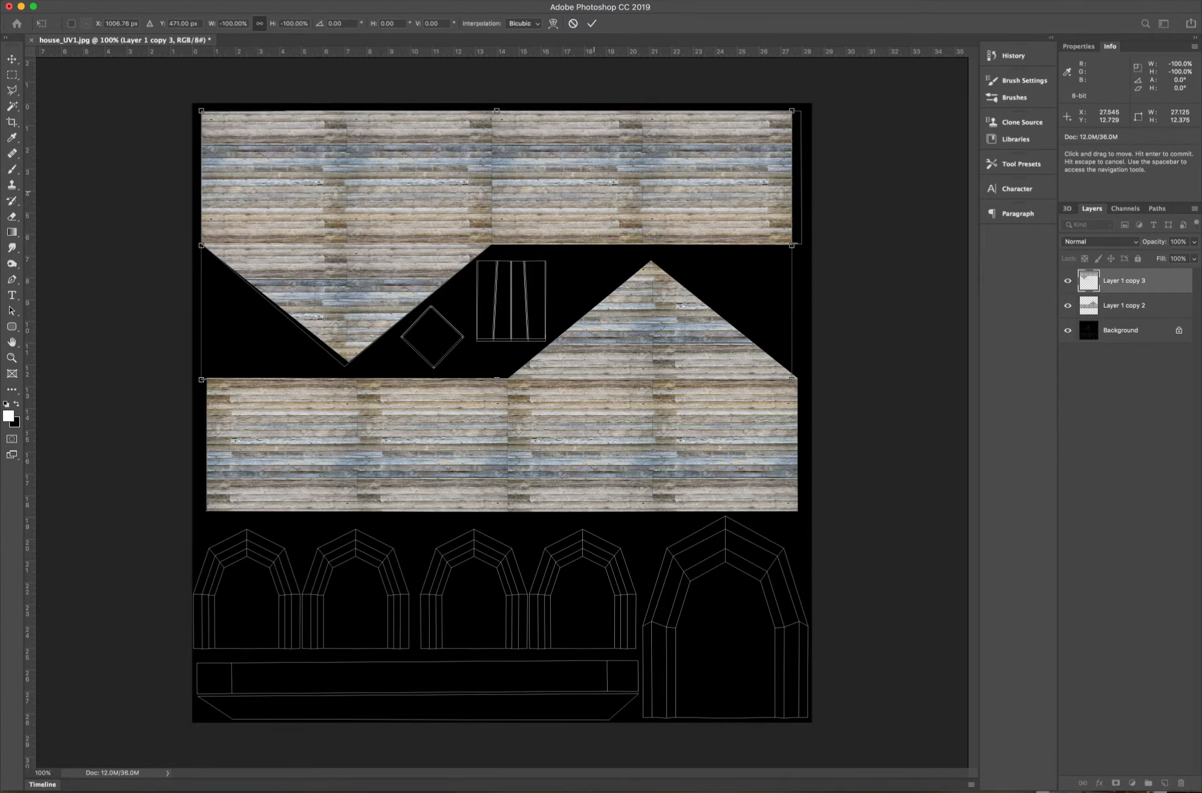
key(Left)
key(Left)
key(Down)
key(Down)
key(Down)
key(Down)
key(Down)
key(Left)
key(Left)
key(Left)
key(Left)
key(Left)
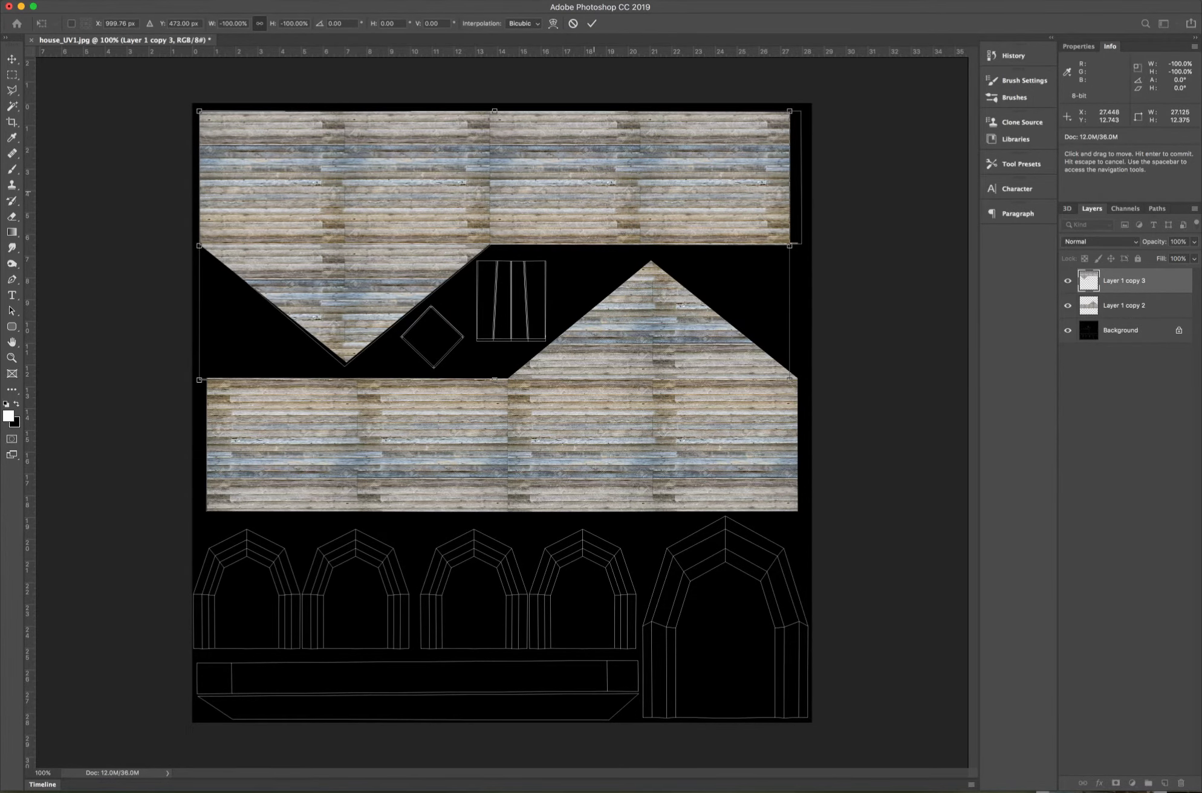
key(Down)
key(Down)
key(Down)
key(Down)
key(Down)
key(Down)
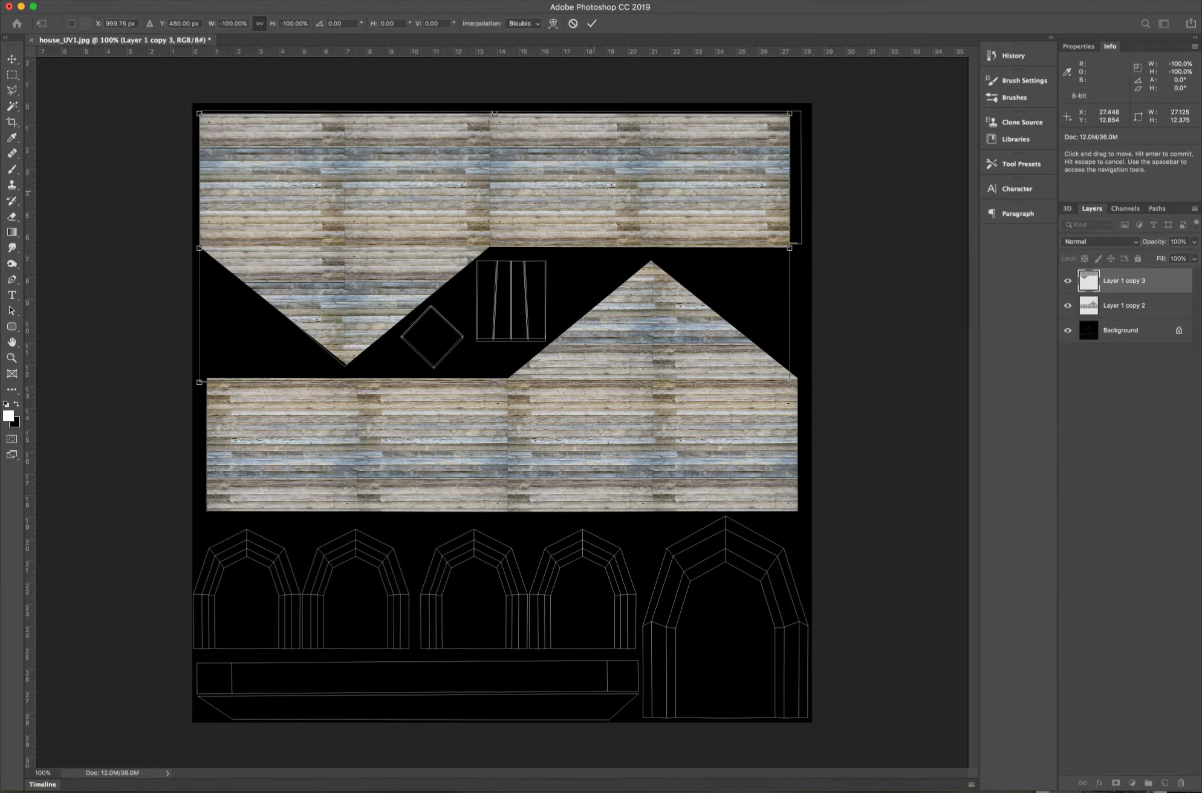
key(Left)
key(Left)
key(Left)
key(Left)
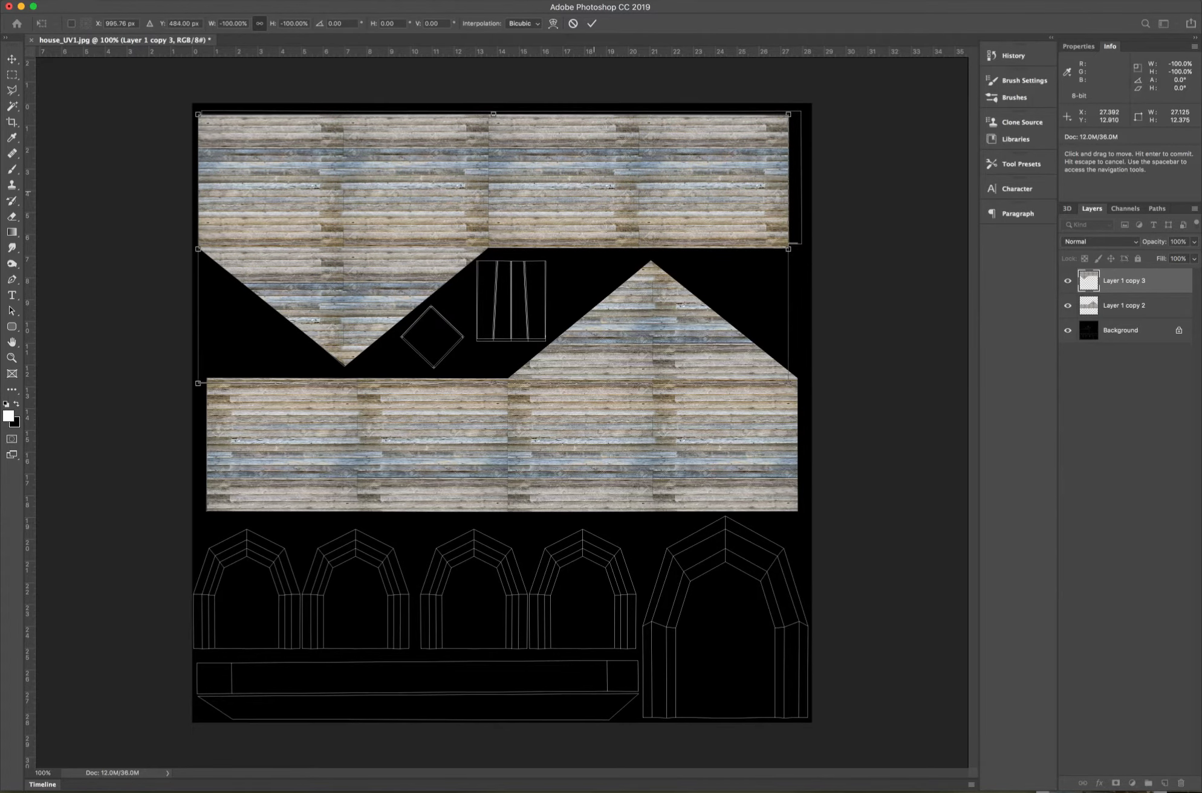
key(Down)
key(Down)
key(Down)
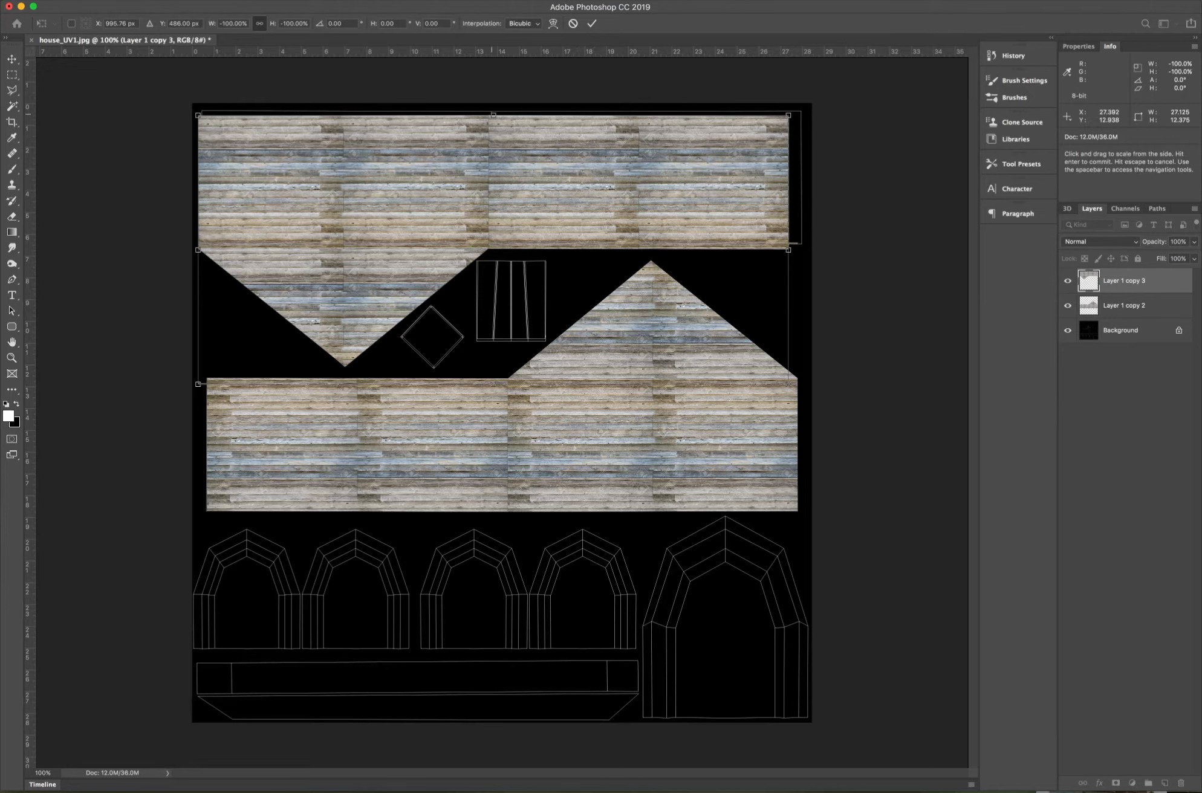
Stretch the rotated siding to about 102.5% width and 101.8% height to cover the upper wall outline, and apply the transform.
drag(493, 114, 493, 110)
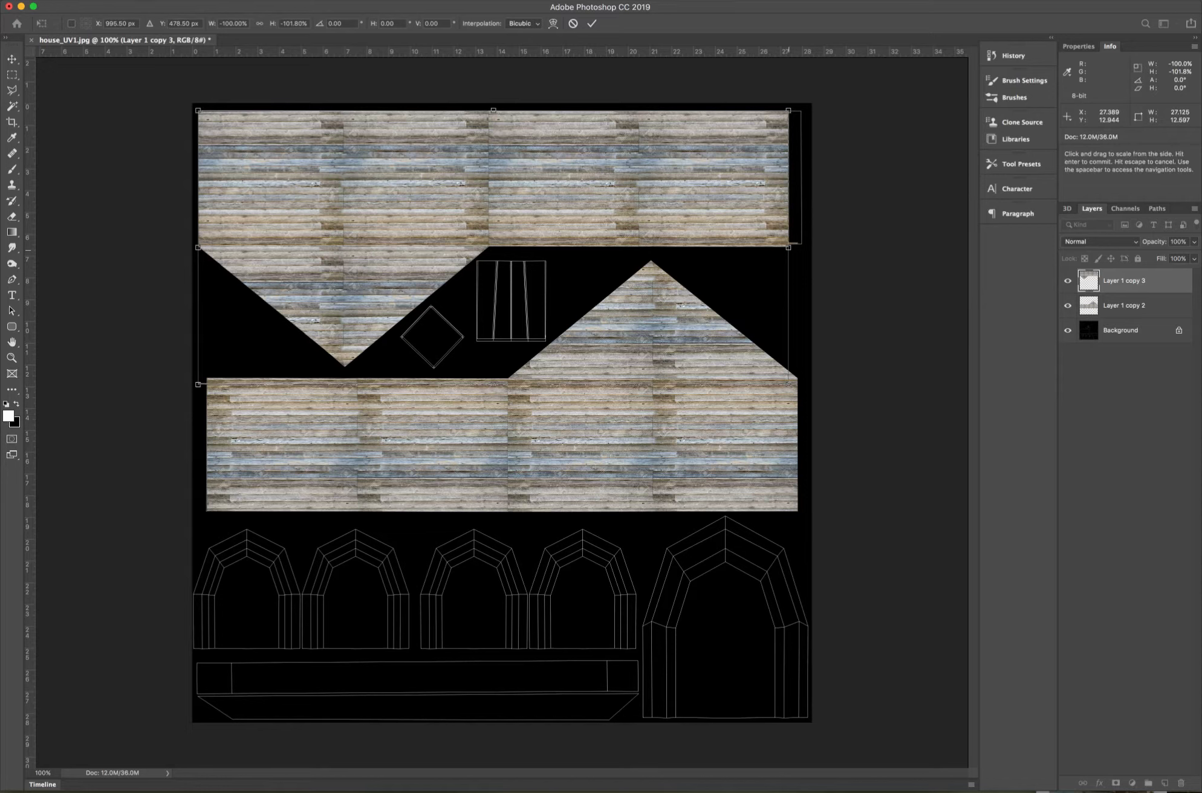
drag(788, 247, 803, 247)
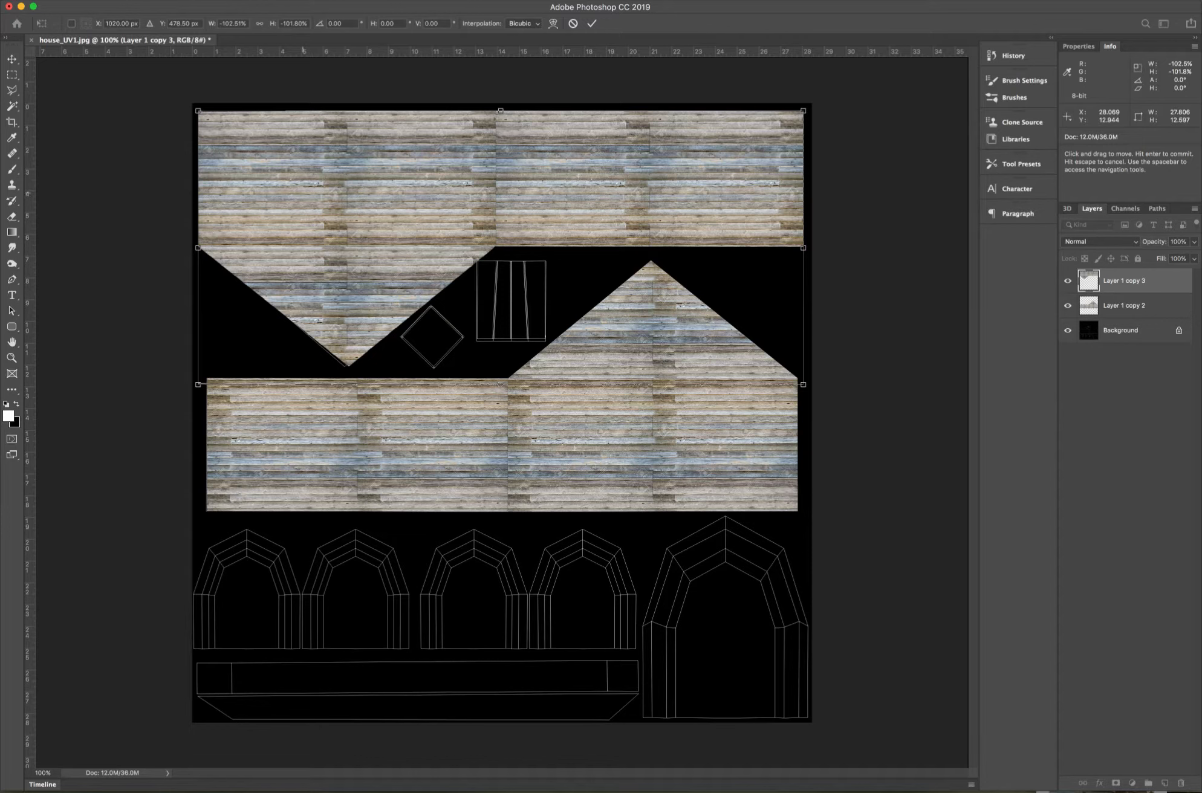
key(super+plus)
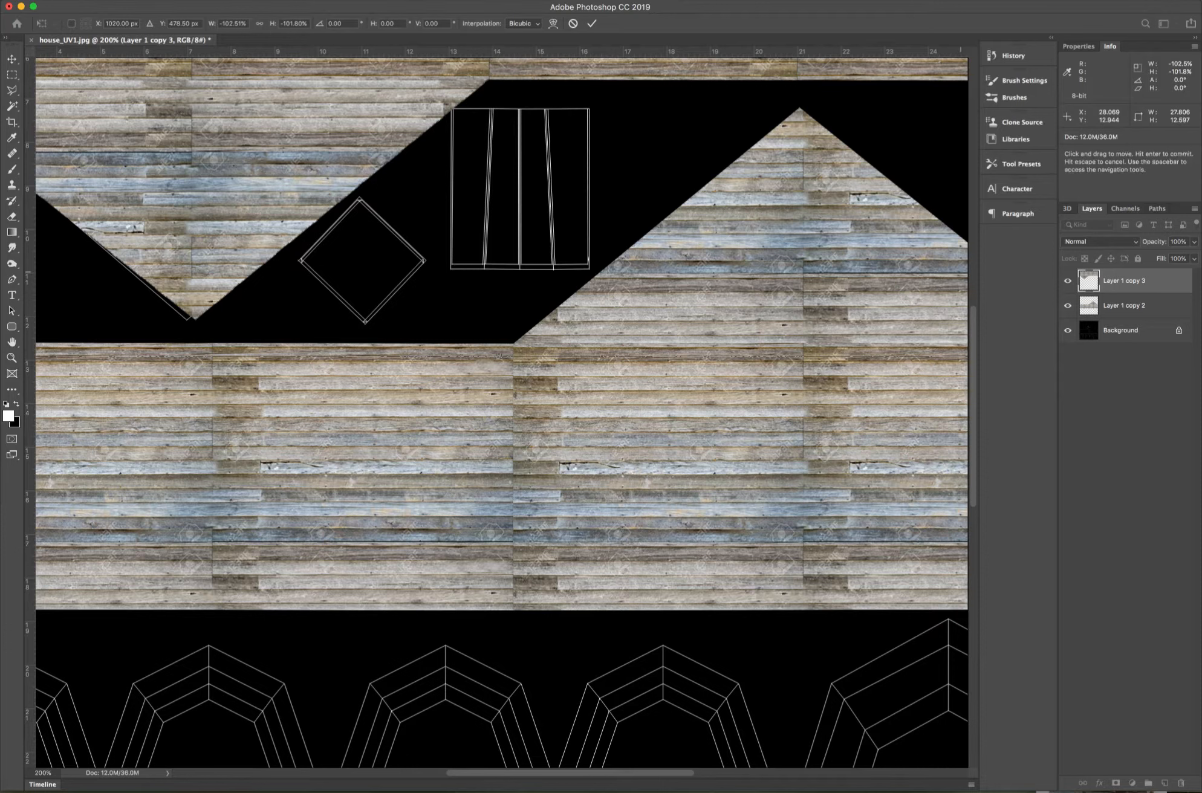
key(Return)
Copy a small rectangle of light planks from Layer 1 copy 2 to a new layer and move it over the lower wall's left seam.
key(alt+bracketleft)
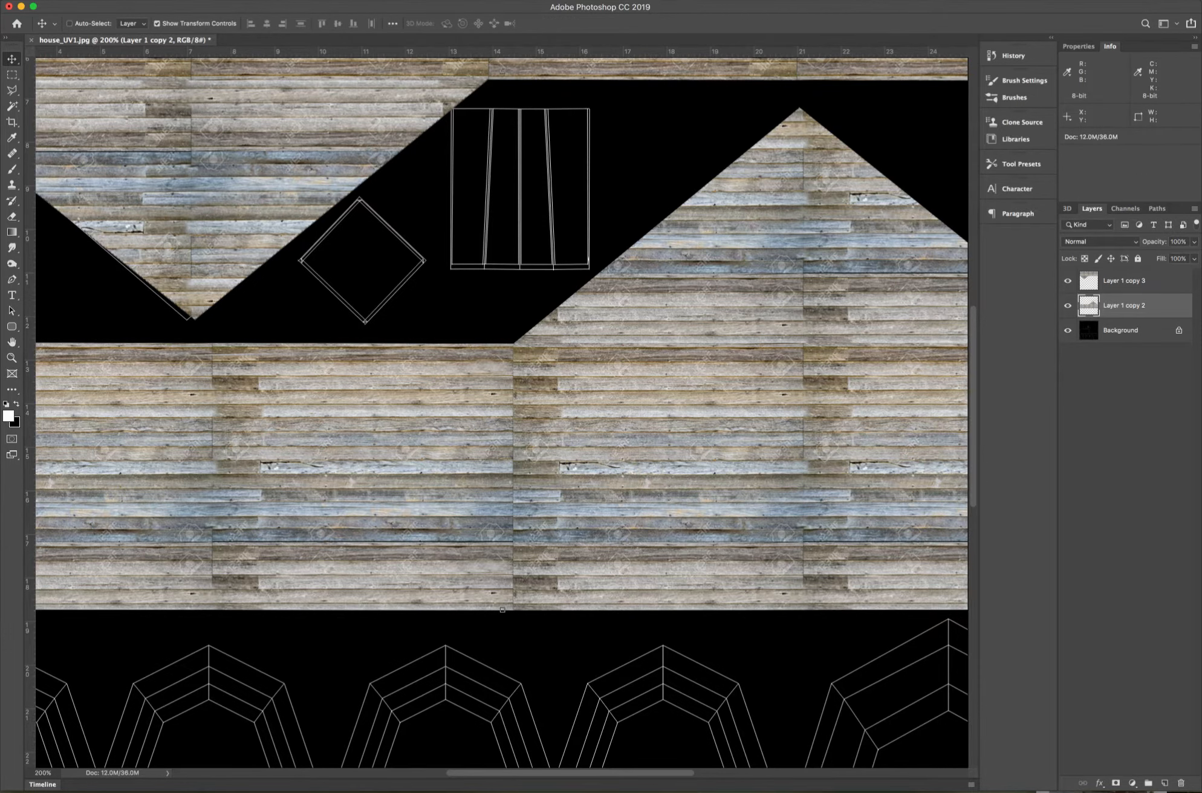
key(m)
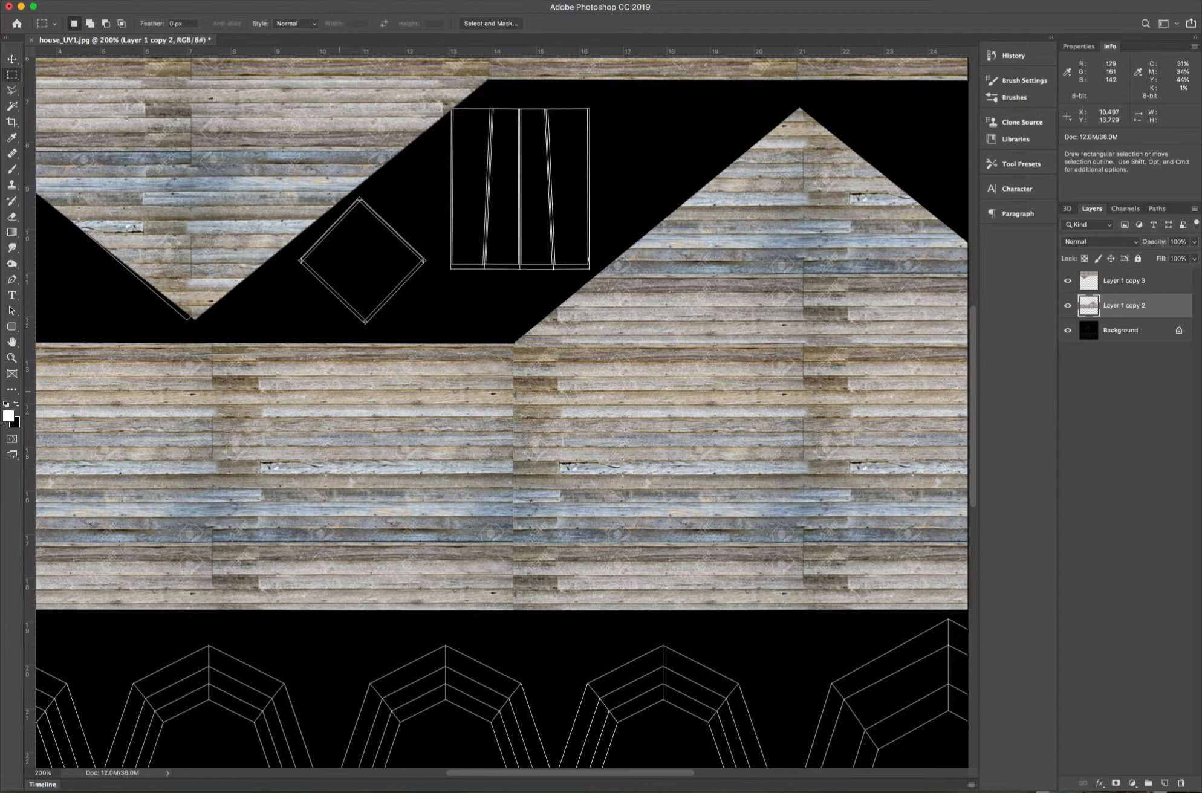
drag(339, 391, 429, 419)
key(super+j)
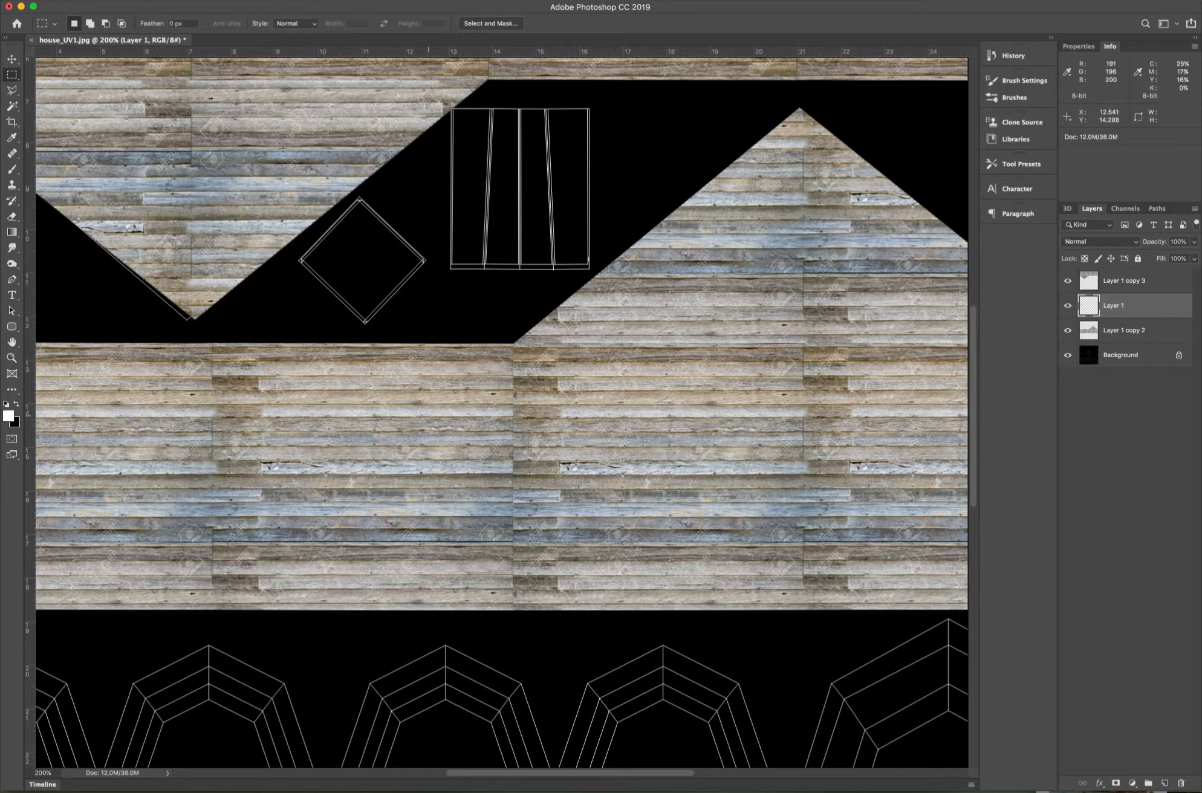
key(v)
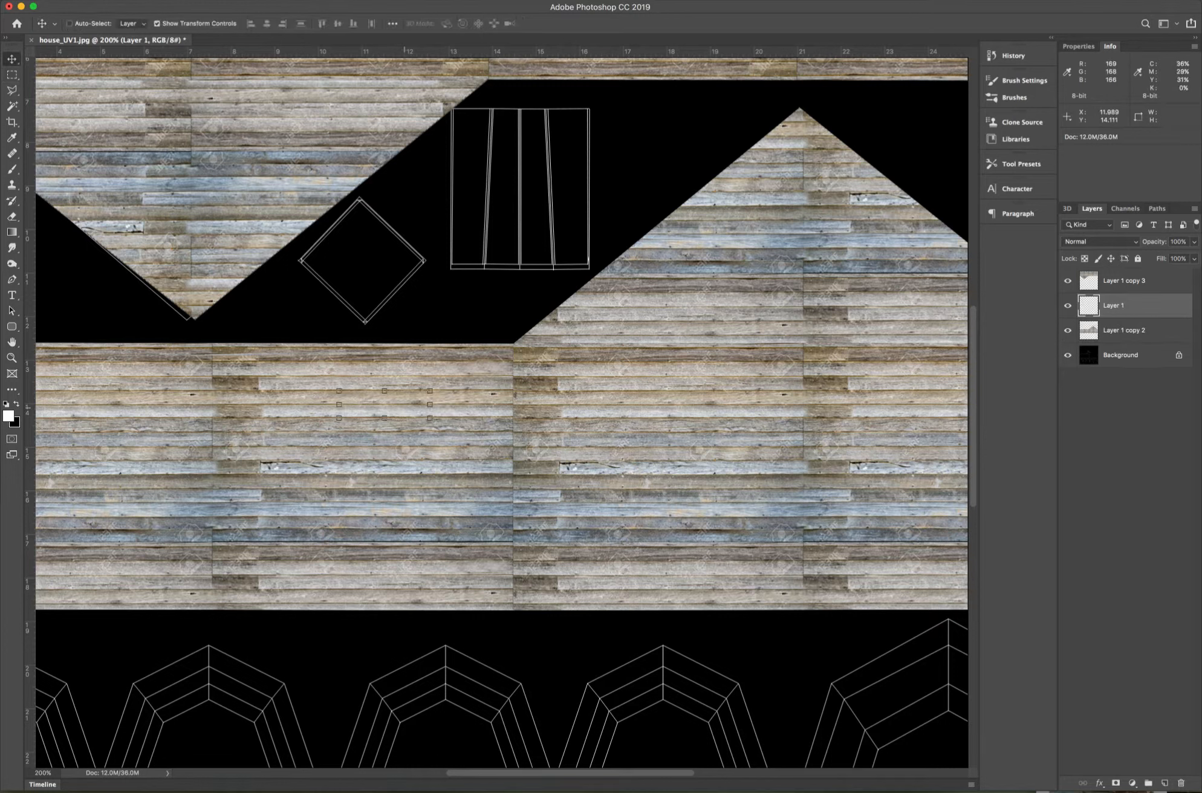
drag(400, 408, 288, 405)
key(Return)
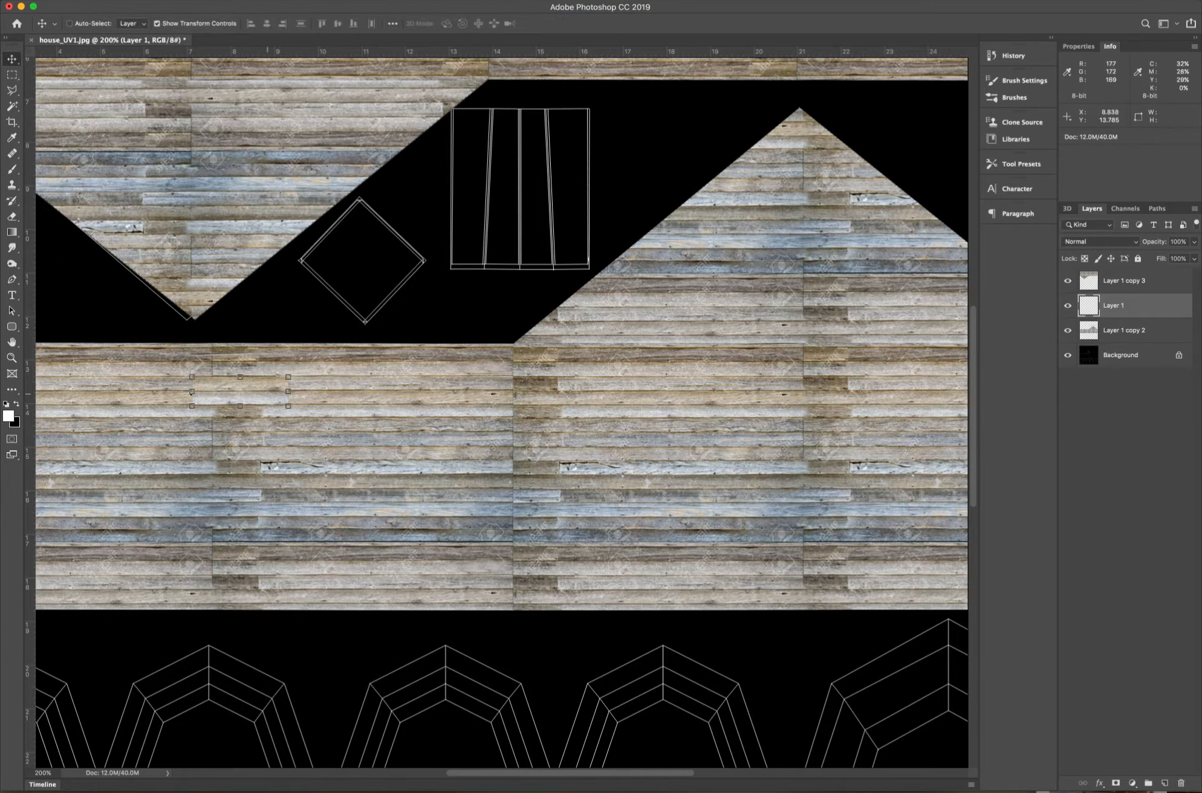
Duplicate the plank patch onto the lower wall's middle seam and set its saturation to -48 with Hue/Saturation.
drag(267, 394, 572, 495)
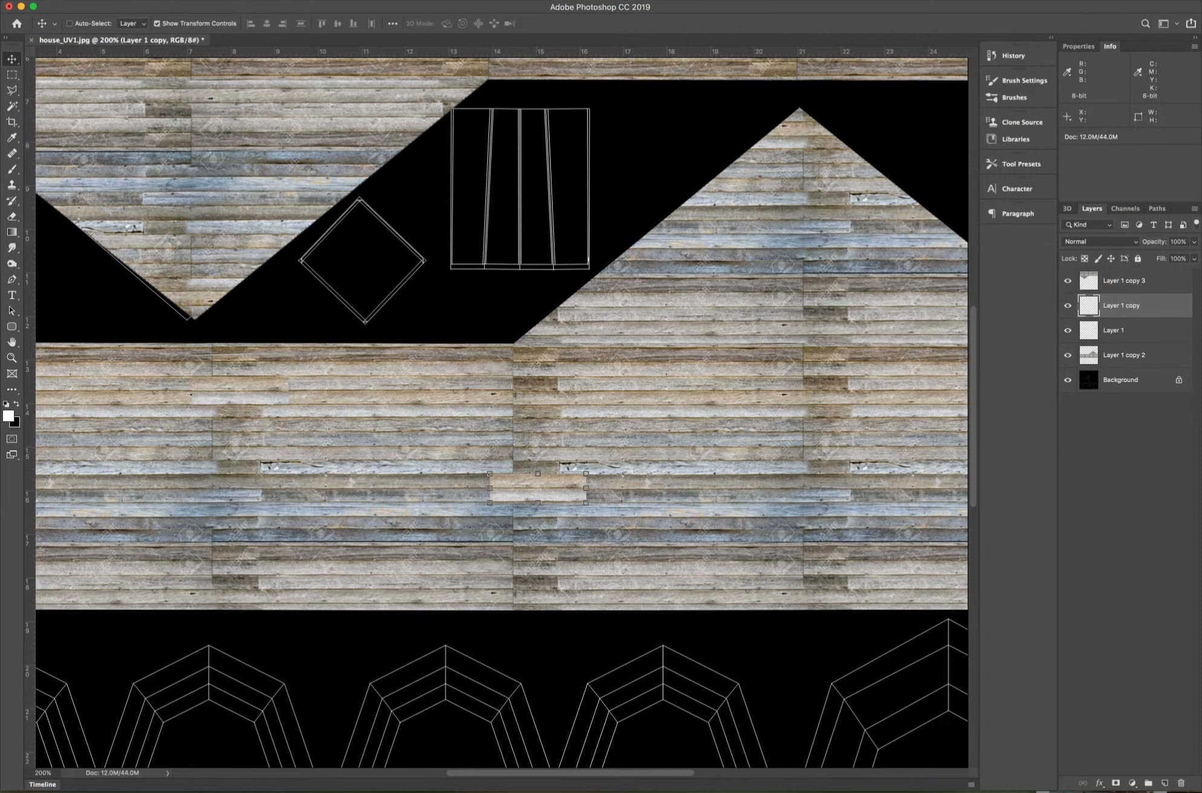
click(165, 1)
mouse_move(187, 25)
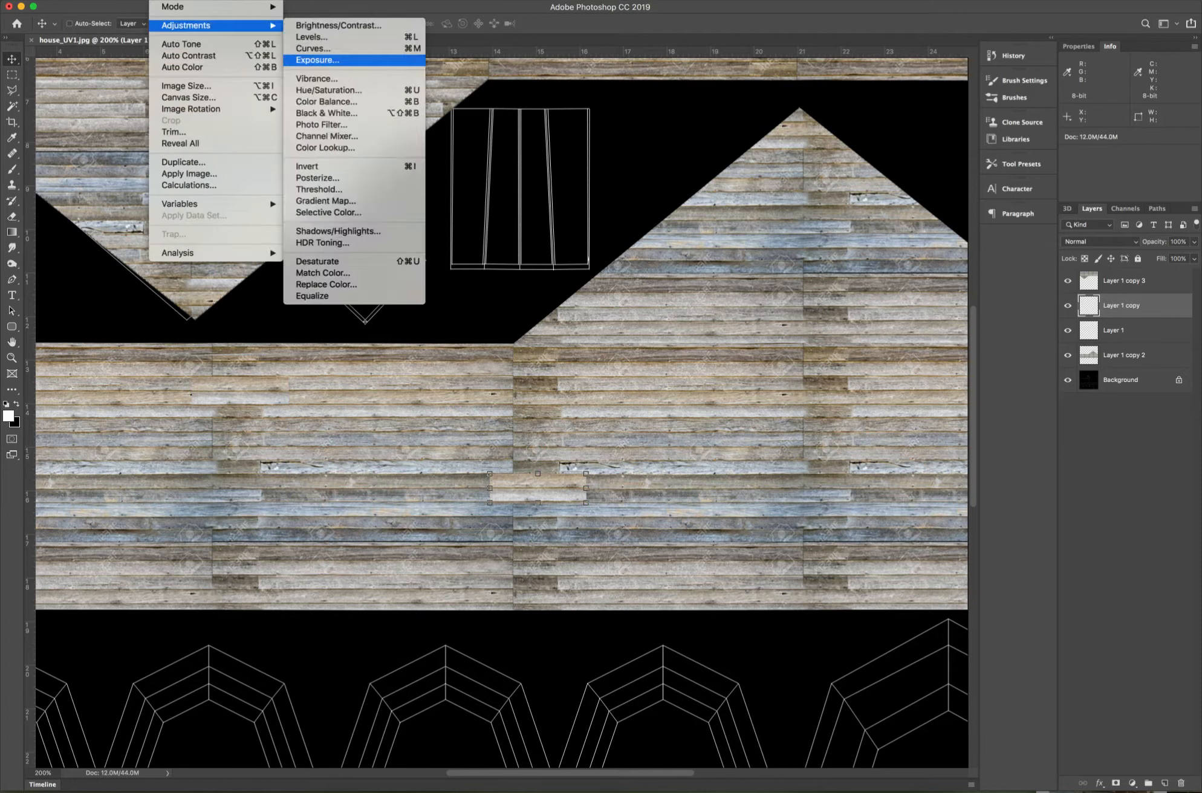
click(330, 90)
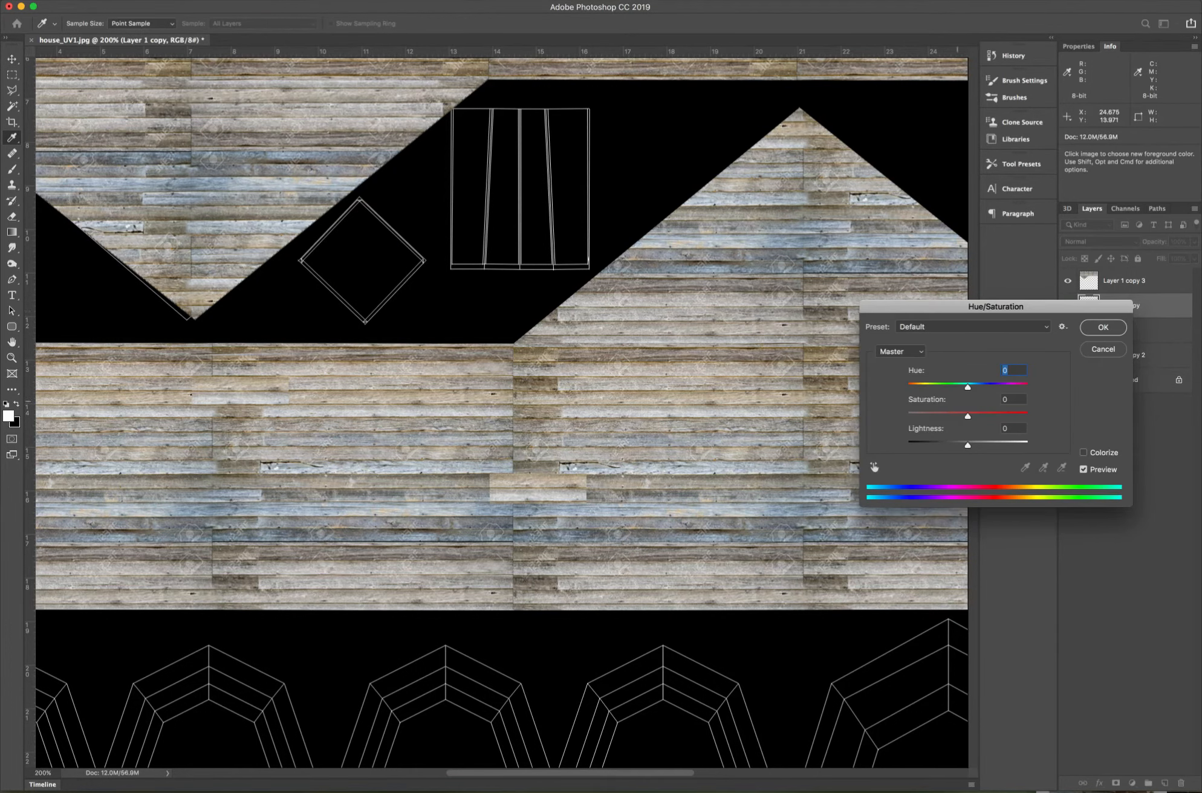
key(Tab)
text(-19)
key(Down)
key(Down)
key(Down)
key(Down)
key(Down)
key(Down)
key(Down)
key(Down)
key(Down)
key(Down)
key(Down)
key(Down)
key(Down)
key(Down)
key(Down)
key(Down)
key(Down)
key(Down)
key(Down)
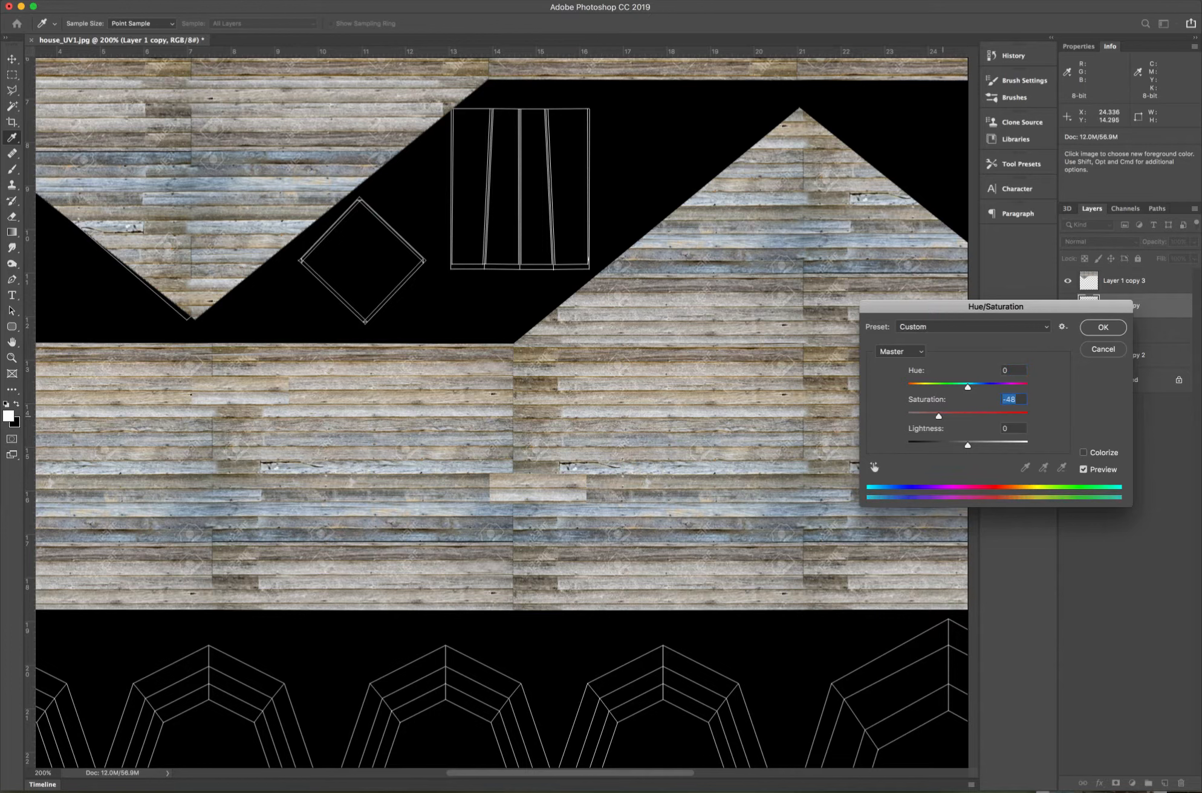
key(Return)
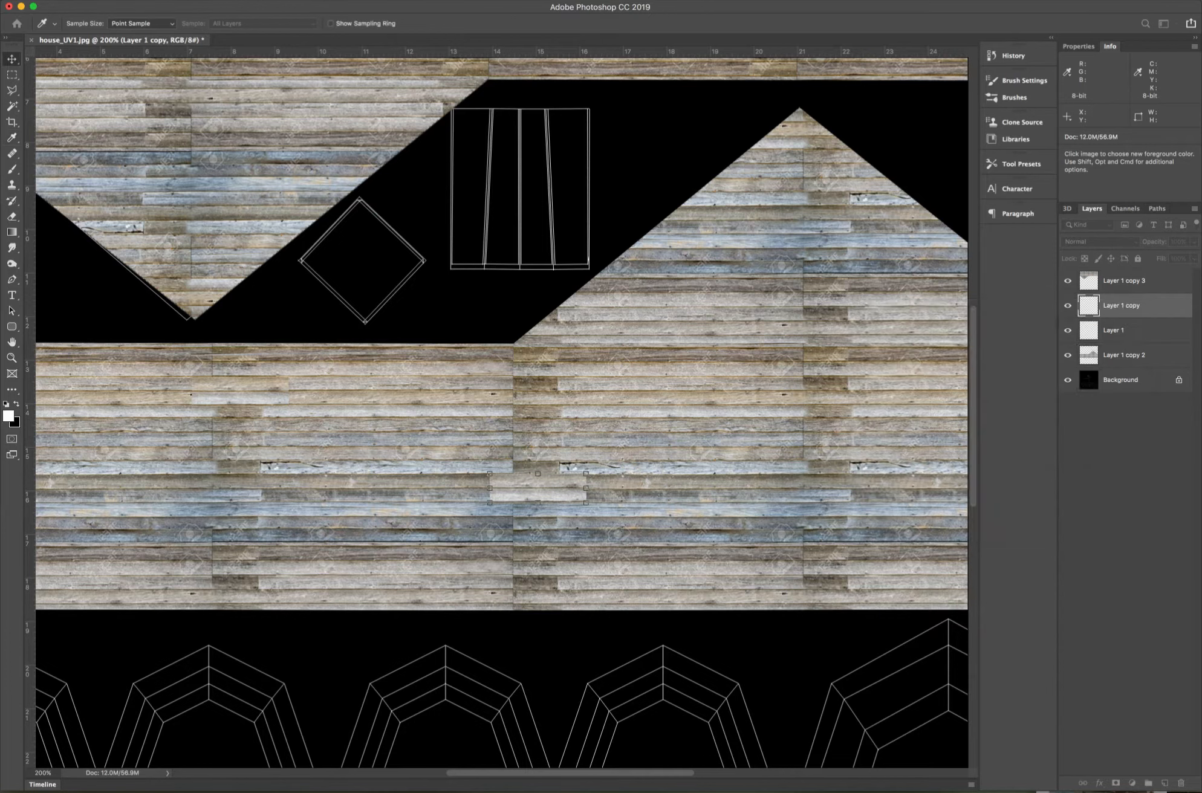
Place four copies of the desaturated patch over the gable base, the lower wall's right seam and two spots along its middle seam.
key(v)
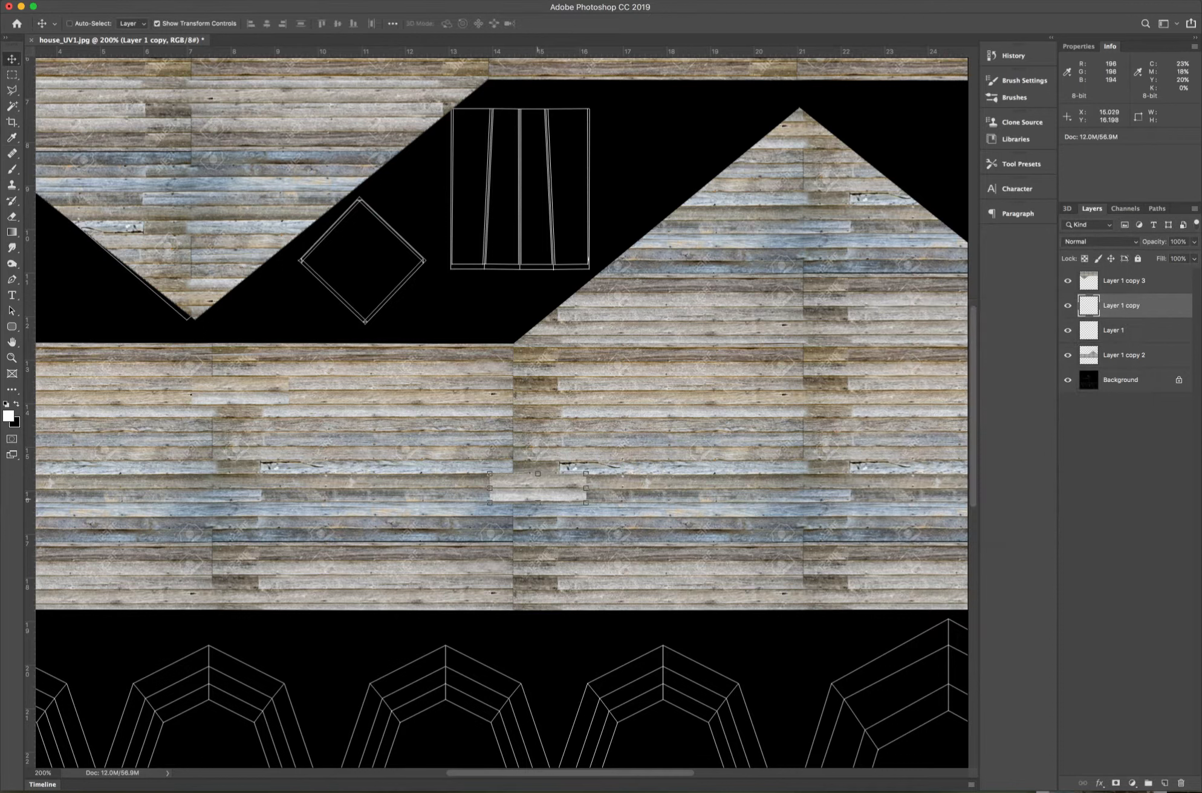
drag(556, 476, 840, 317)
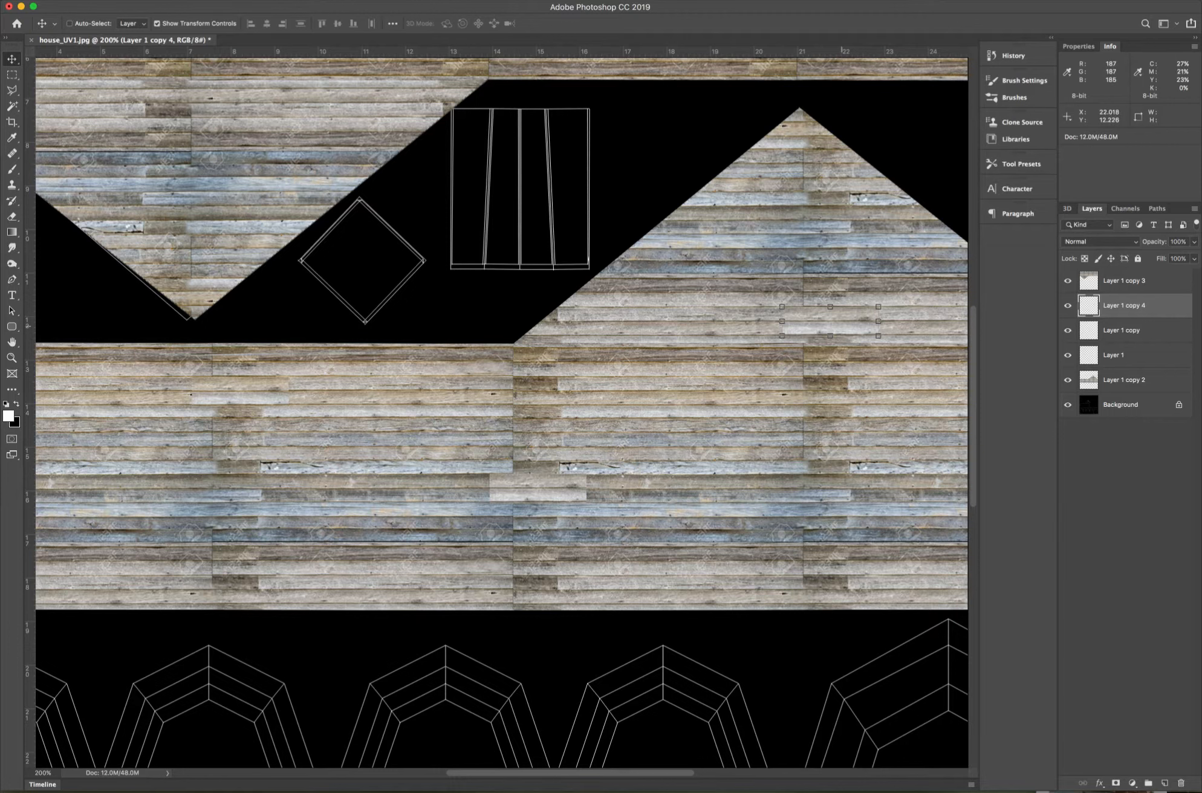
drag(842, 323, 856, 463)
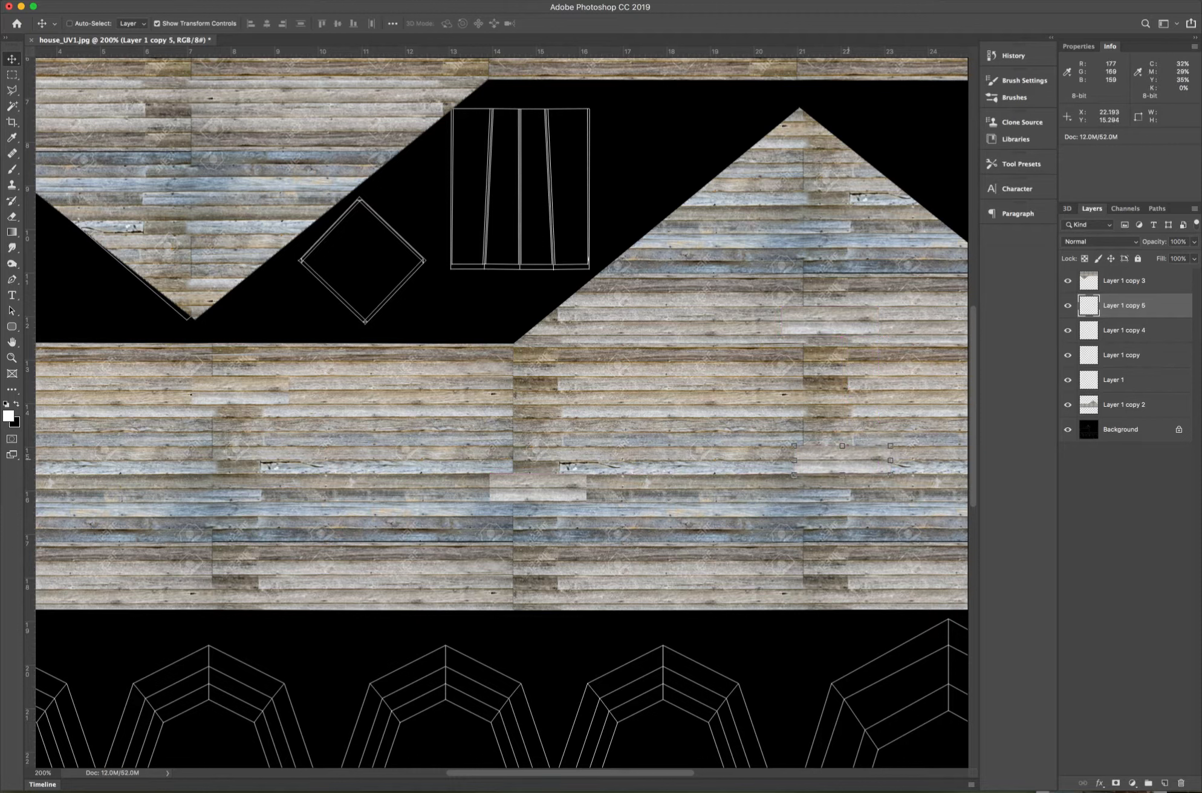
drag(848, 460, 557, 418)
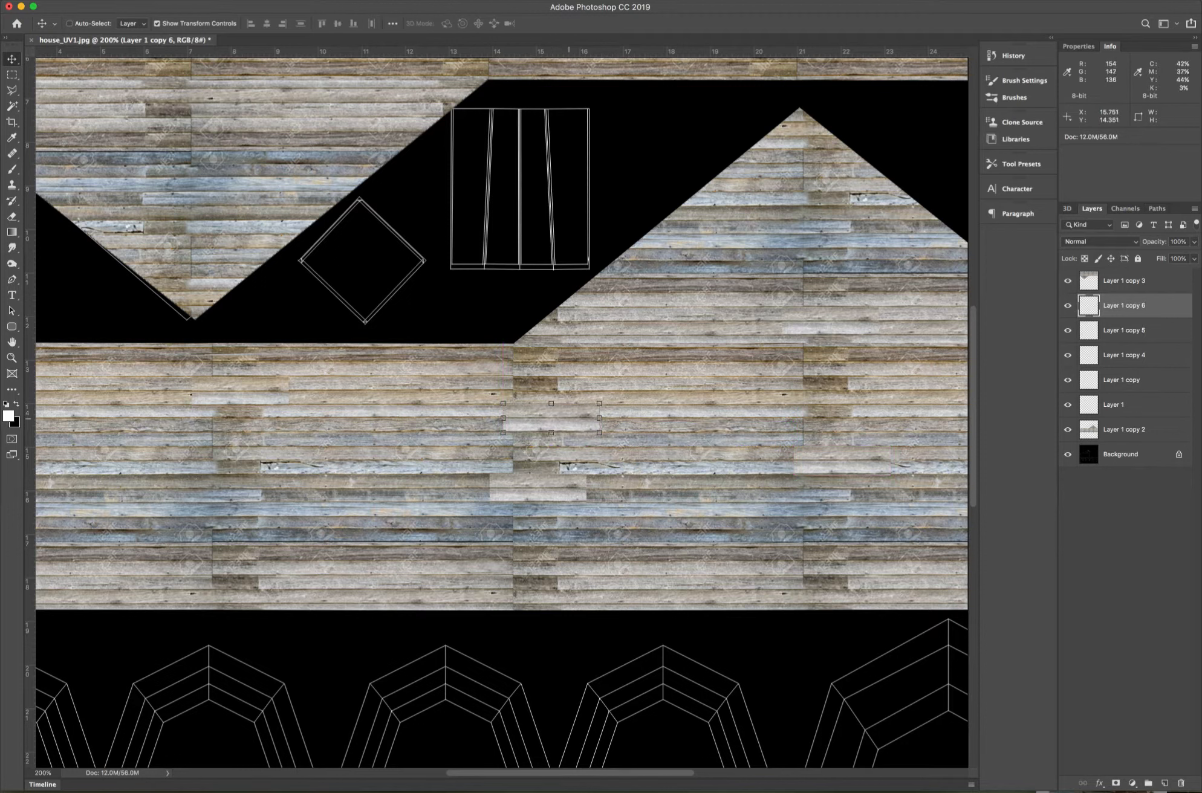
drag(569, 415, 557, 581)
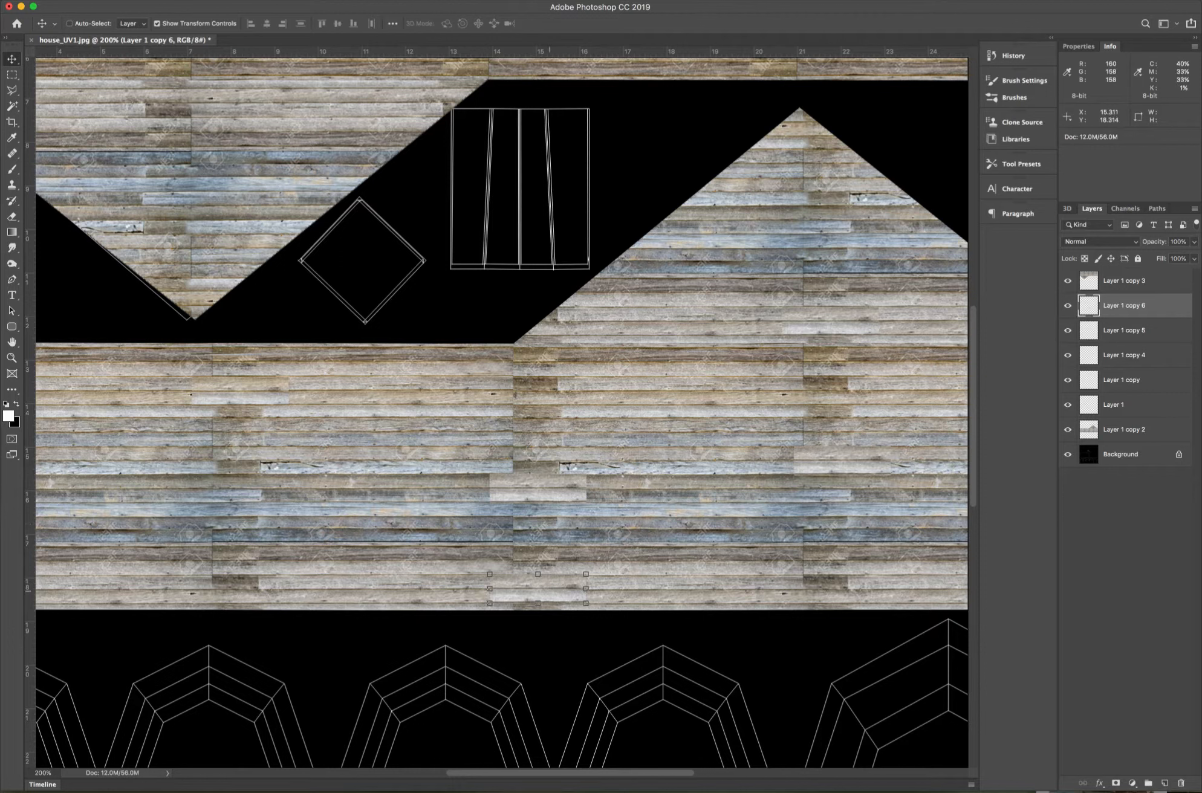
drag(548, 582, 606, 444)
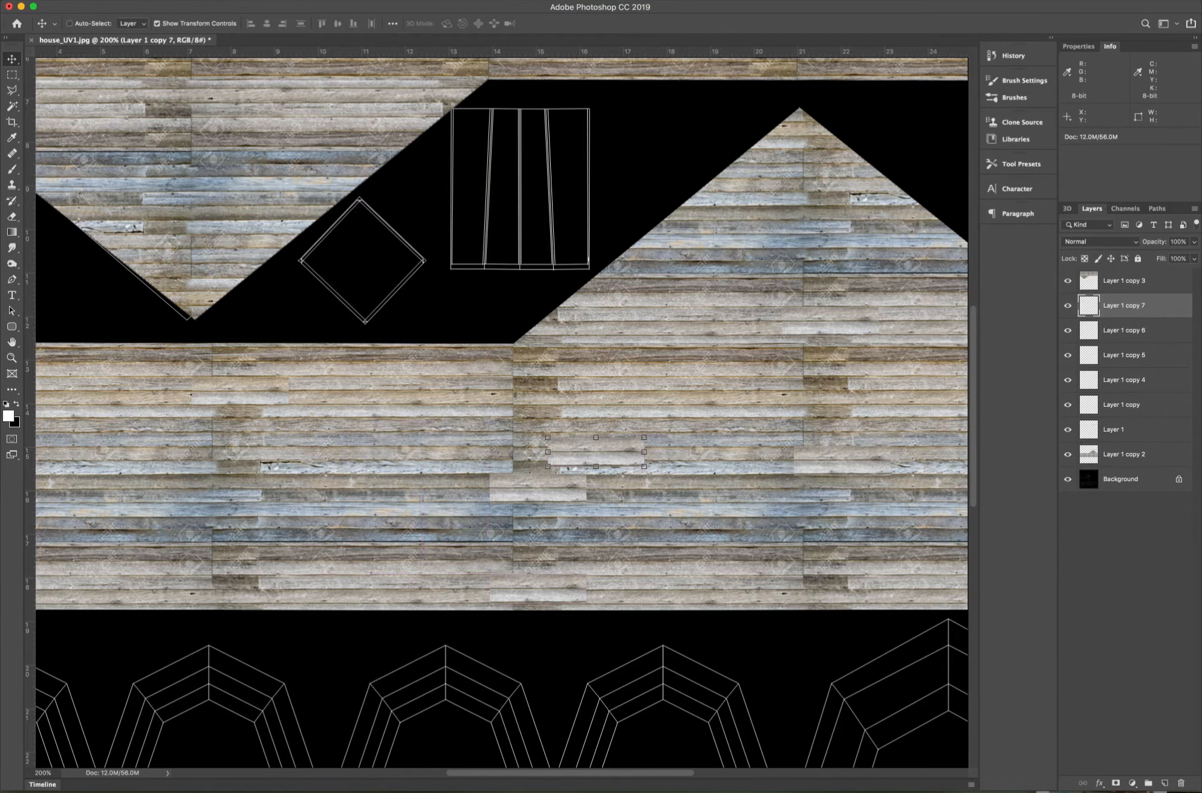
Merge all the plank patches with Layer 1 copy 2 into one siding layer and make the Background the active layer.
shift+click(1113, 429)
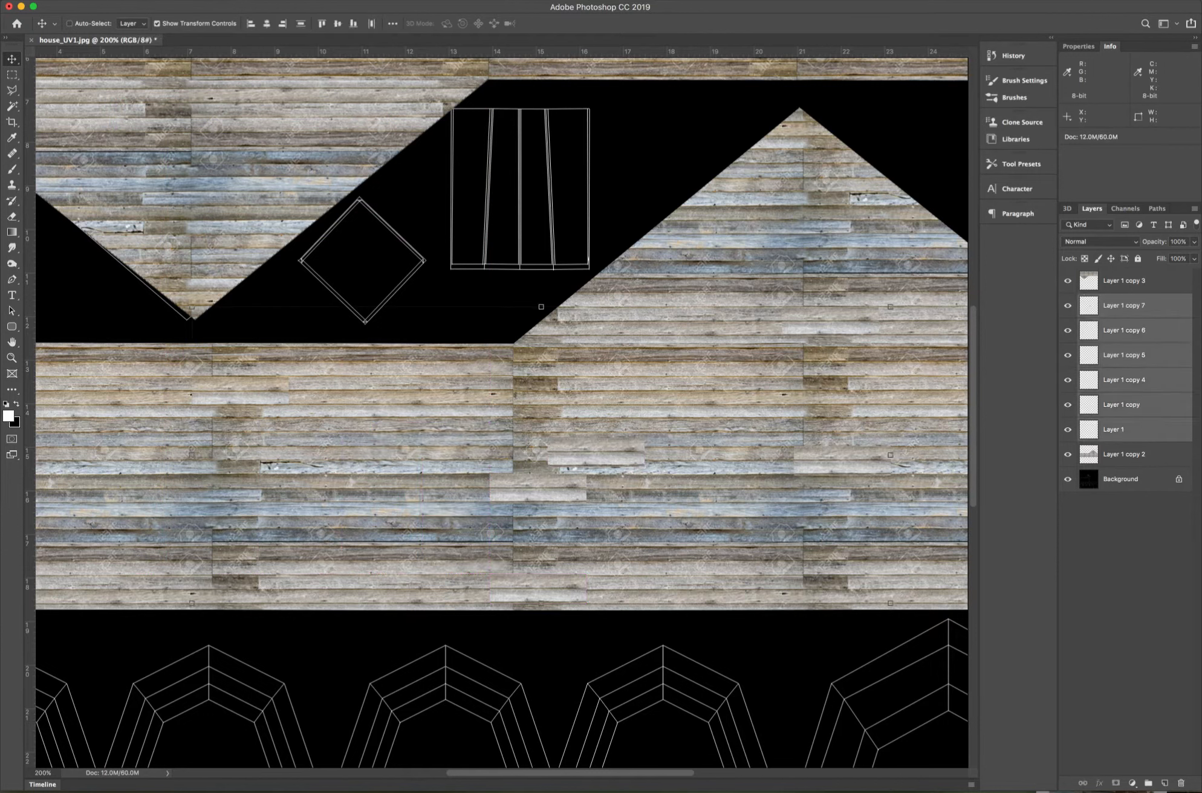
key(super+e)
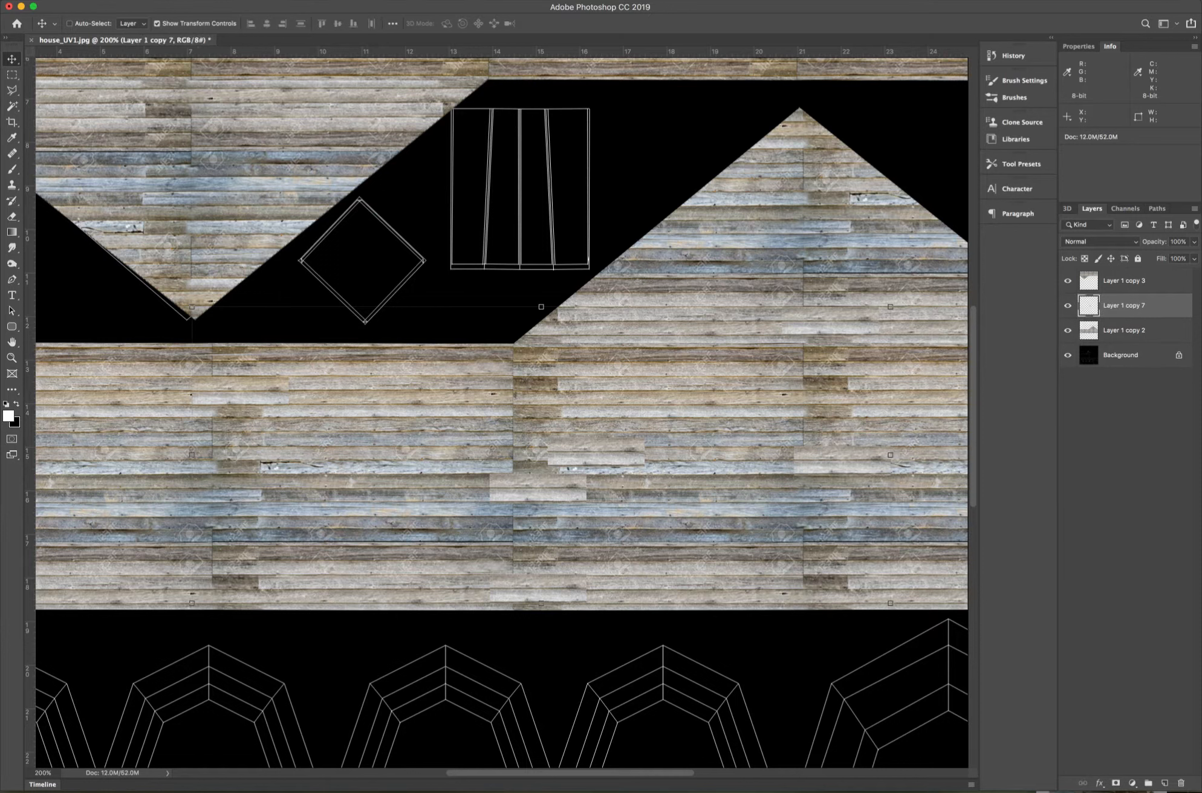
key(alt+bracketleft)
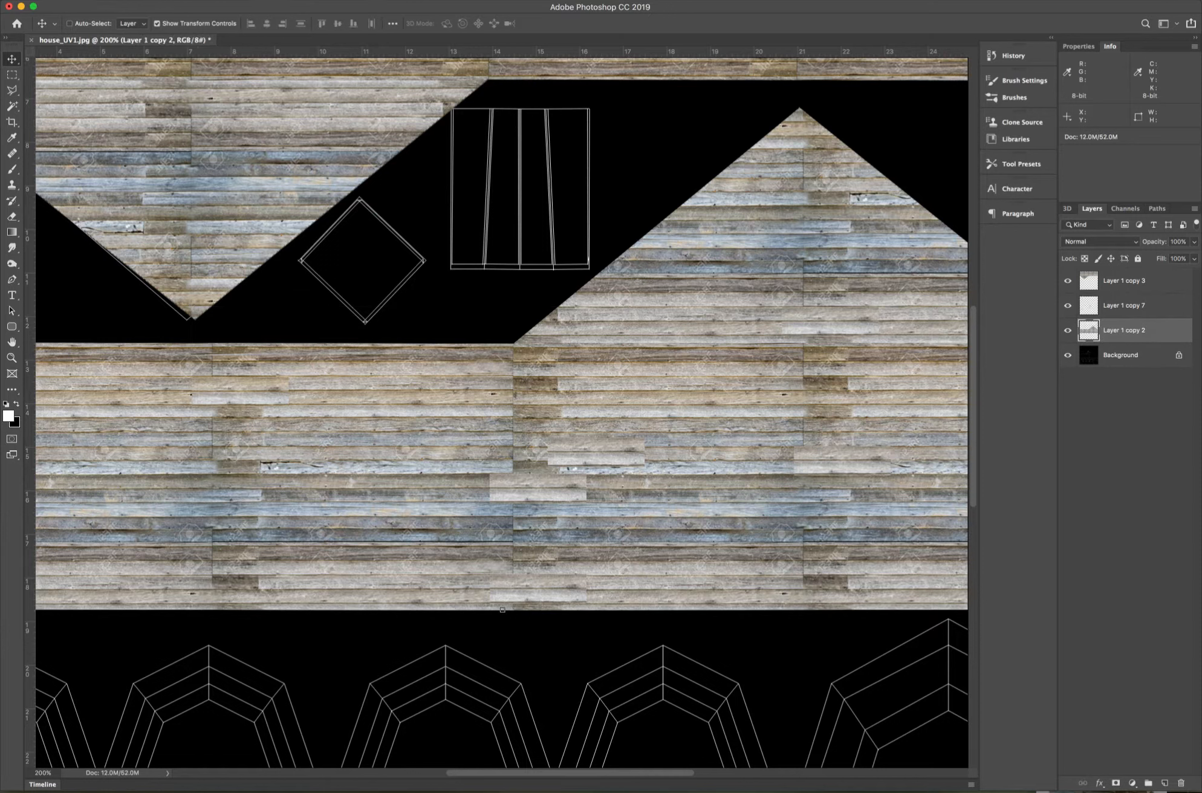
key(alt+bracketright)
key(shift+alt+bracketleft)
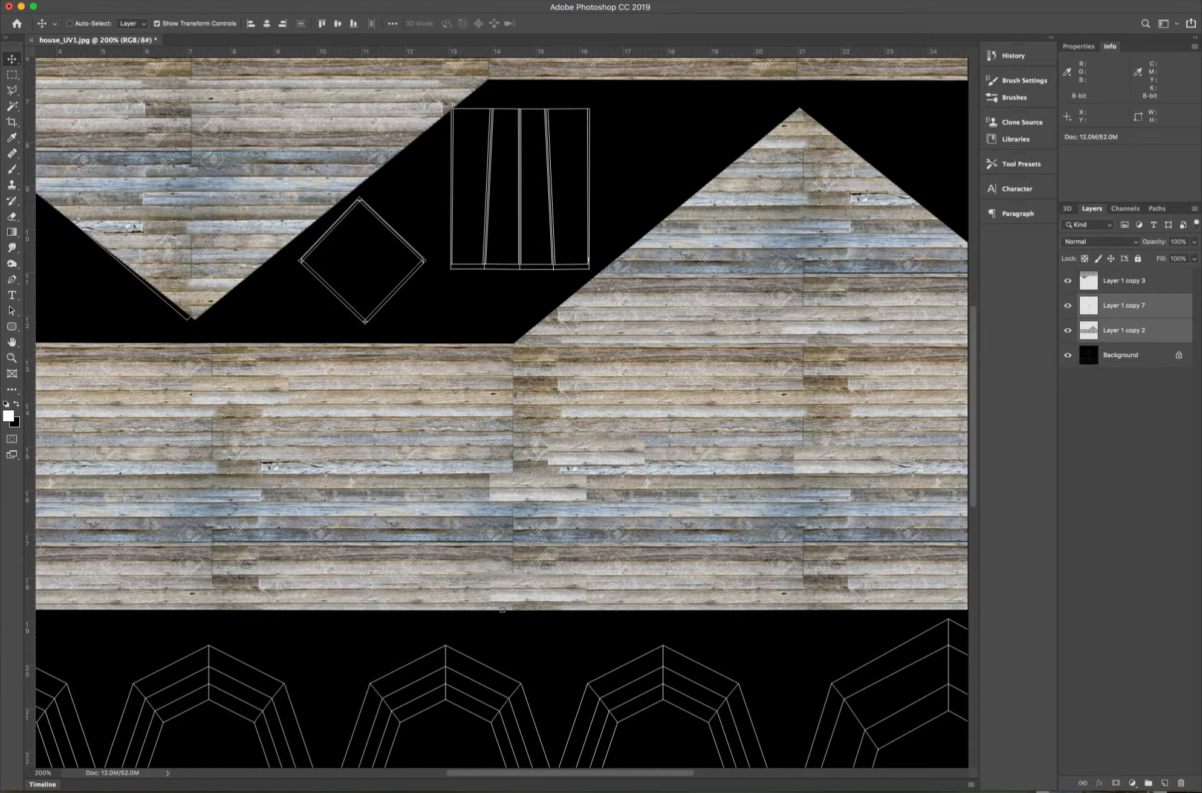
key(super+e)
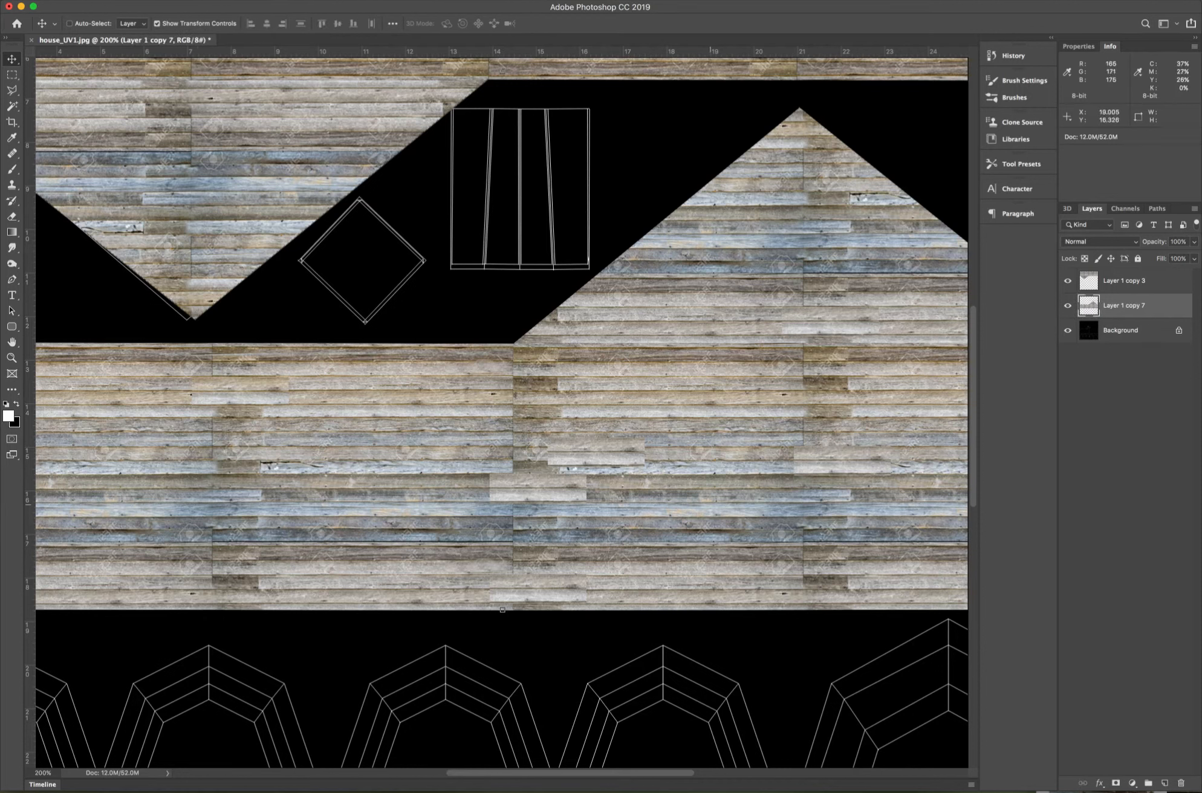
super+click(777, 616)
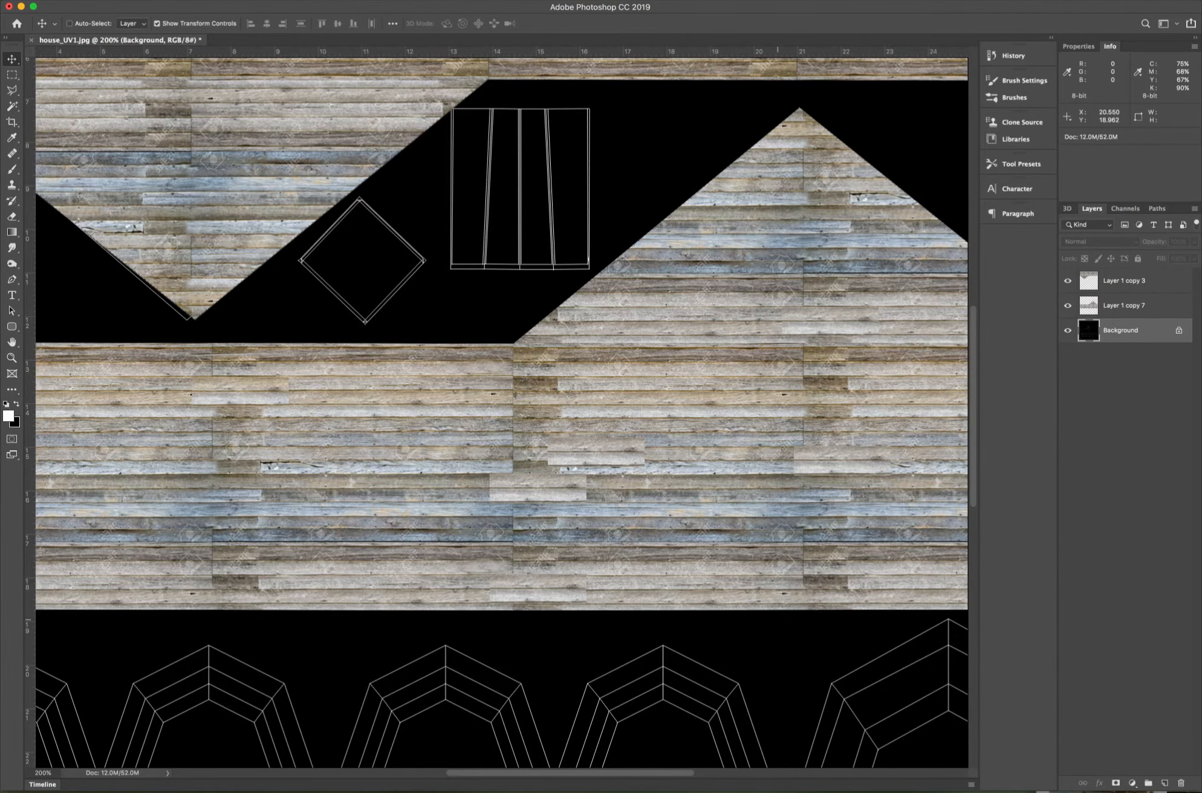
key(super+minus)
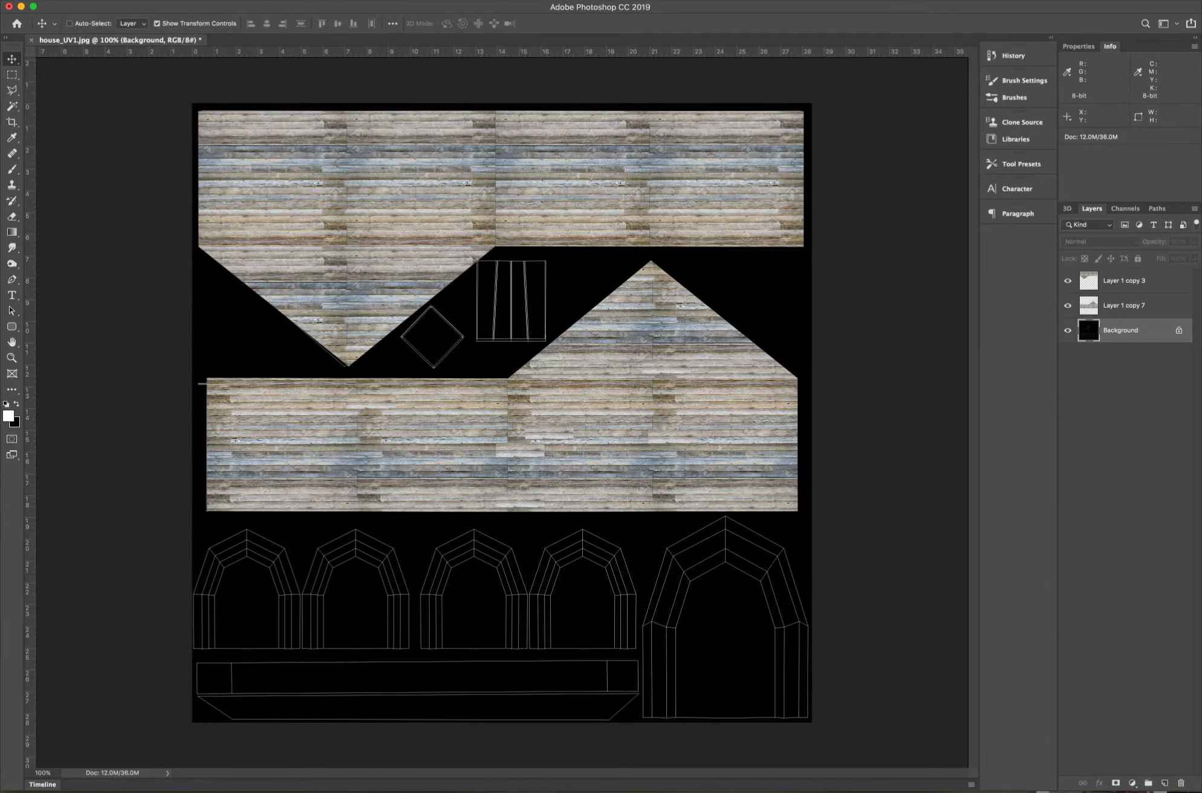
Switch to the browser, browse the related rough wood textures and copy the dark weathered plank image from graphicdesignjunction.com.
key(super+Tab)
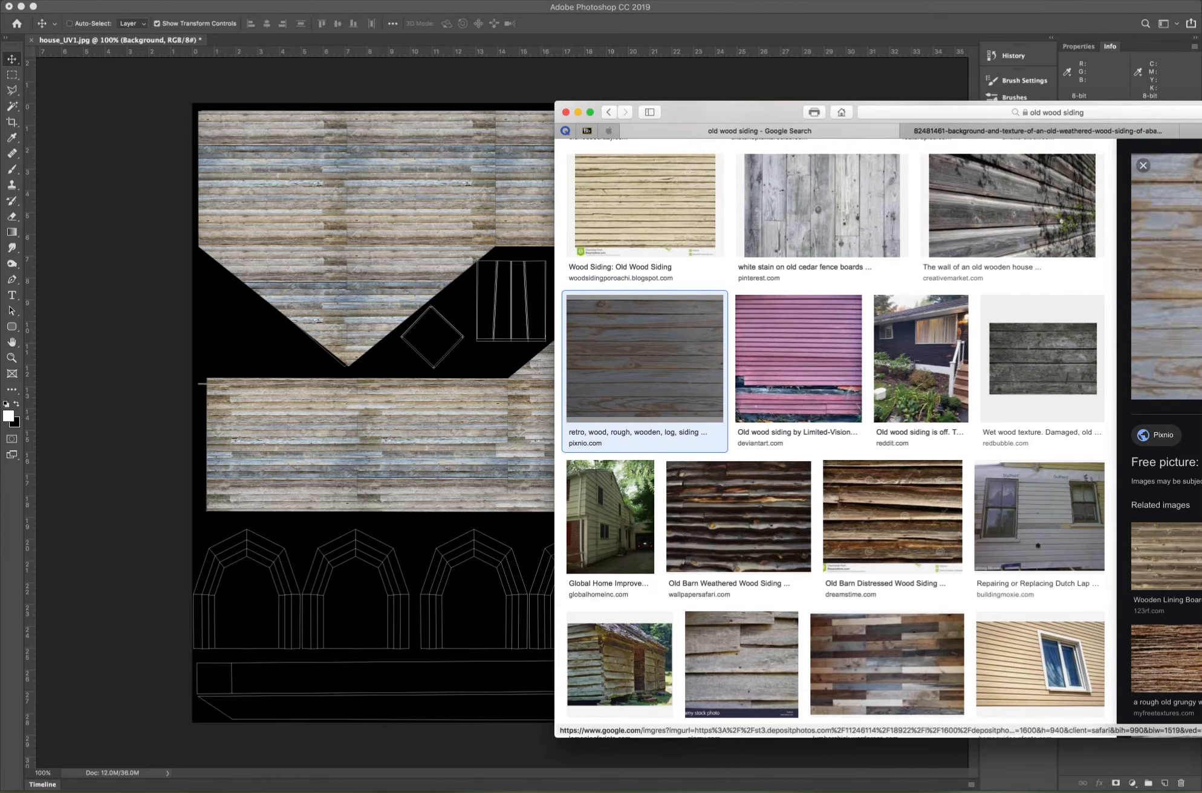
click(1165, 659)
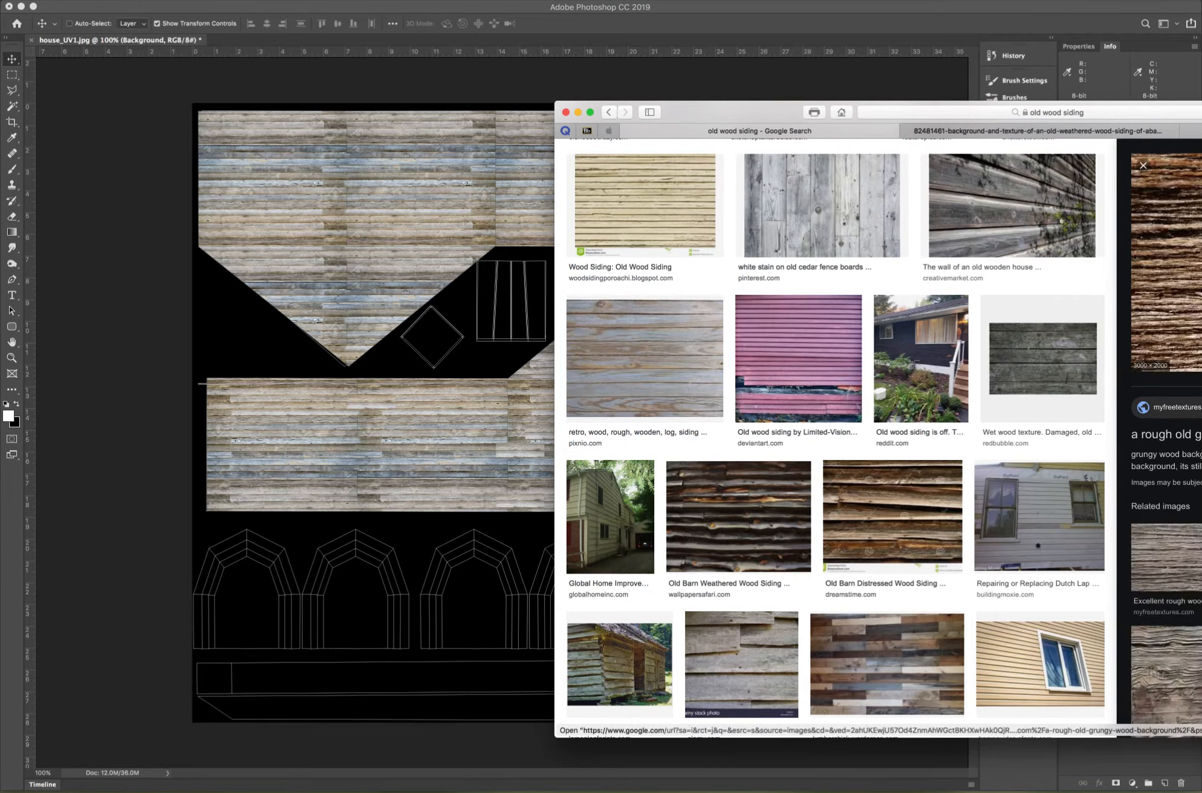
drag(726, 112, 409, 115)
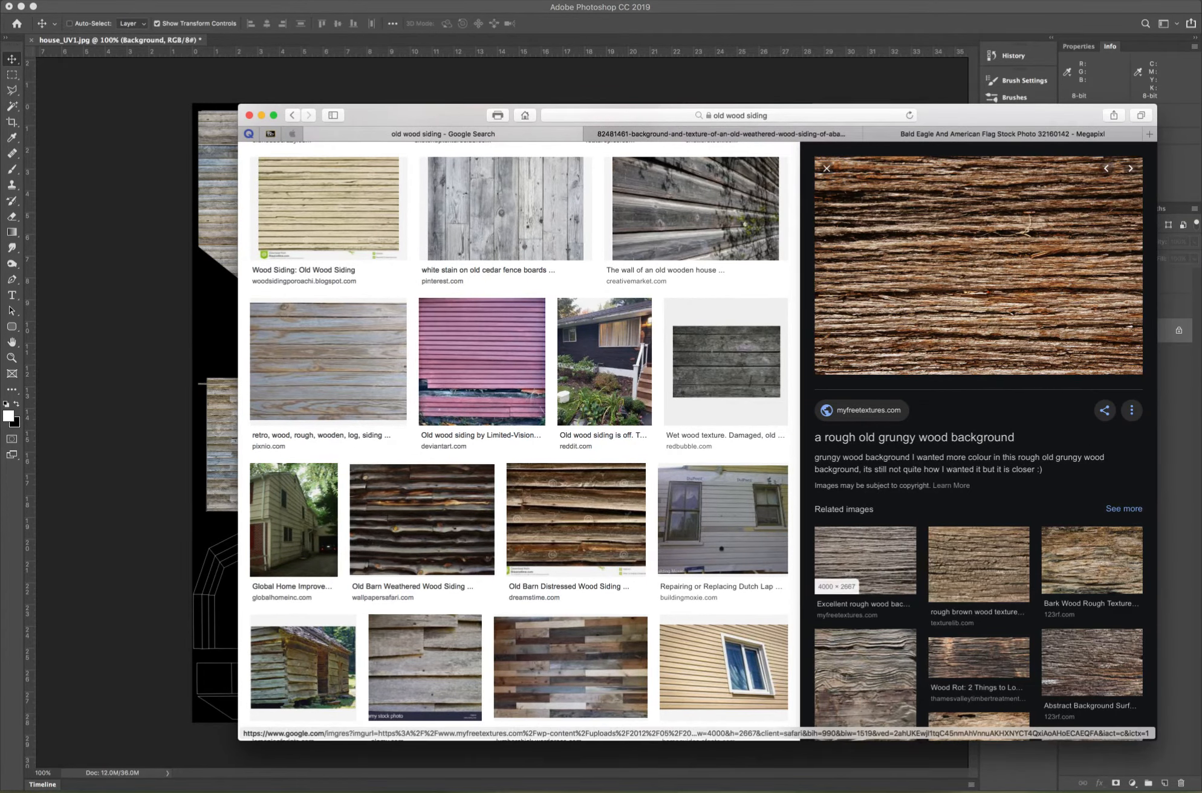
click(865, 559)
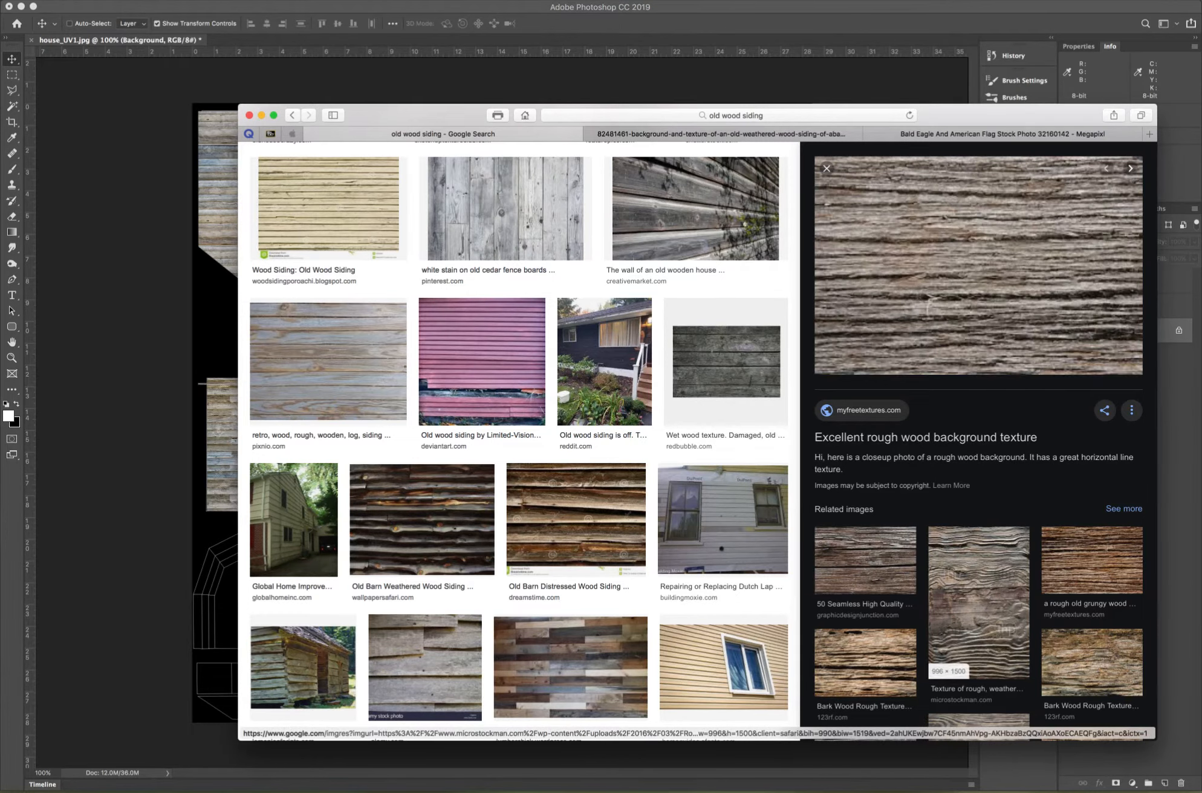
click(1091, 559)
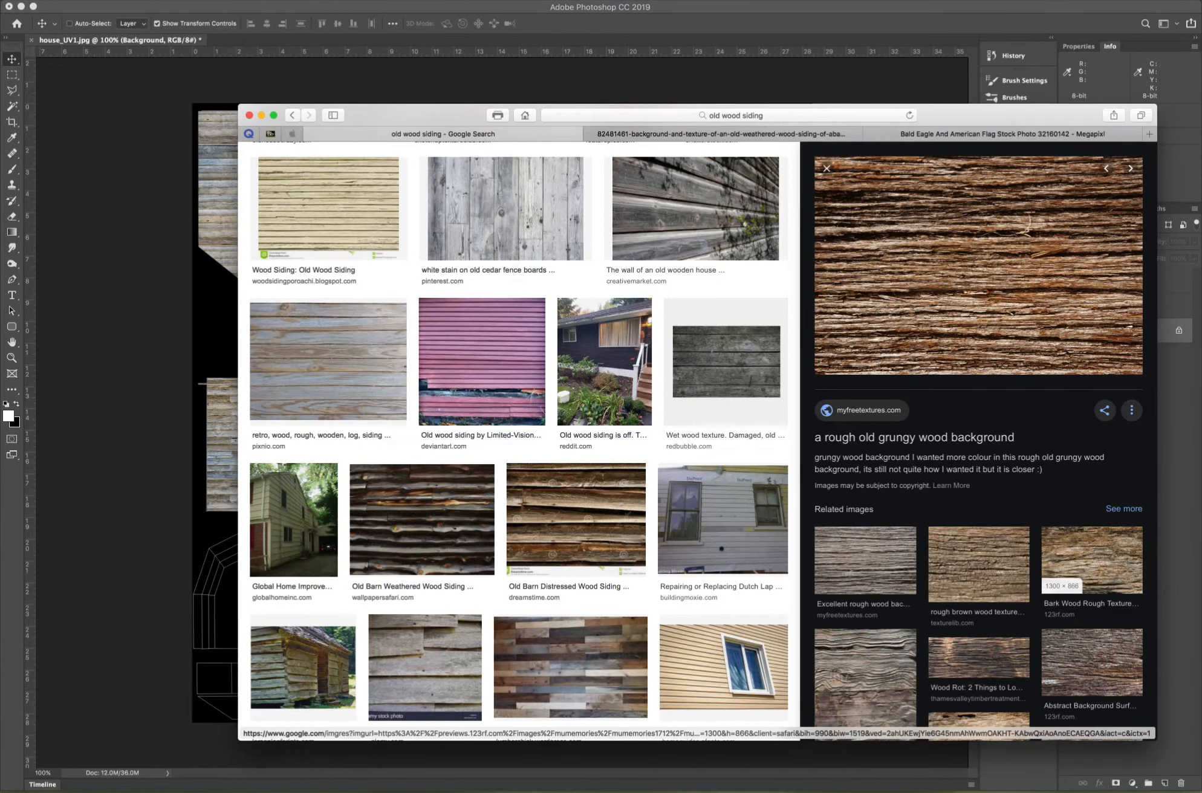
click(1091, 665)
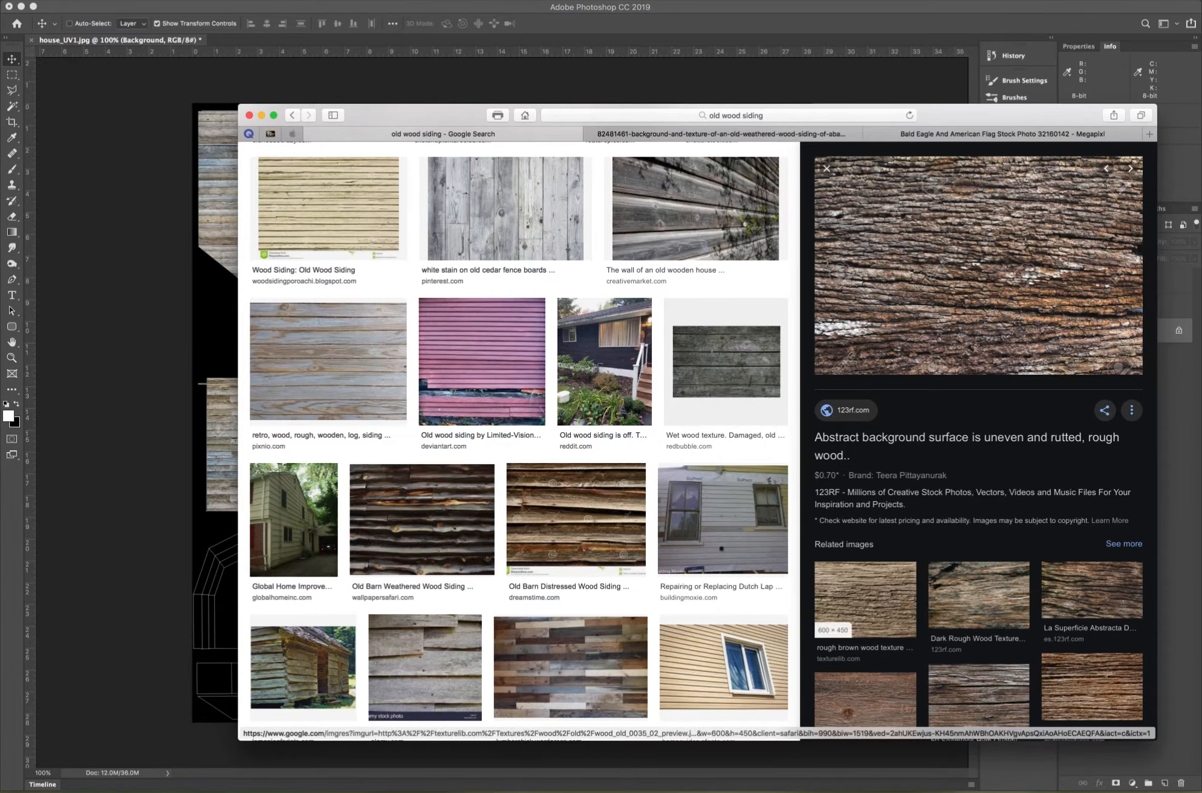
key(Right)
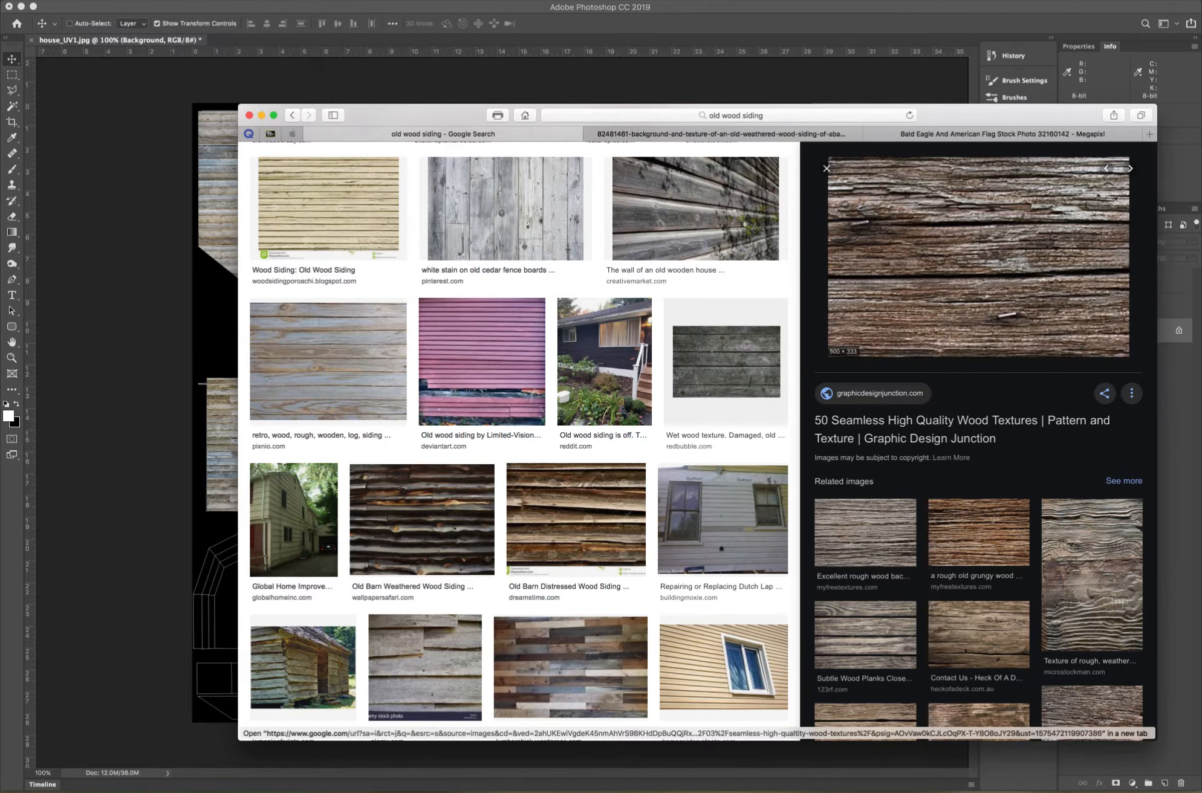
right_click(948, 283)
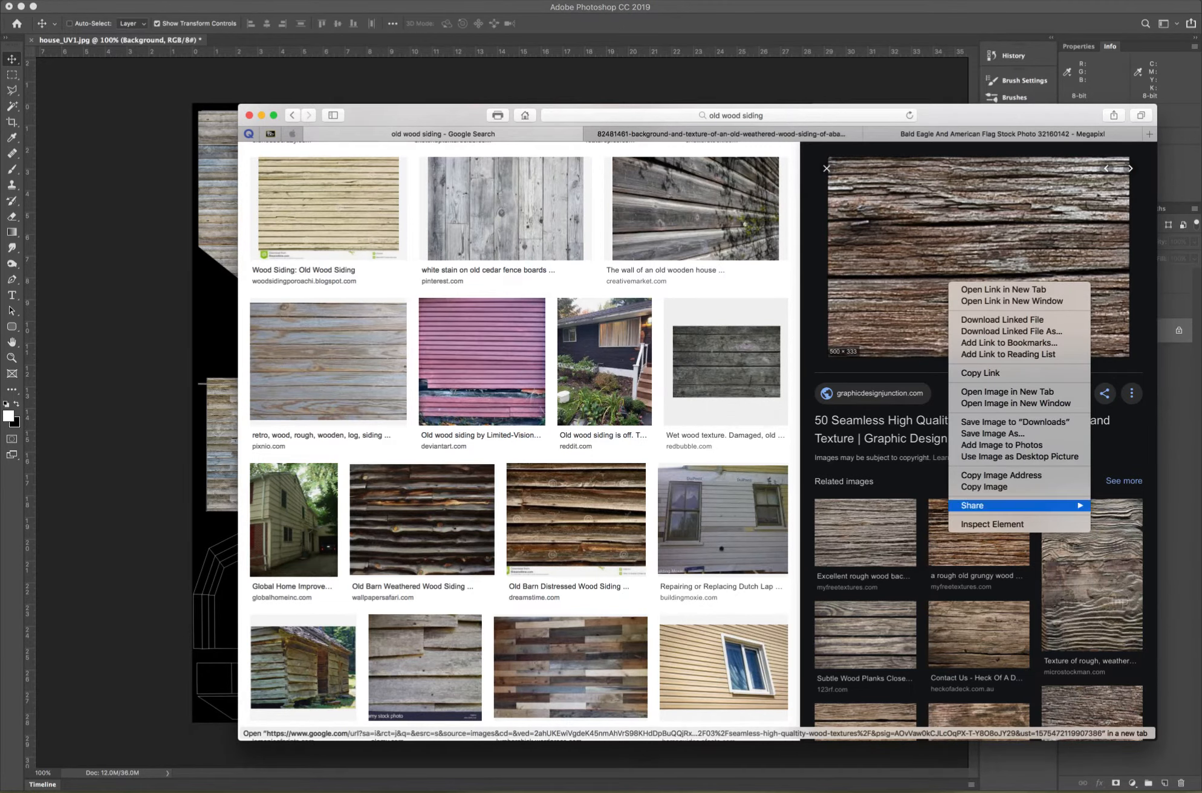
click(984, 487)
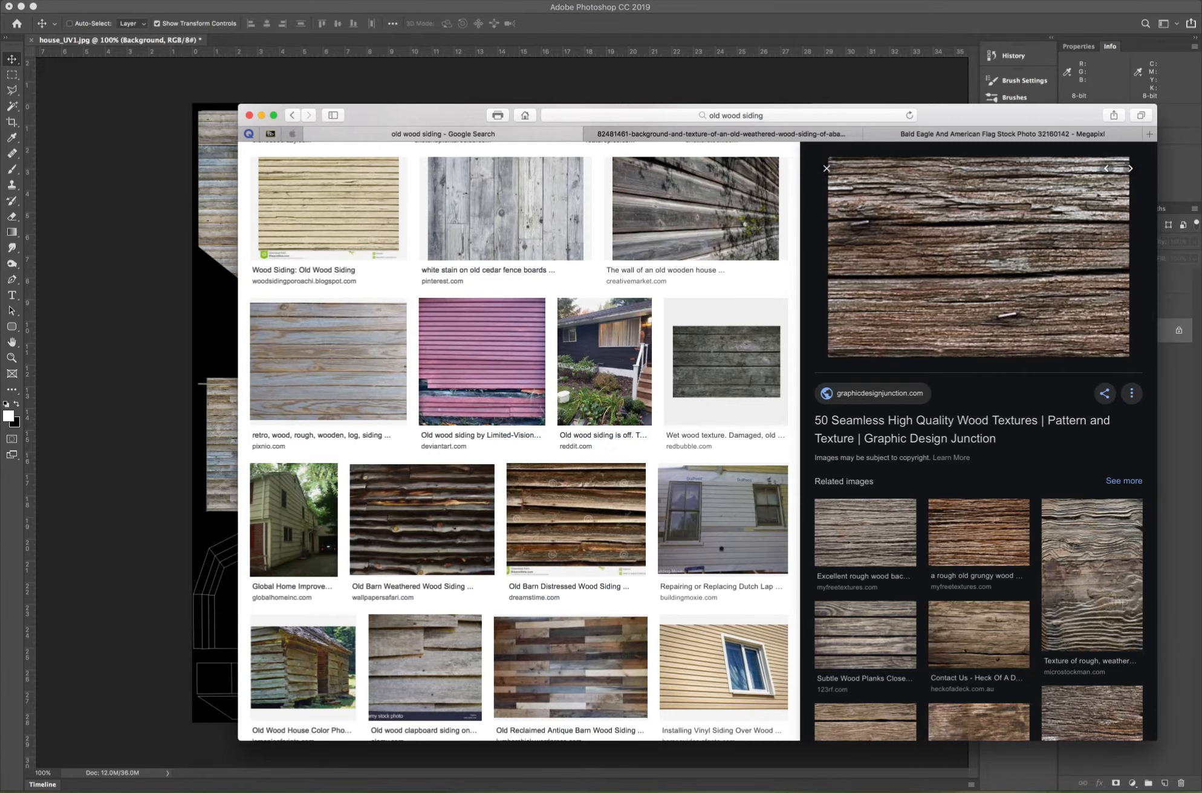
Return to Photoshop, paste the weathered plank image above the Background in house_UV1.jpg and move it down over the lower trim outlines.
drag(423, 115, 1075, 140)
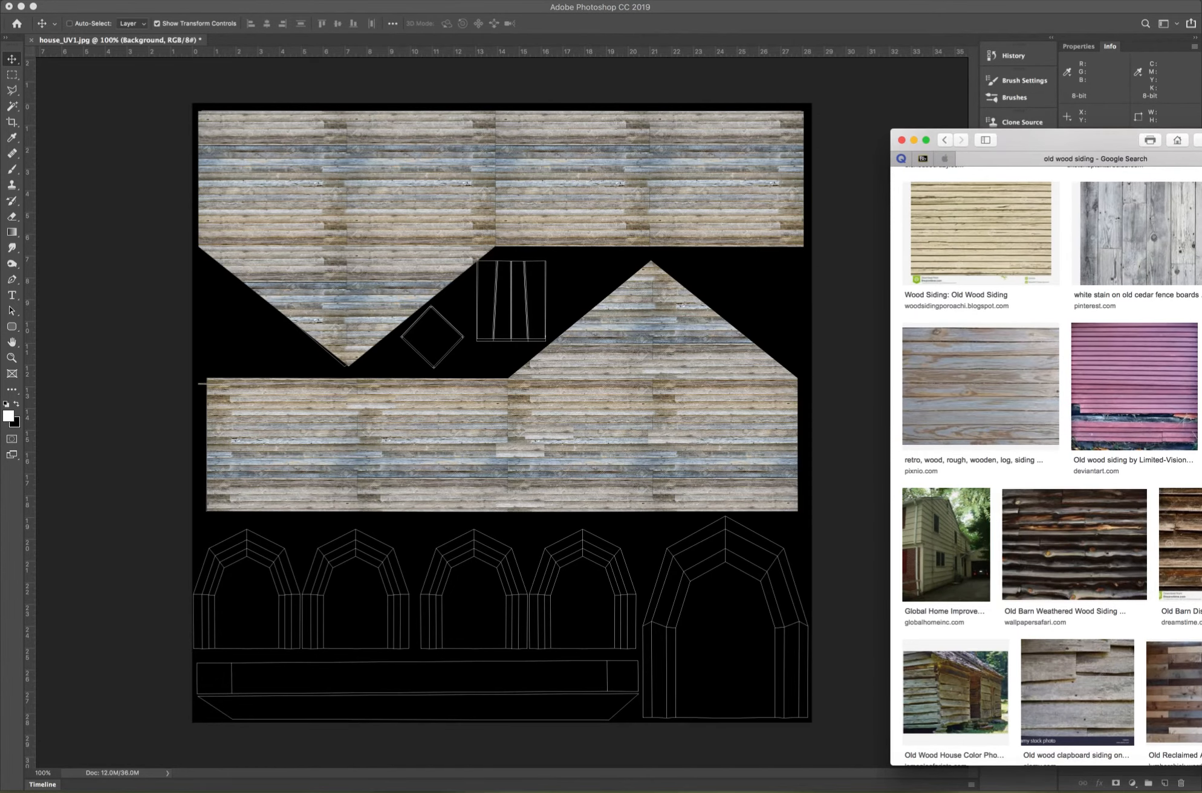
click(411, 389)
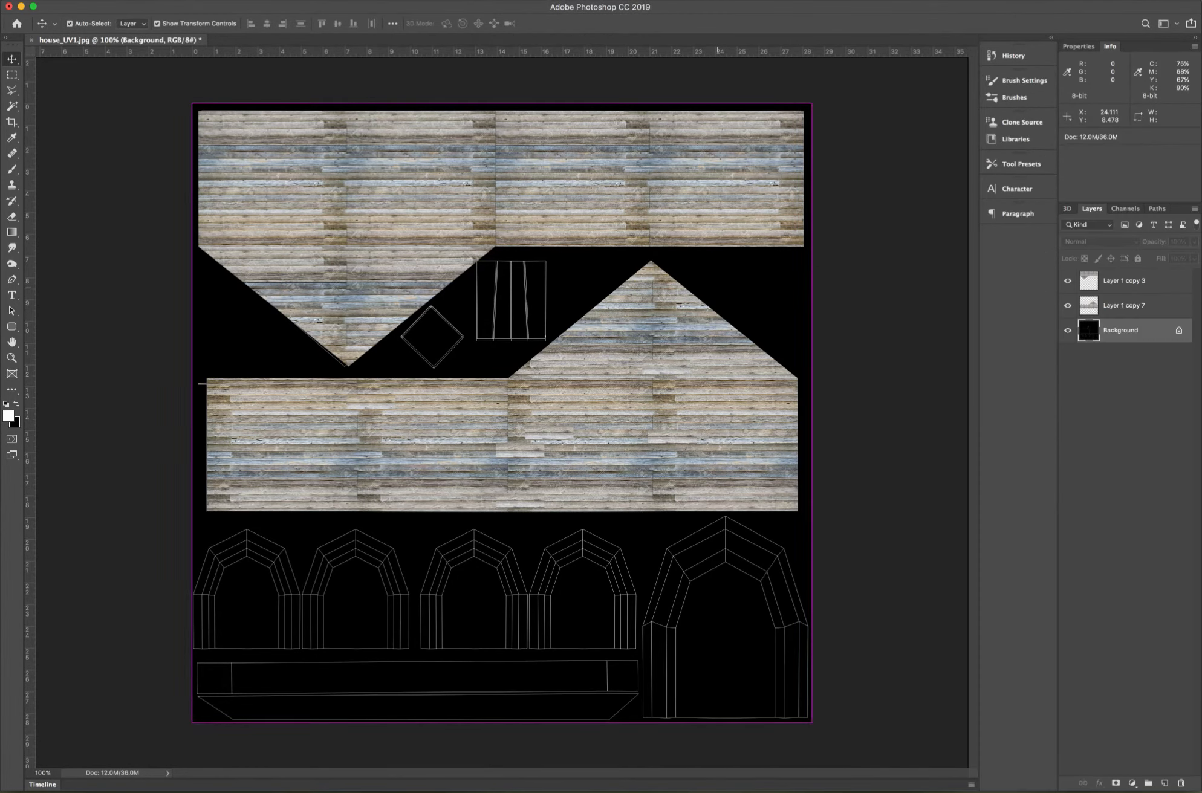
key(super+v)
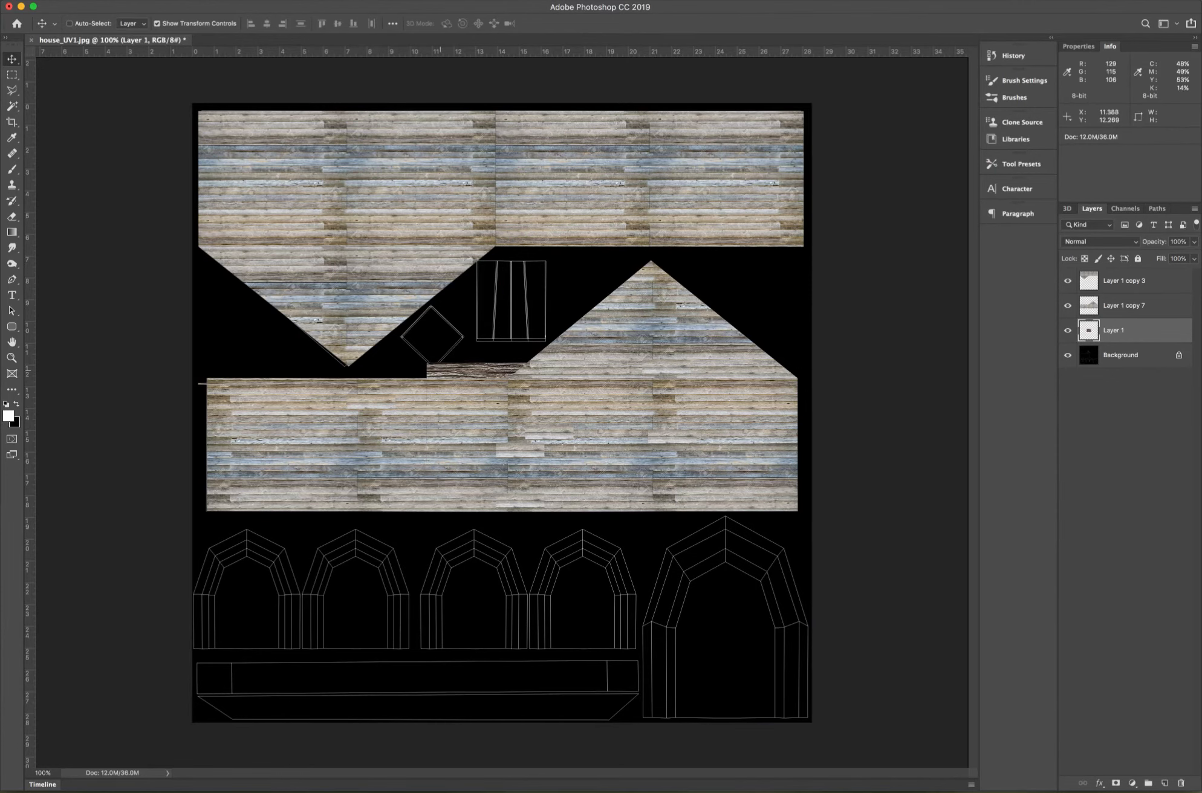
drag(433, 373, 370, 568)
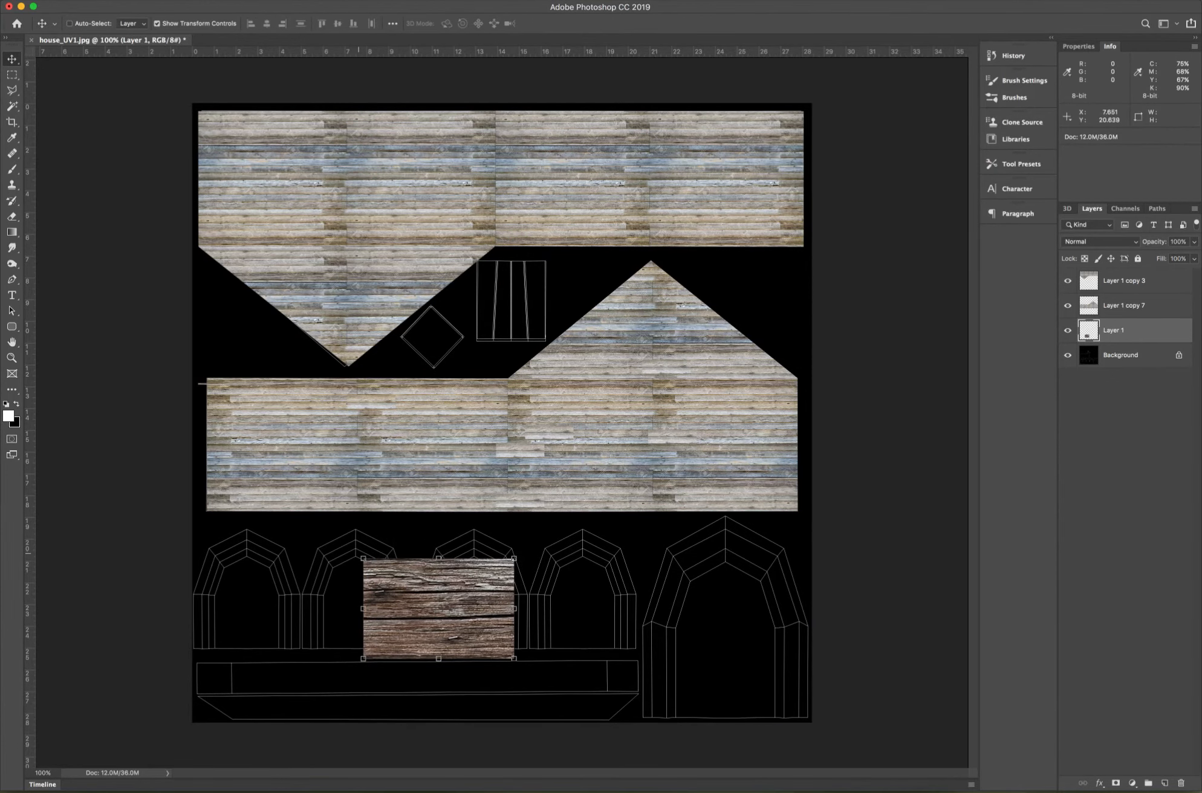
key(super+equal)
key(super+equal)
scroll(501, 411, down, 10)
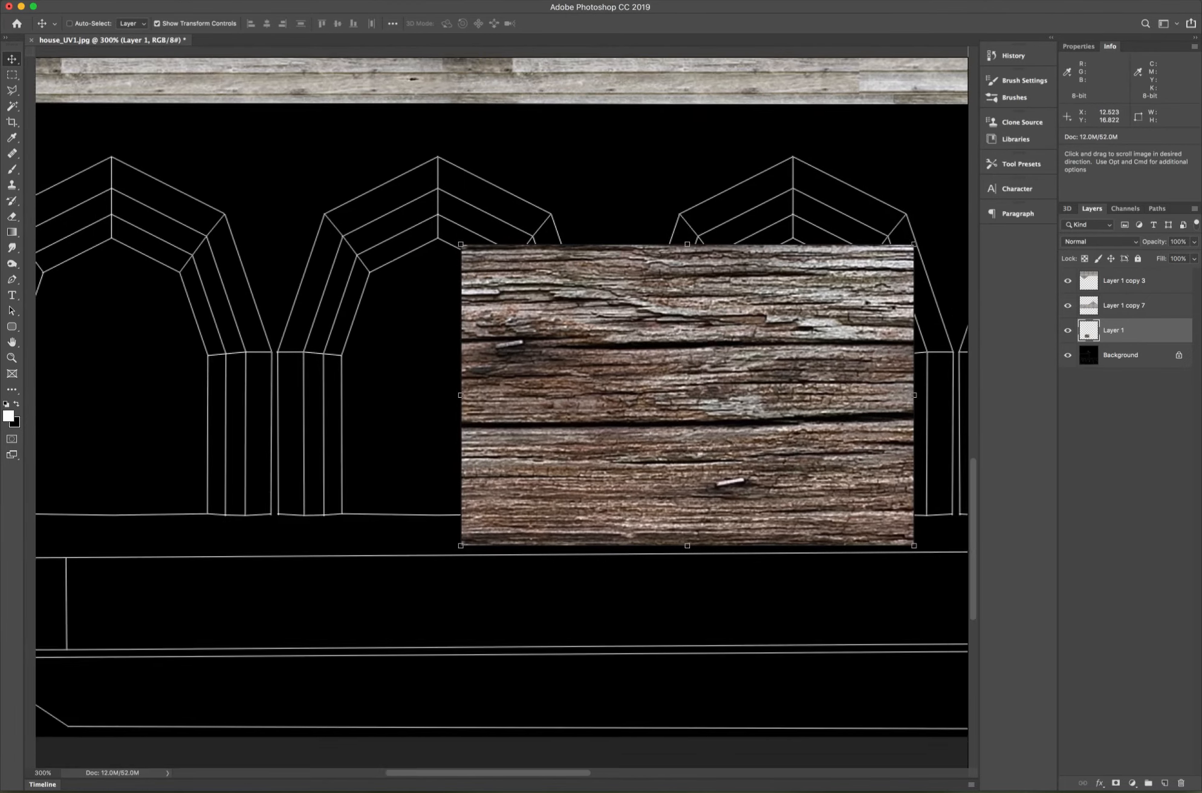
drag(721, 353, 494, 487)
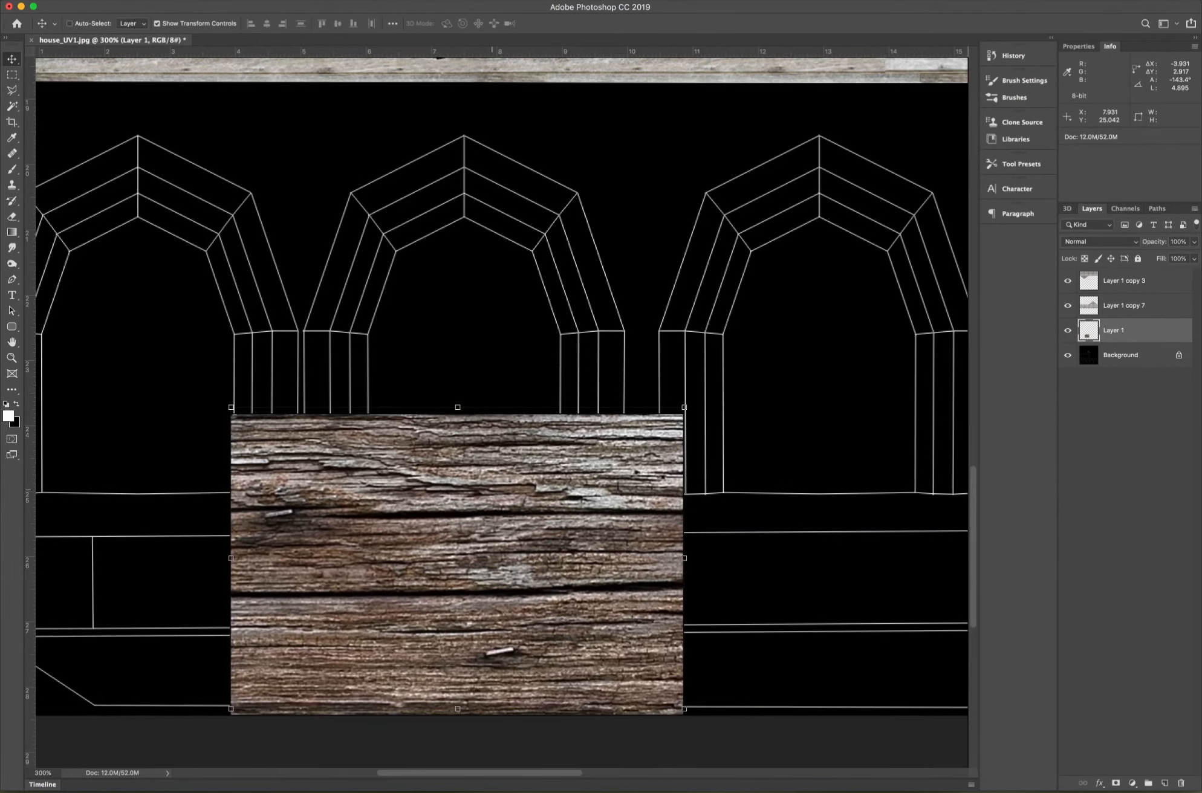
Scale the plank image to about 36%, rotate it -90° and narrow it over the leftmost arch's right jamb.
drag(684, 407, 393, 602)
drag(381, 673, 389, 467)
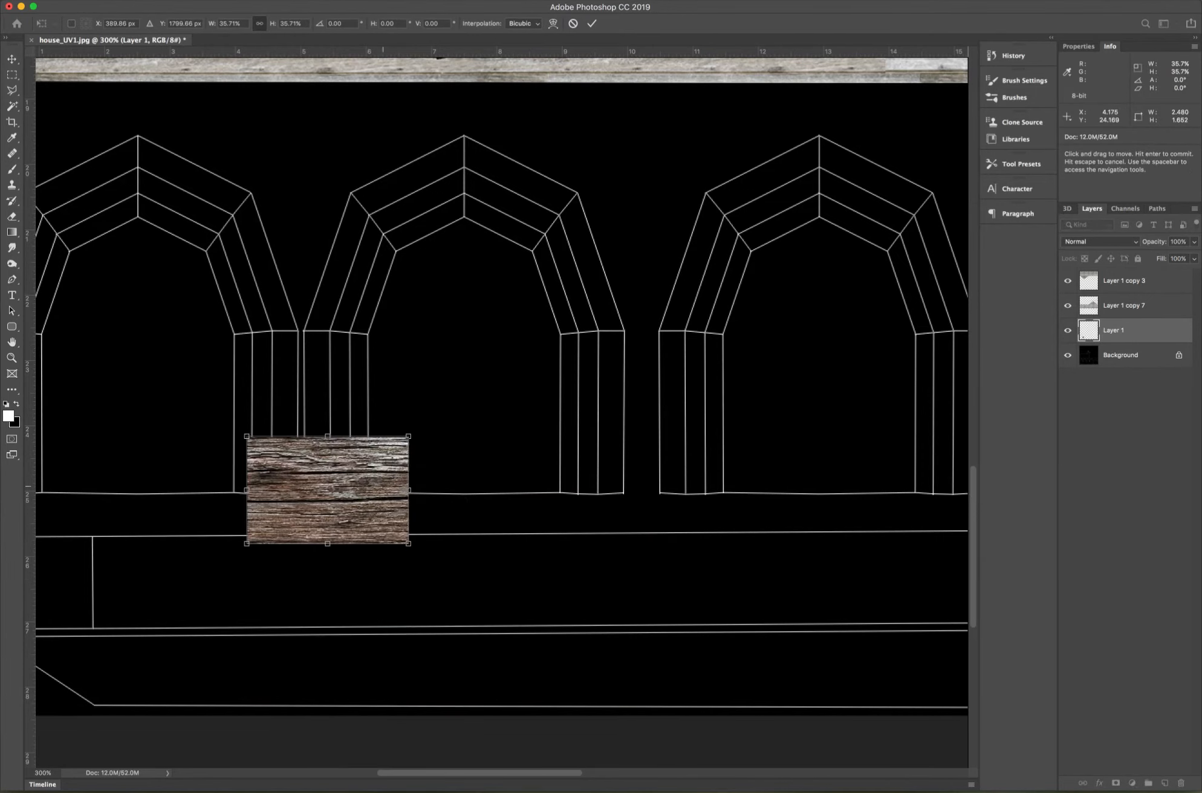
drag(442, 404, 213, 345)
drag(348, 444, 298, 413)
key(super+z)
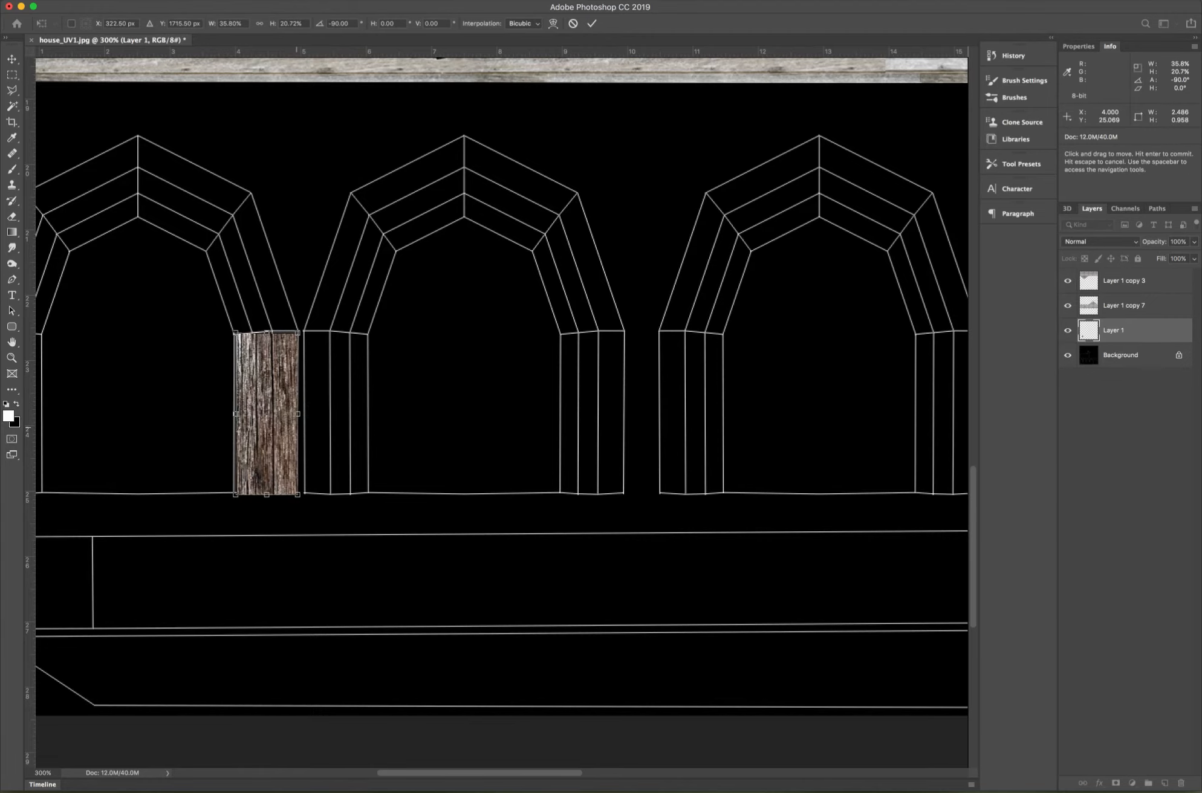
Fit the vertical planks to the edges of the jamb outline, about 1.01 in wide and 2.46 in high.
key(super+equal)
key(super+equal)
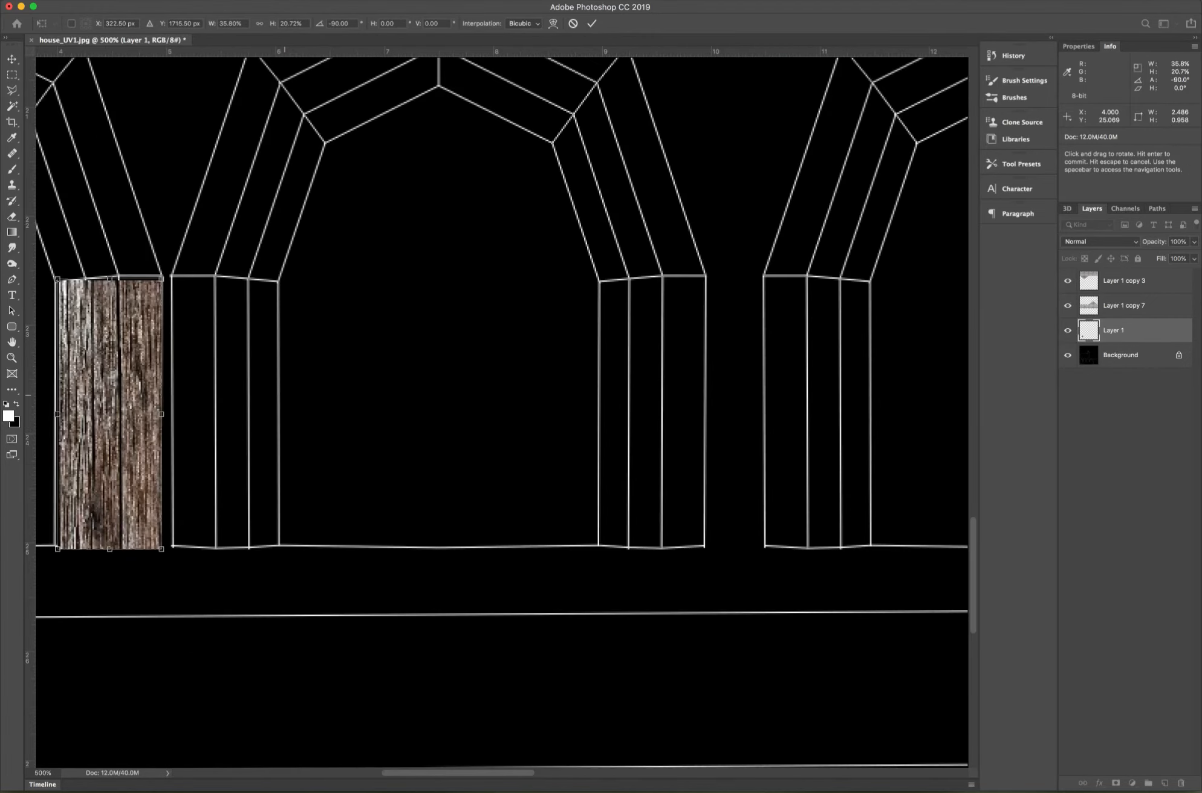
drag(423, 387, 819, 466)
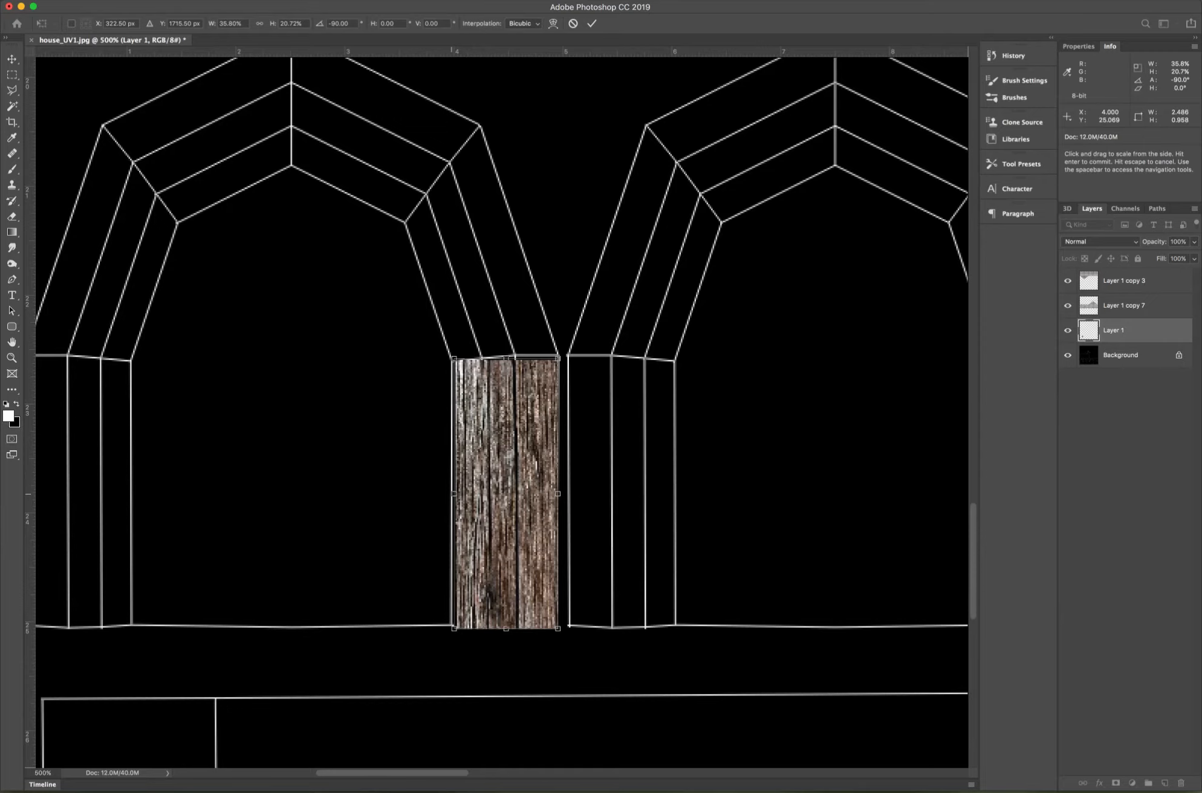
drag(452, 493, 446, 493)
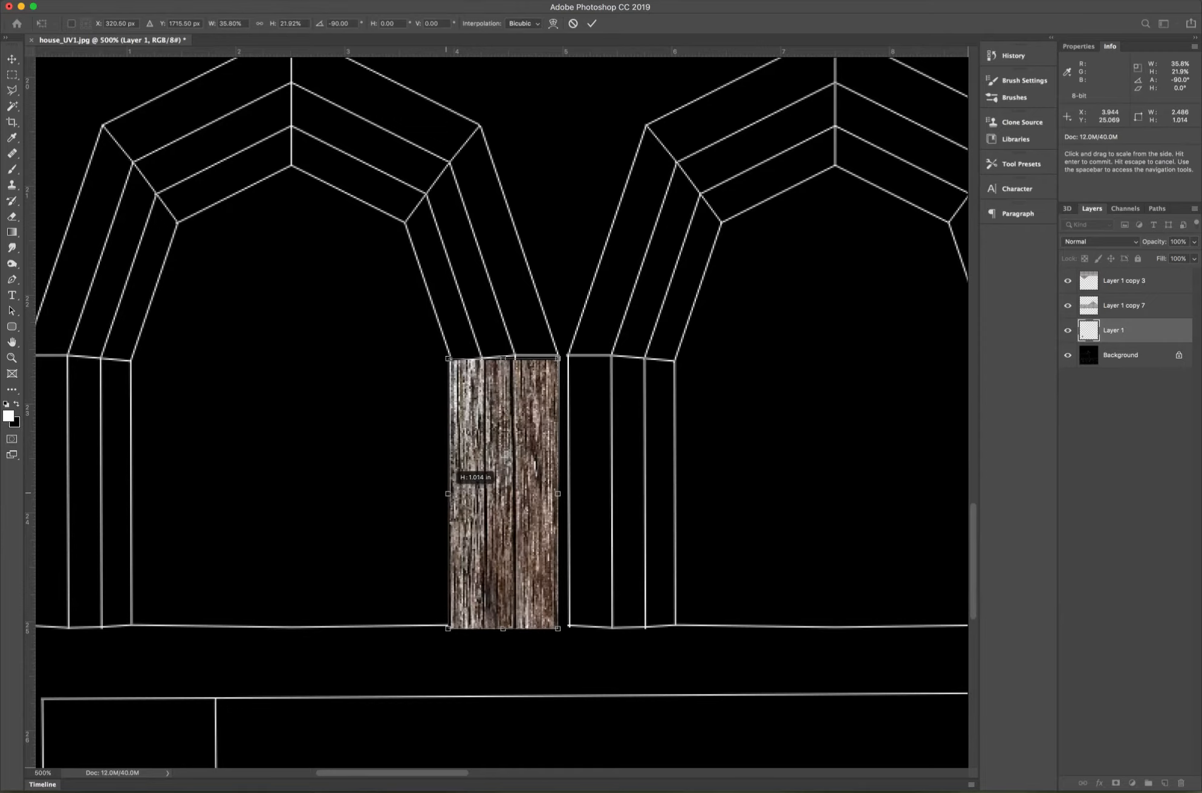
drag(502, 628, 502, 626)
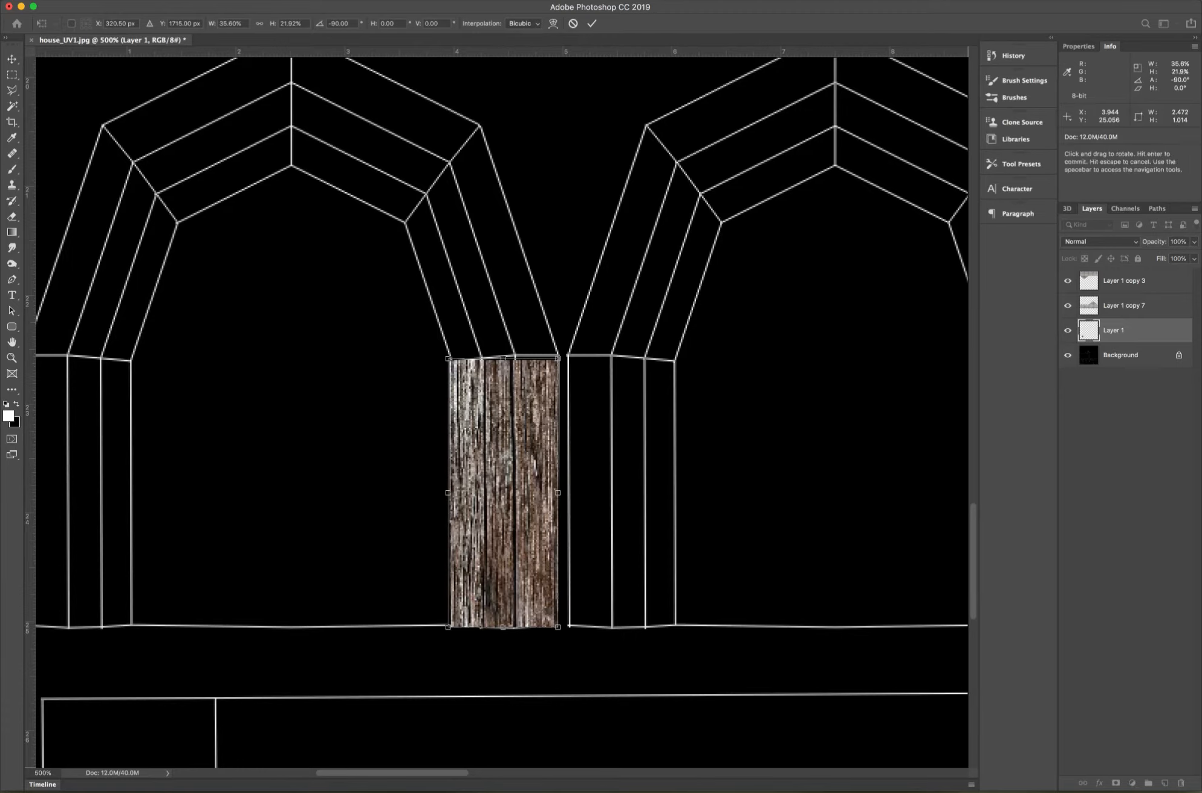
click(135, 1)
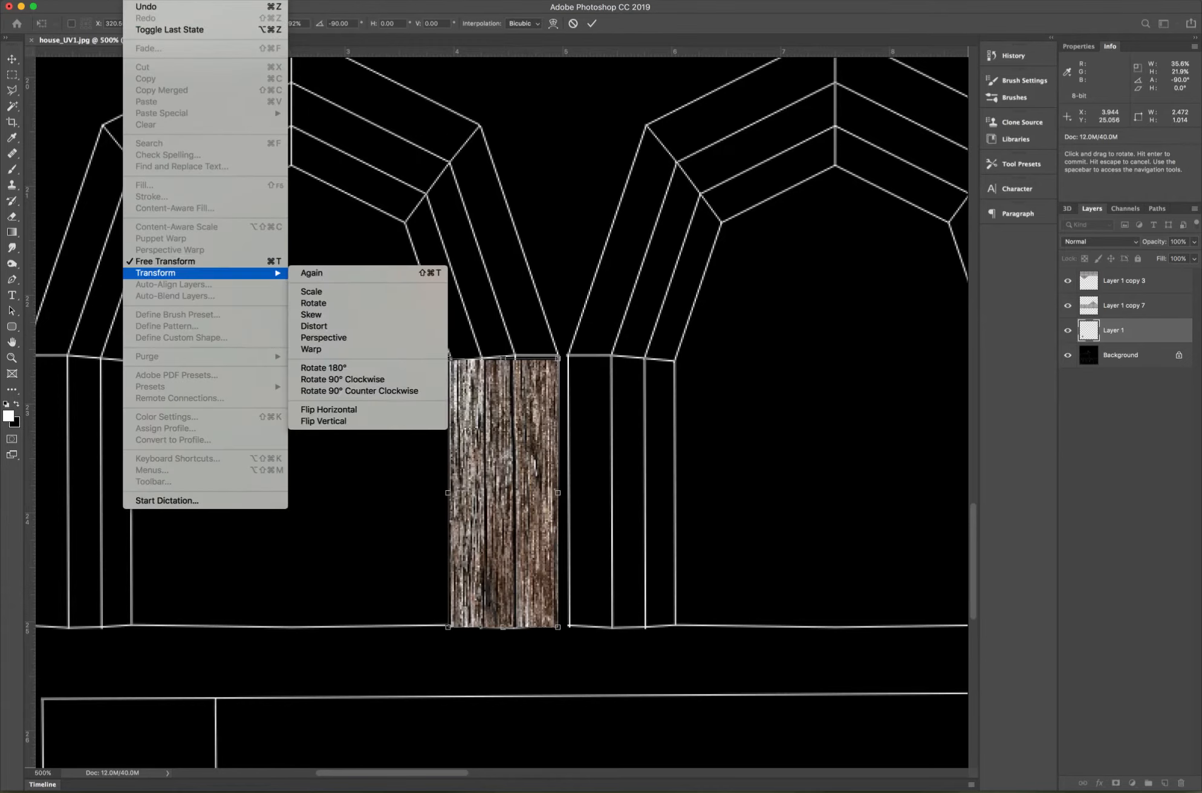
click(165, 262)
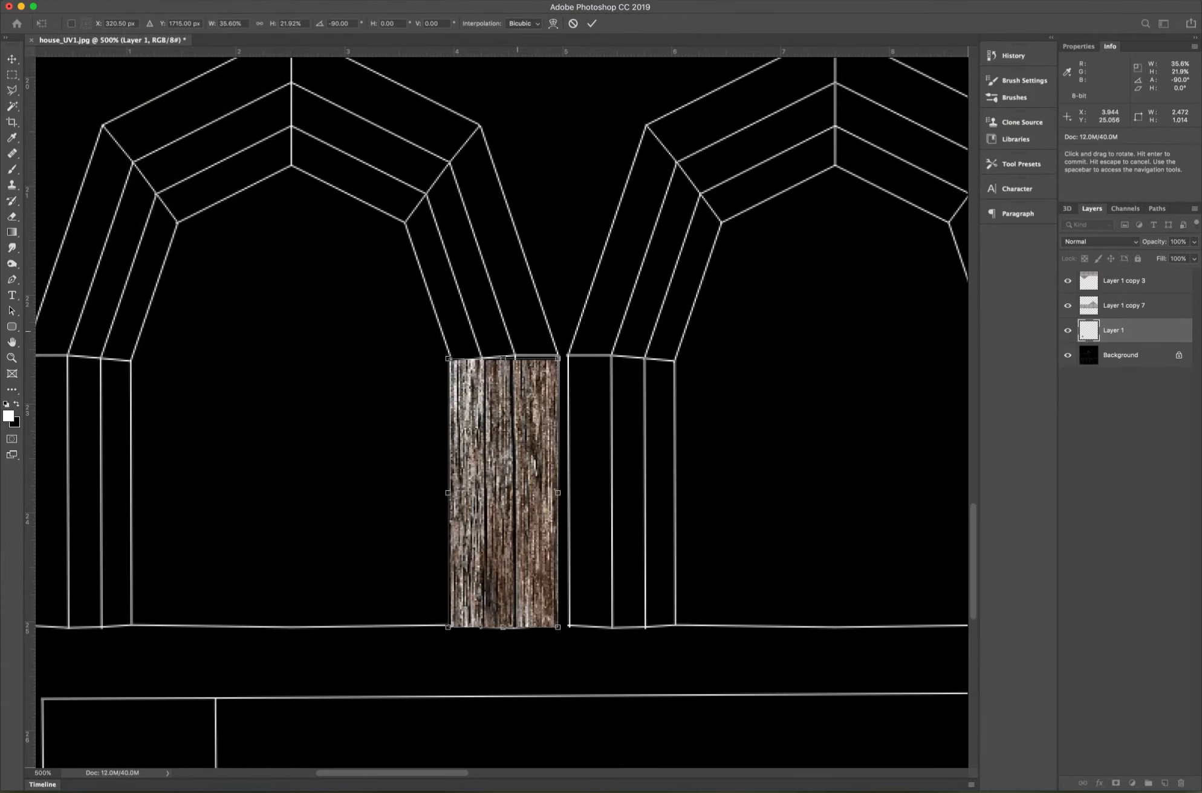
drag(557, 357, 557, 356)
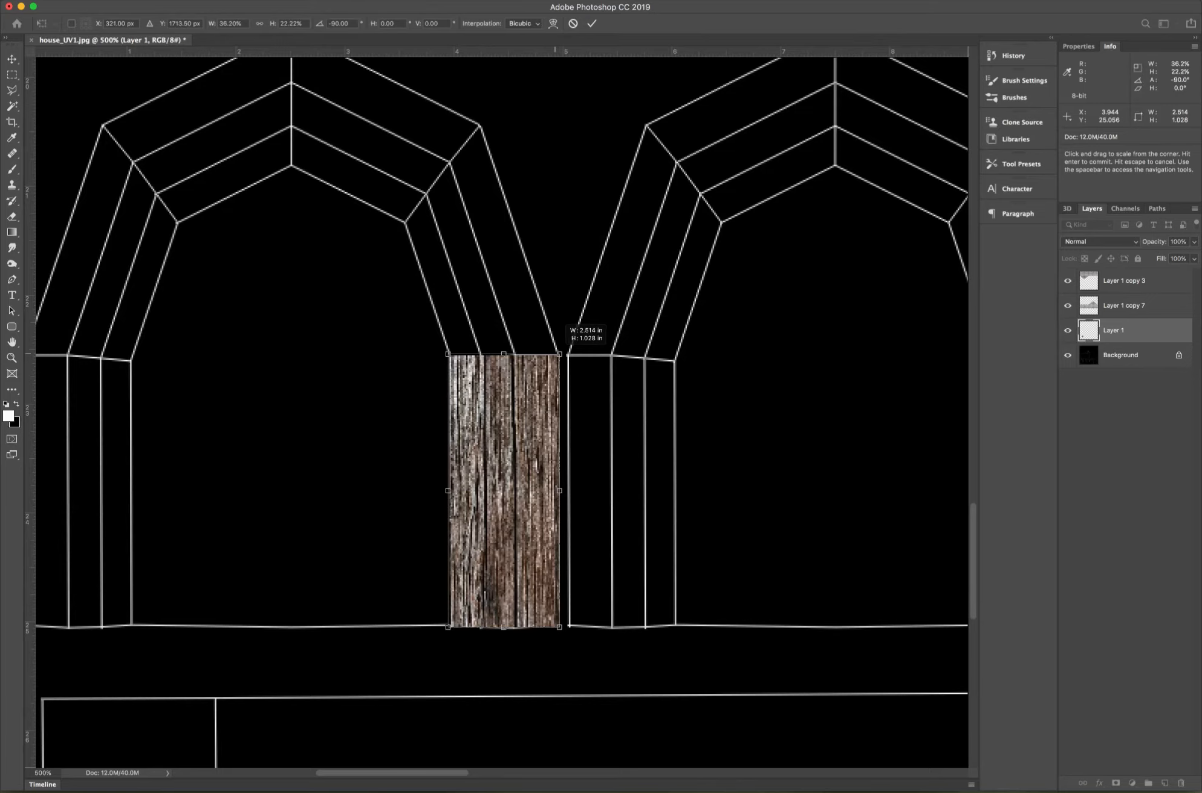
drag(559, 353, 557, 359)
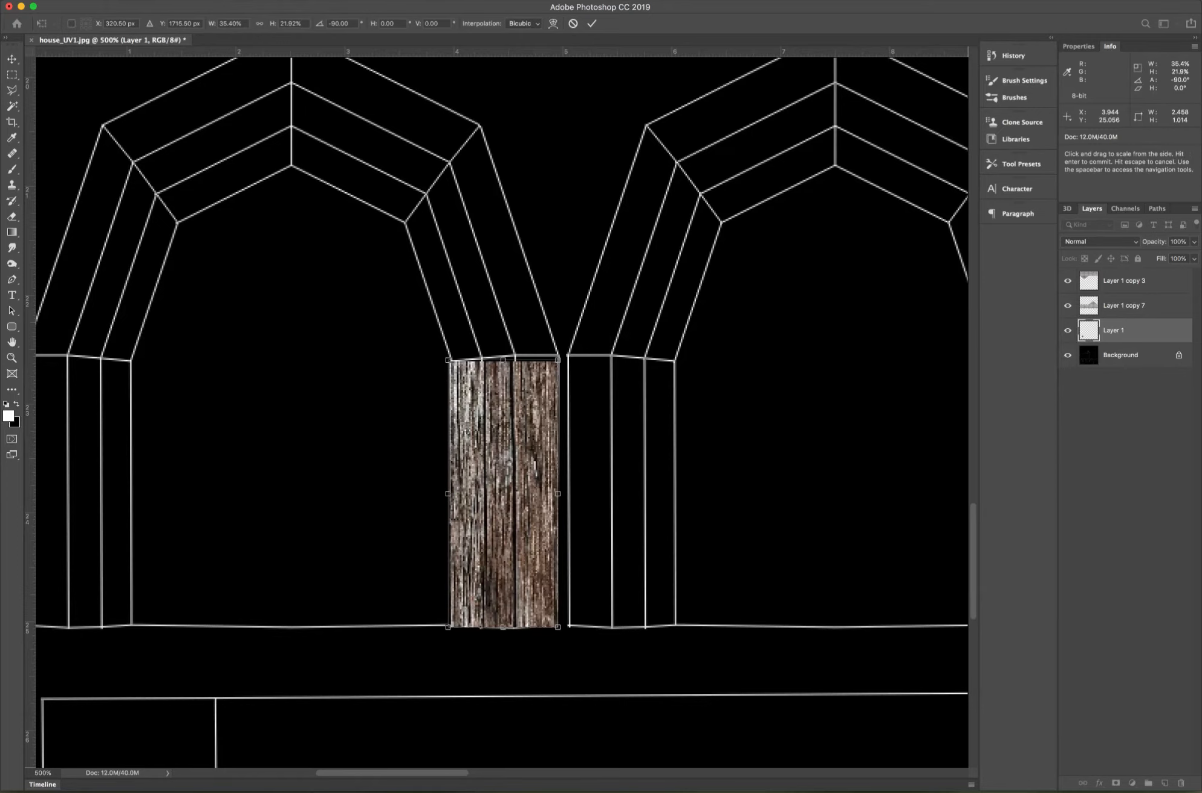
Skew the planks' upper right corner up to match the jamb's slanted top edge and apply the transform.
click(138, 0)
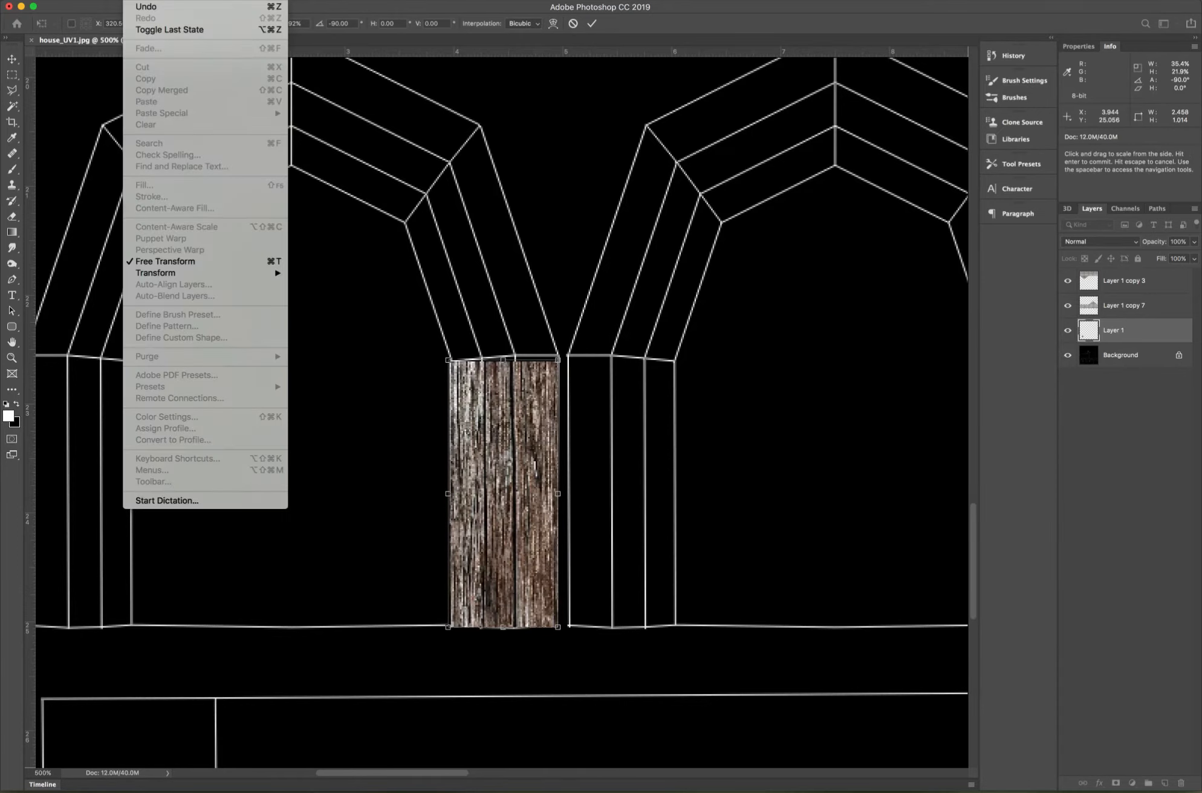
mouse_move(200, 272)
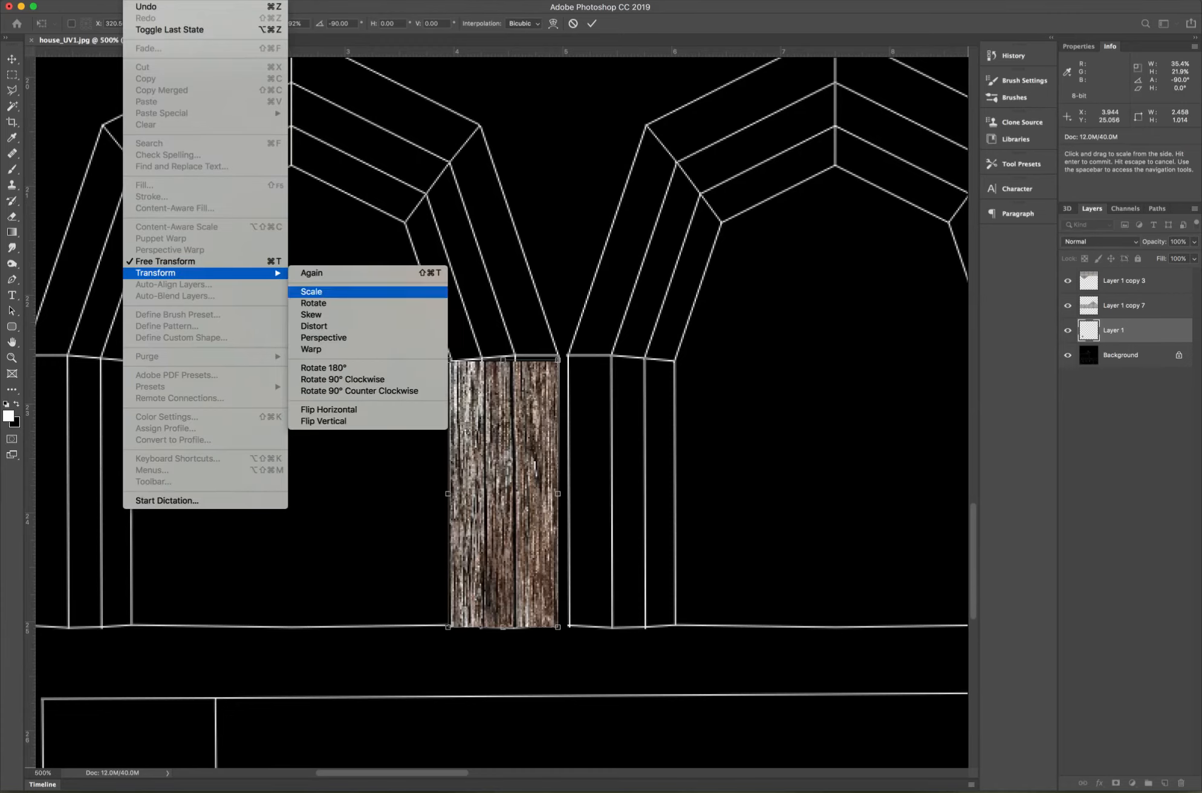
click(311, 314)
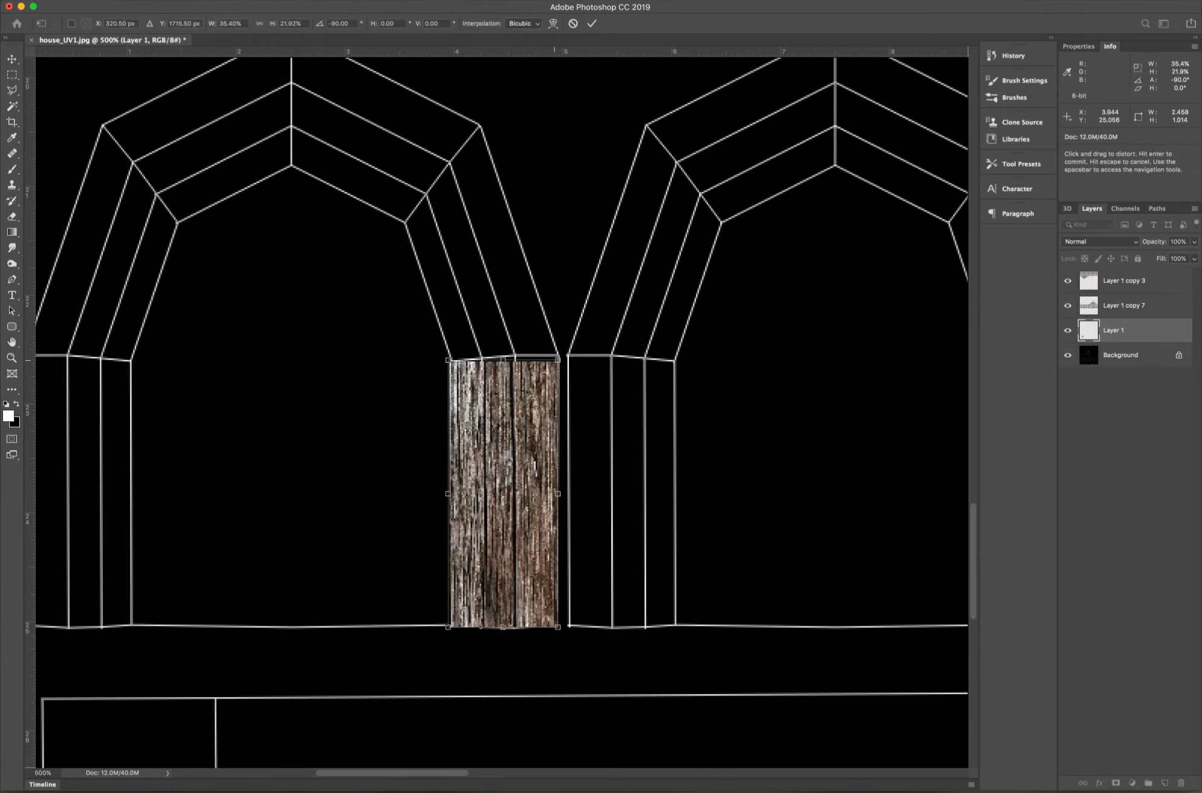
drag(557, 359, 557, 352)
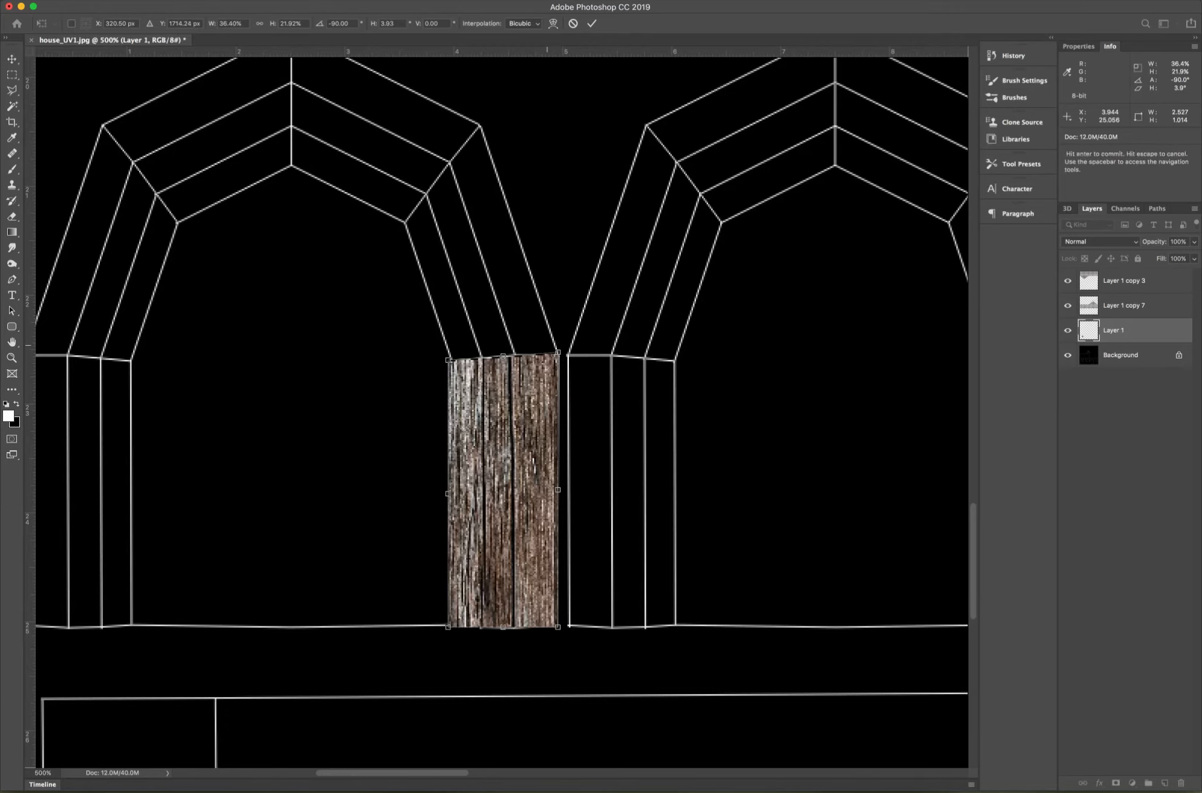
key(Return)
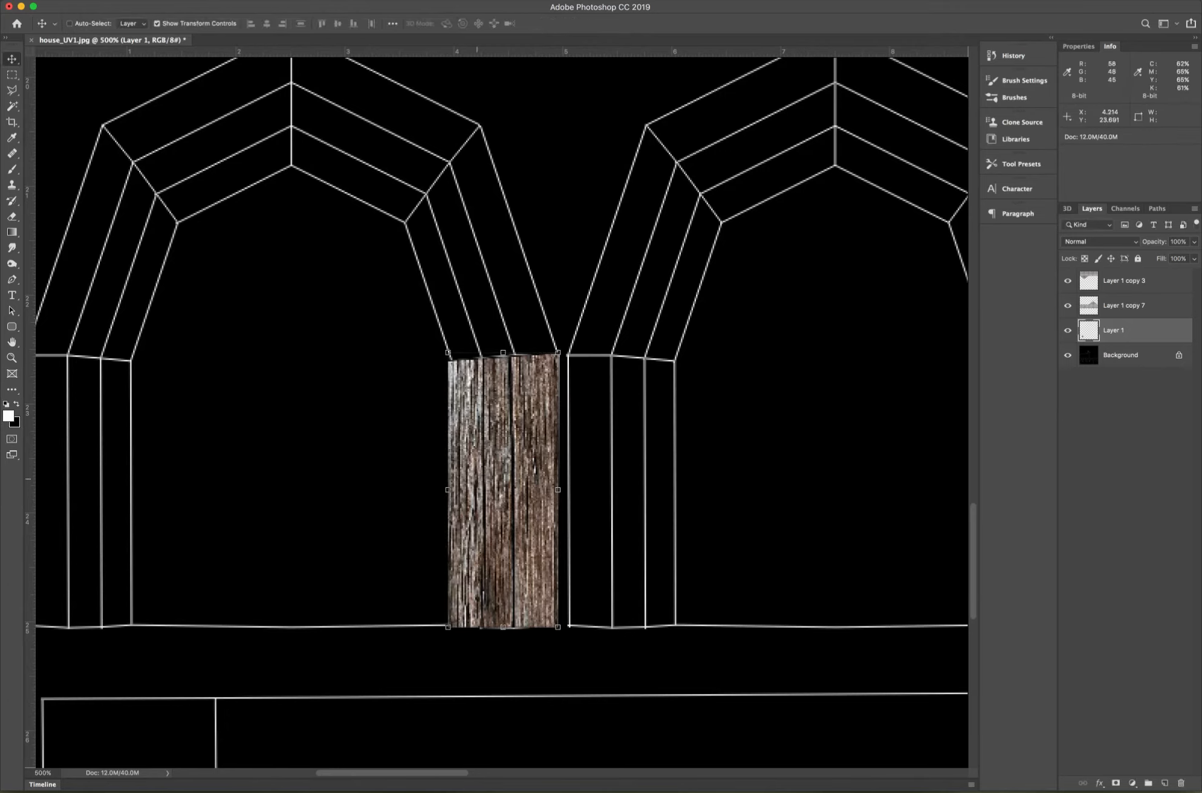
Duplicate the jamb planks directly above the leftmost arch's right jamb and skew the copy's lower left corner down to meet the jamb's slanted top.
drag(484, 496, 483, 220)
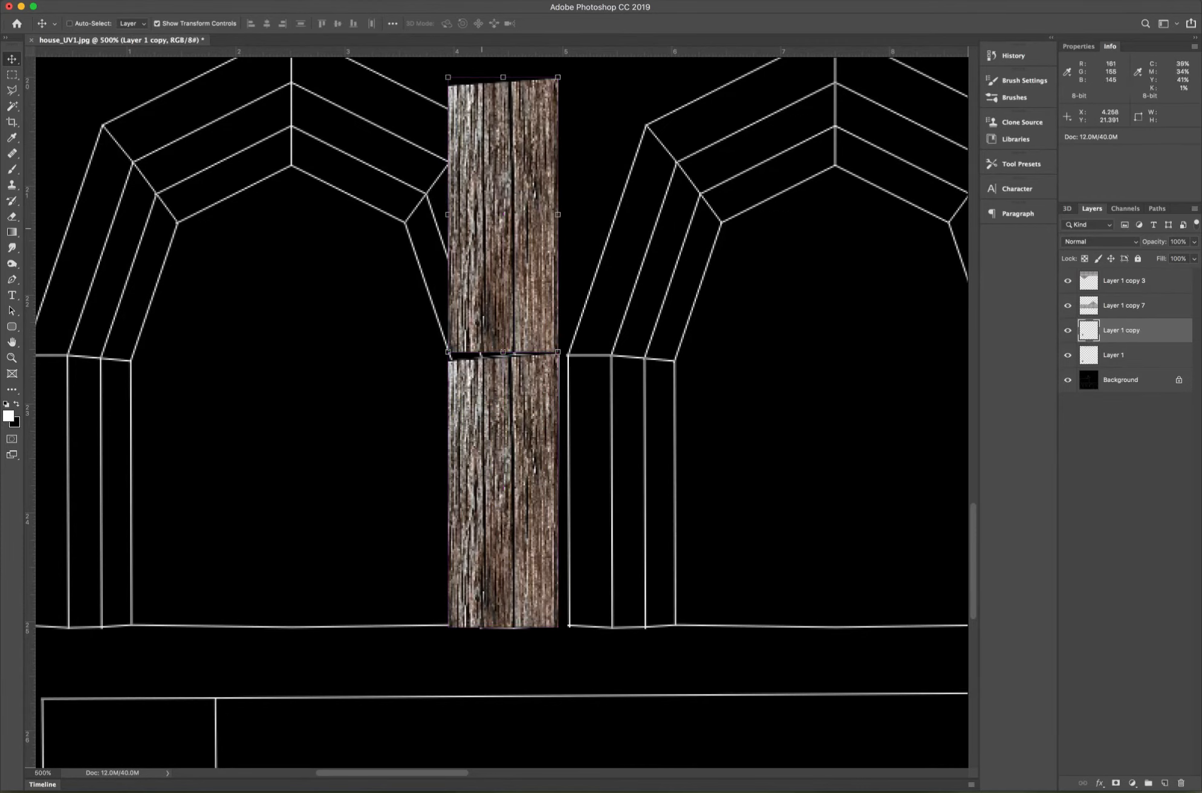
key(Down)
key(super+t)
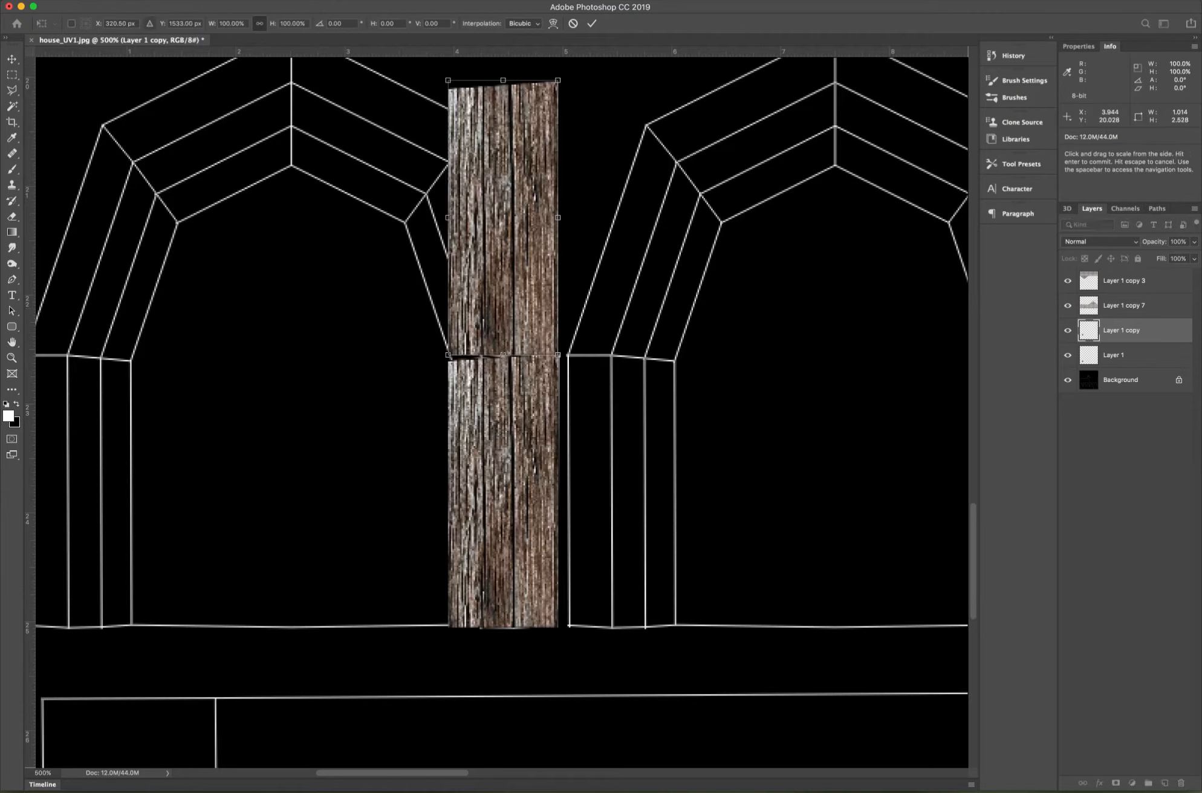
click(134, 0)
mouse_move(182, 273)
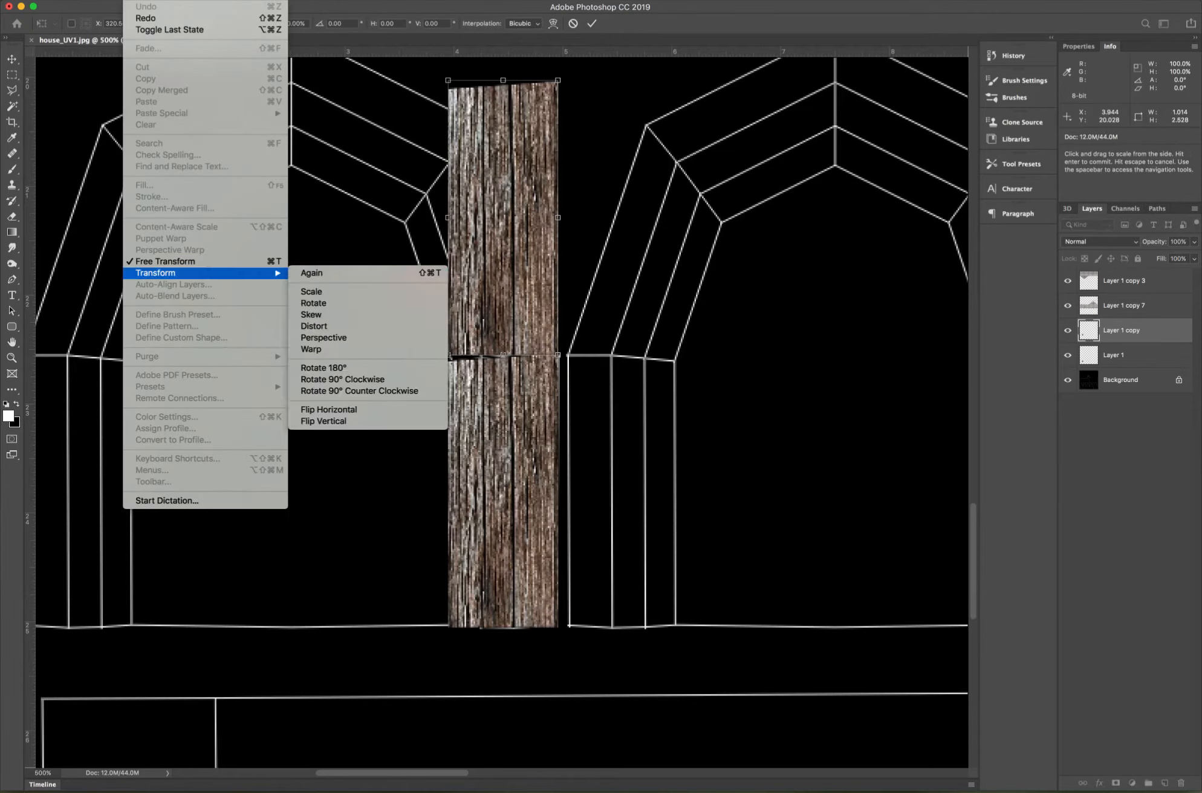
click(311, 314)
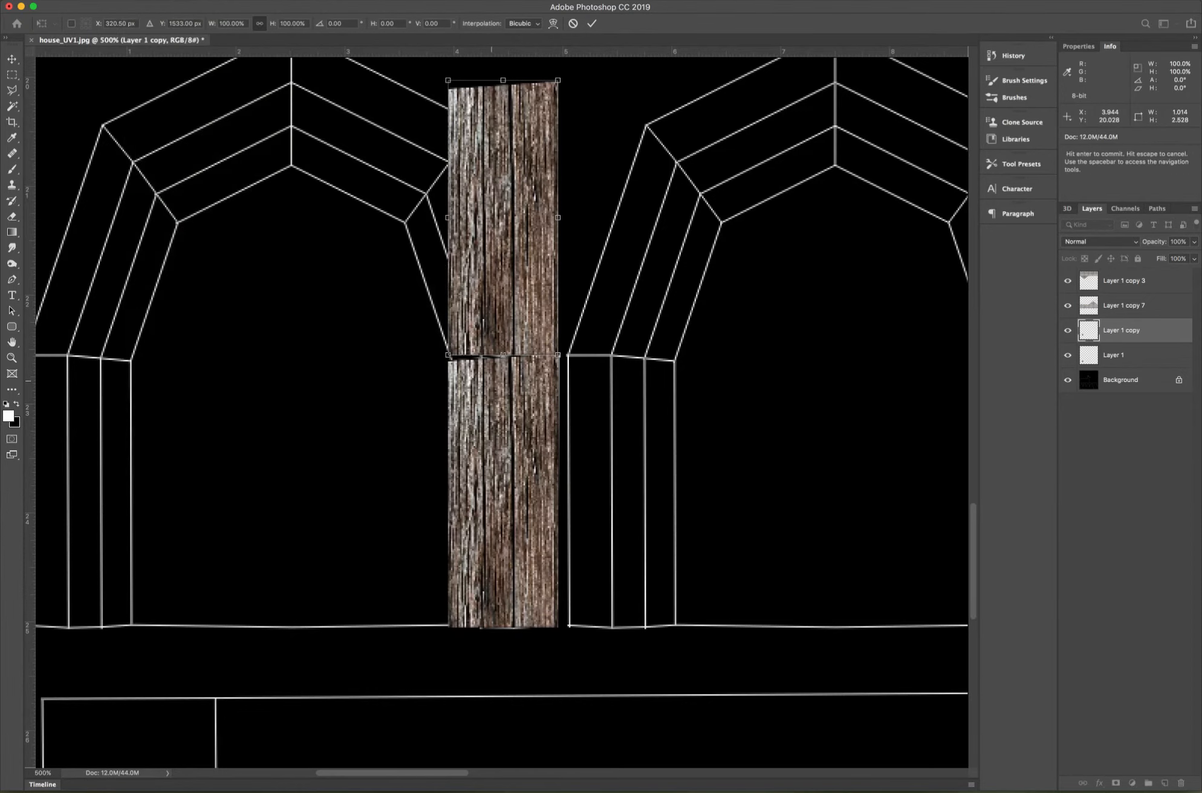
drag(449, 335, 459, 342)
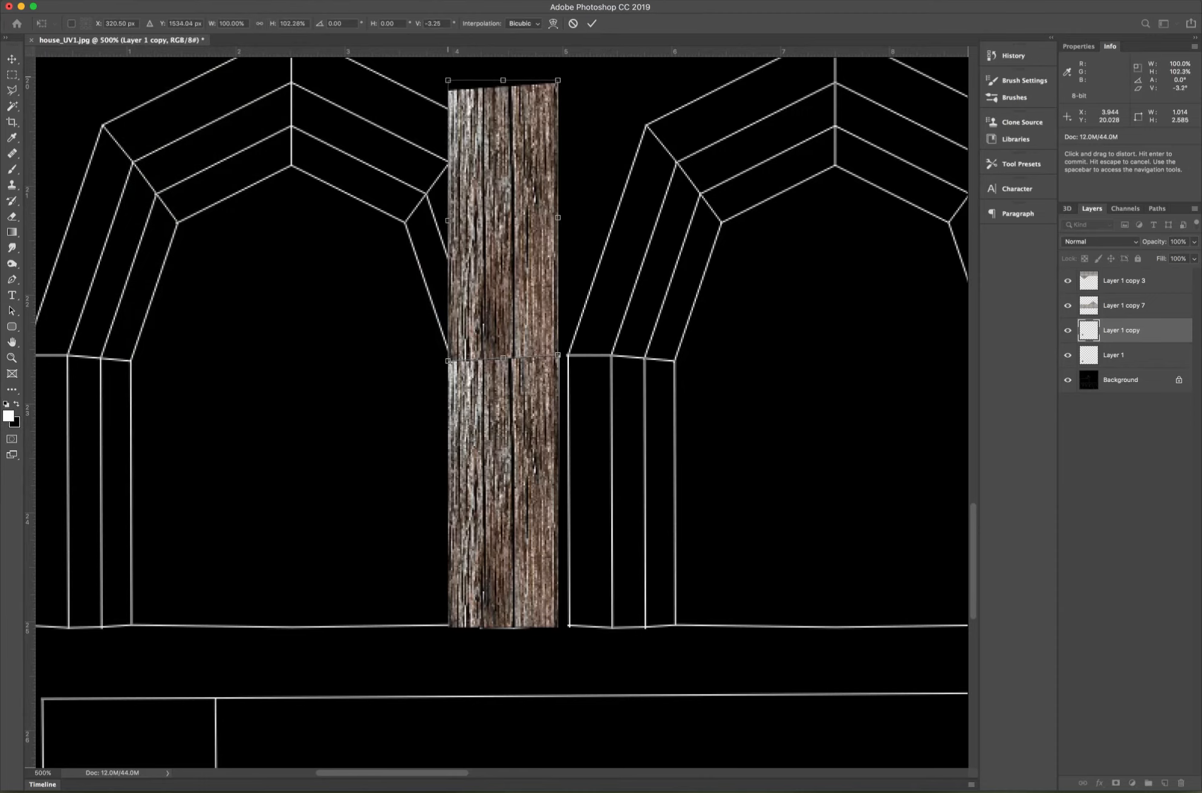
Skew the copy's upper corners onto the corners of the slanted arch segment above the right jamb and apply the transform.
drag(448, 79, 403, 216)
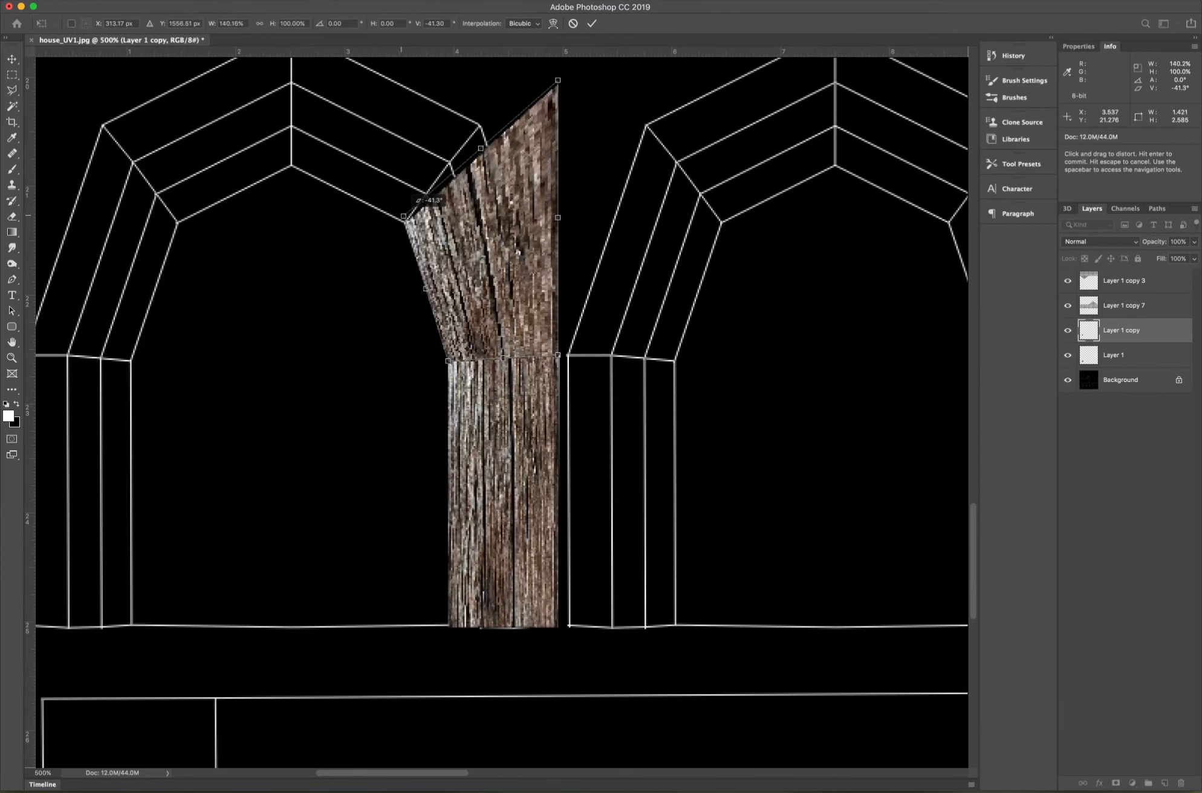
drag(558, 80, 479, 124)
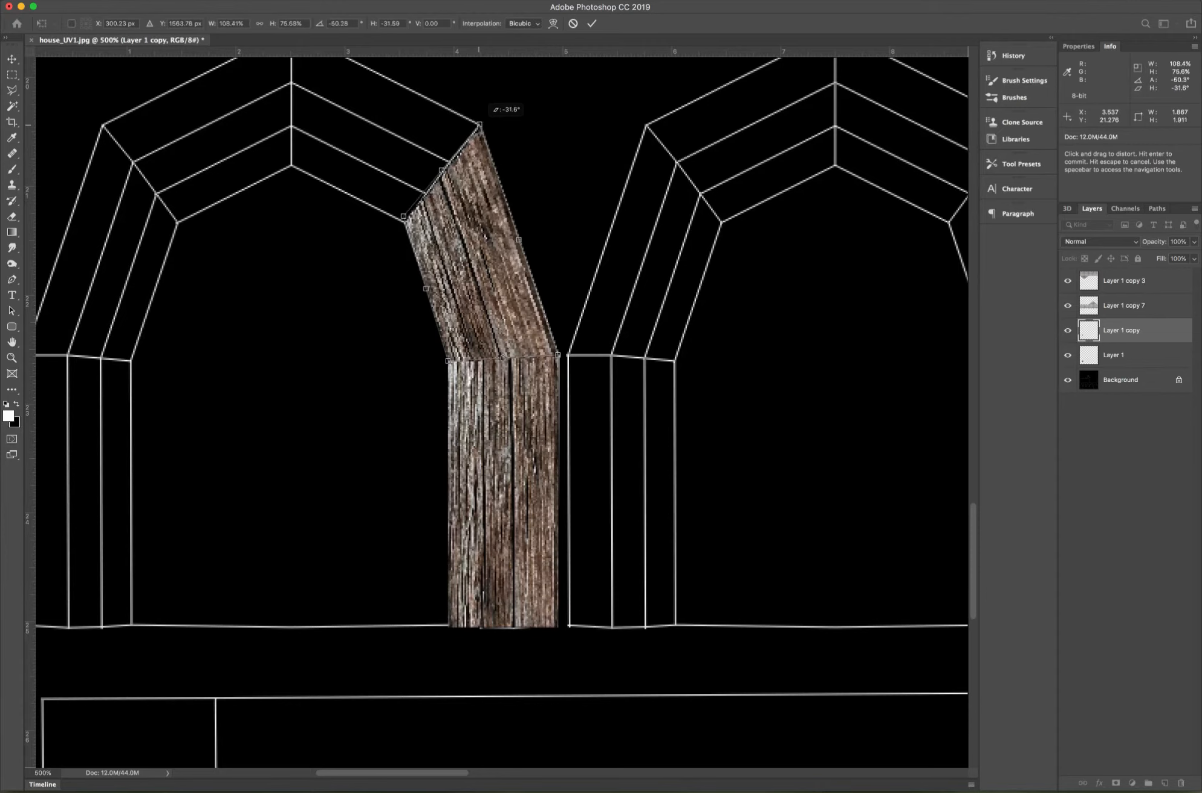
drag(519, 239, 520, 238)
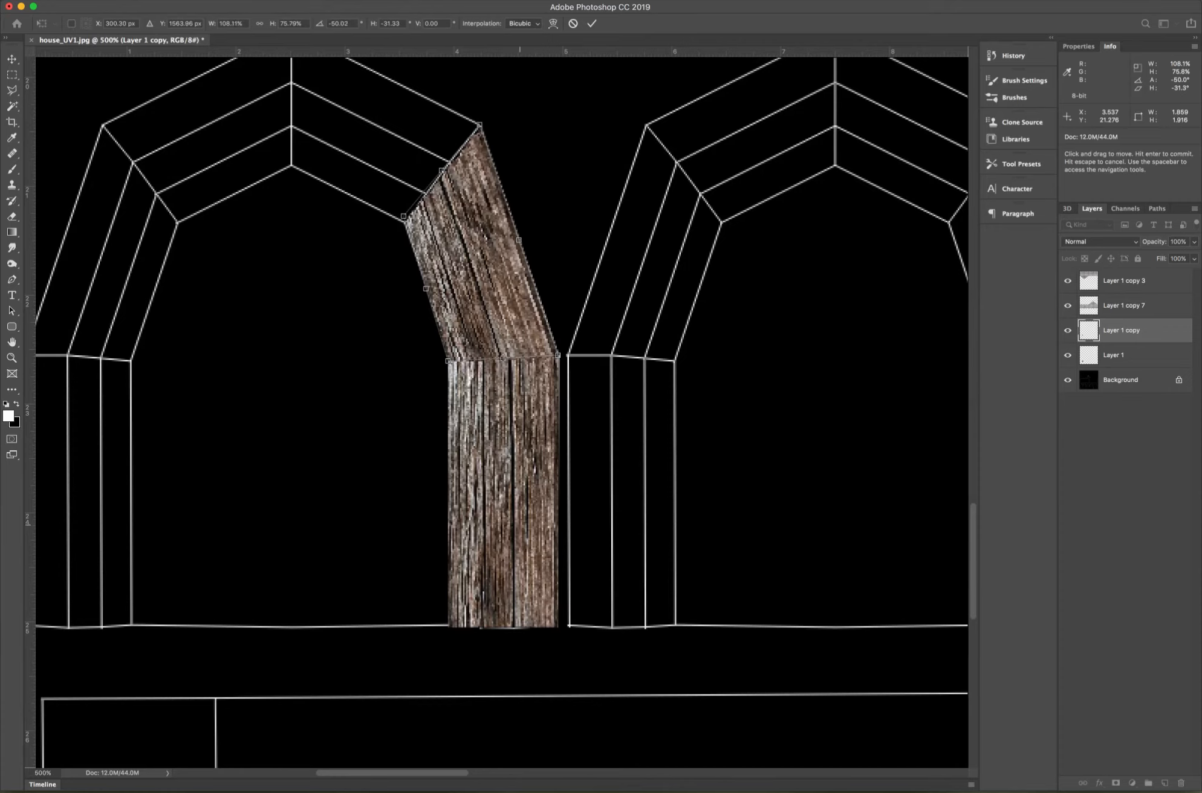
key(Return)
drag(518, 518, 414, 449)
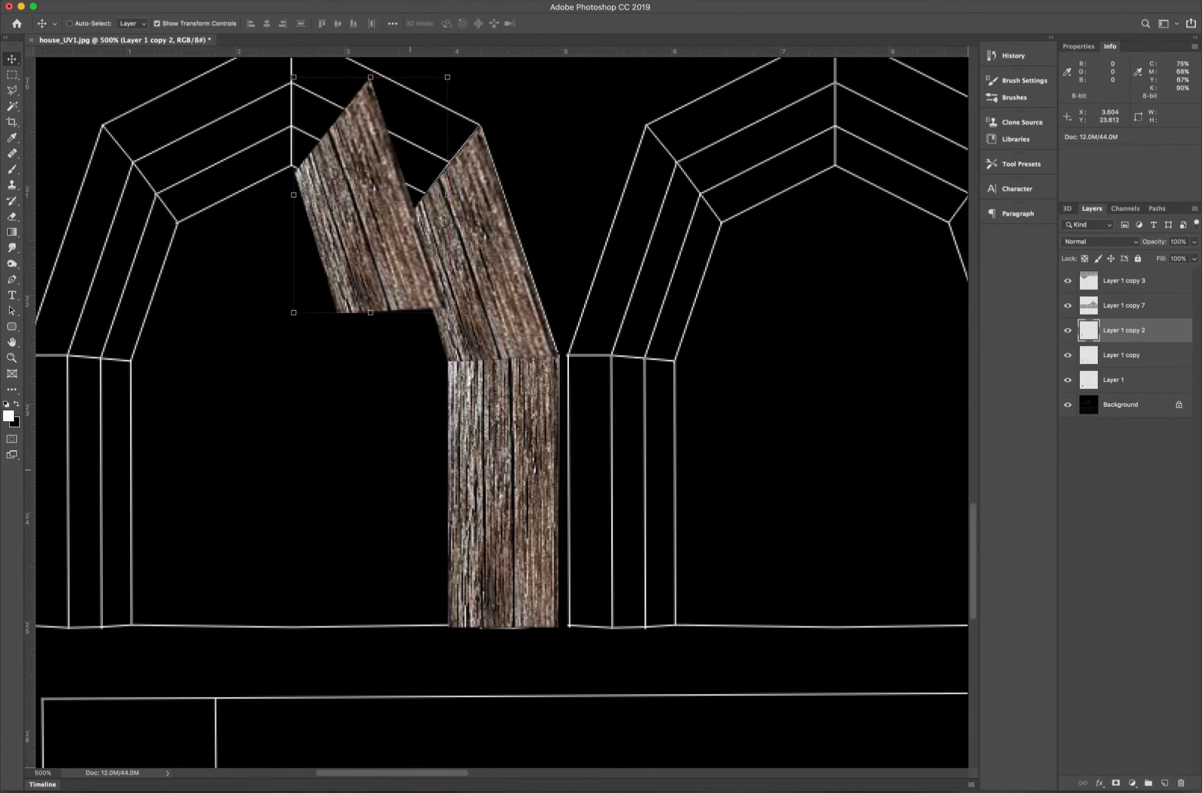
scroll(502, 411, left, 5)
scroll(502, 411, up, 5)
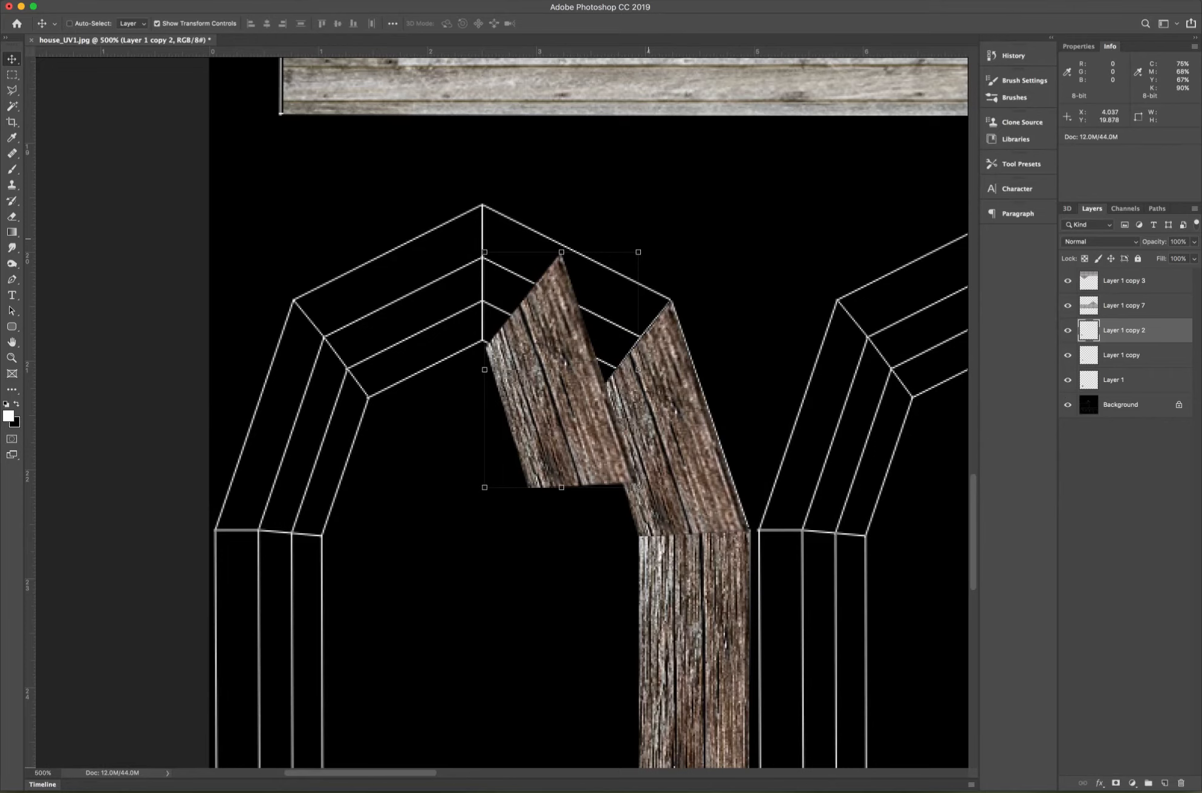
key(ctrl+t)
drag(650, 203, 529, 168)
drag(570, 380, 576, 297)
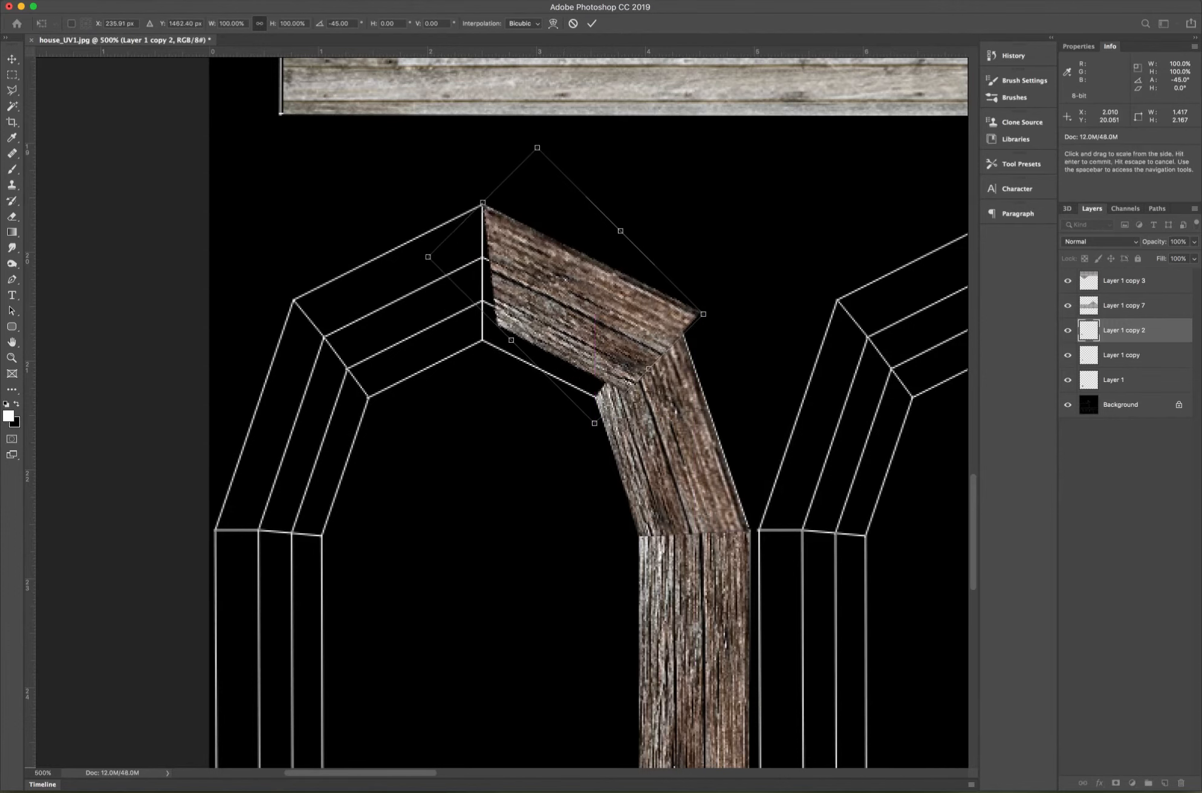
click(136, 0)
mouse_move(182, 273)
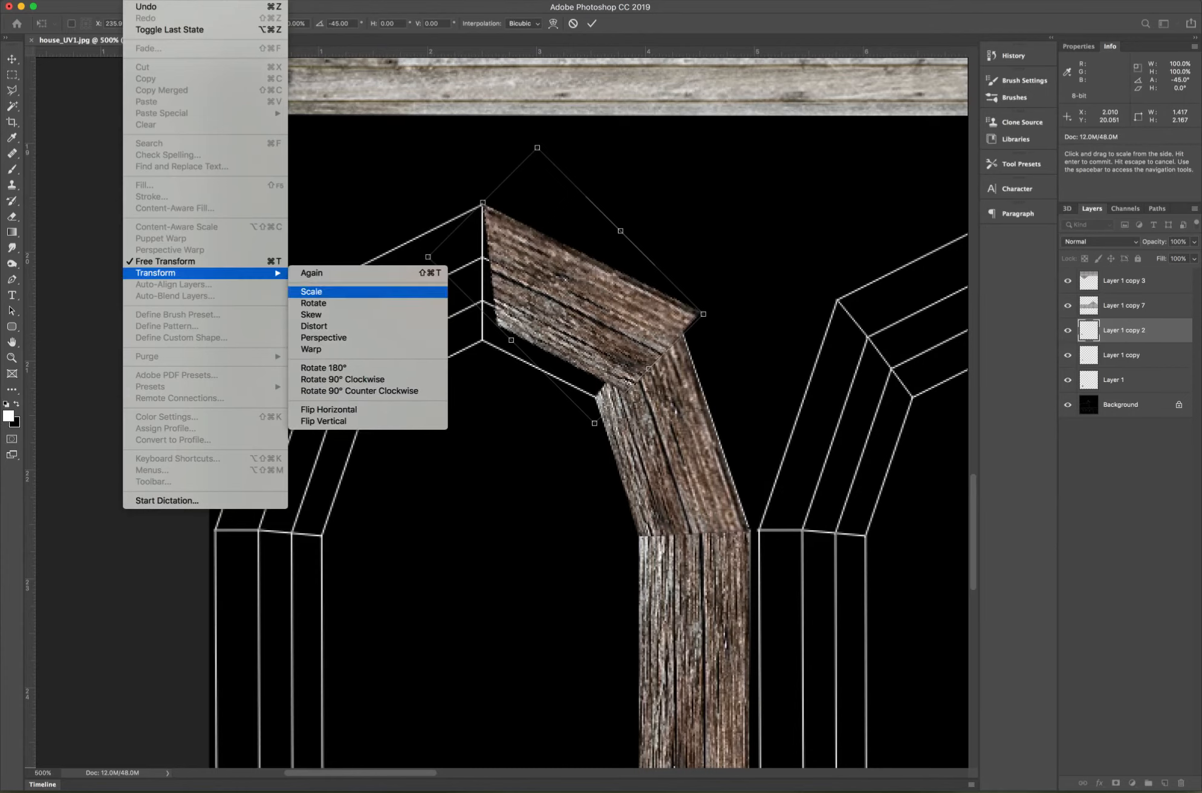
click(311, 314)
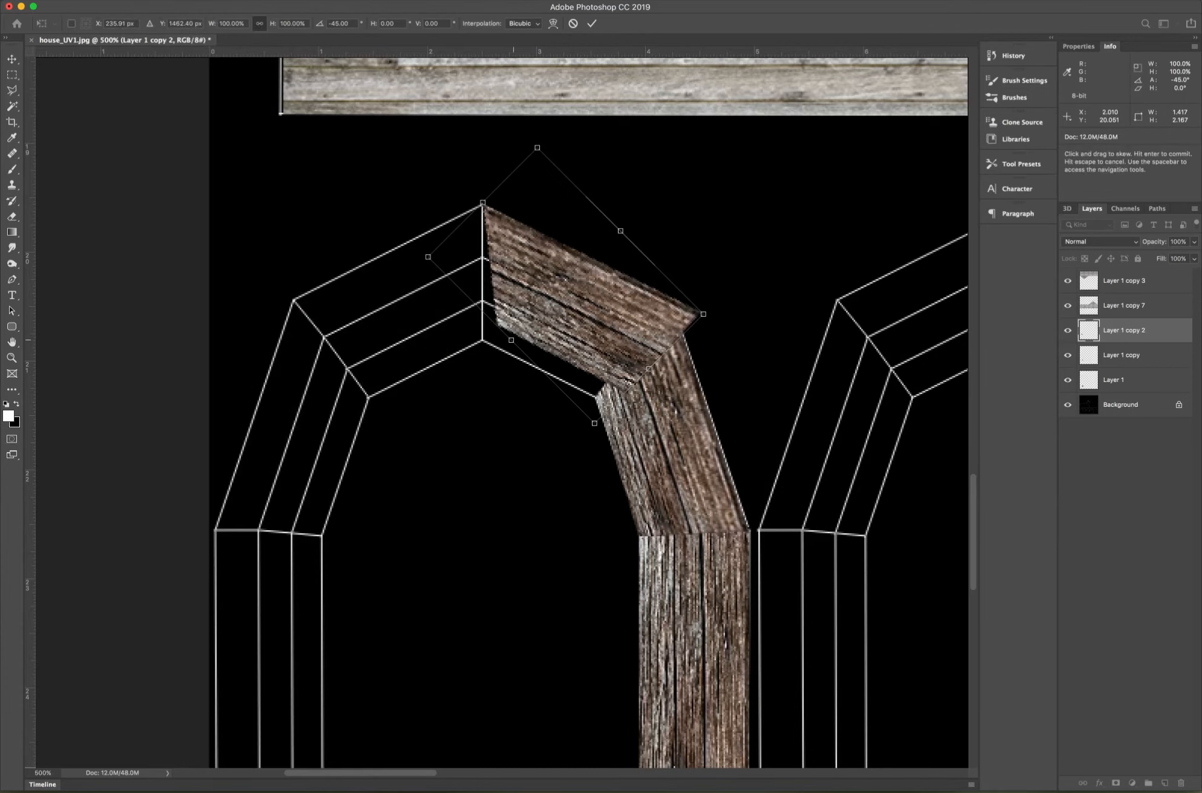
drag(510, 340, 508, 336)
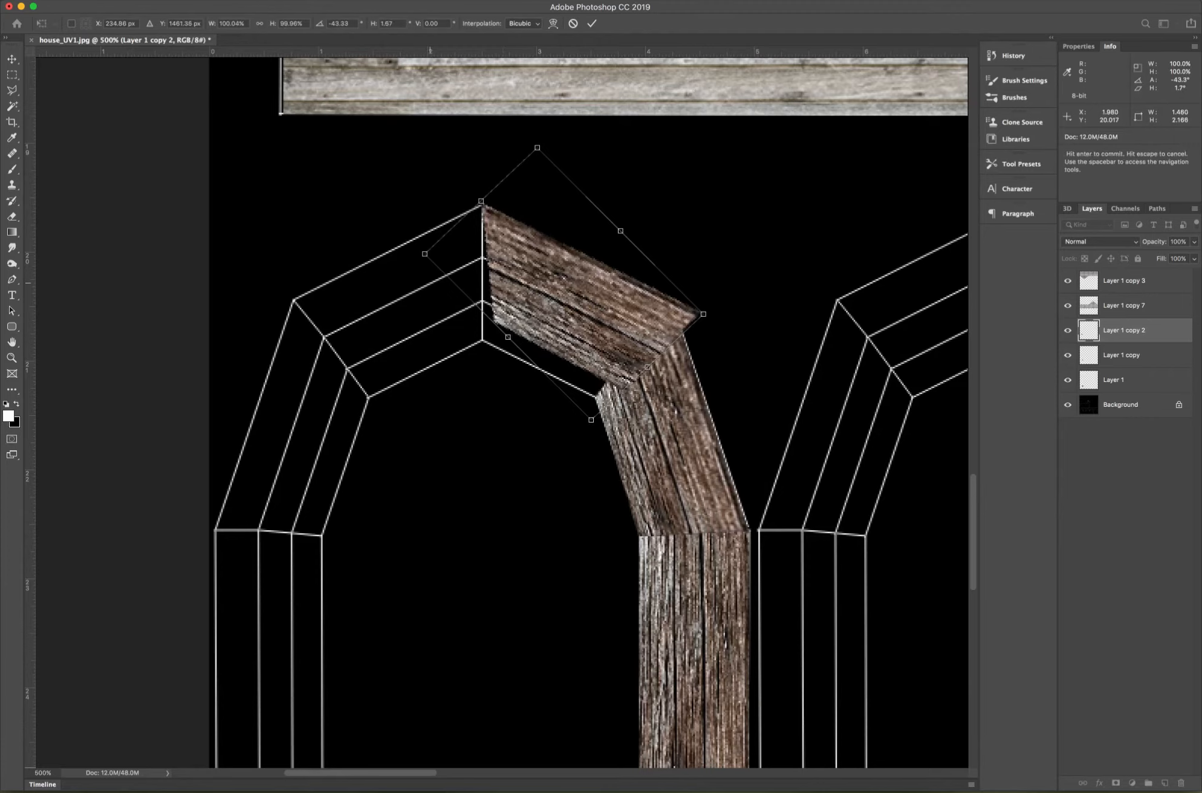
drag(424, 254, 417, 261)
key(super+z)
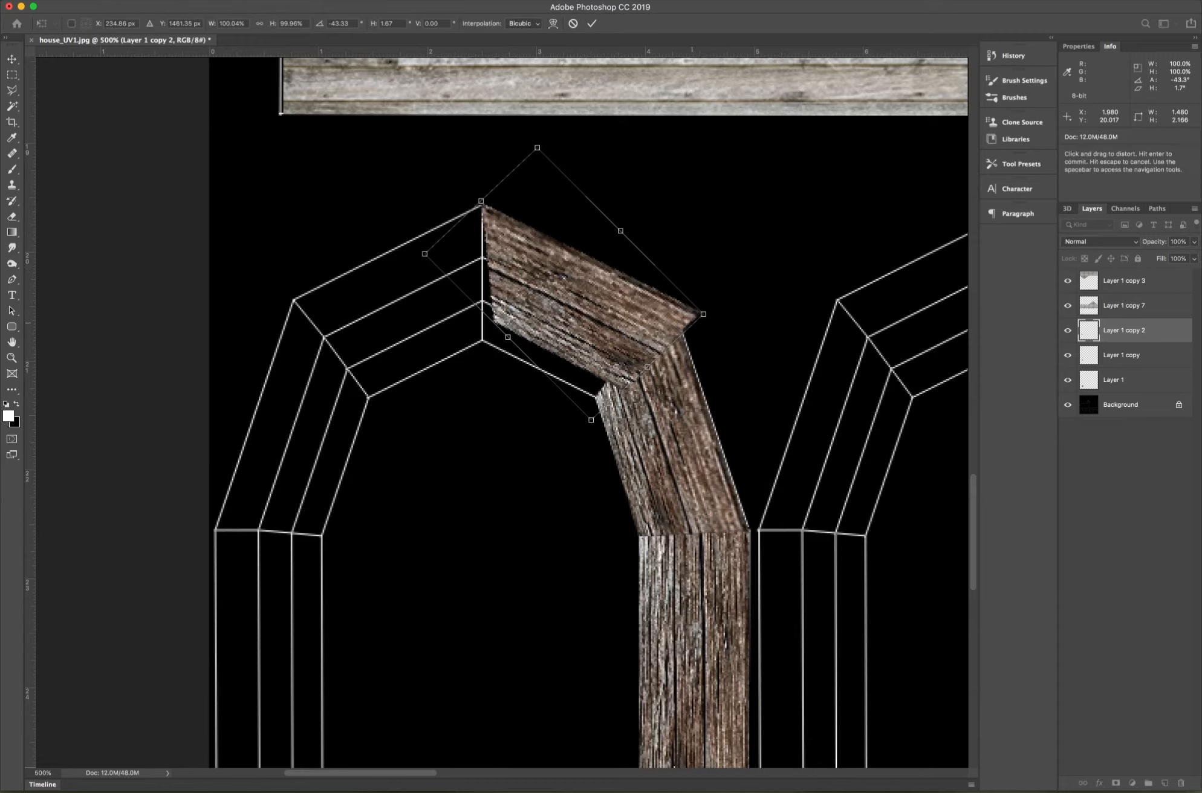
key(Return)
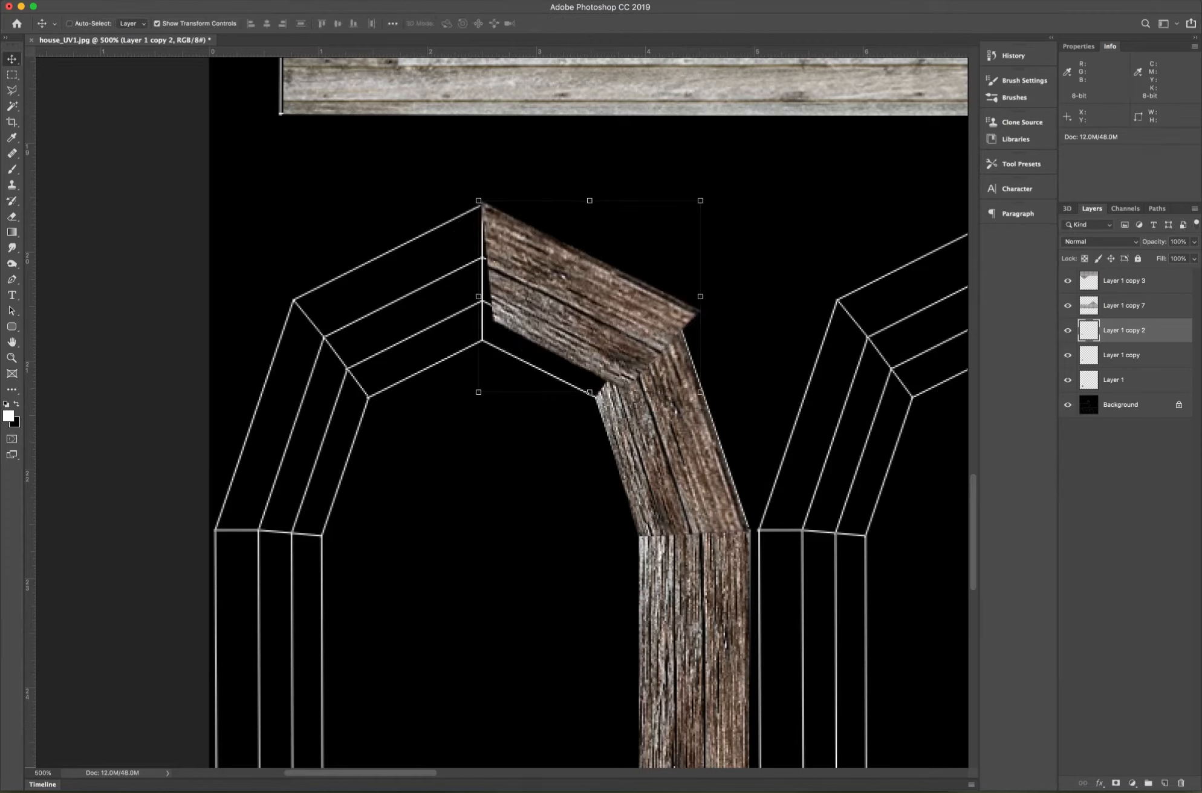
key(BackSpace)
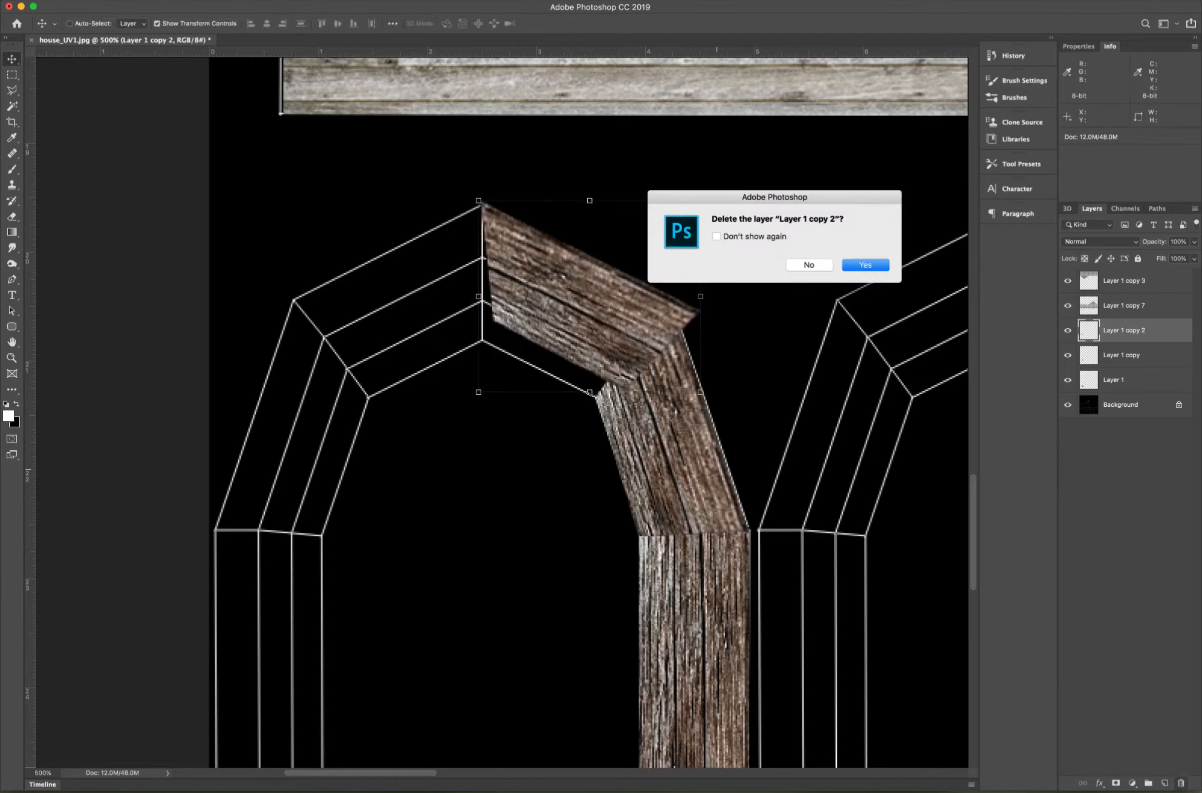
key(Return)
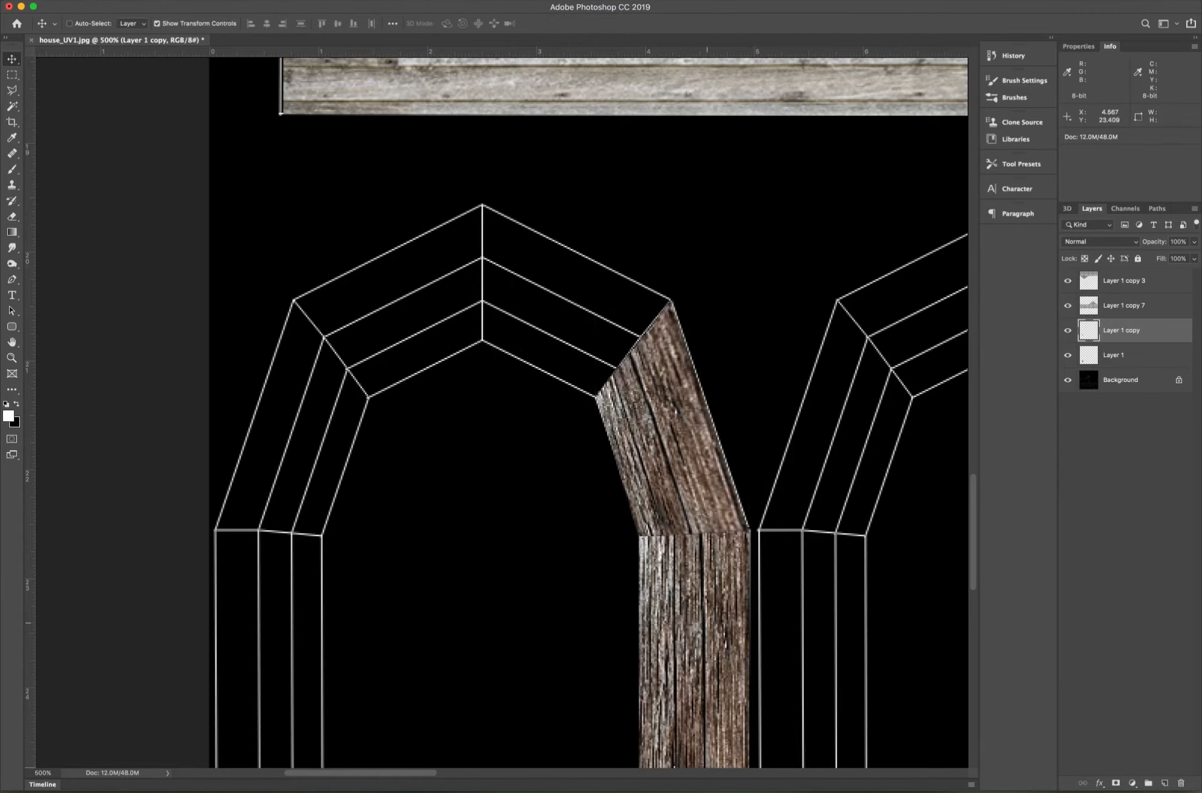
Duplicate the vertical jamb planks from Layer 1, rotate the copy -60° and position it along the upper right segment at the arch's peak.
click(1124, 355)
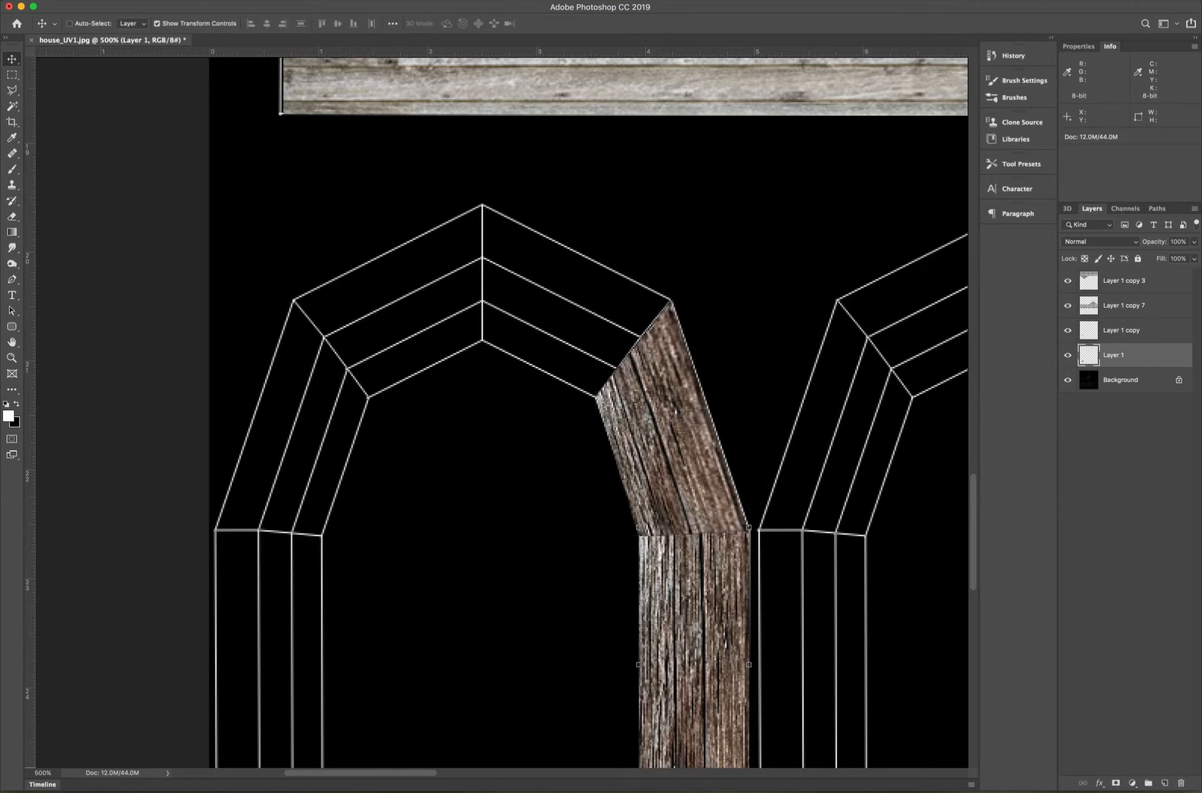
drag(699, 655, 540, 349)
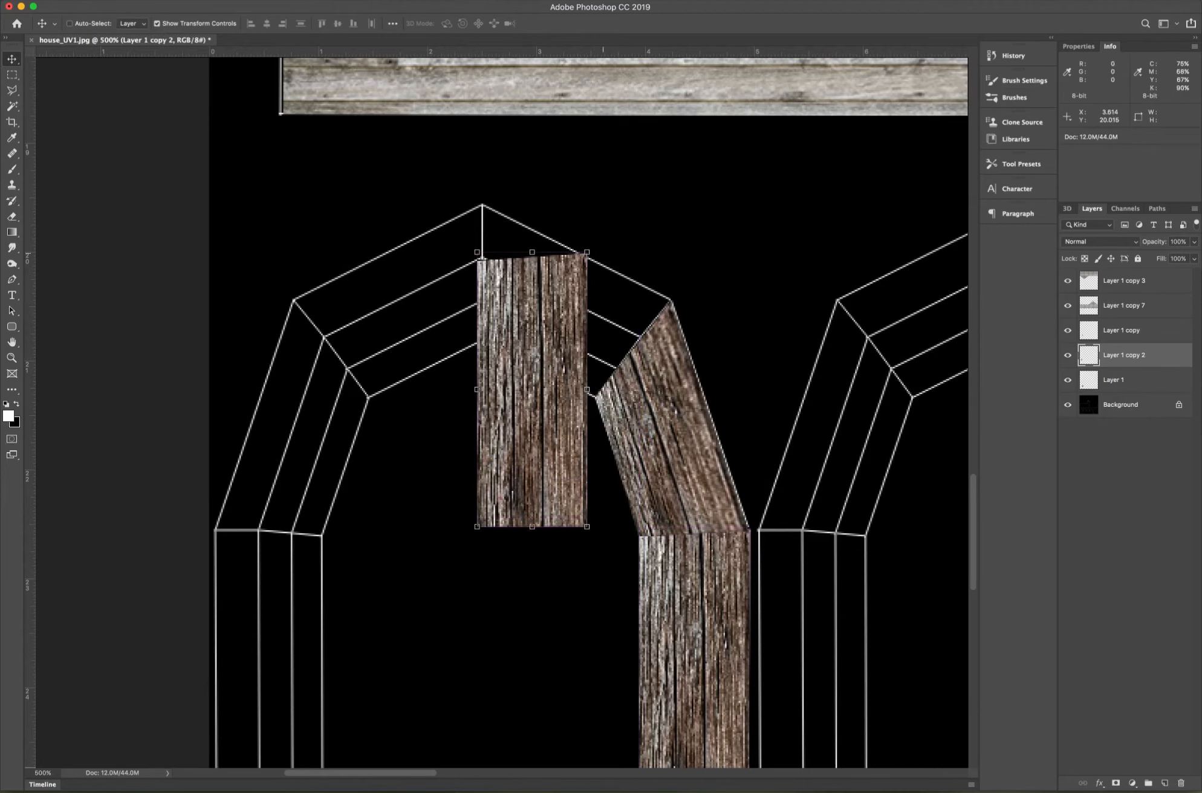
key(super+t)
drag(602, 244, 361, 184)
drag(525, 347, 562, 280)
key(Right)
key(Right)
key(Right)
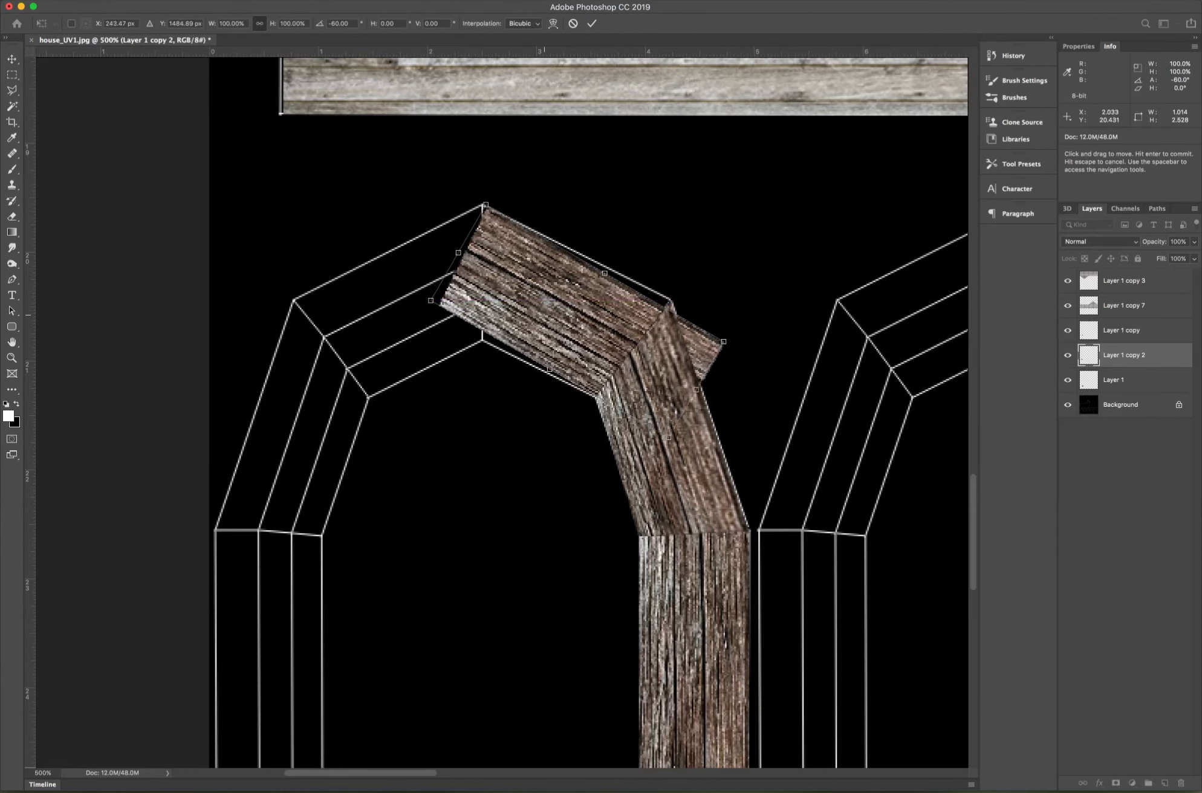
key(Up)
key(Up)
key(Left)
key(Left)
key(Left)
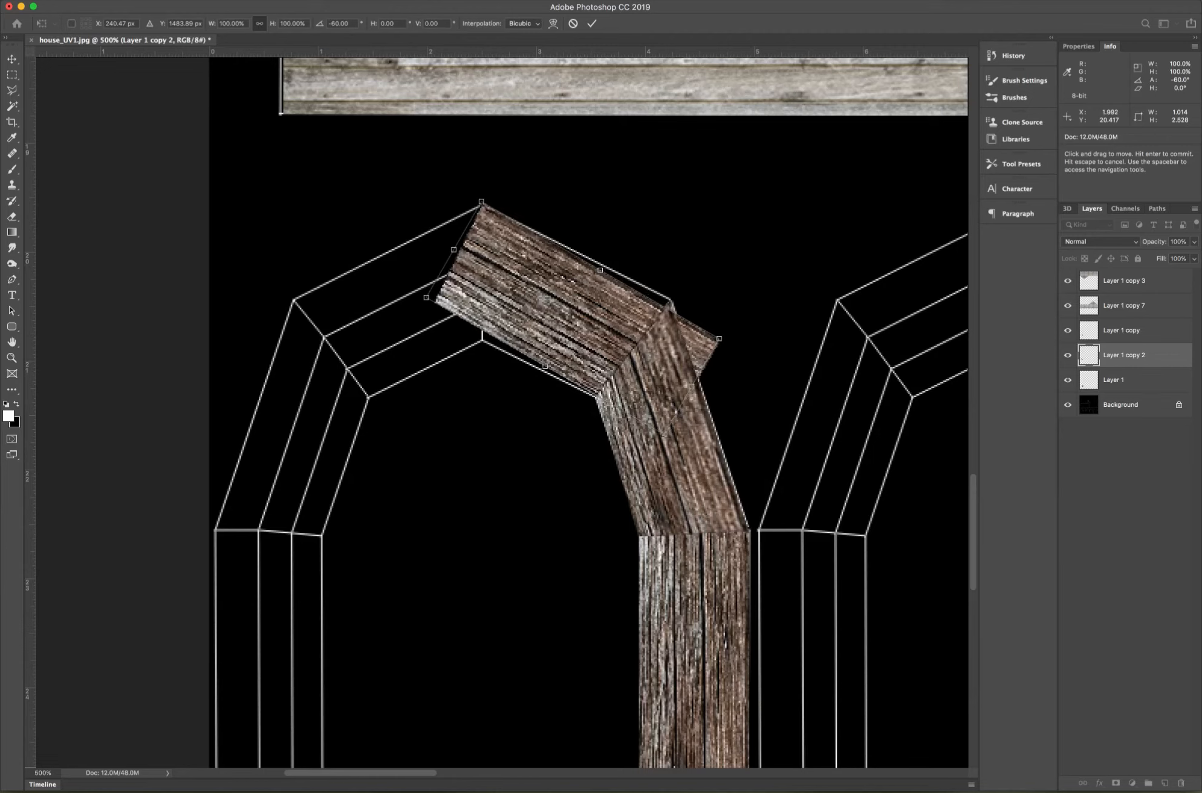
Skew the rotated planks' corners to fit the outline between the arch's peak and the slanted segment, and apply the transform.
click(138, 0)
mouse_move(242, 272)
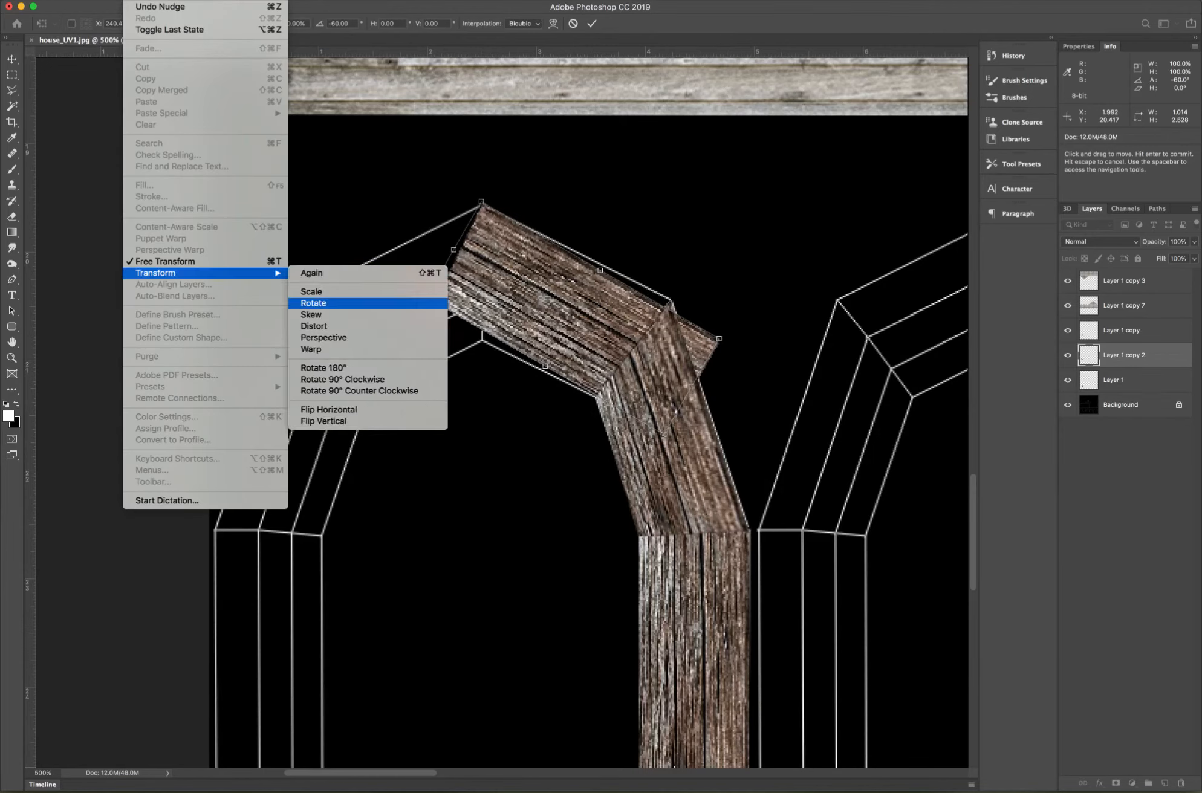
click(311, 315)
drag(426, 297, 476, 336)
drag(718, 339, 670, 302)
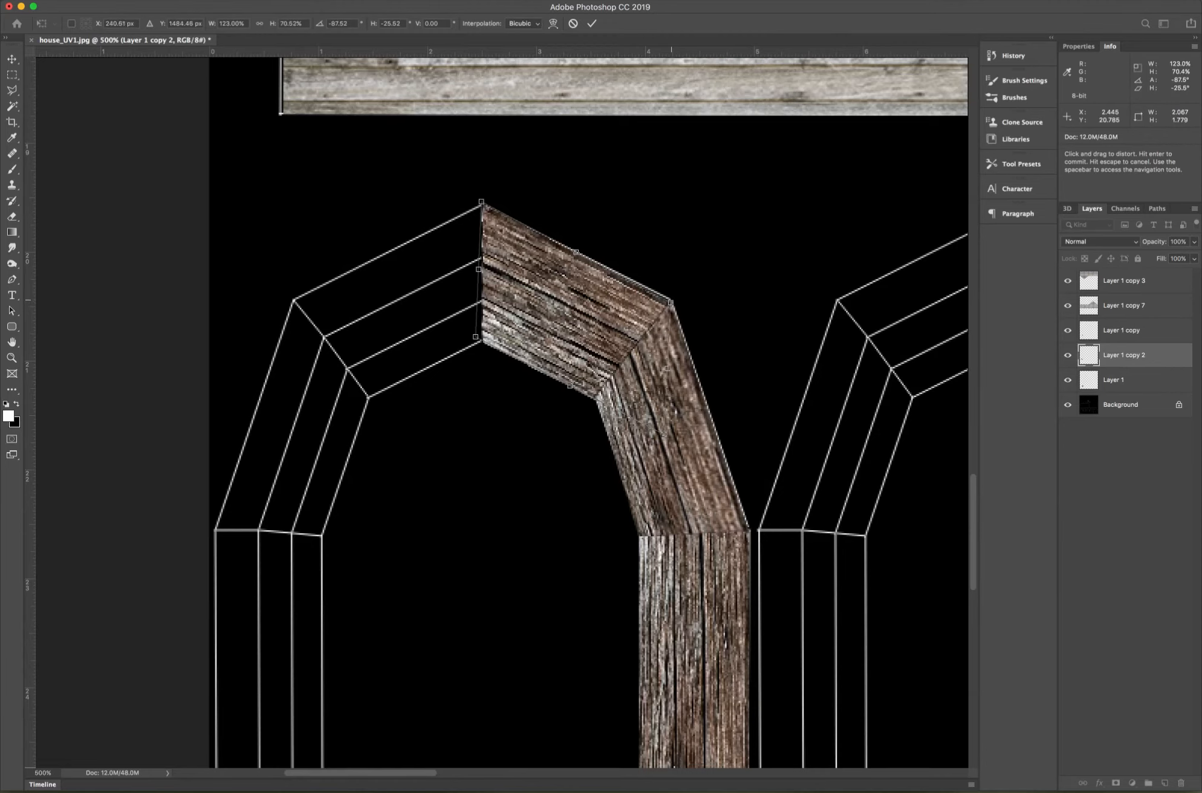
drag(664, 434, 593, 398)
key(Return)
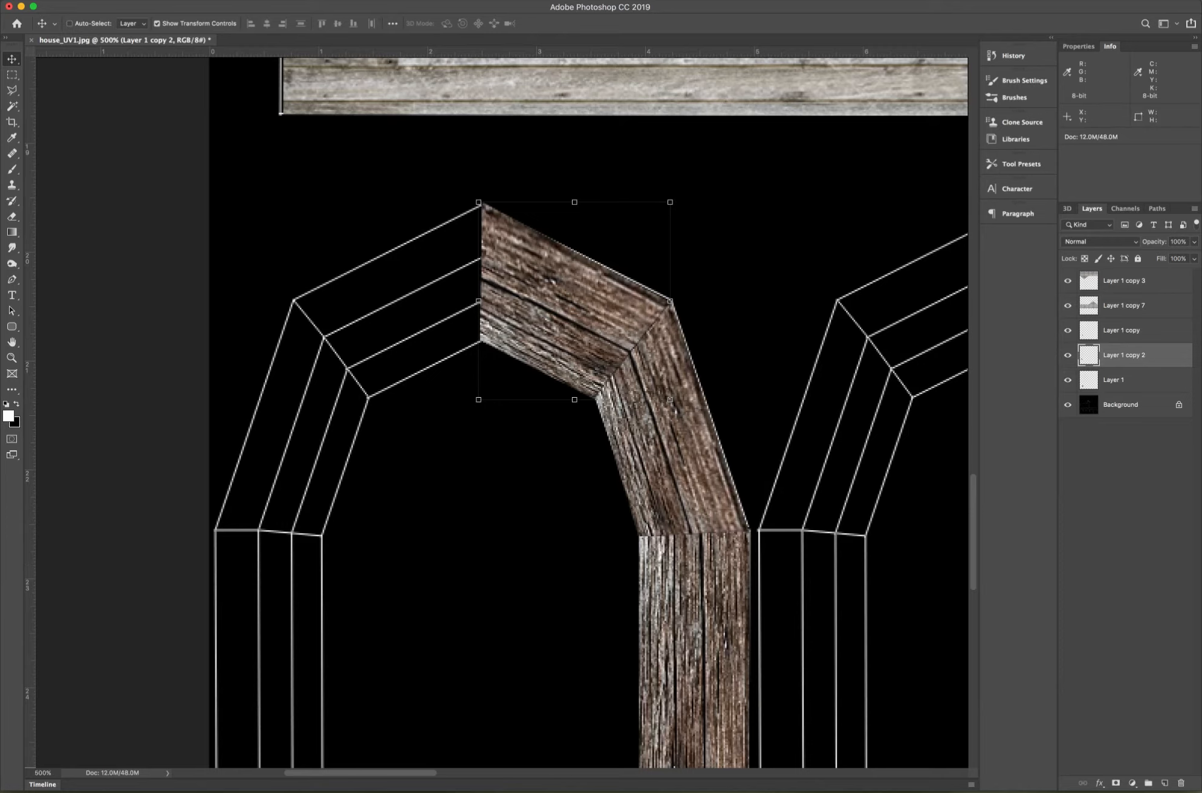
Merge Layer 1, Layer 1 copy 2 and Layer 1 copy into a single layer holding the right half of the arch.
click(1125, 380)
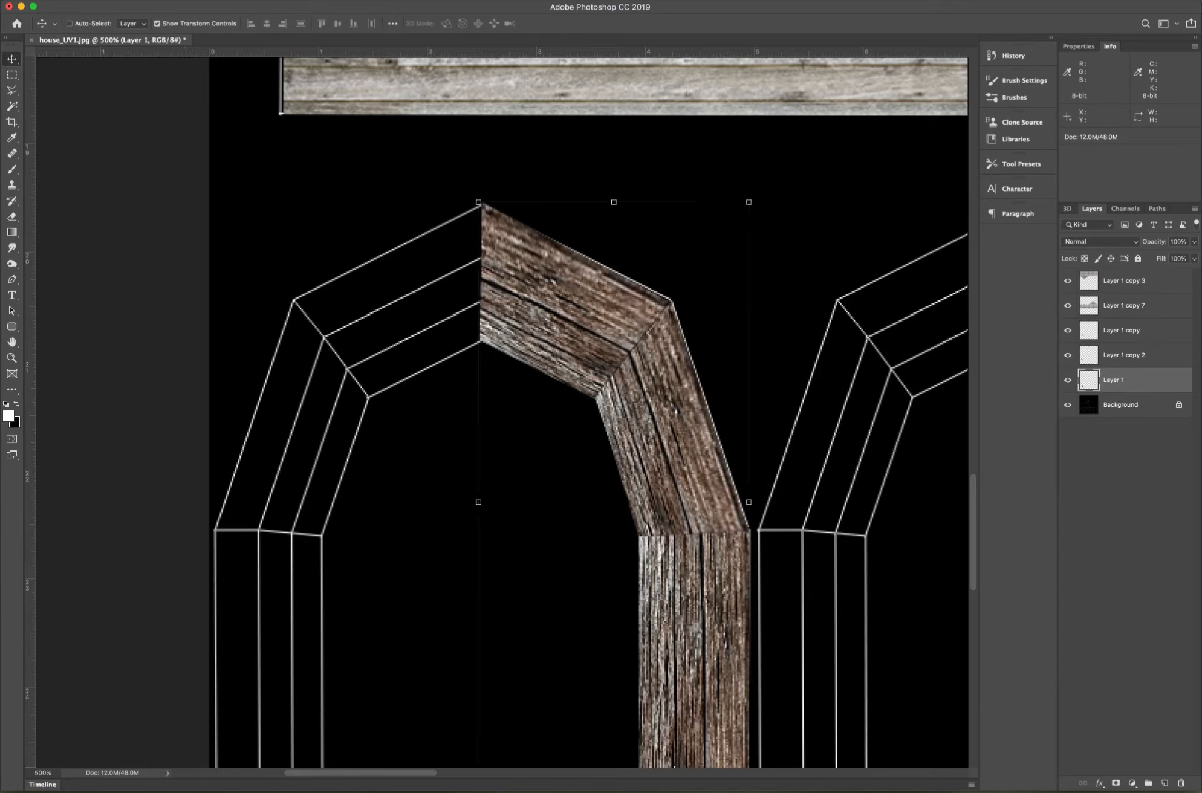
shift+click(1124, 355)
shift+click(1124, 330)
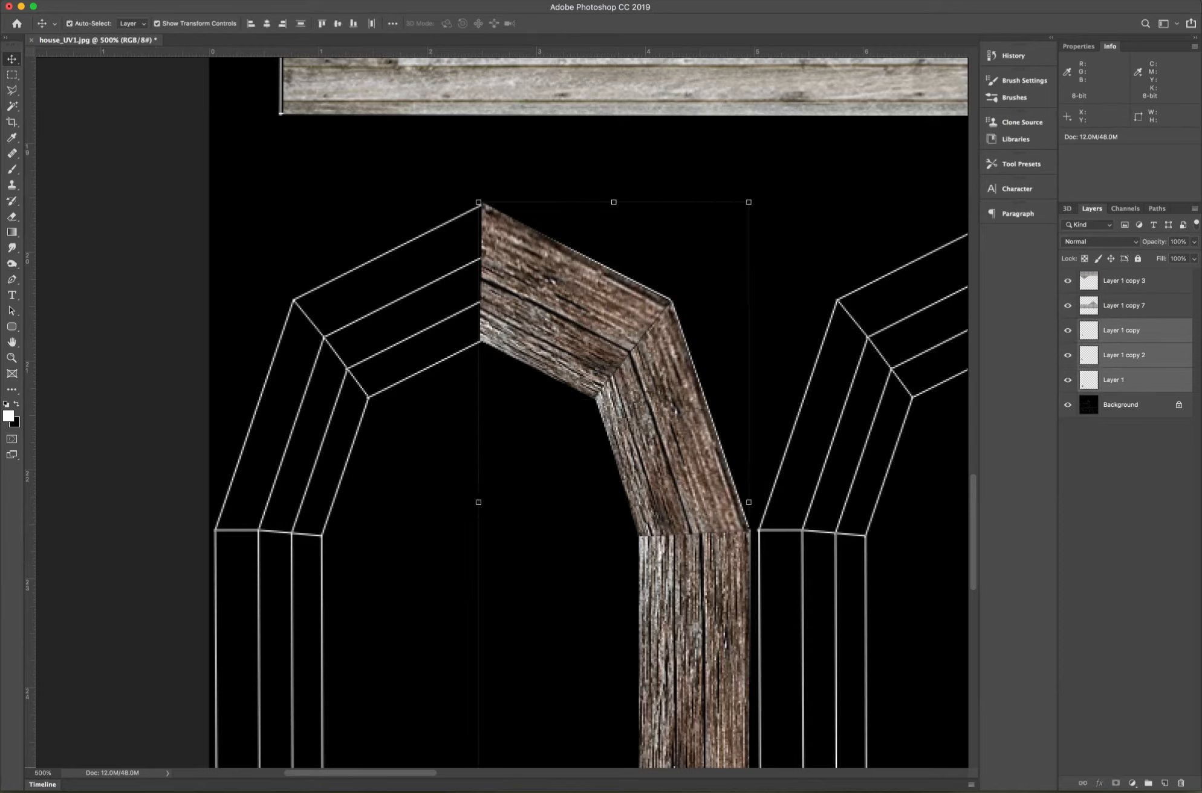
key(super+e)
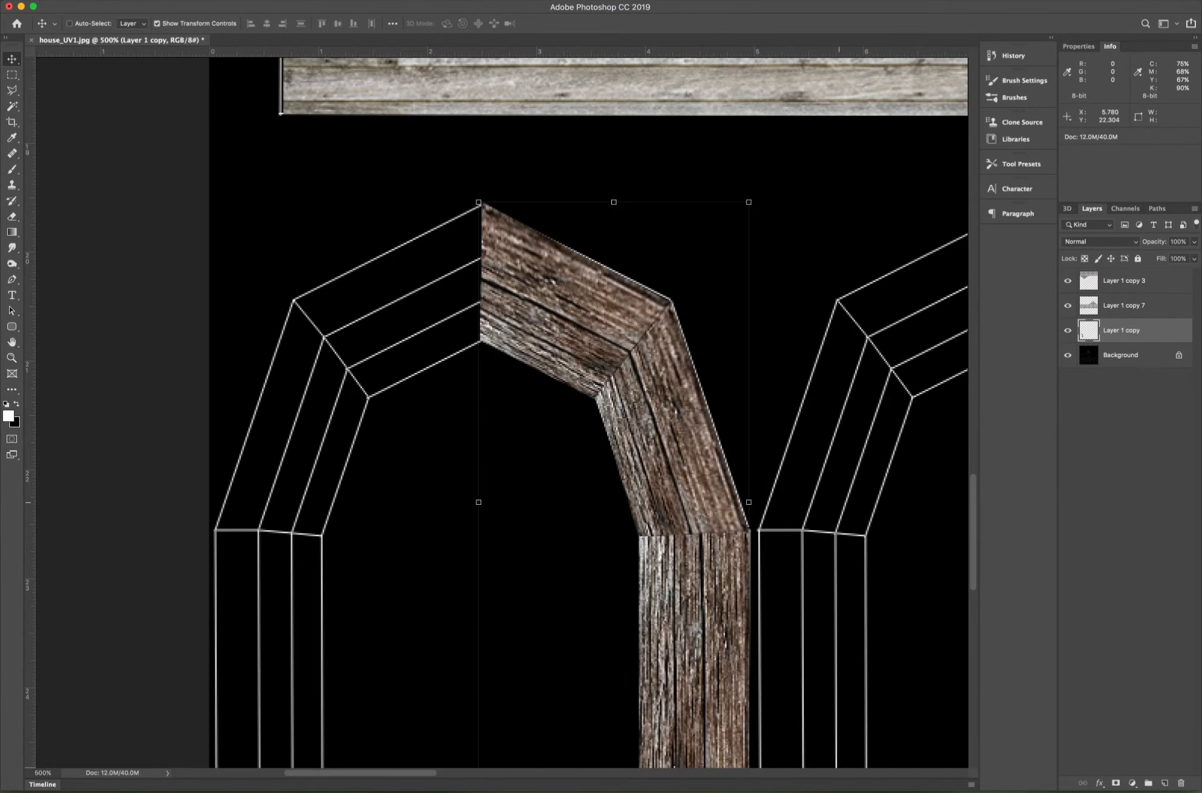
Duplicate the merged right half of the arch and mirror the copy horizontally against the peak's centre line.
key(super+0)
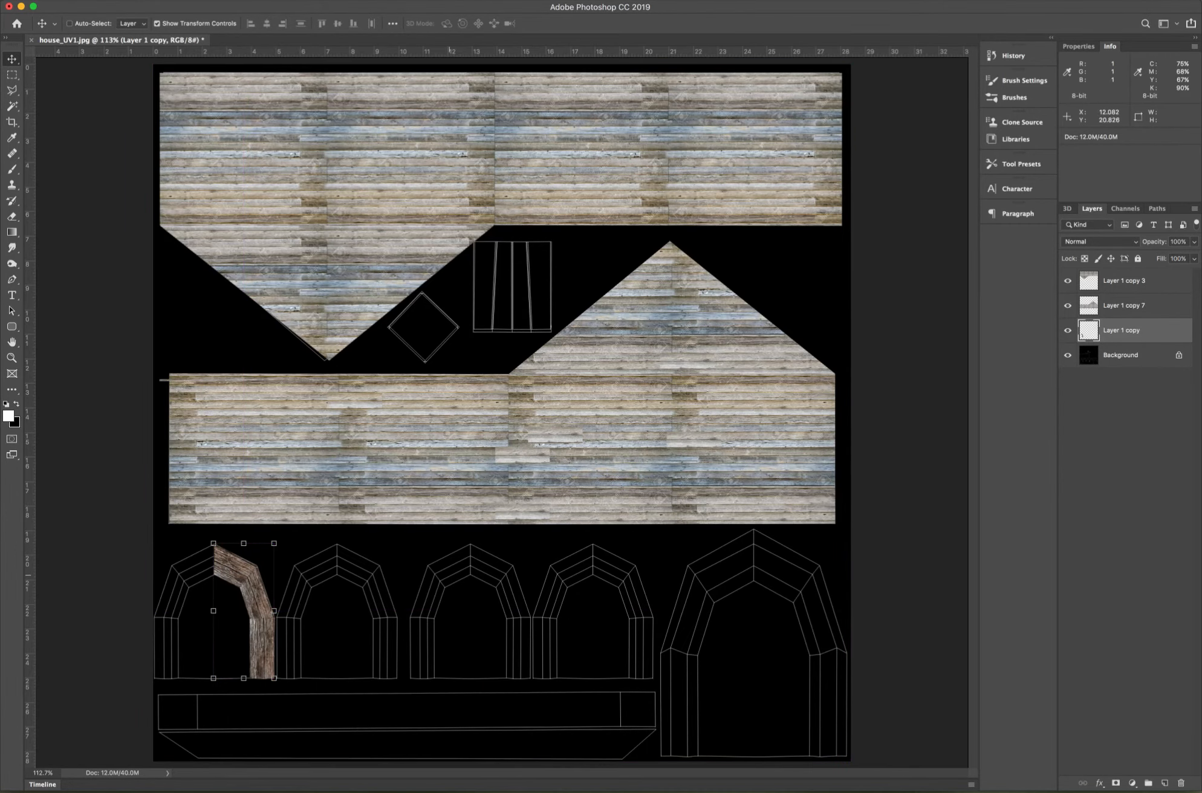
key(super+plus)
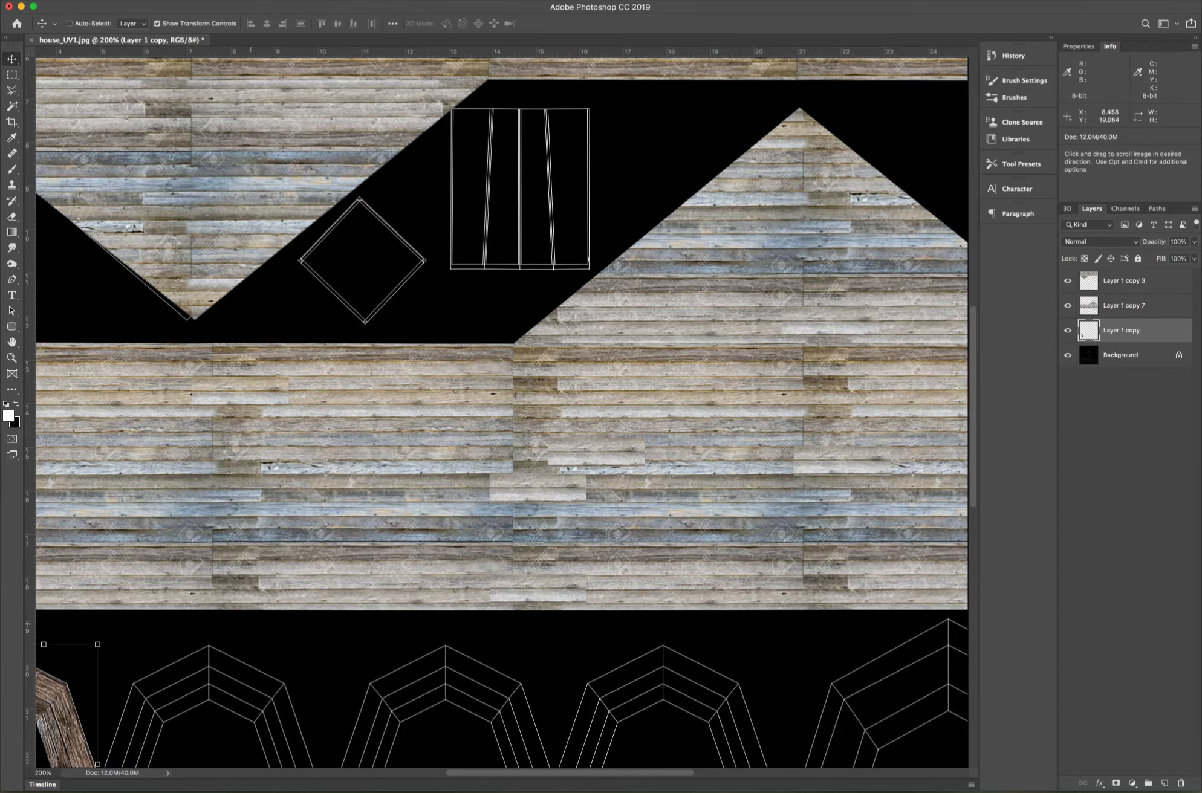
drag(265, 617, 786, 302)
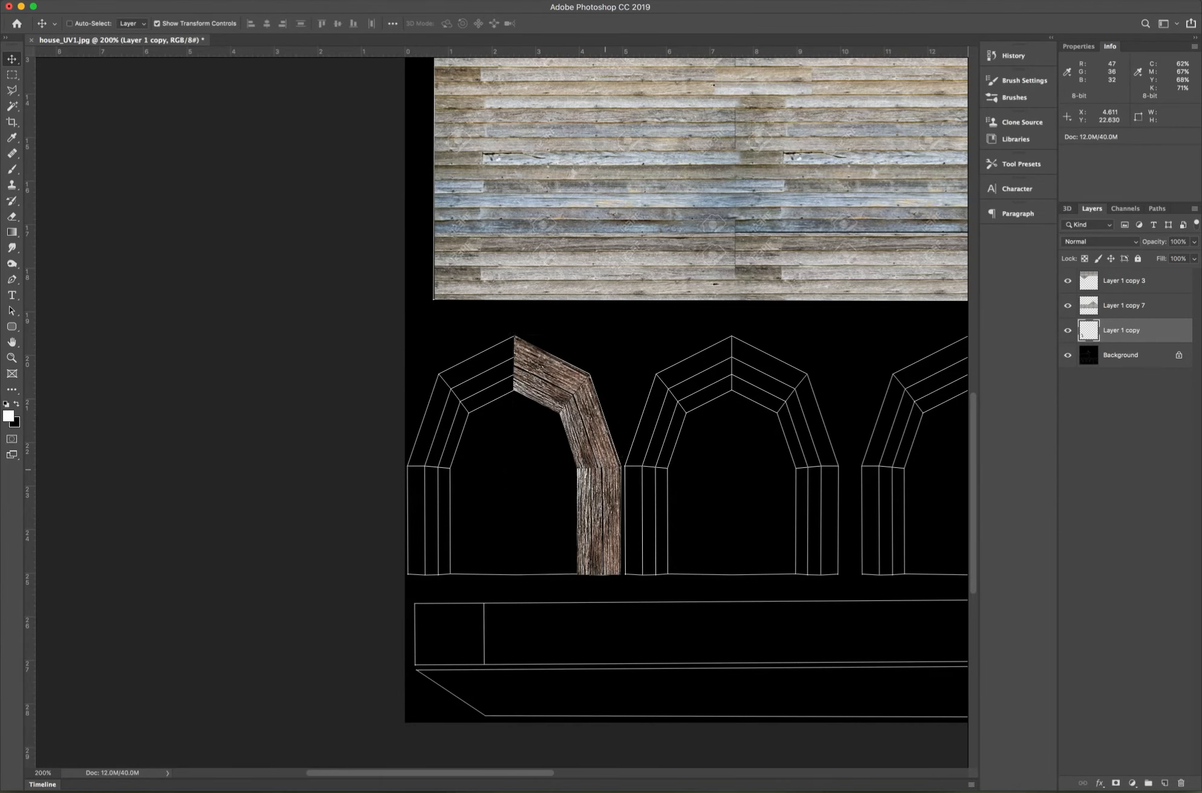
drag(604, 470, 366, 455)
key(super+t)
key(super+z)
drag(425, 351, 493, 351)
Widen the mirrored half to -96.65% to fit the arch's left outline, apply the transform and merge both halves into one layer.
key(super+equal)
key(super+equal)
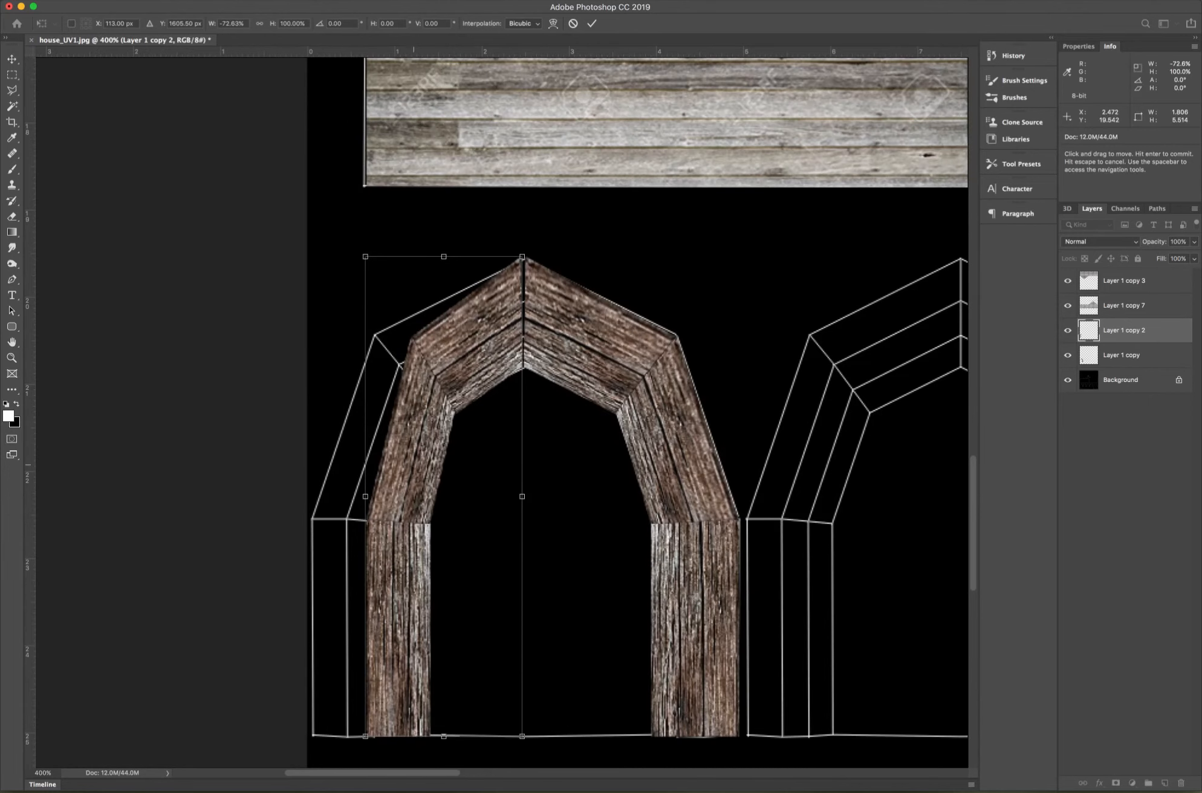
drag(365, 496, 313, 496)
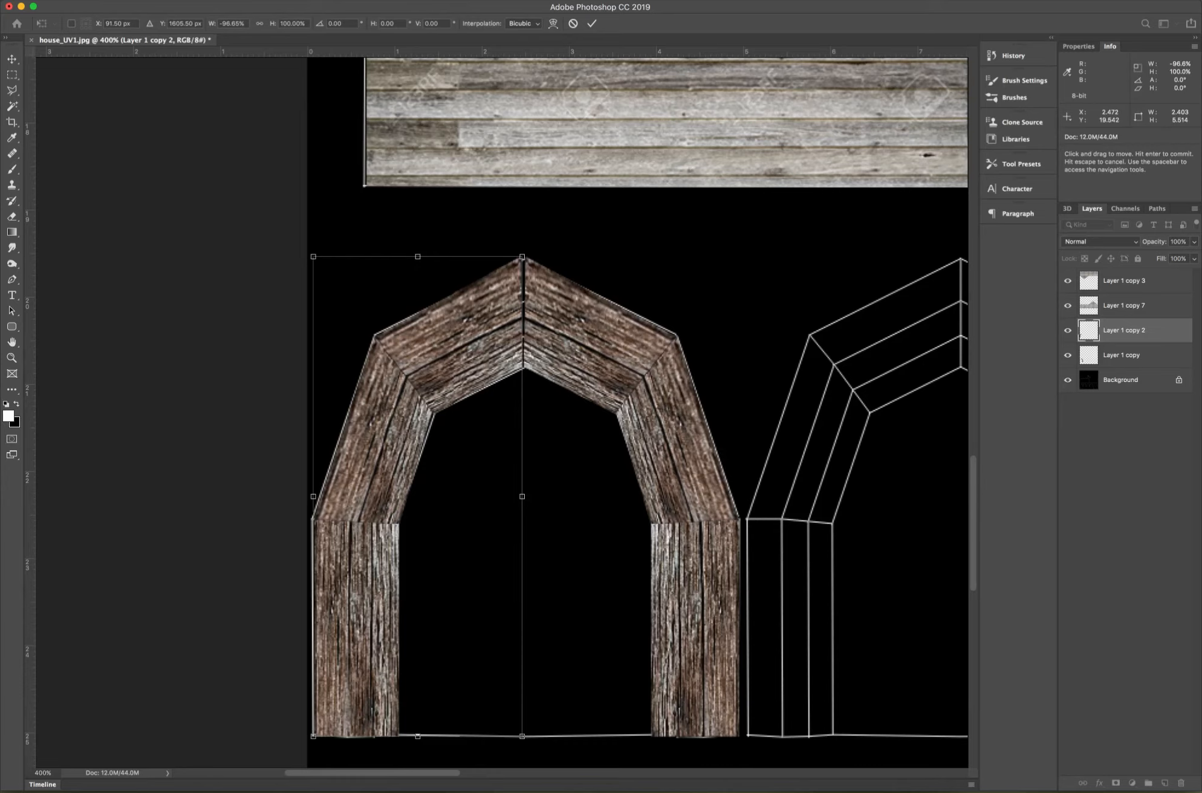
key(Return)
key(alt+shift+bracketleft)
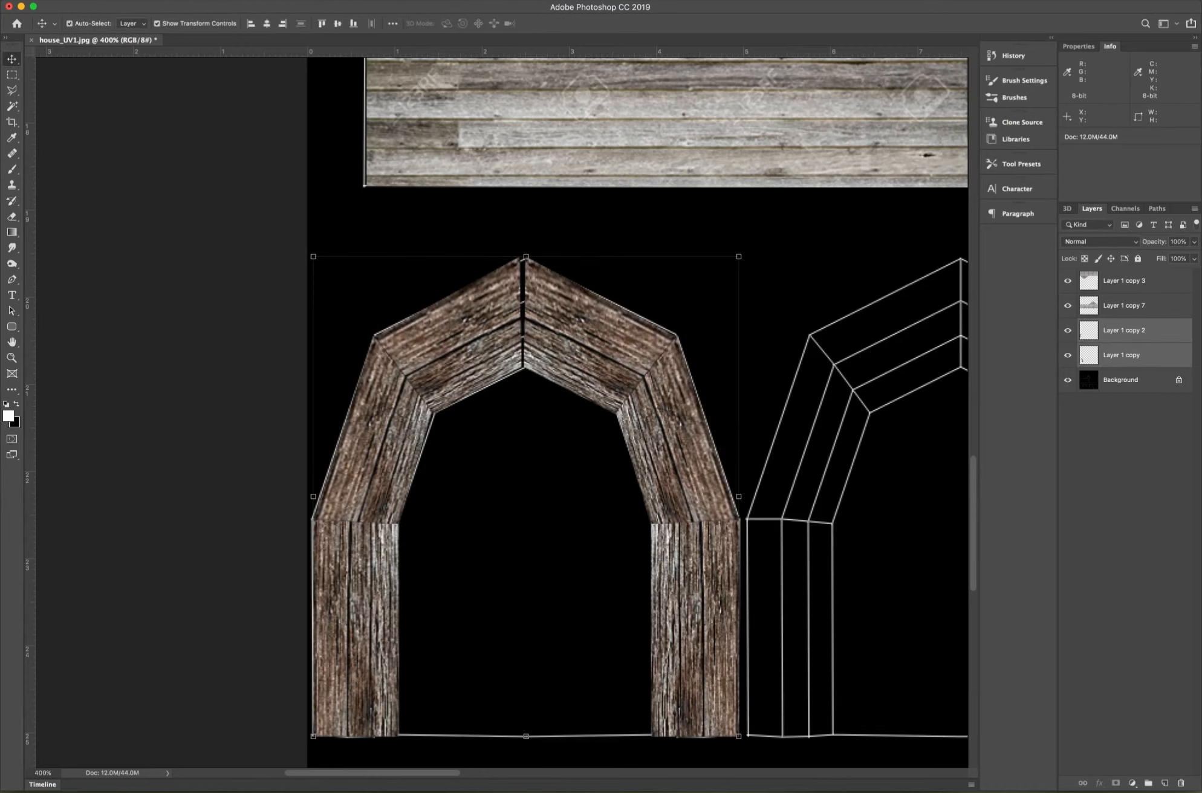
key(super+e)
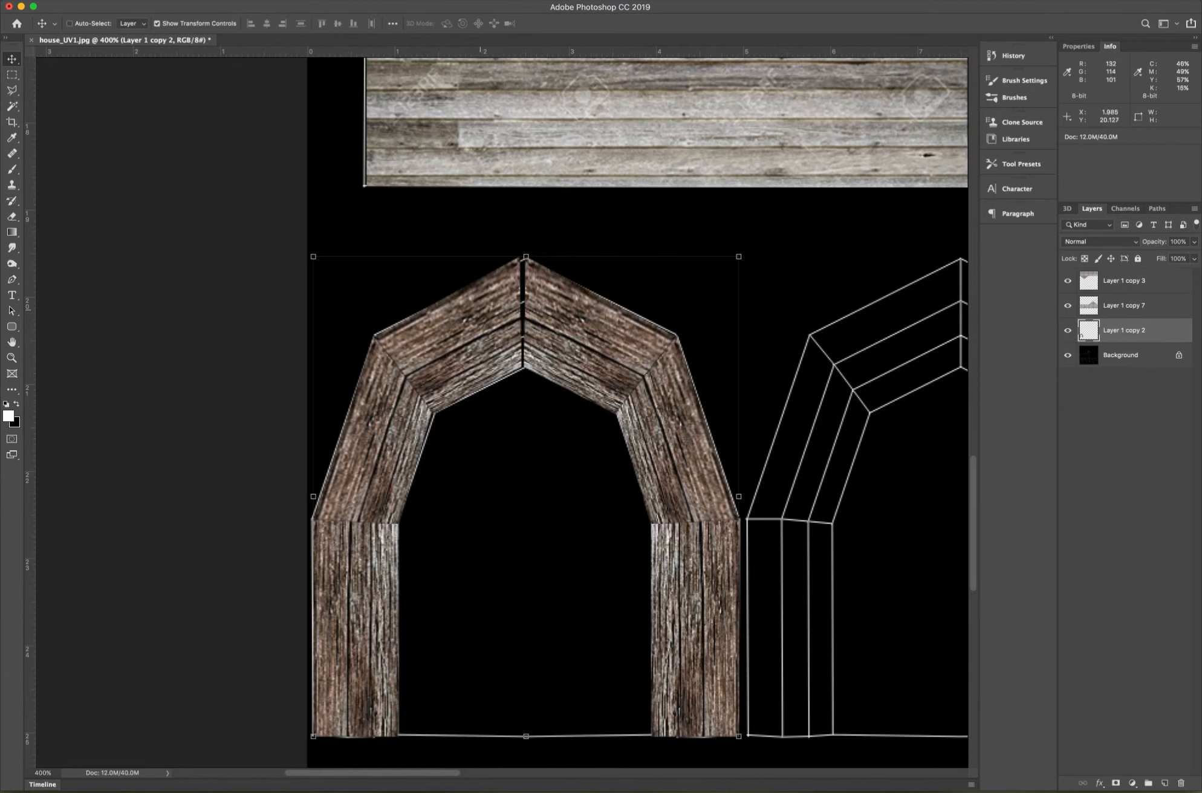
Save the textured layout to the Desktop as house_UV1 in PNG format, using the large file size (fastest saving) option.
key(super+minus)
key(super+minus)
key(super+minus)
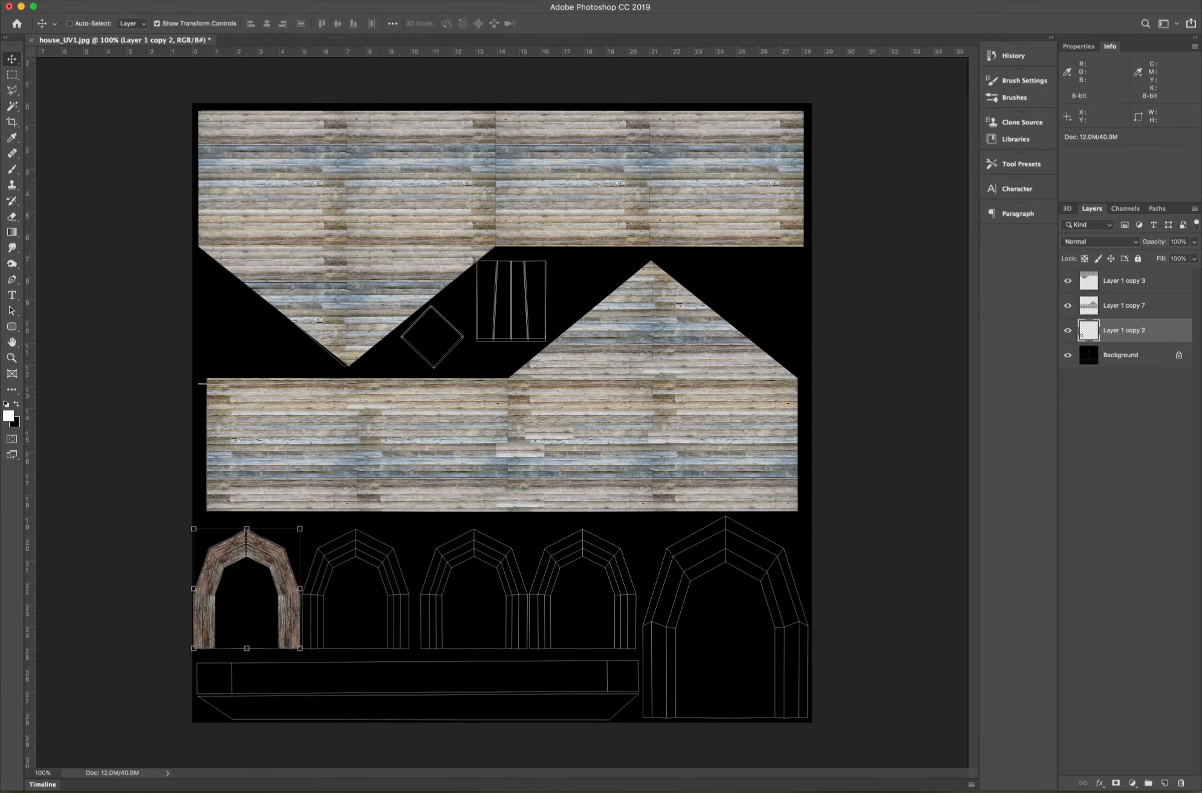
click(115, 0)
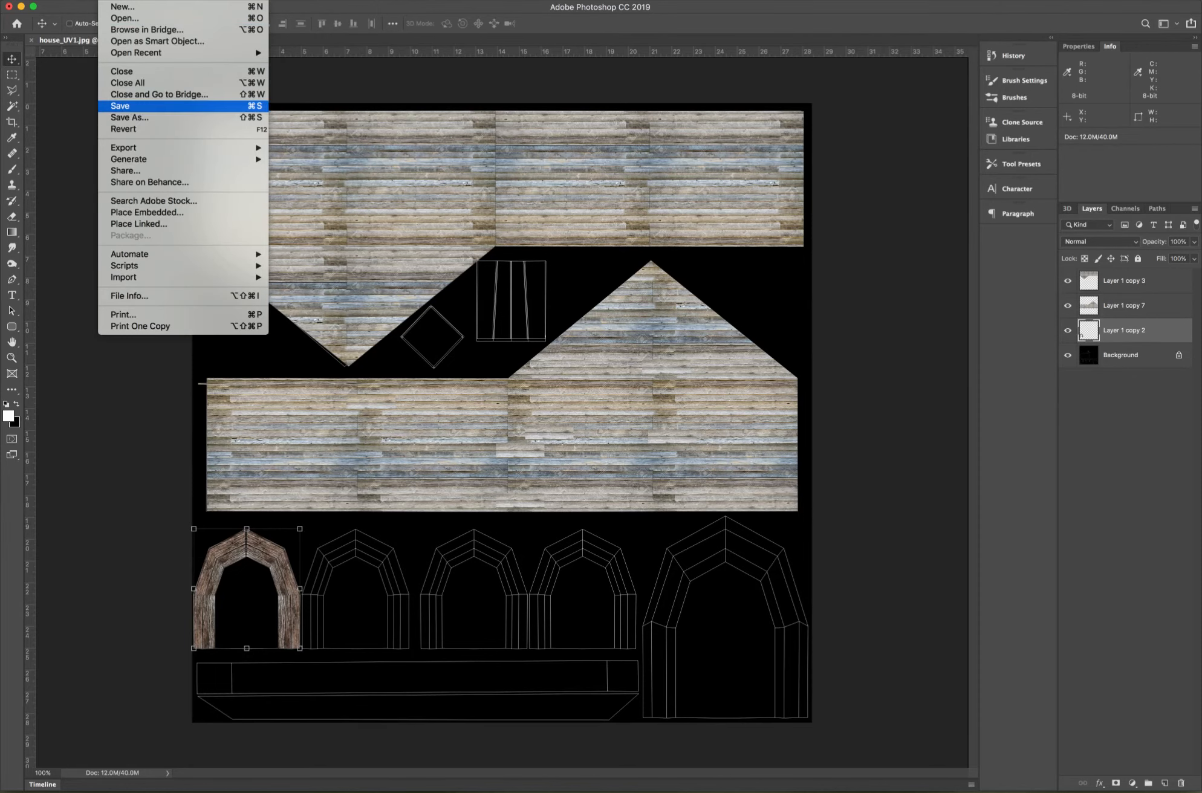
key(Return)
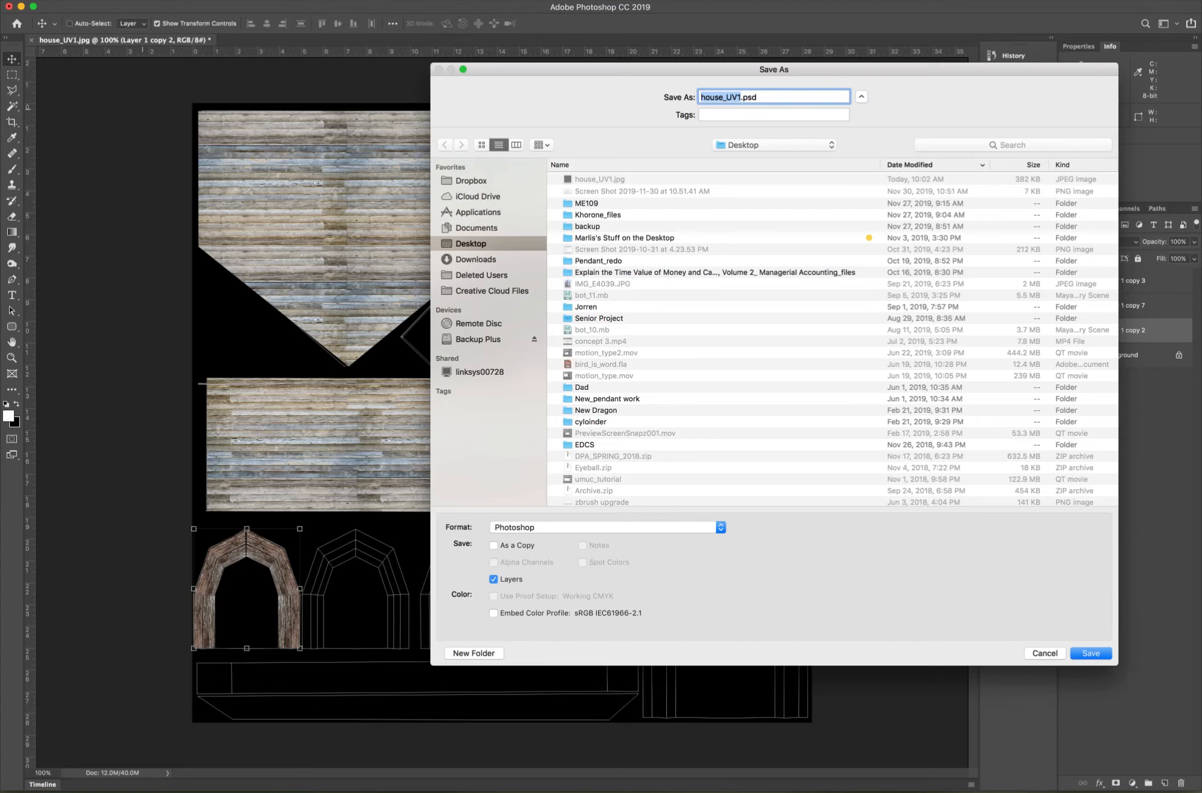
click(605, 527)
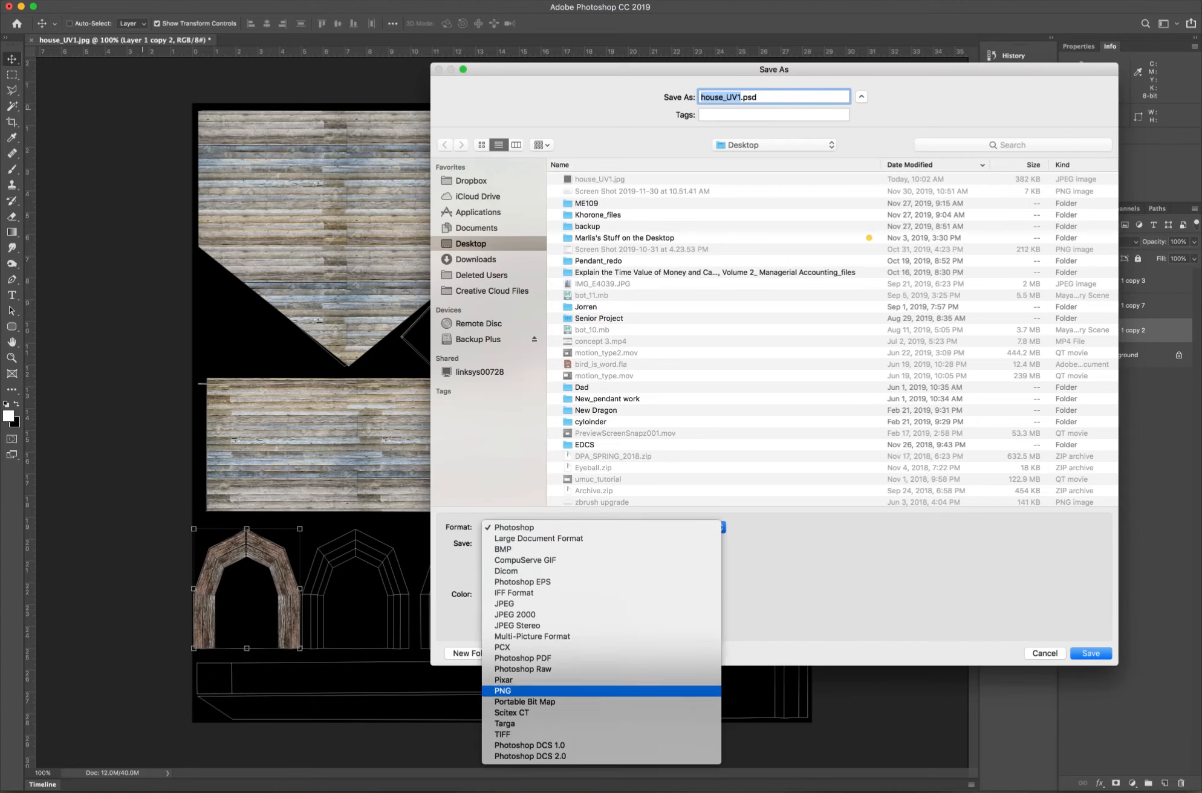
key(Return)
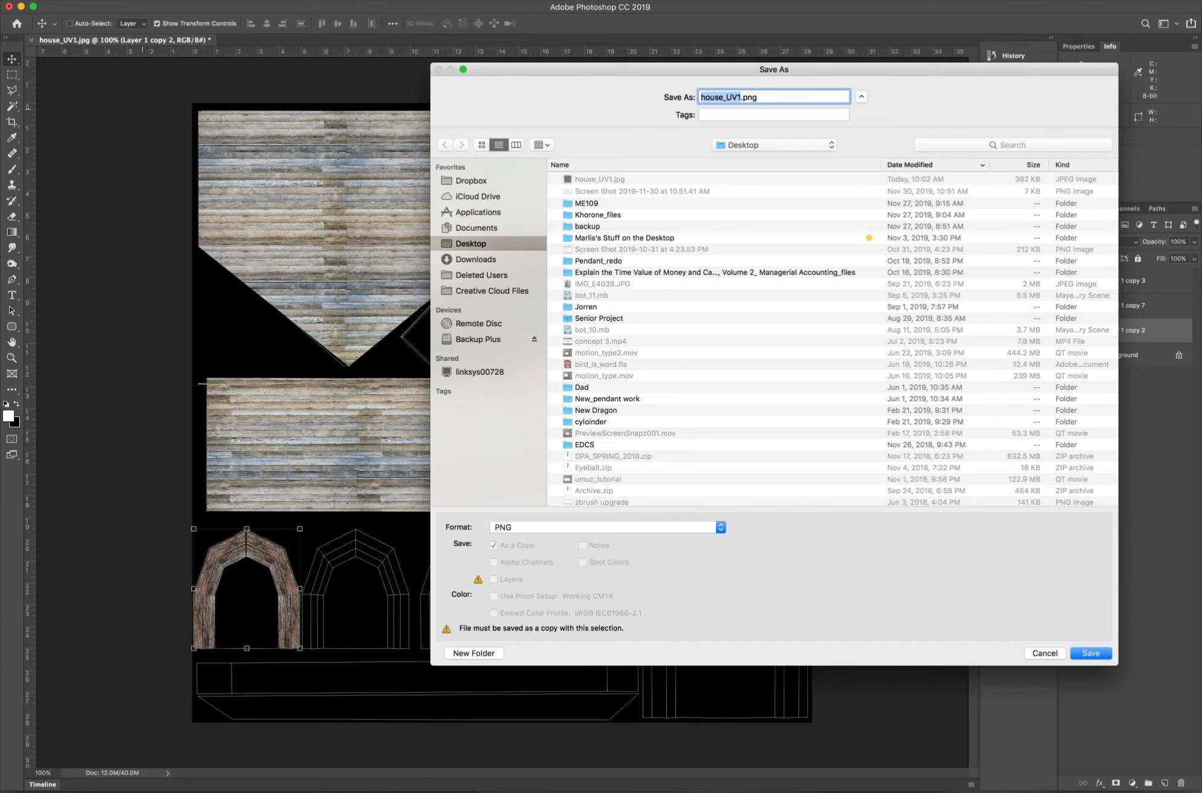
key(Return)
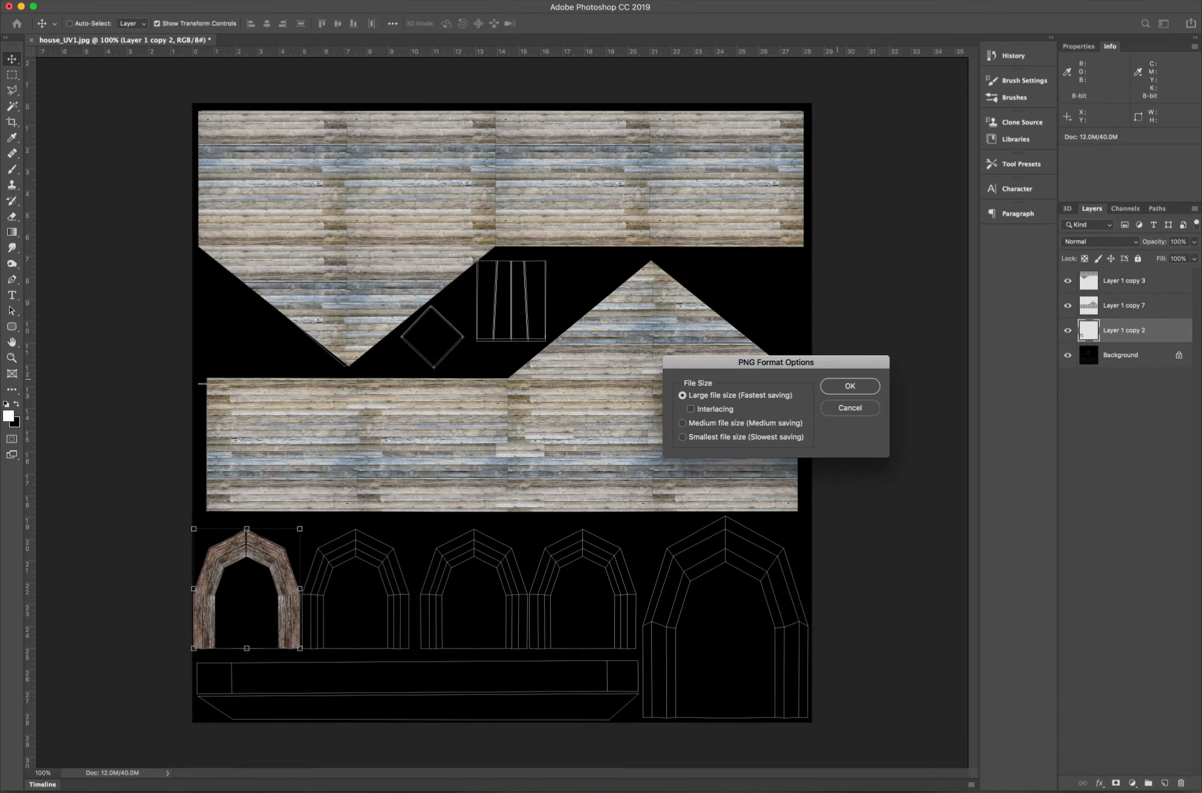
key(Return)
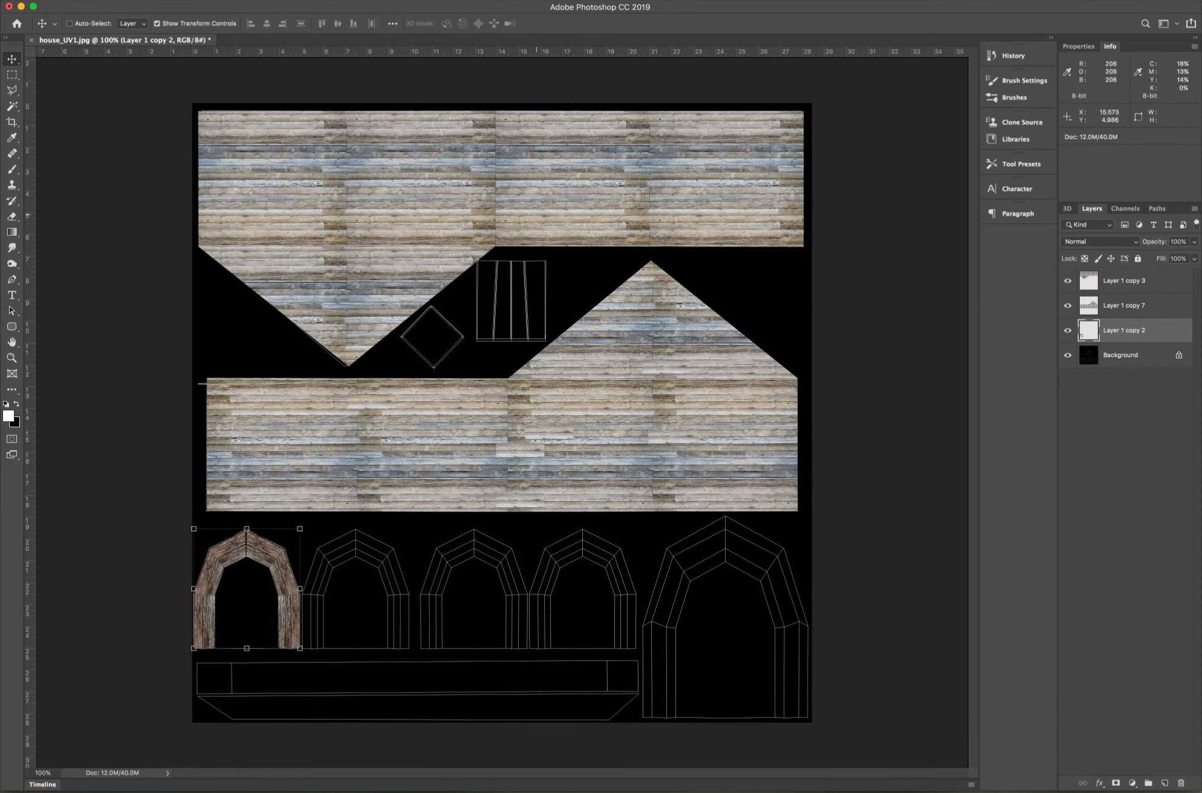
Hide the three texture layers above the Background so only the UV outlines show, and switch to Maya.
click(1067, 330)
click(1068, 306)
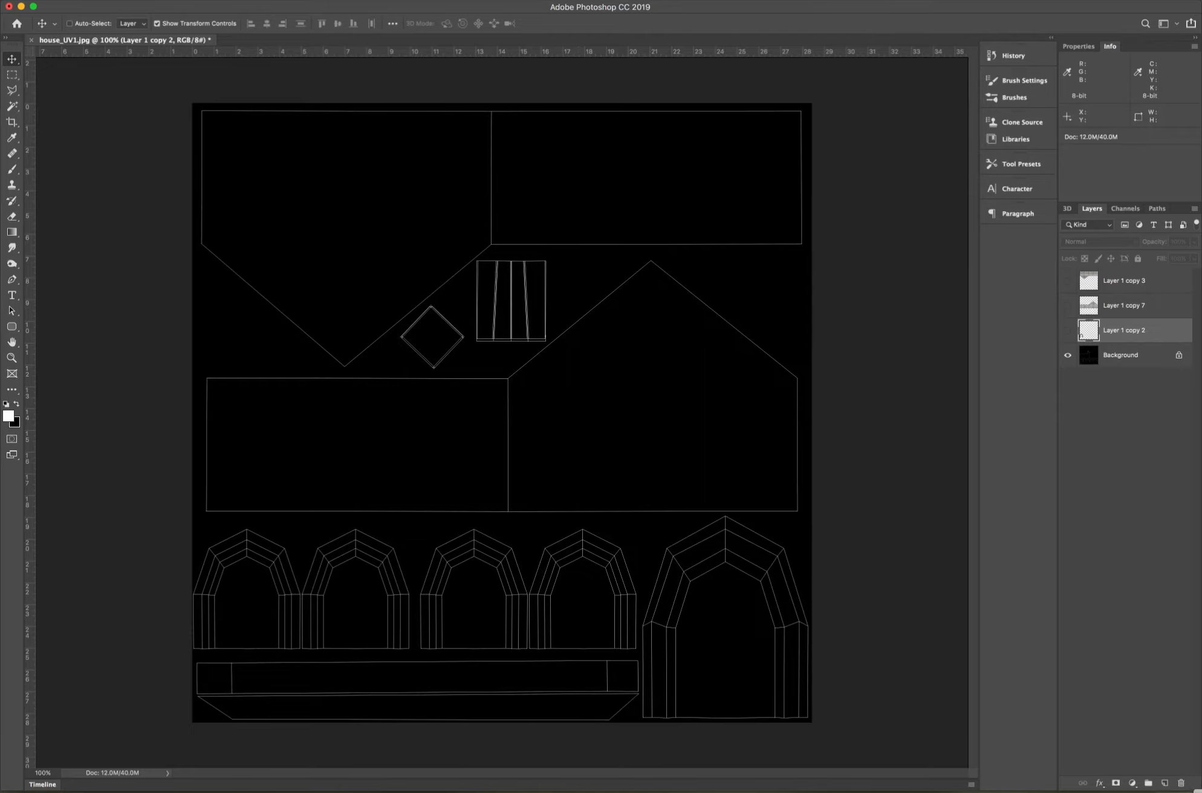
key(super+Tab)
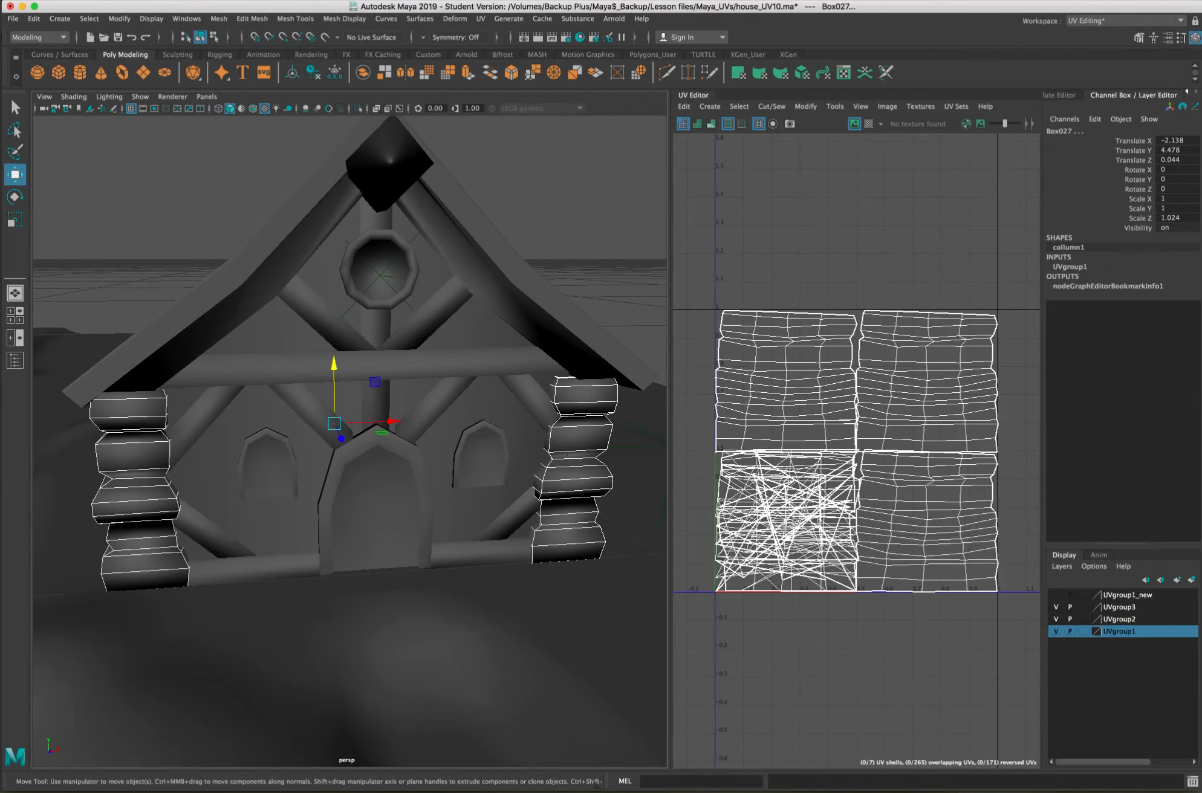
Select all objects belonging to the UVgroup3 display layer.
click(1119, 606)
right_click(1128, 606)
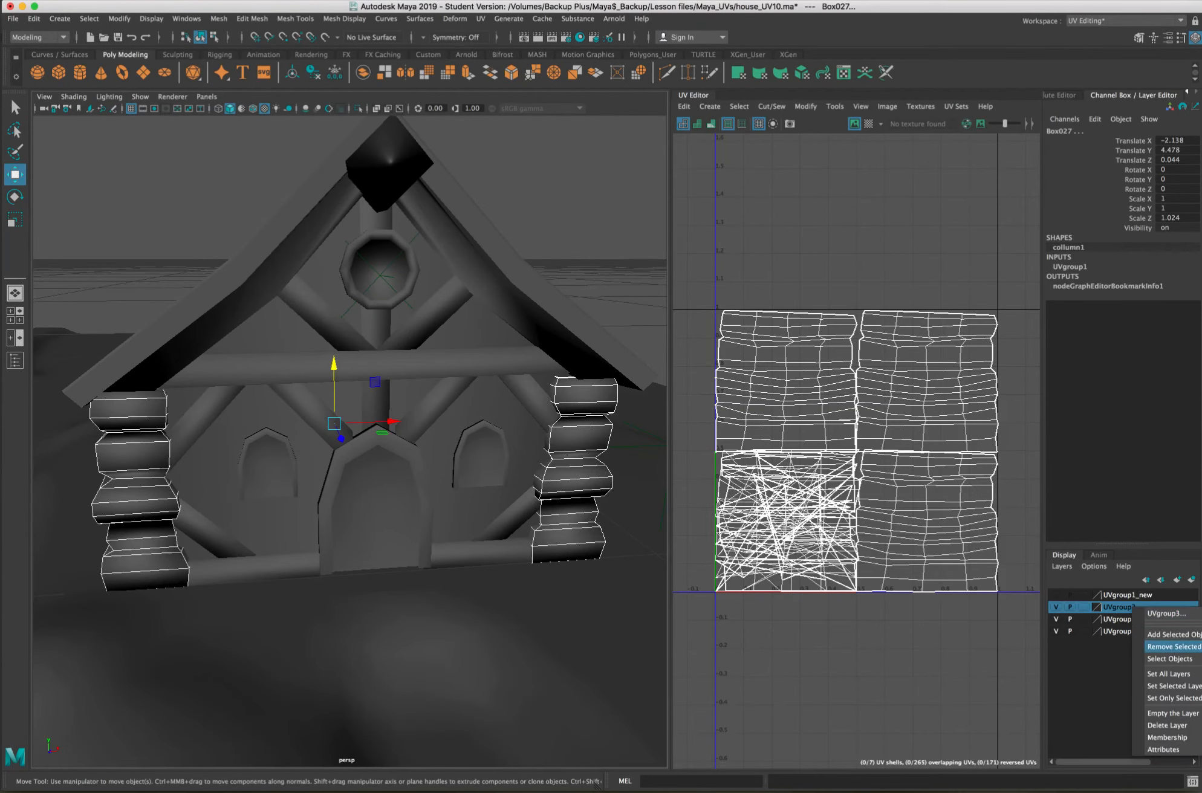
click(1167, 658)
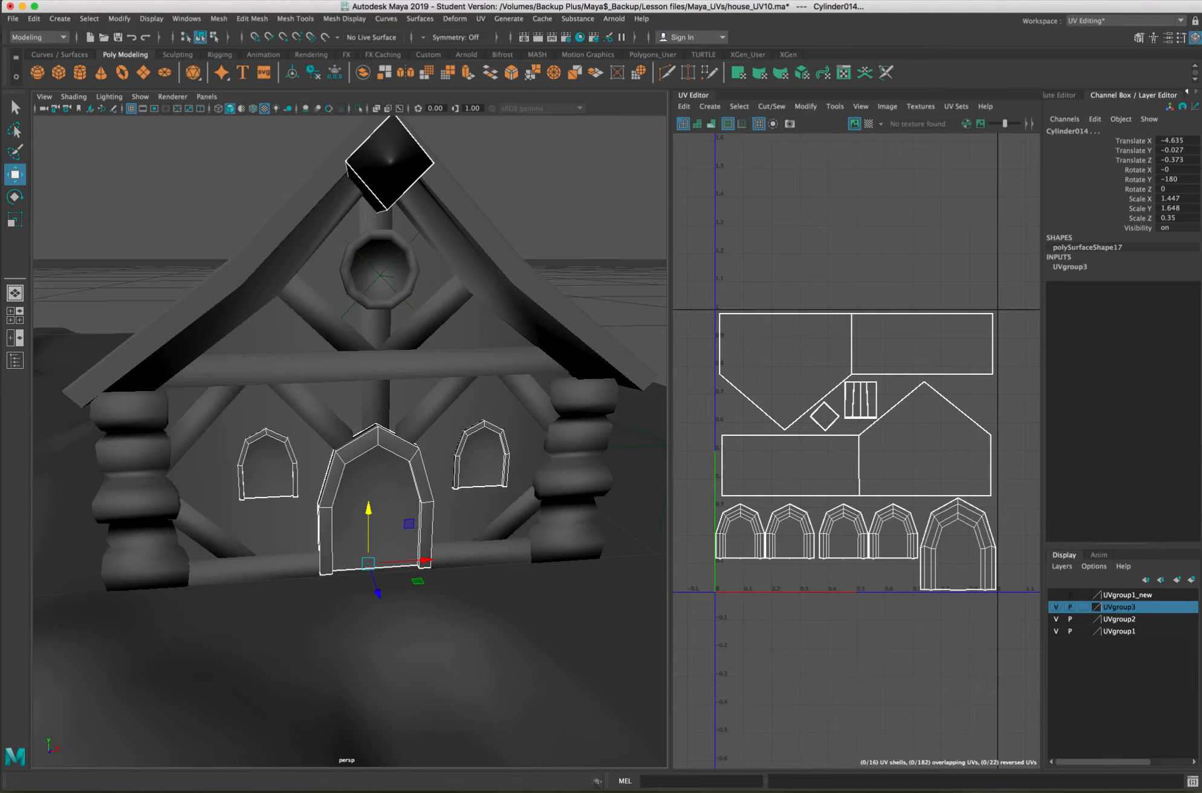
Open the Hypershade and delete all unused shading nodes.
key(super+m)
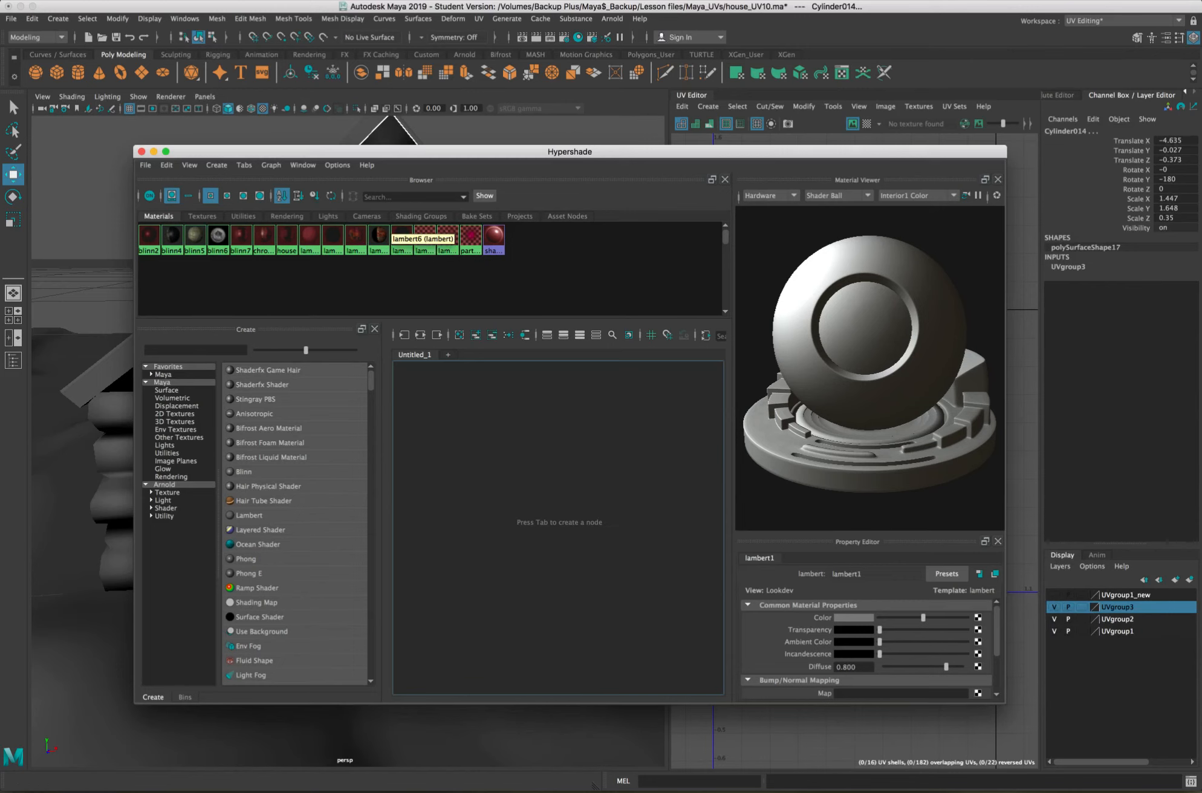
click(166, 165)
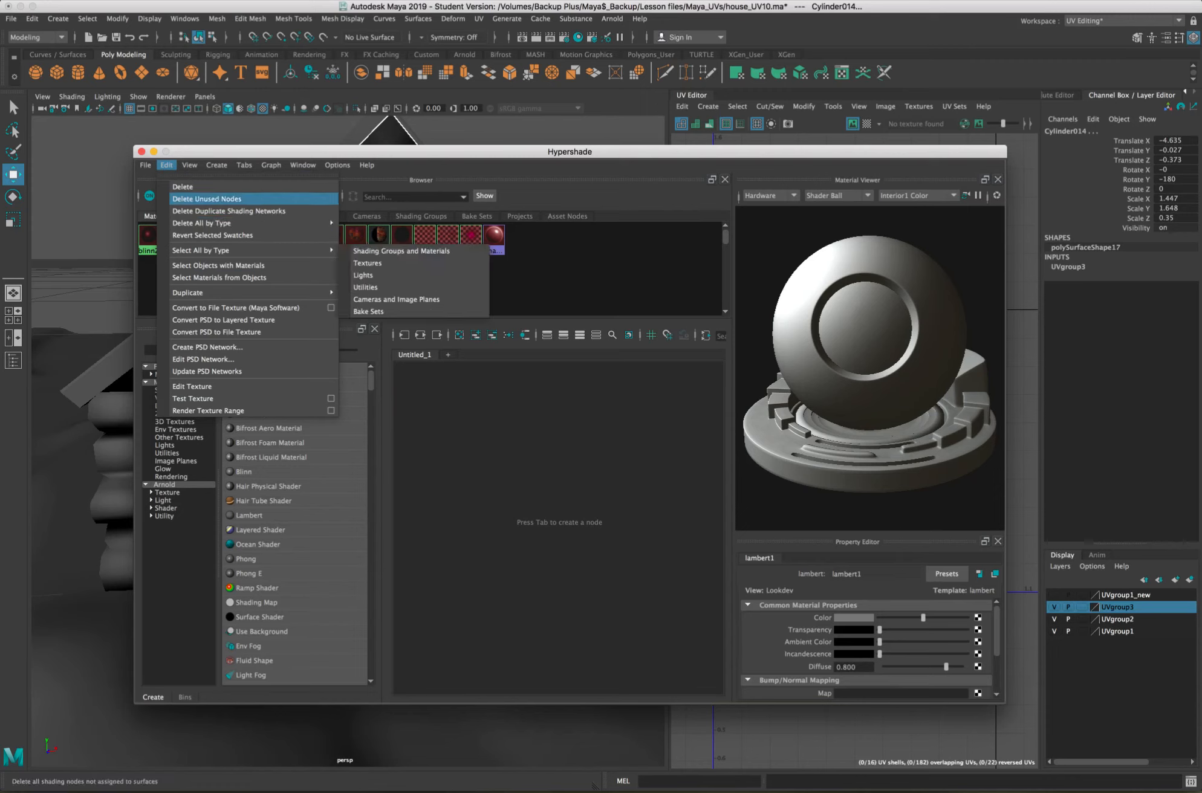
click(207, 199)
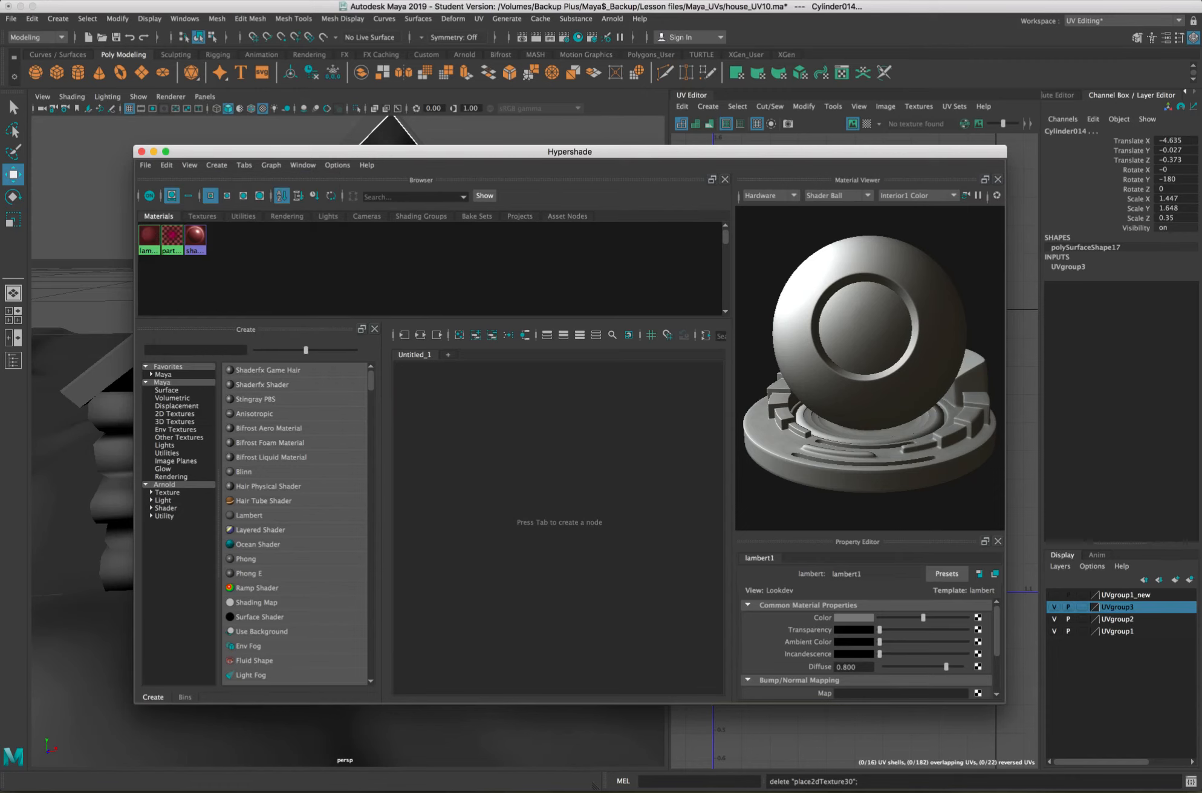
Create a trial Lambert material in the Hypershade and replace it with a new Blinn material.
drag(544, 151, 640, 327)
click(243, 414)
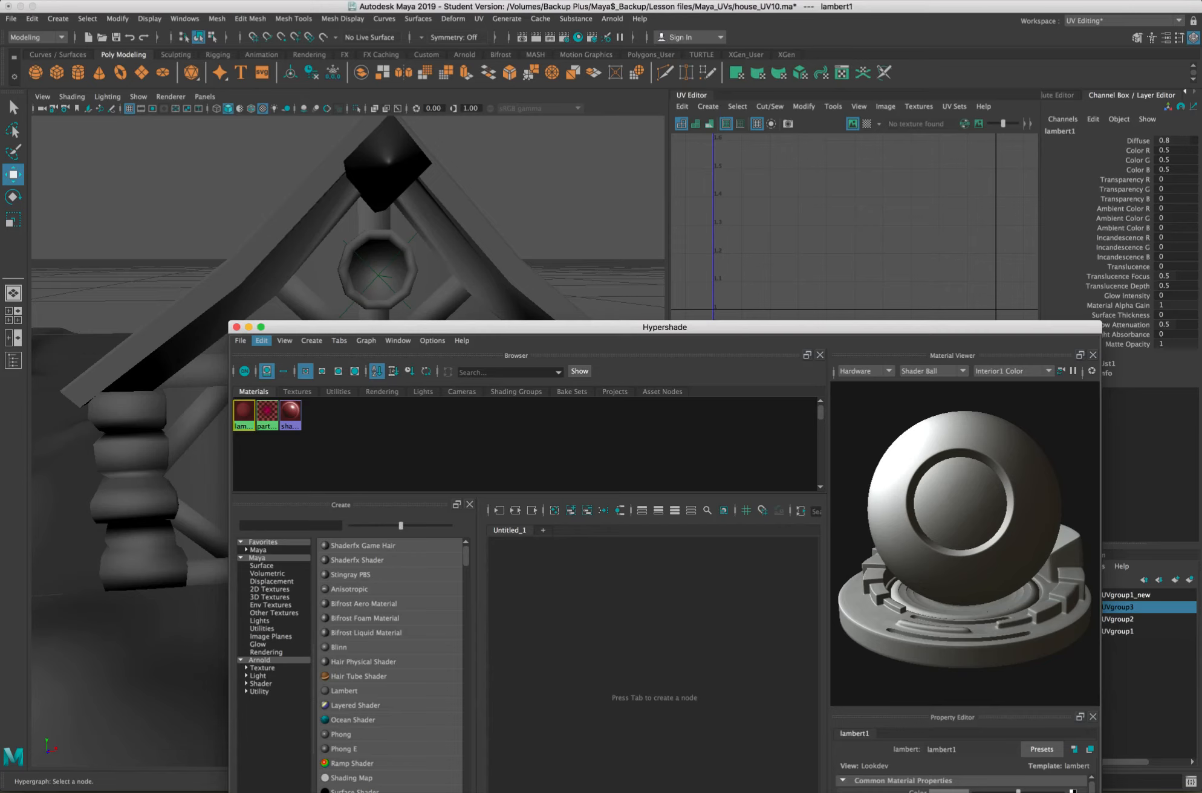
click(258, 550)
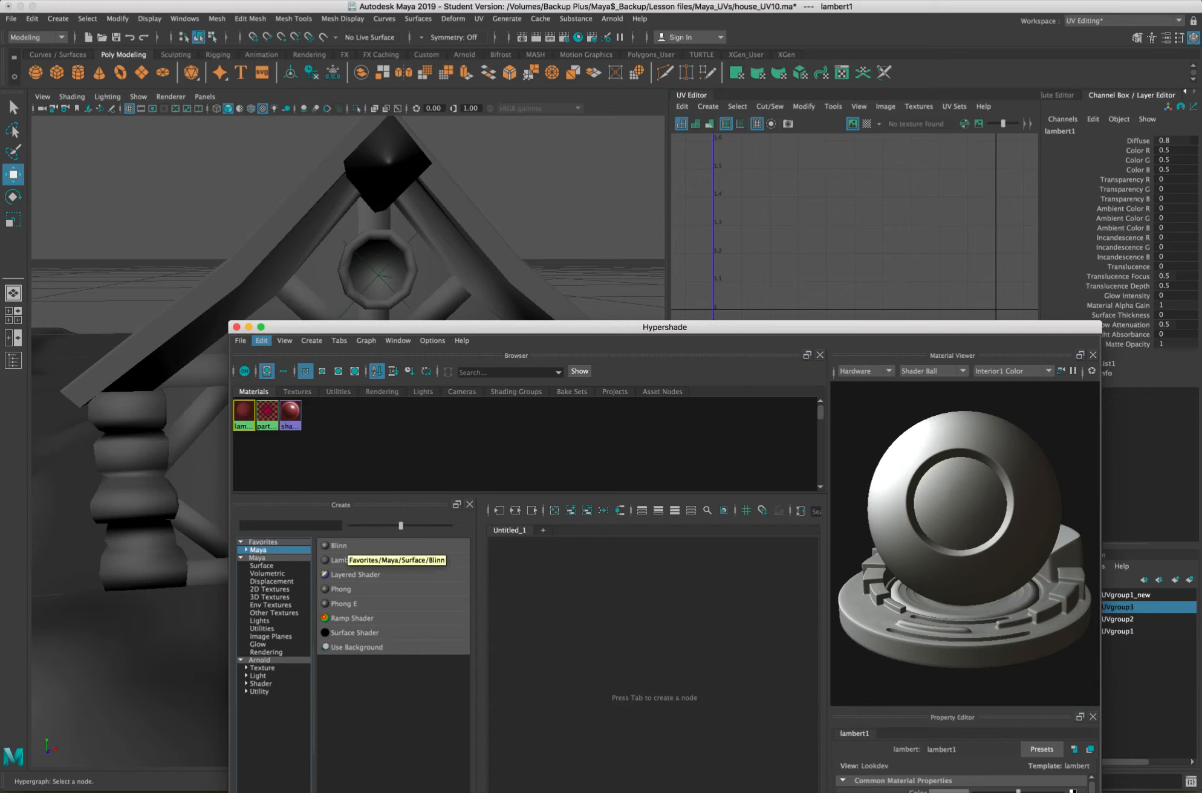
click(339, 560)
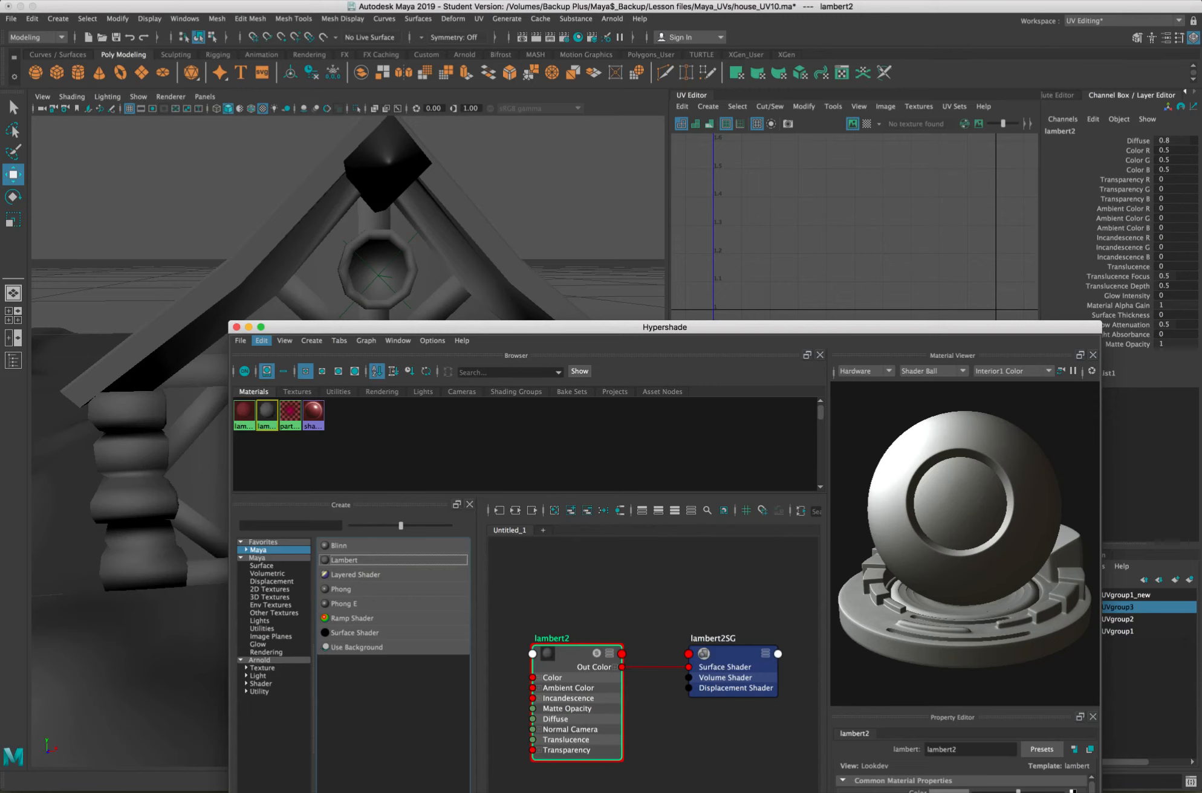
click(338, 546)
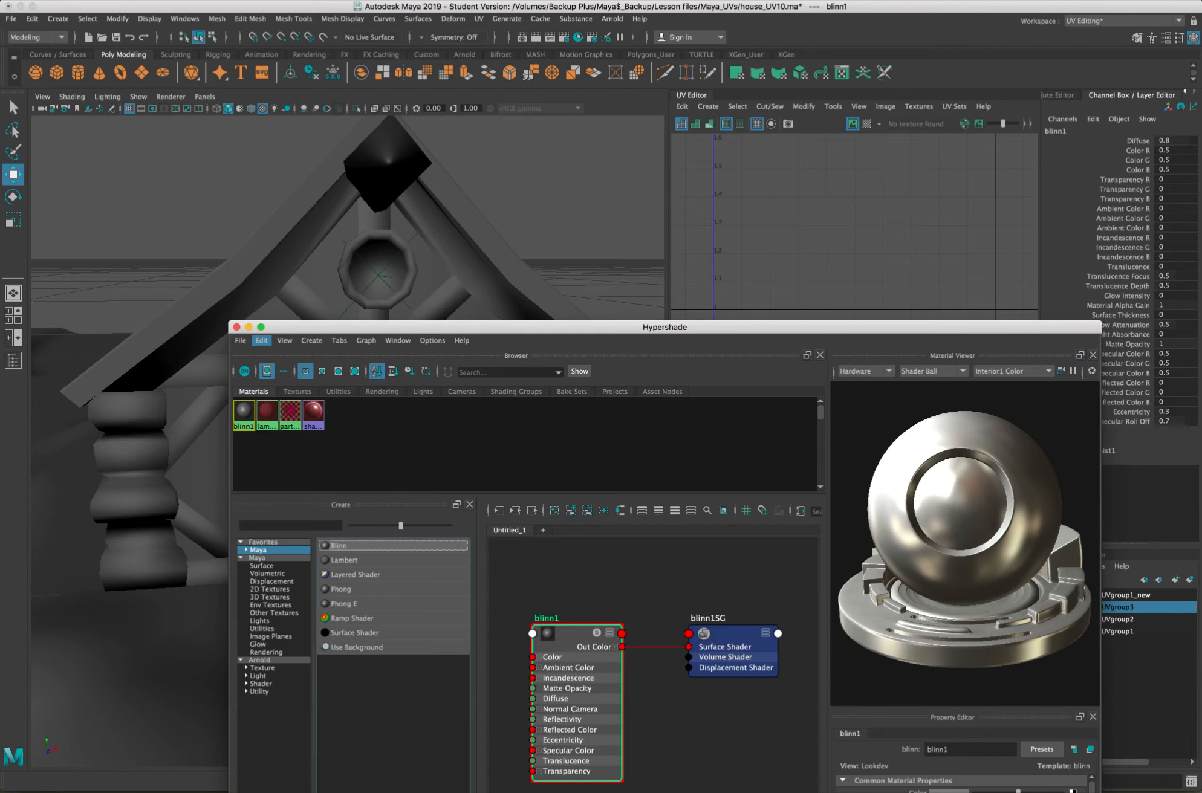
drag(261, 327, 235, 252)
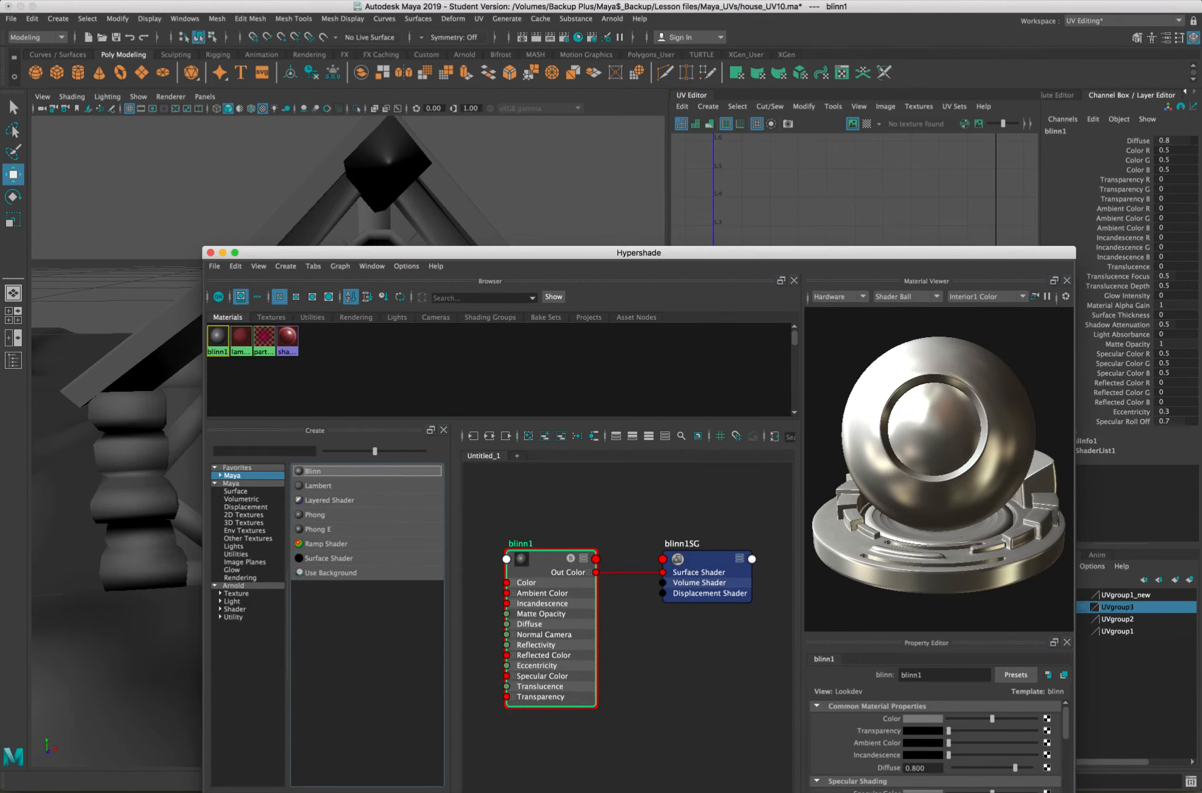
drag(235, 252, 88, 42)
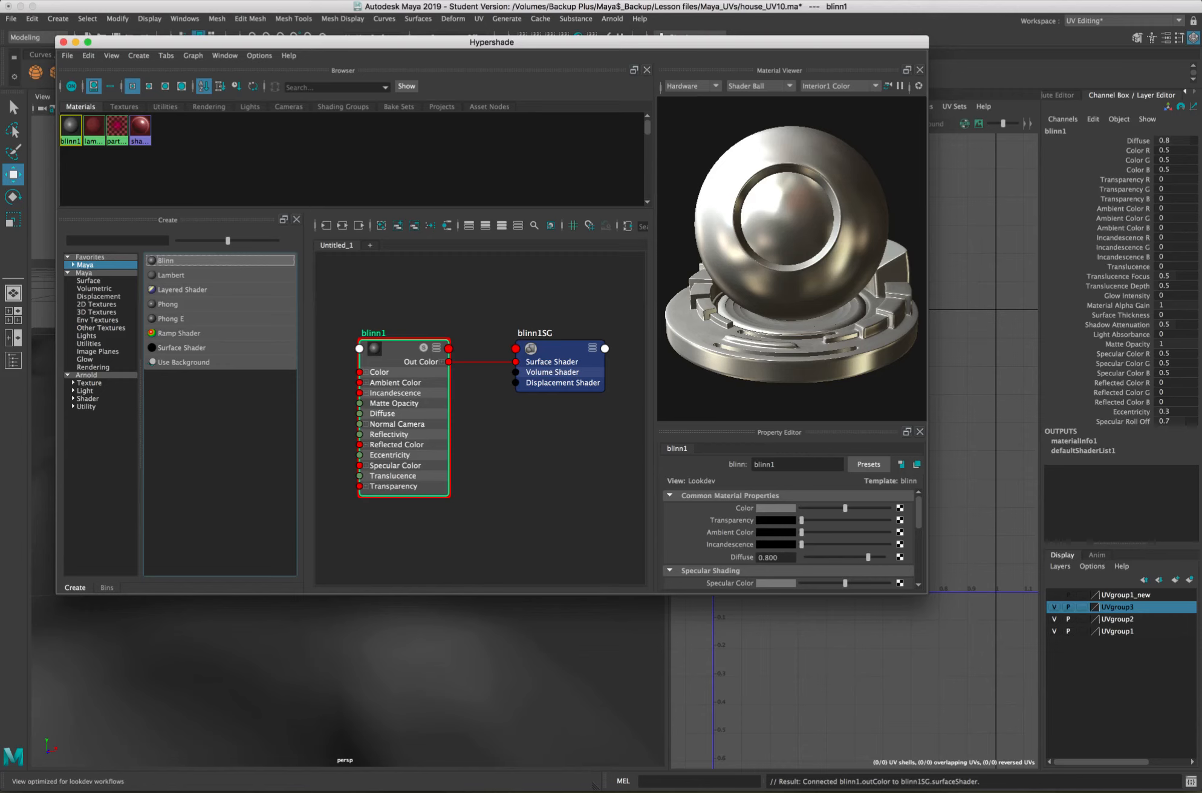
Connect a File texture to the Blinn material's color and load house_UV1.png from the Desktop as its image.
click(899, 508)
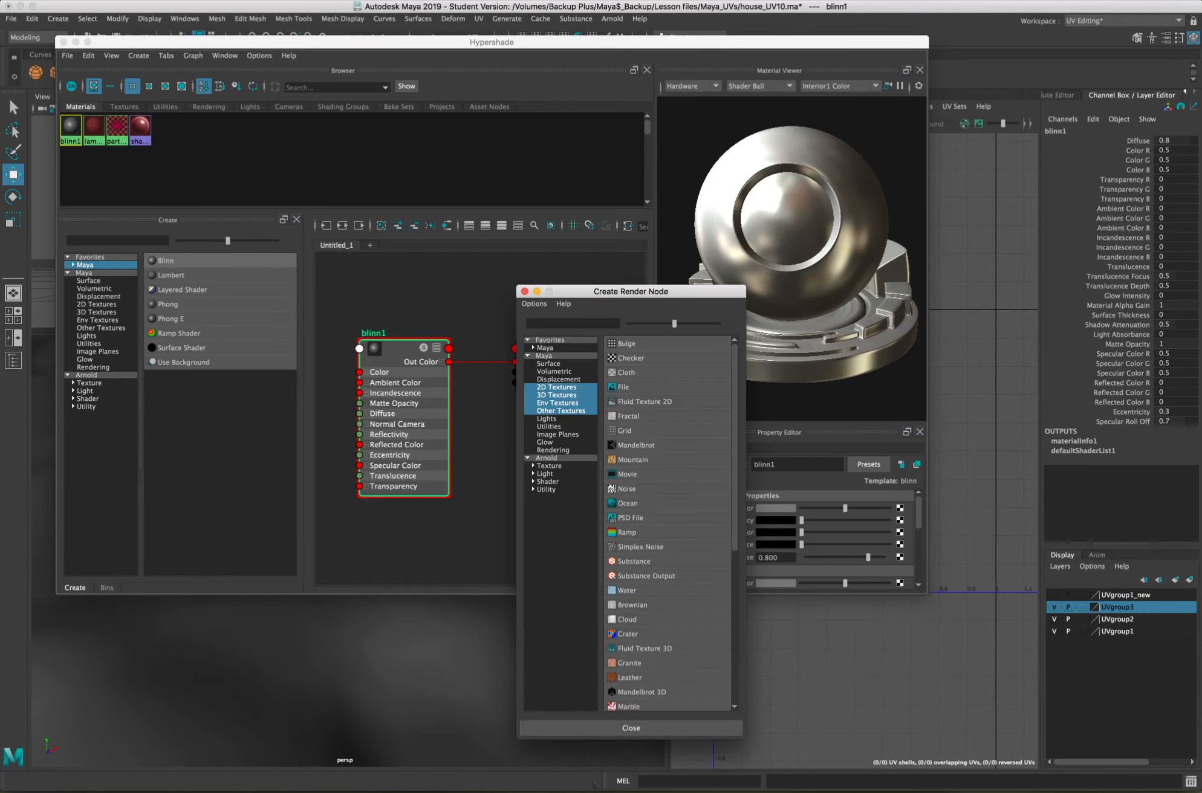
drag(631, 291, 732, 281)
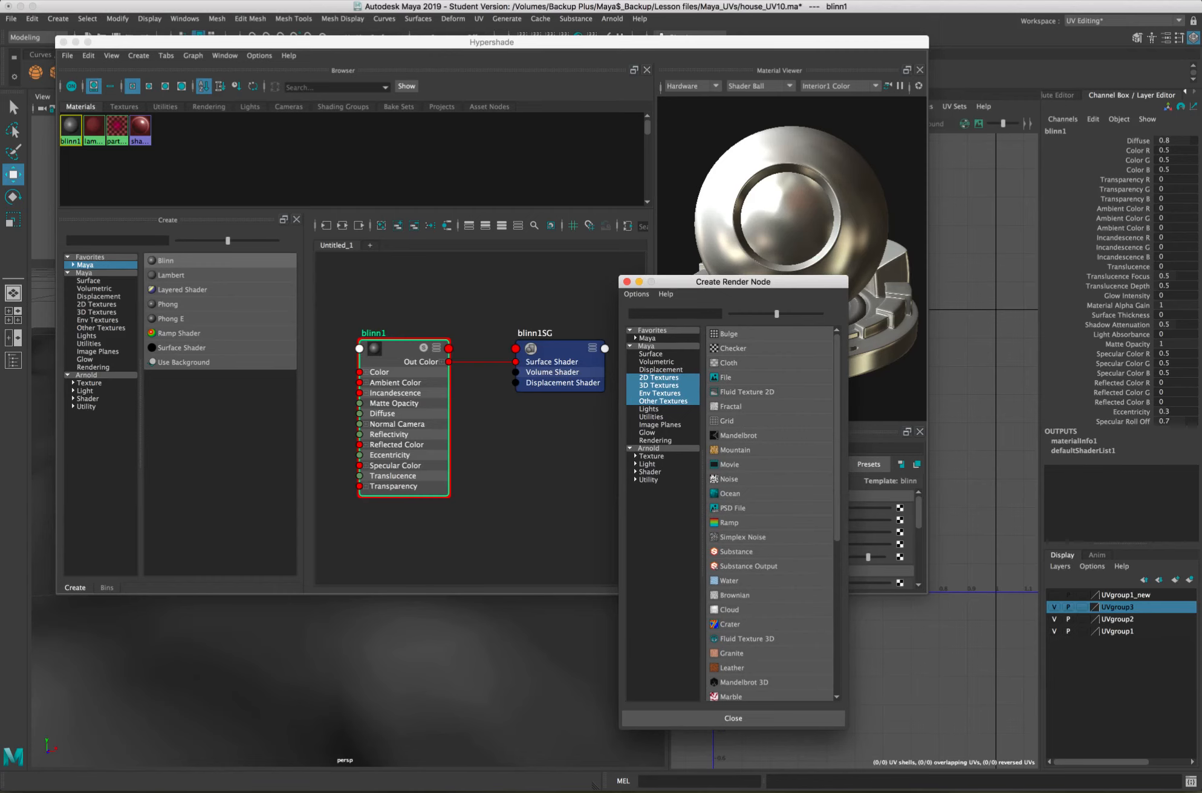
click(725, 377)
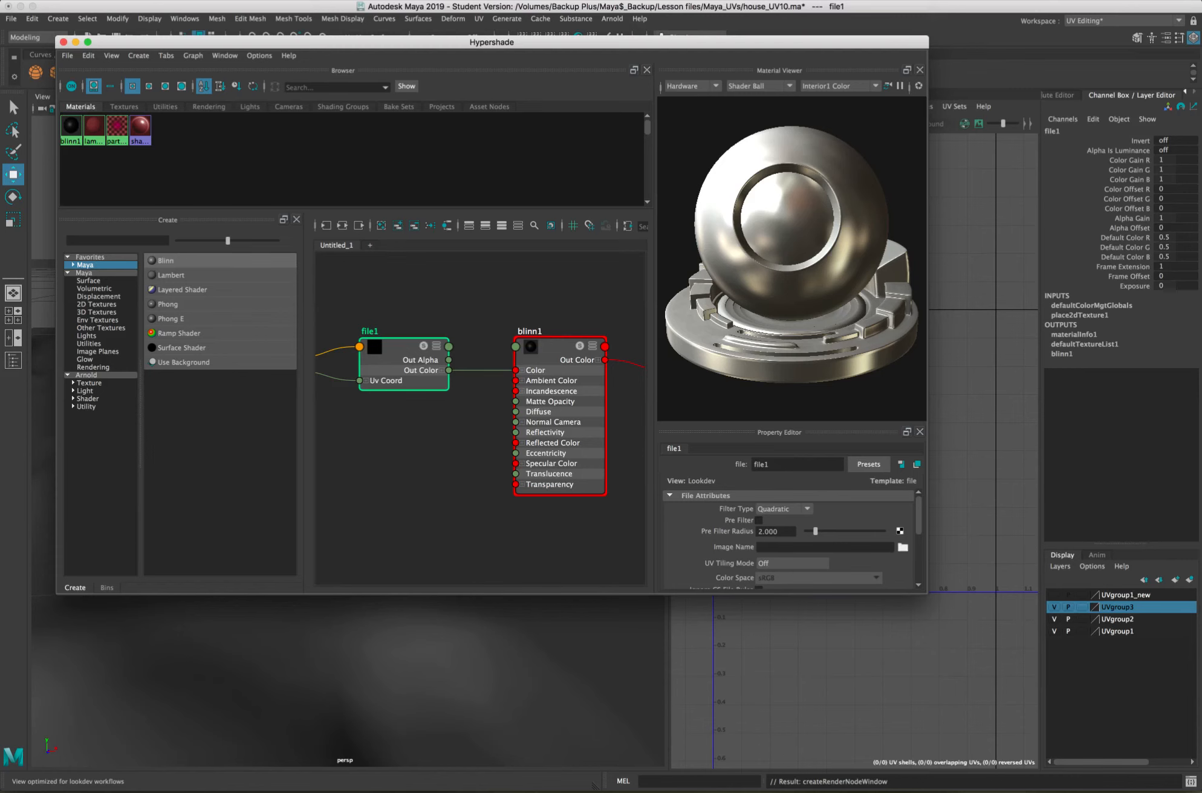
click(903, 547)
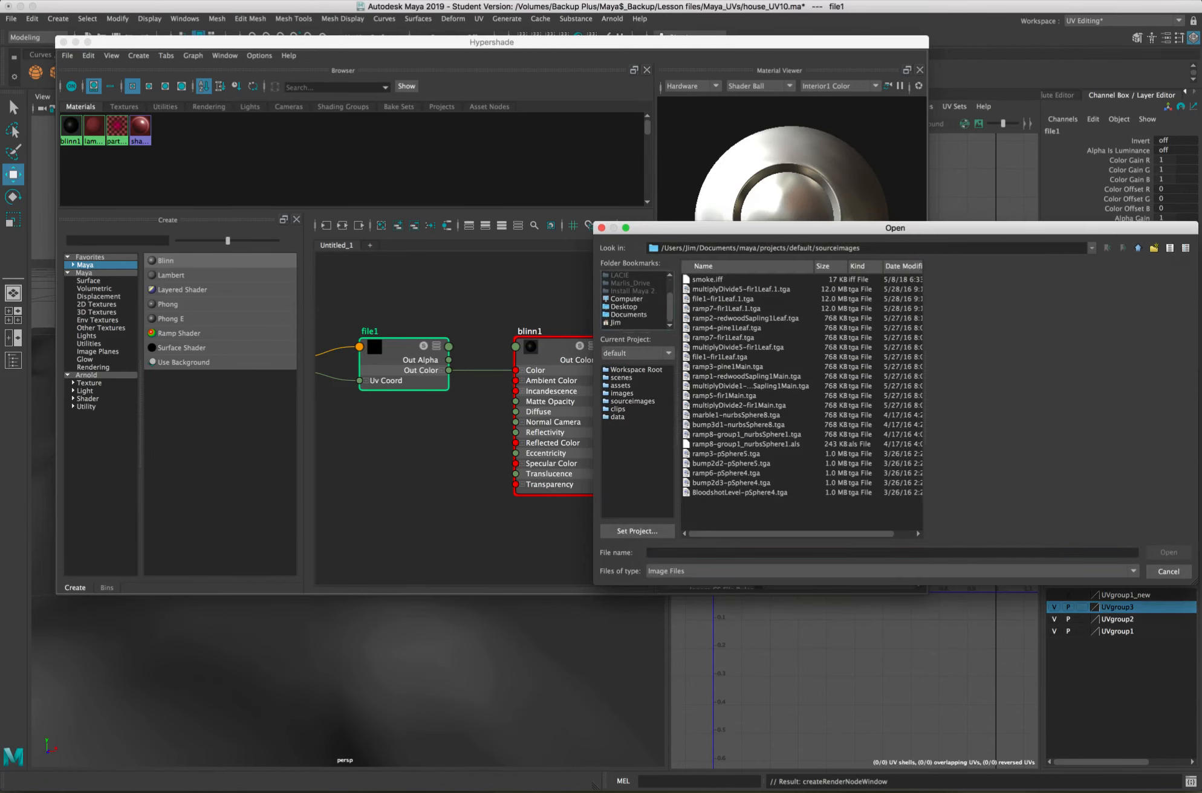
click(622, 306)
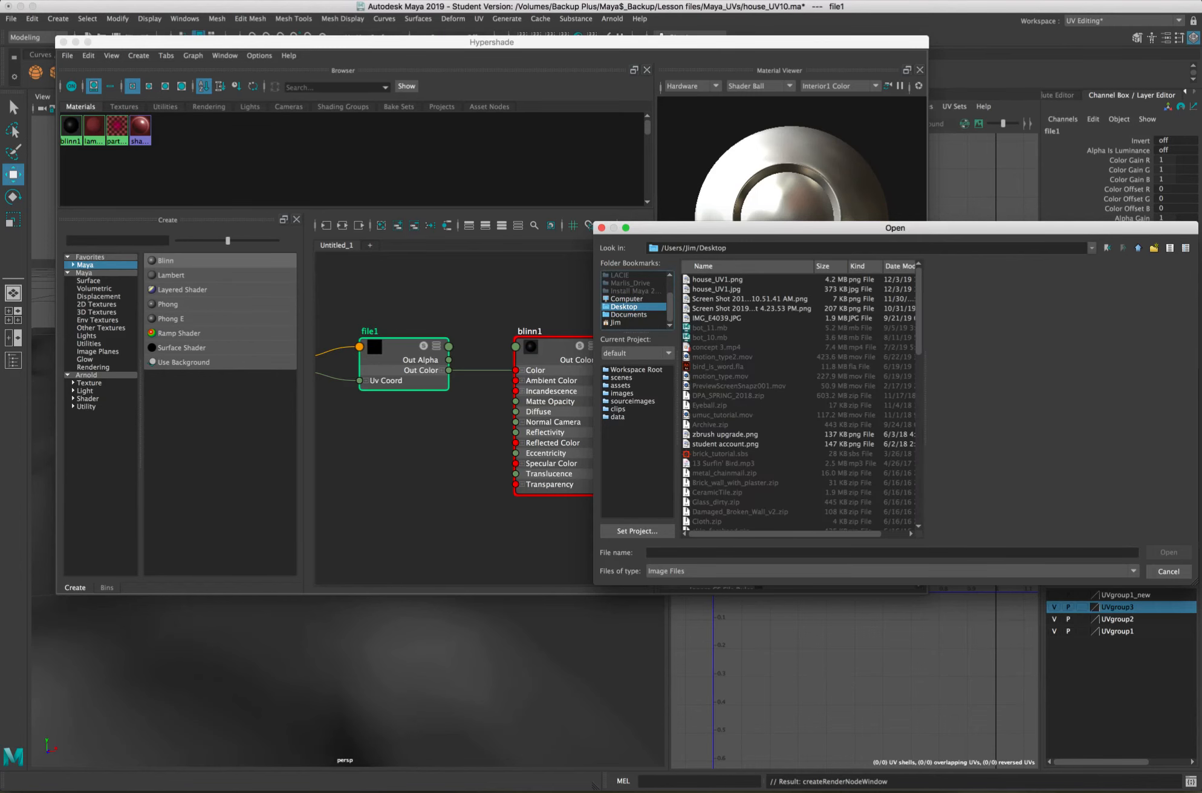
click(717, 279)
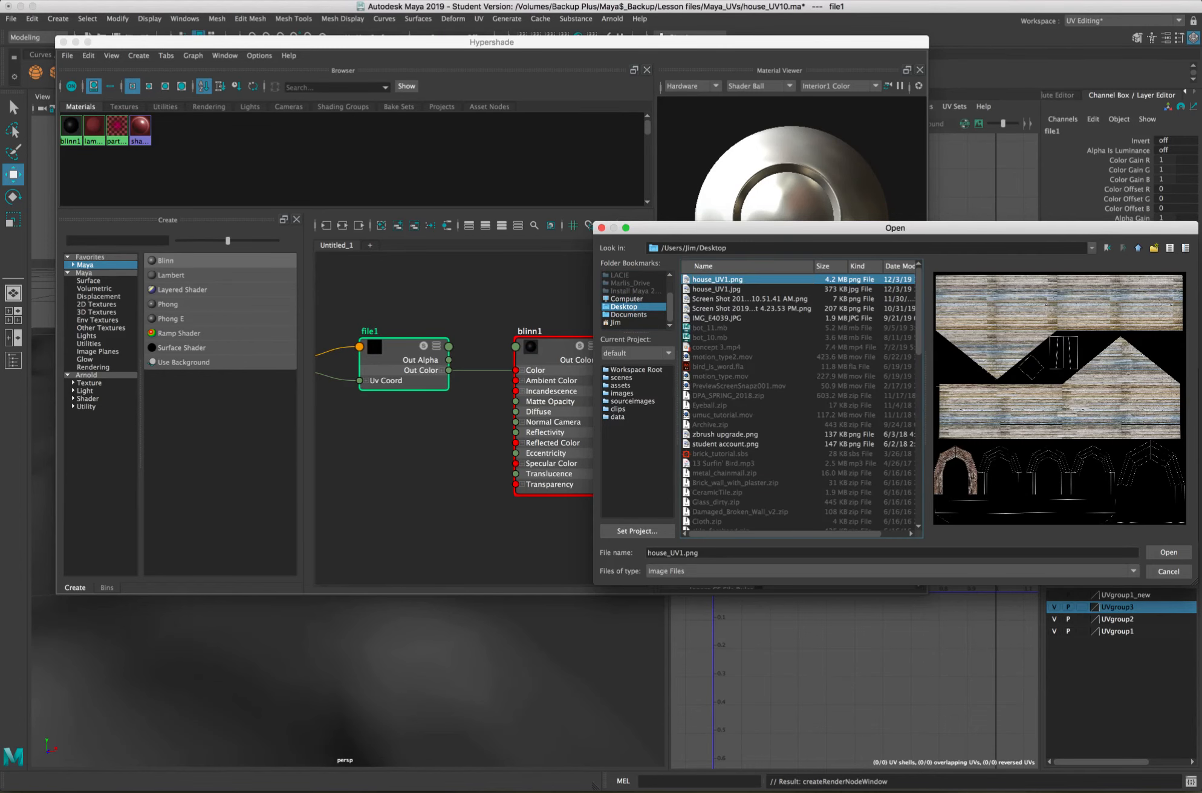
key(Return)
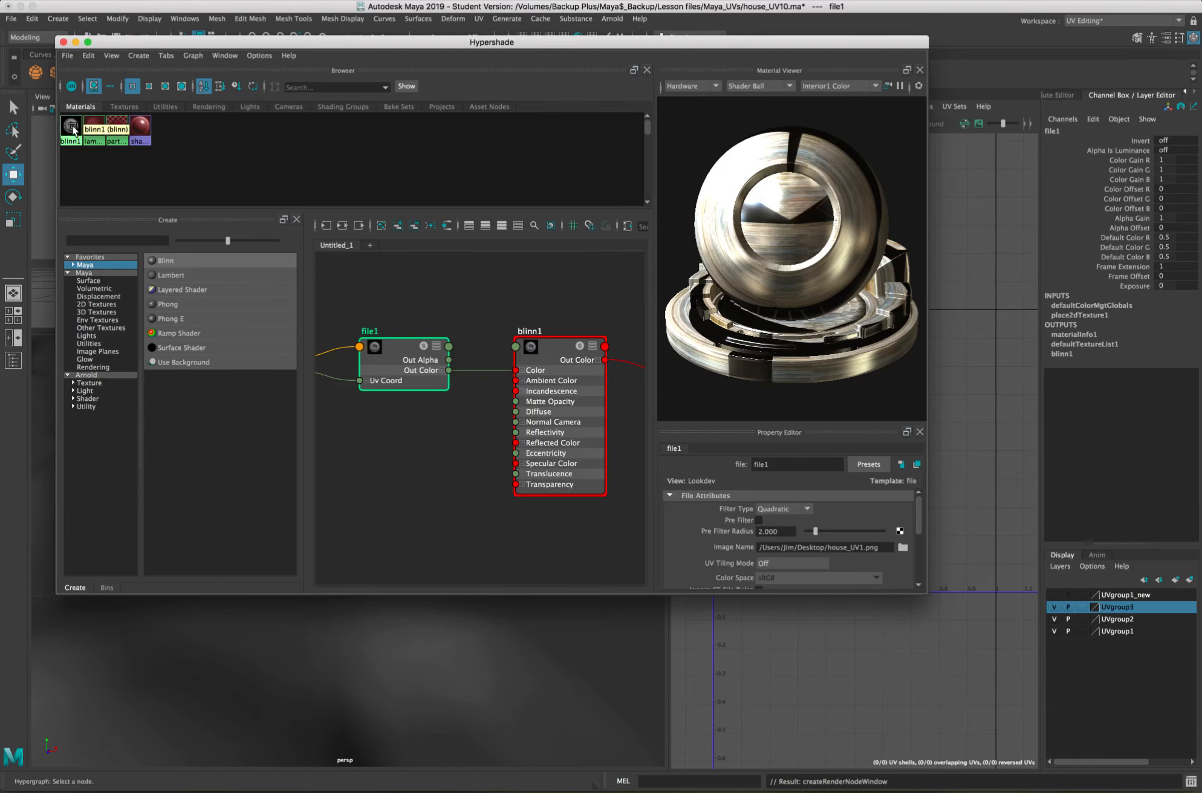
Rename the new Blinn material to house_UV1.
drag(77, 132, 413, 284)
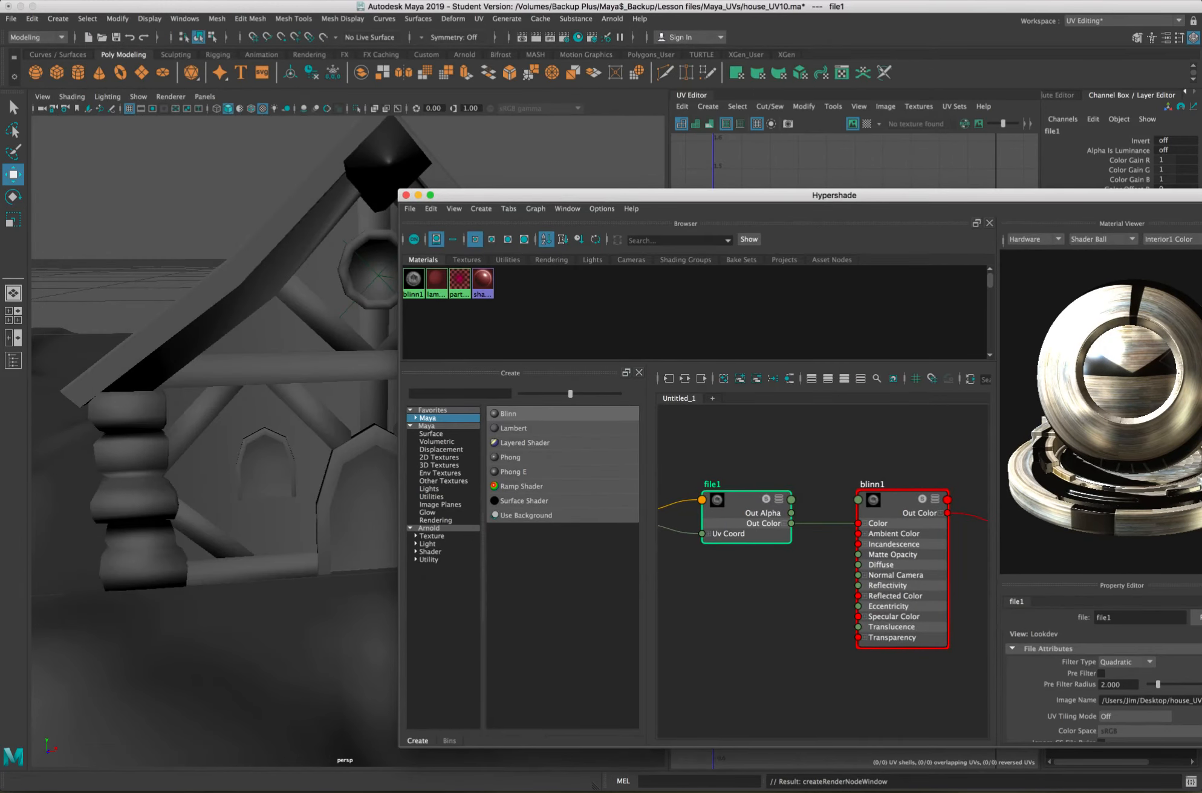
click(413, 284)
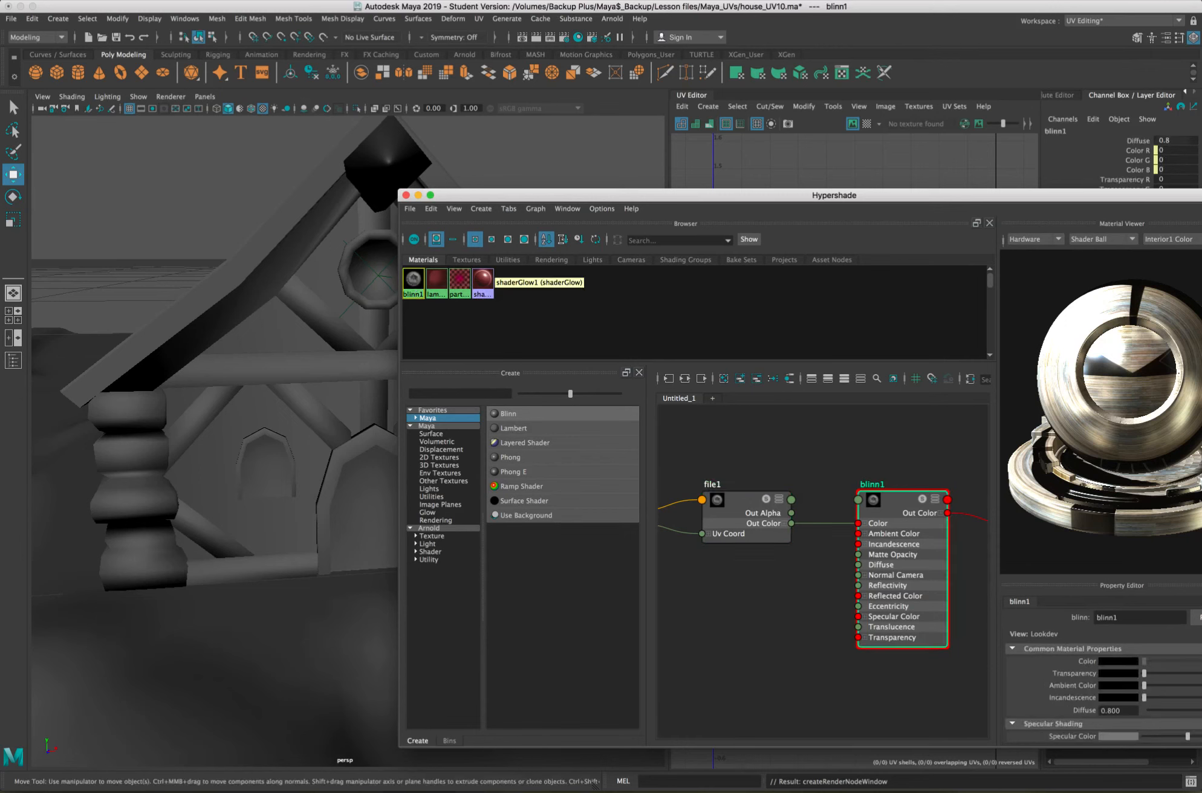
click(594, 782)
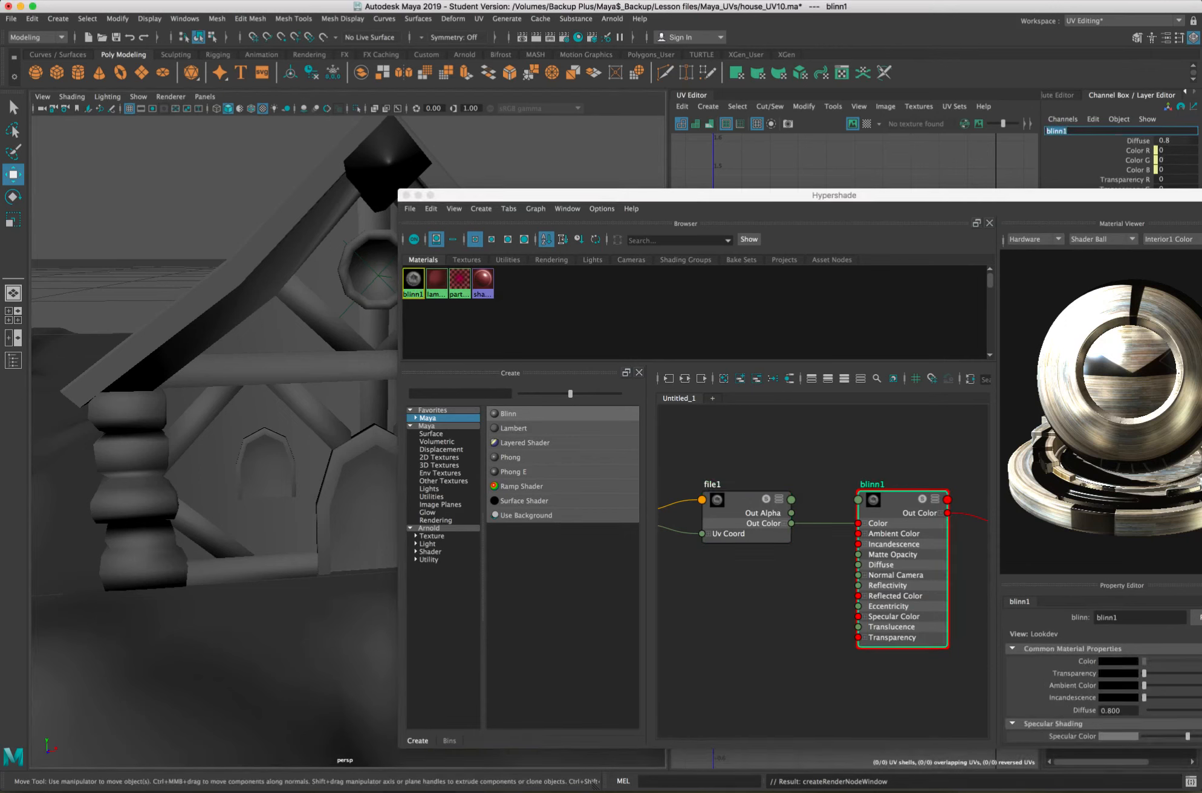
text(ghouse_UV1)
key(Return)
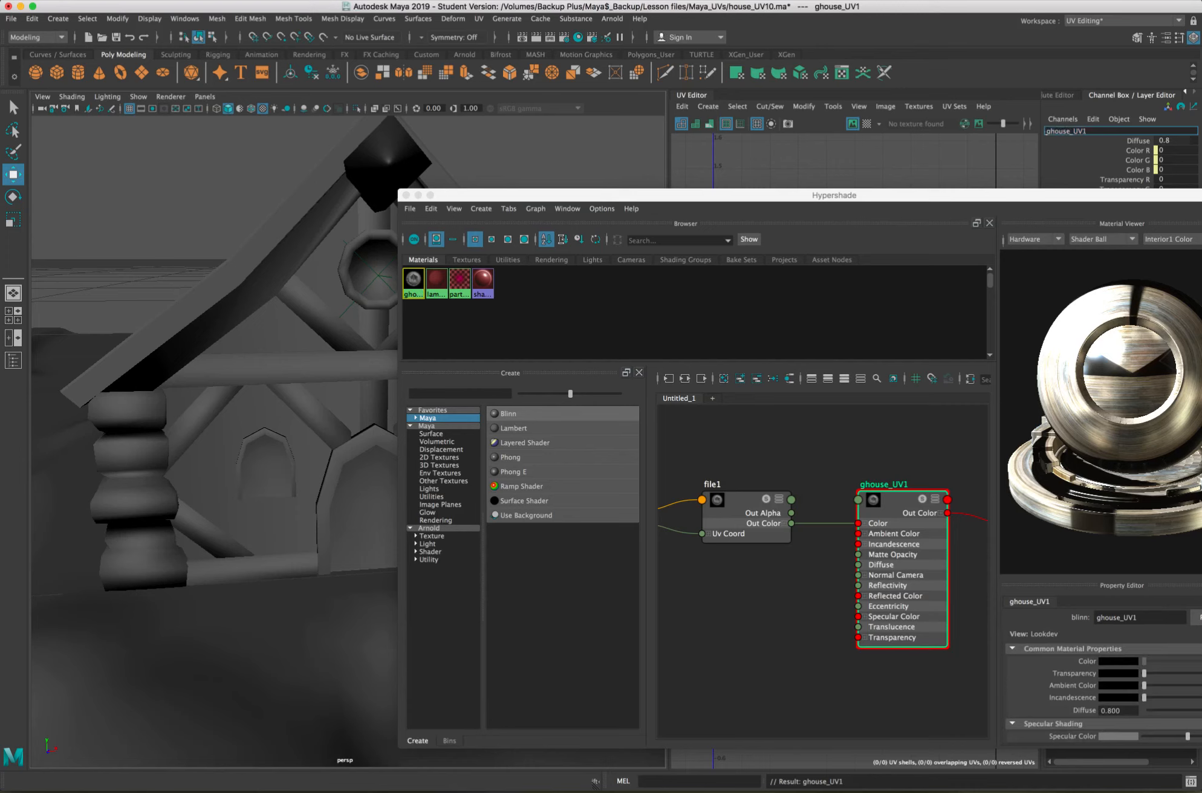
key(Delete)
key(Return)
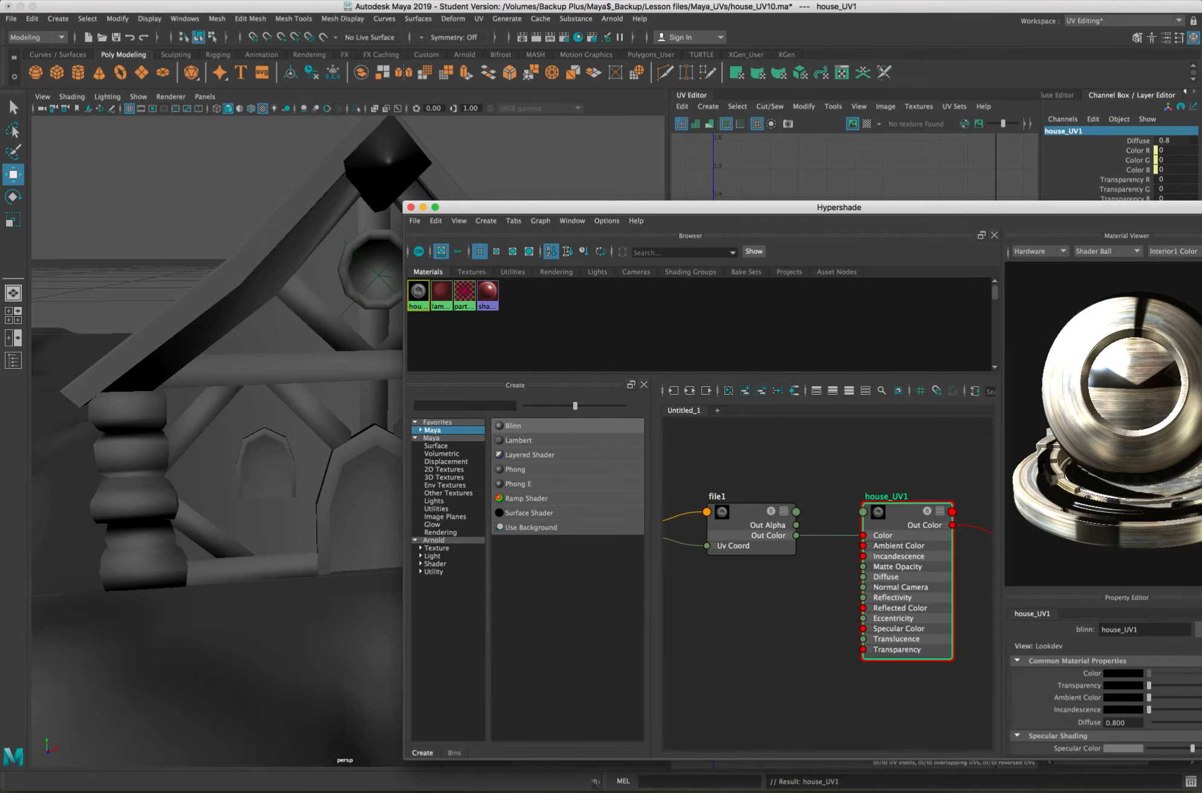
drag(602, 209, 789, 644)
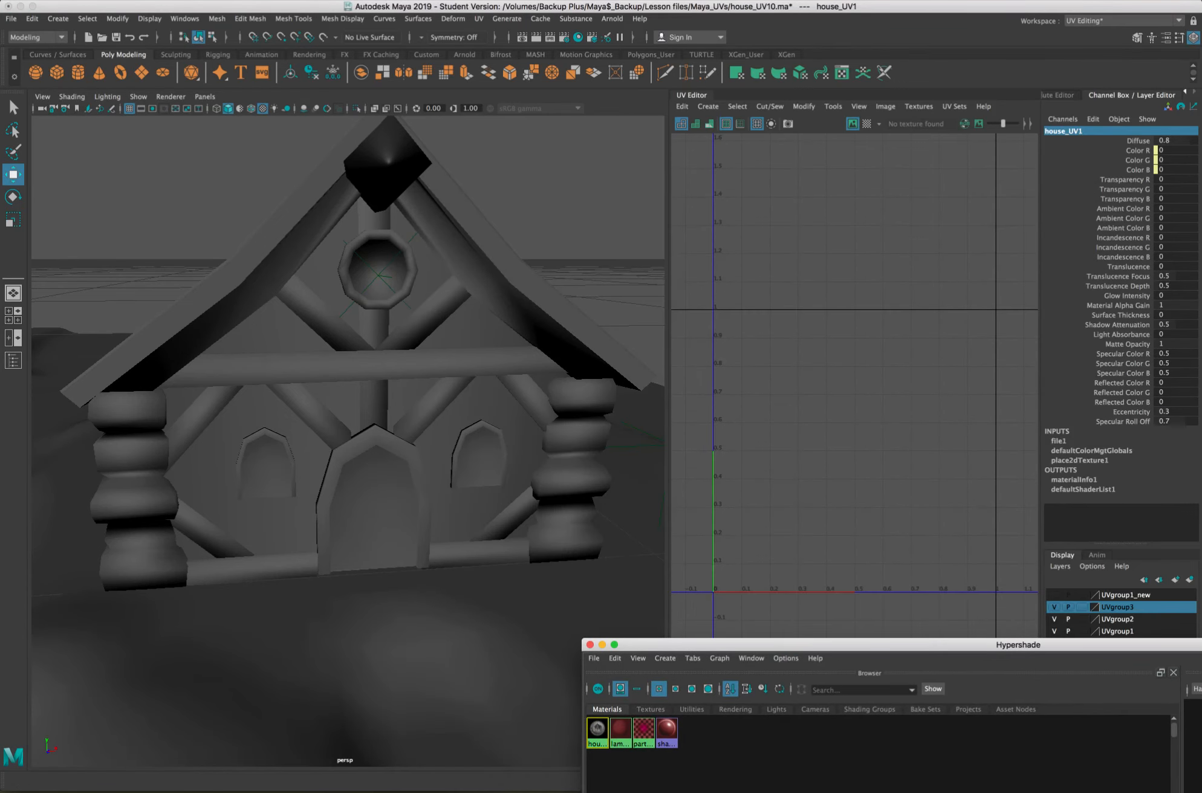
double_click(1117, 607)
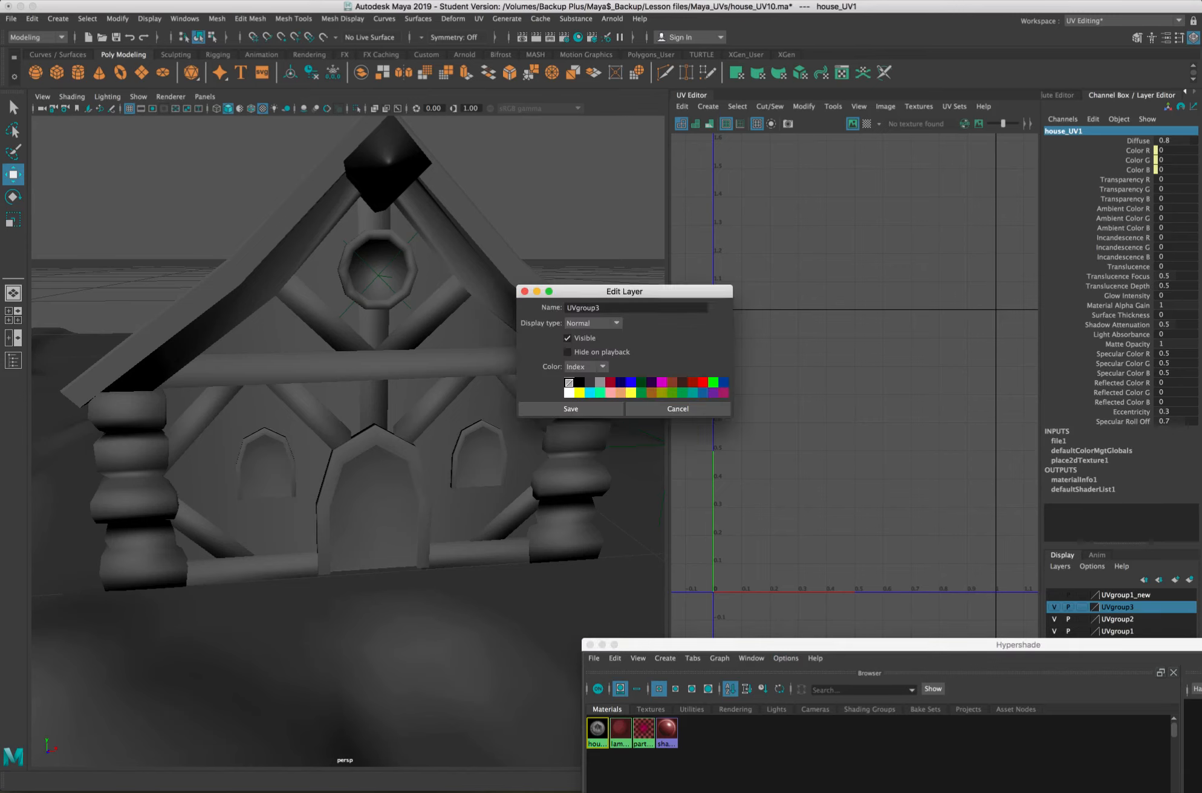
click(678, 409)
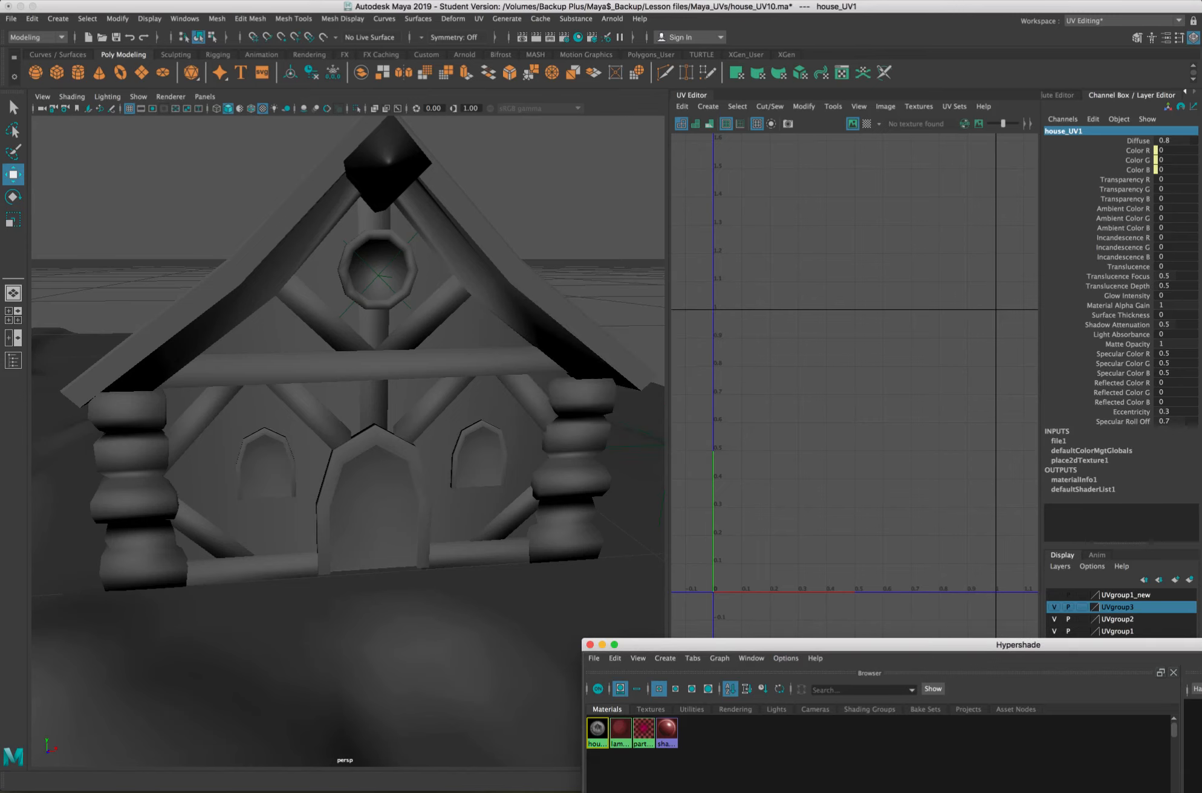
Select all objects in the UVgroup3 layer and assign the house_UV1 material to them.
right_click(1118, 607)
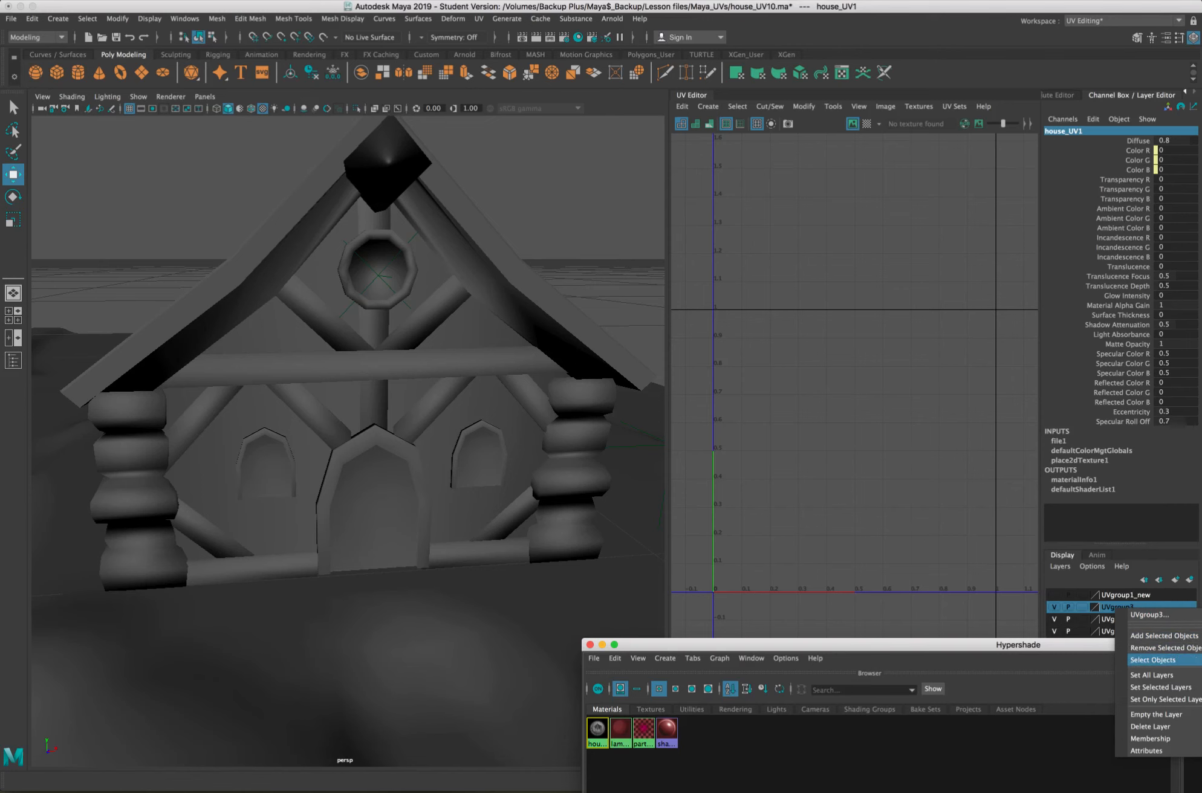
click(1152, 659)
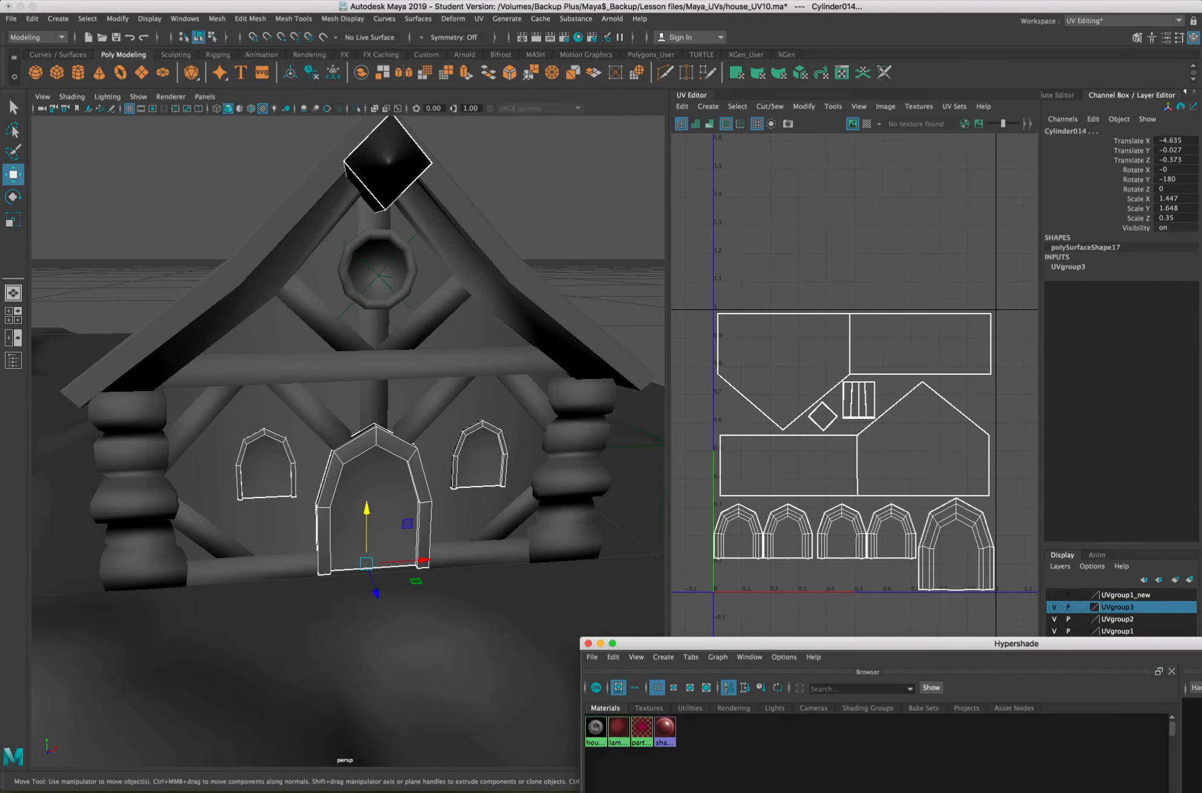
drag(907, 644, 958, 199)
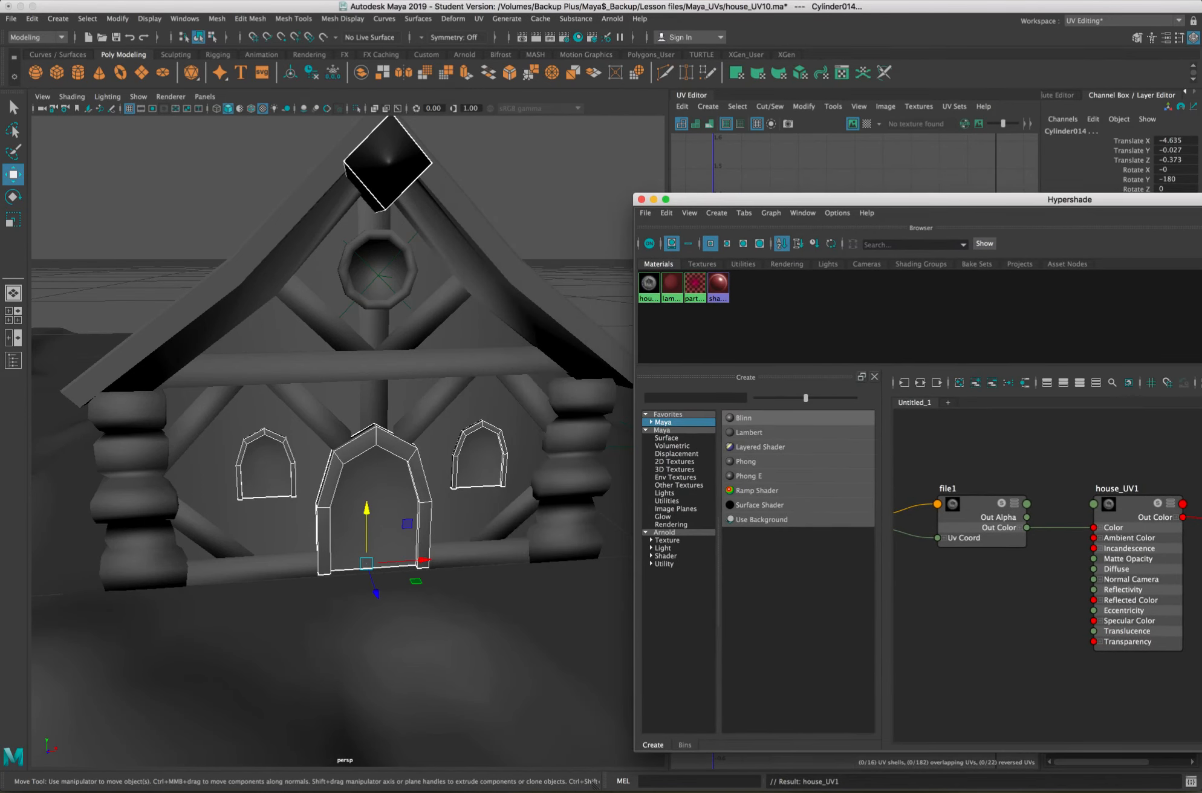
right_click(645, 288)
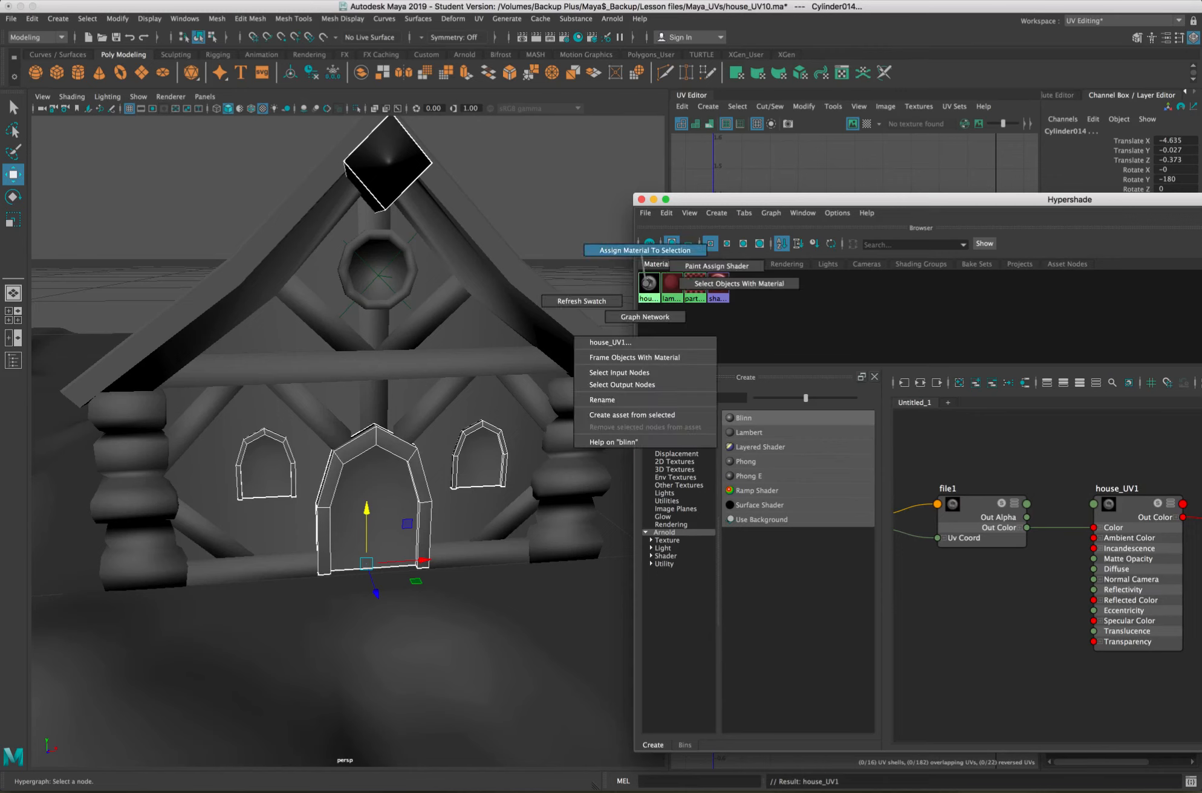
click(645, 250)
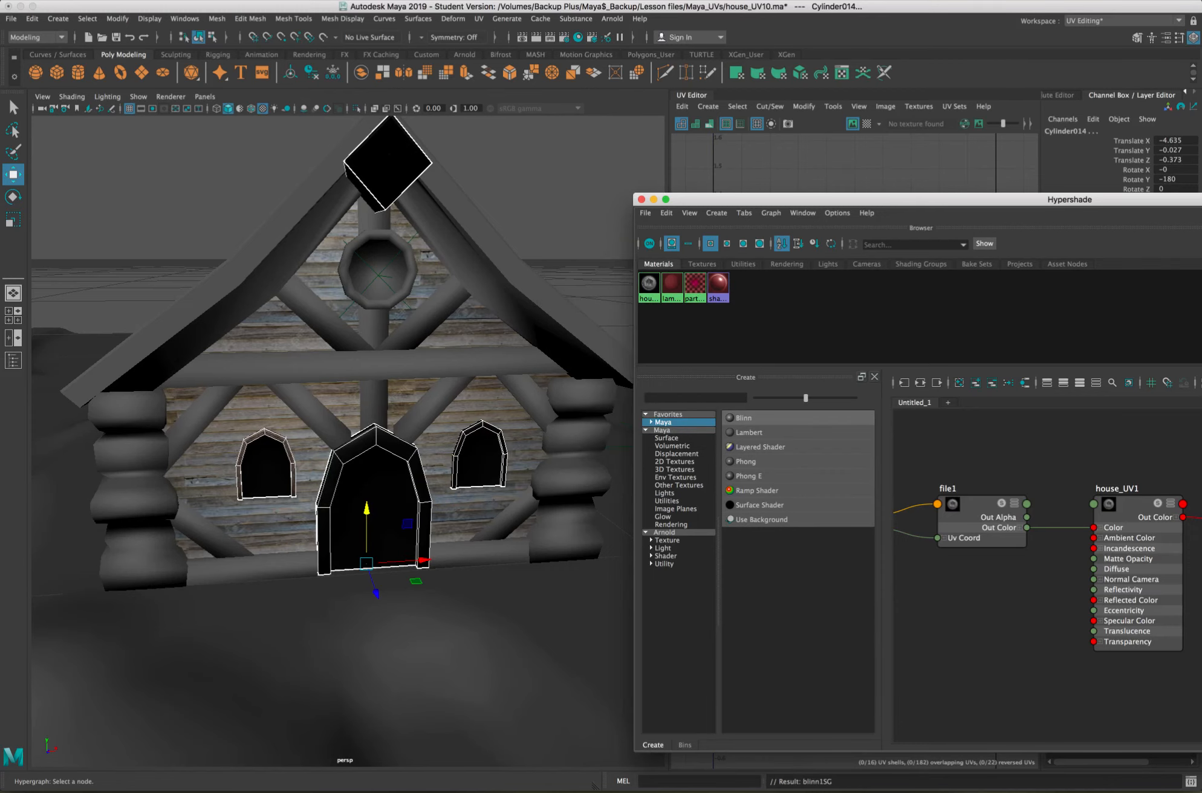
Deselect the objects and examine the applied texture on the walls, window frames and door frame from several angles.
mouse_move(302, 423)
mouse_down()
mouse_move(423, 429)
mouse_move(301, 437)
mouse_up()
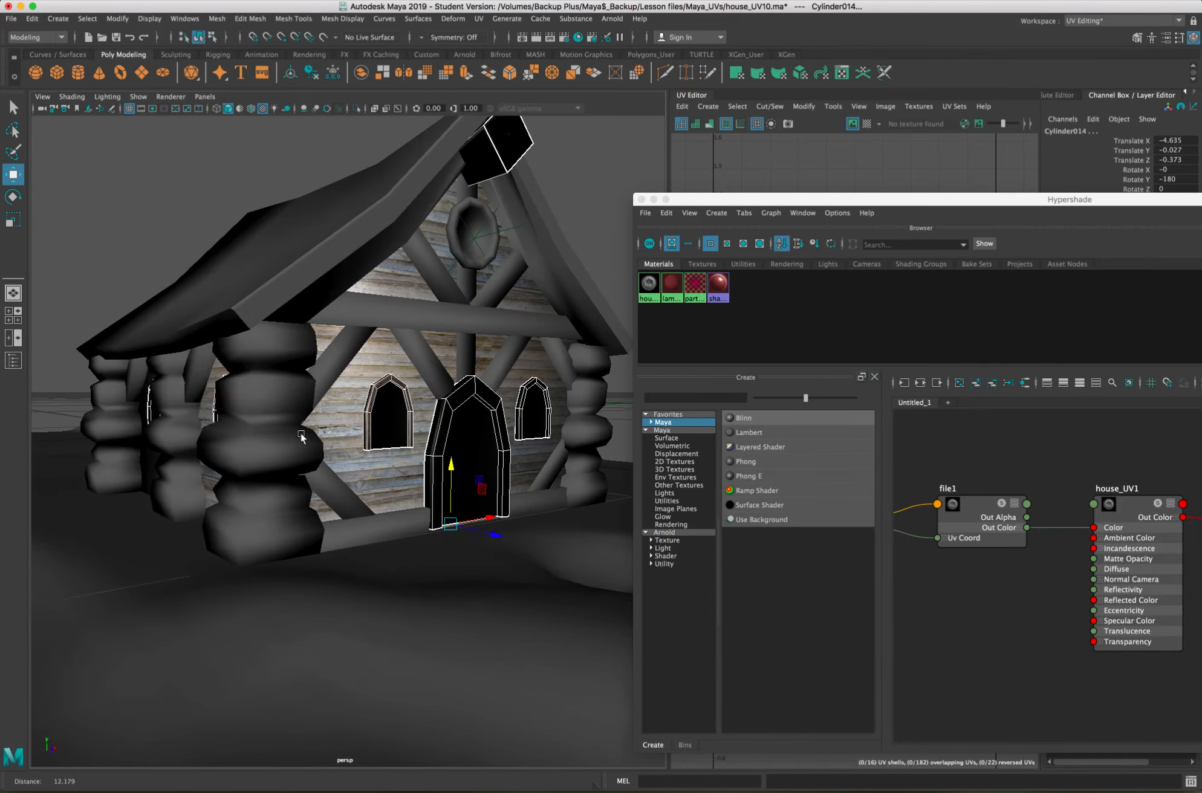
scroll(301, 436, down, 6)
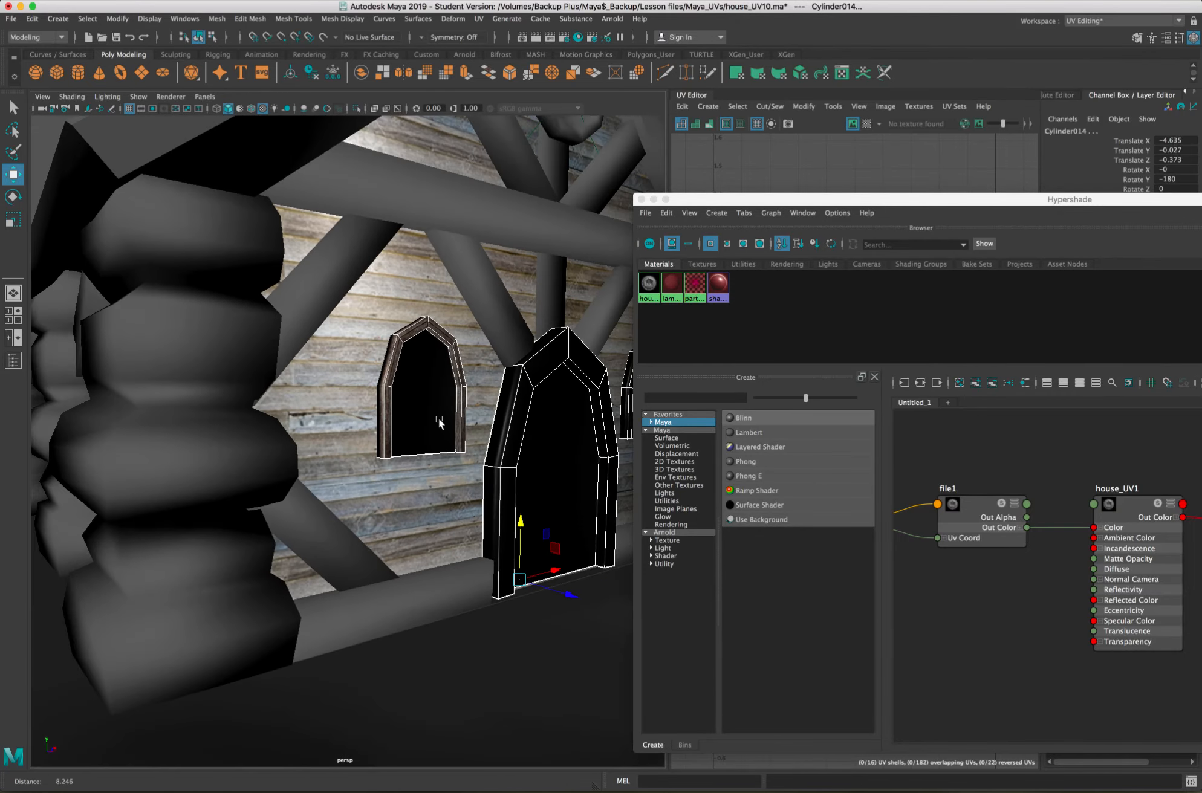
drag(440, 421, 315, 357)
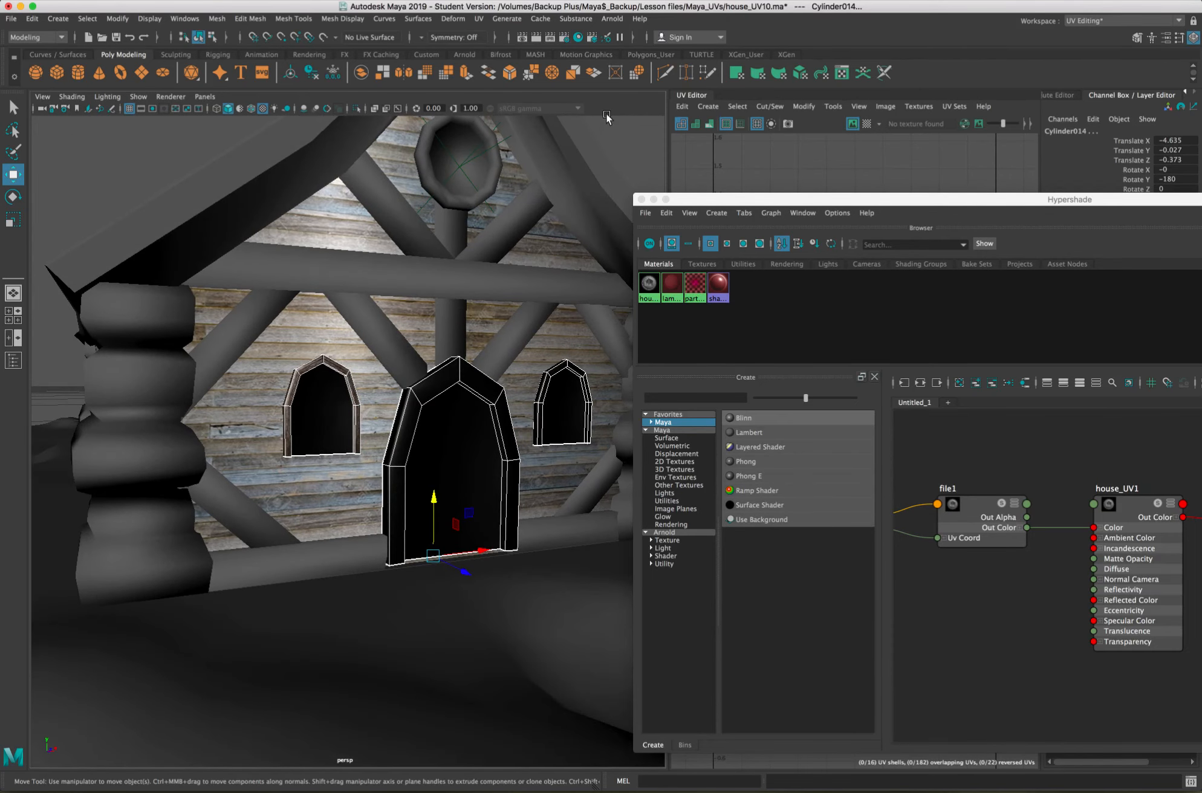
click(600, 135)
scroll(282, 397, up, 5)
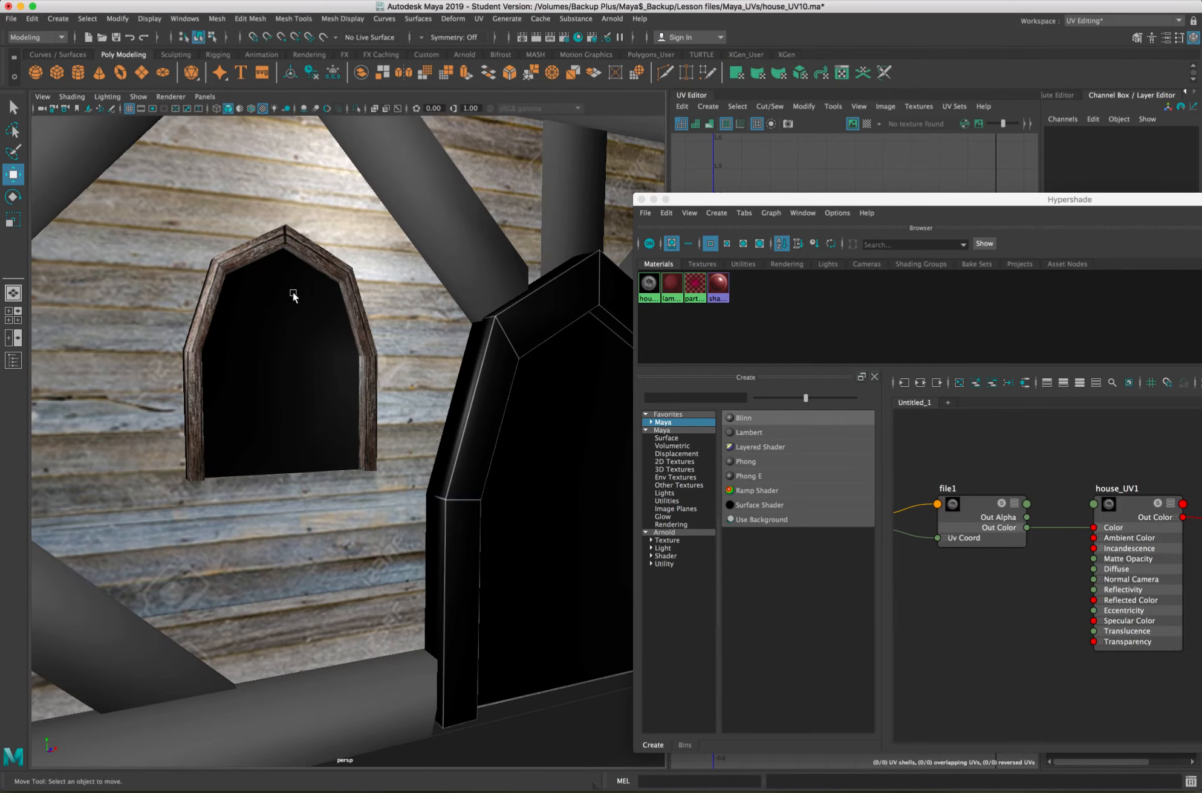
scroll(326, 381, down, 5)
scroll(305, 417, up, 5)
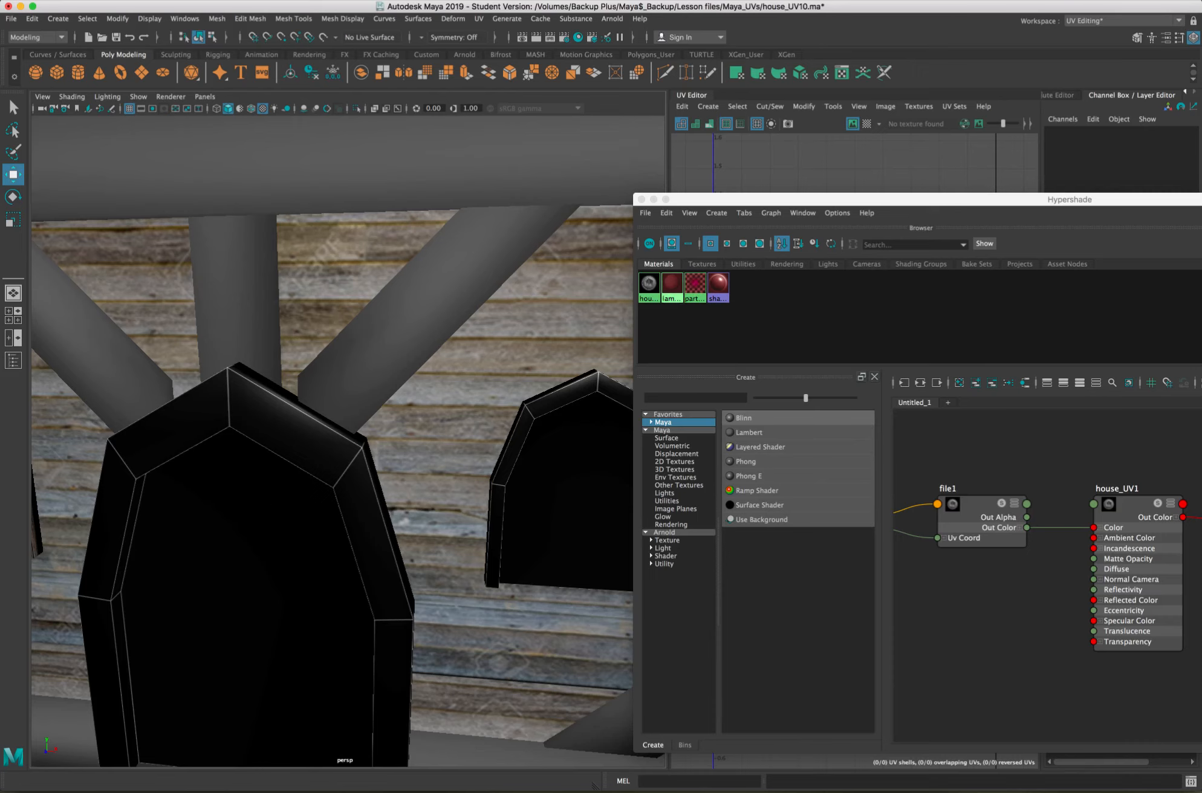
alt+drag(237, 423, 219, 385)
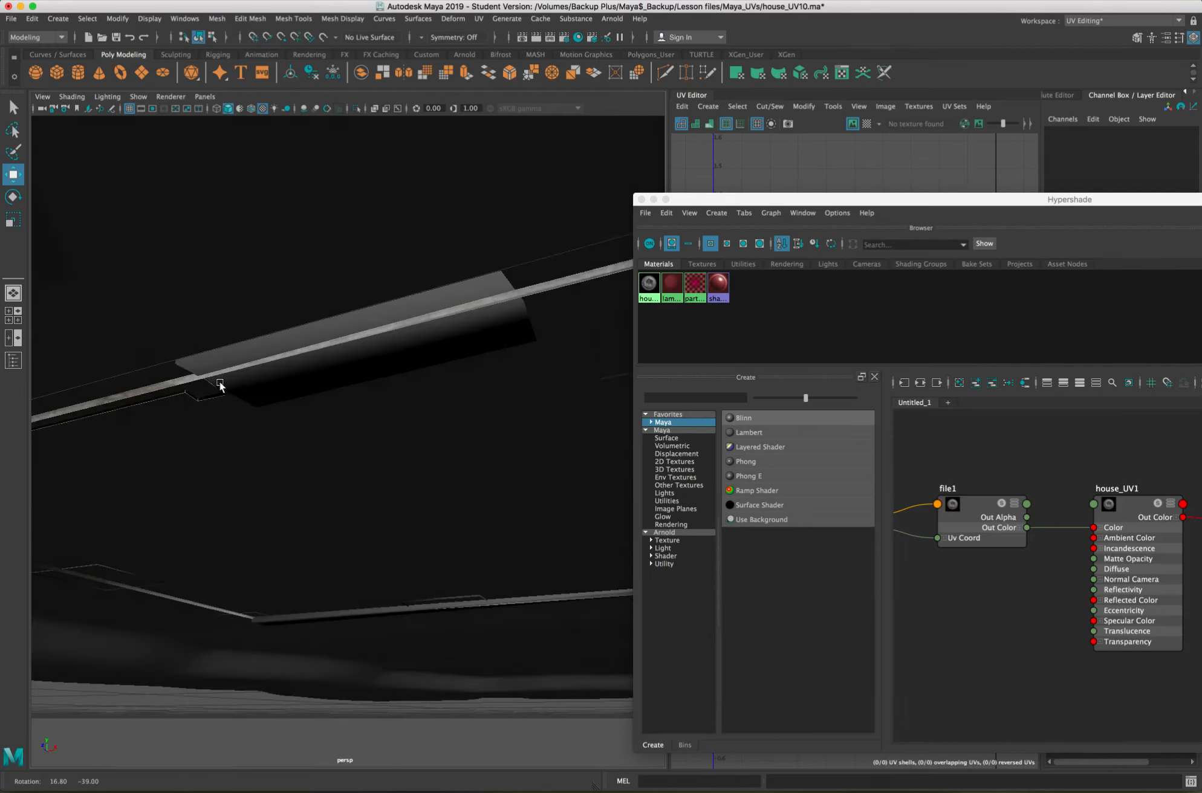
key(bracketleft)
scroll(418, 448, up, 2)
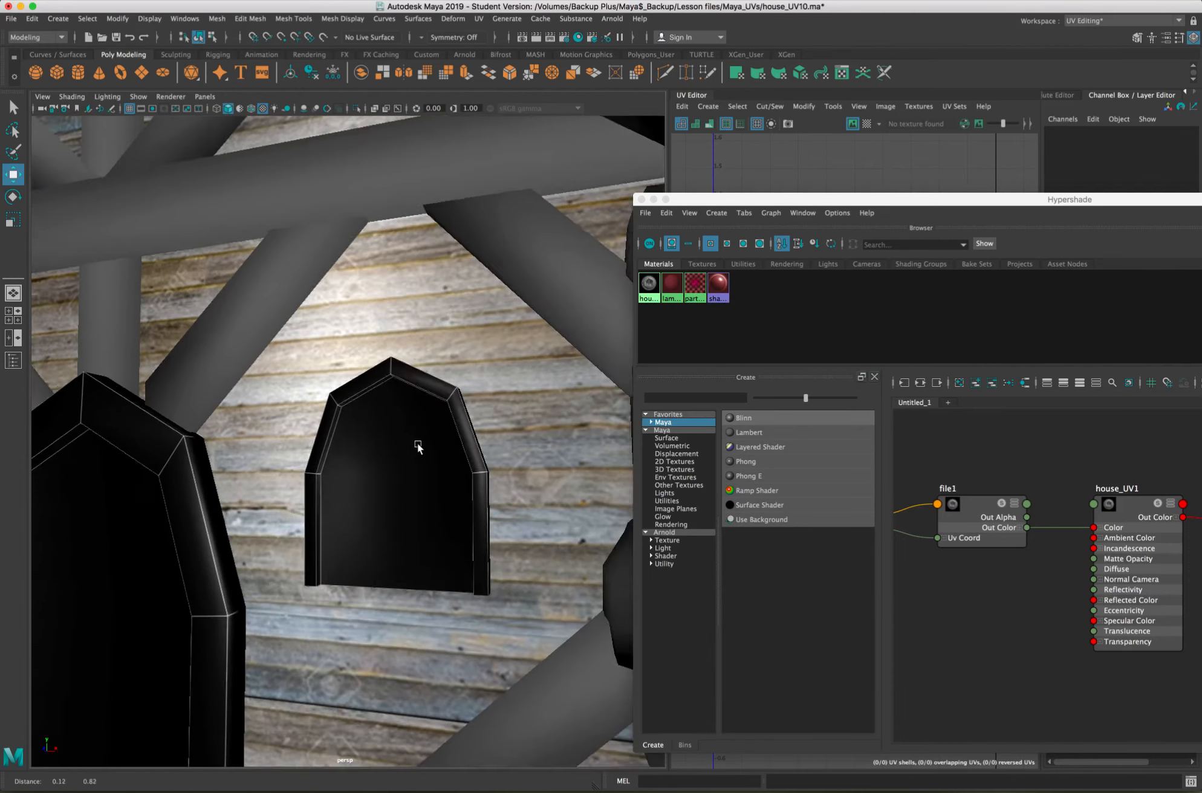
scroll(418, 448, down, 6)
alt+drag(460, 417, 37, 399)
scroll(458, 434, up, 10)
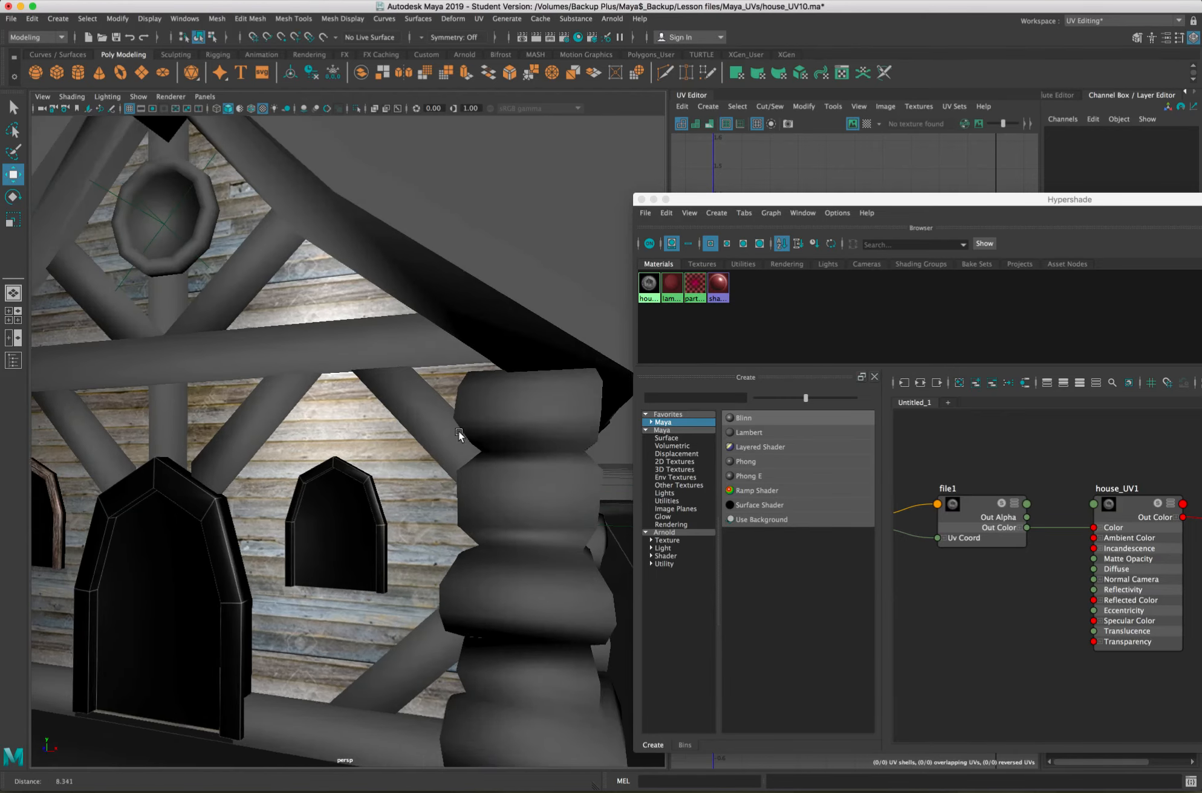
scroll(459, 434, down, 2)
drag(426, 442, 515, 357)
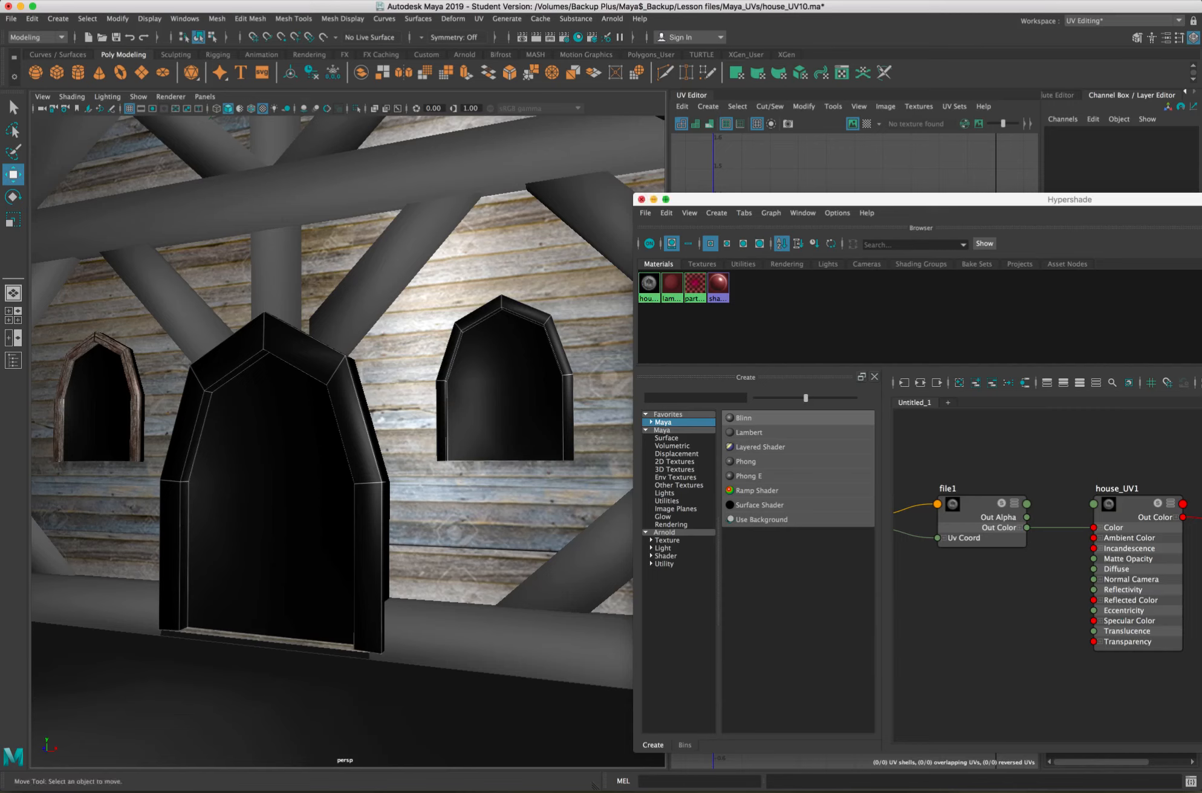
Open the file texture connected to the house_UV1 material's color and reload its house_UV1.png image.
double_click(648, 284)
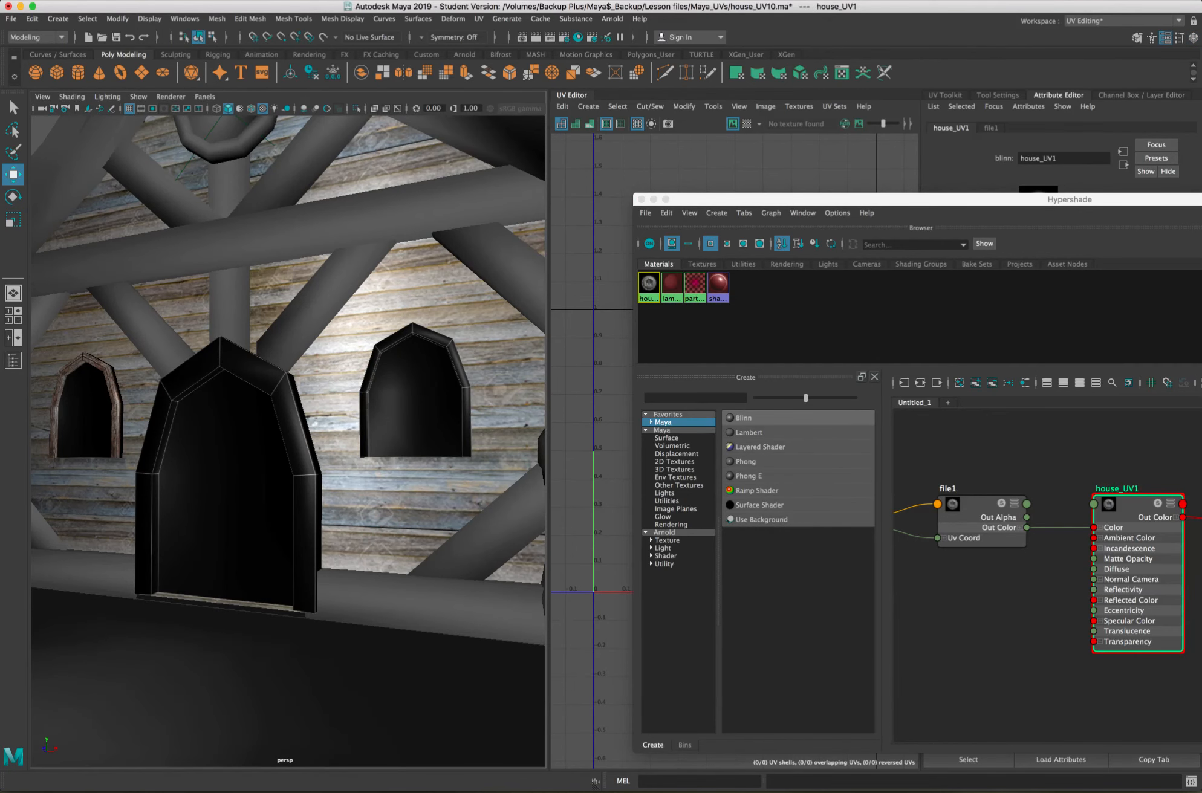
drag(786, 200, 684, 792)
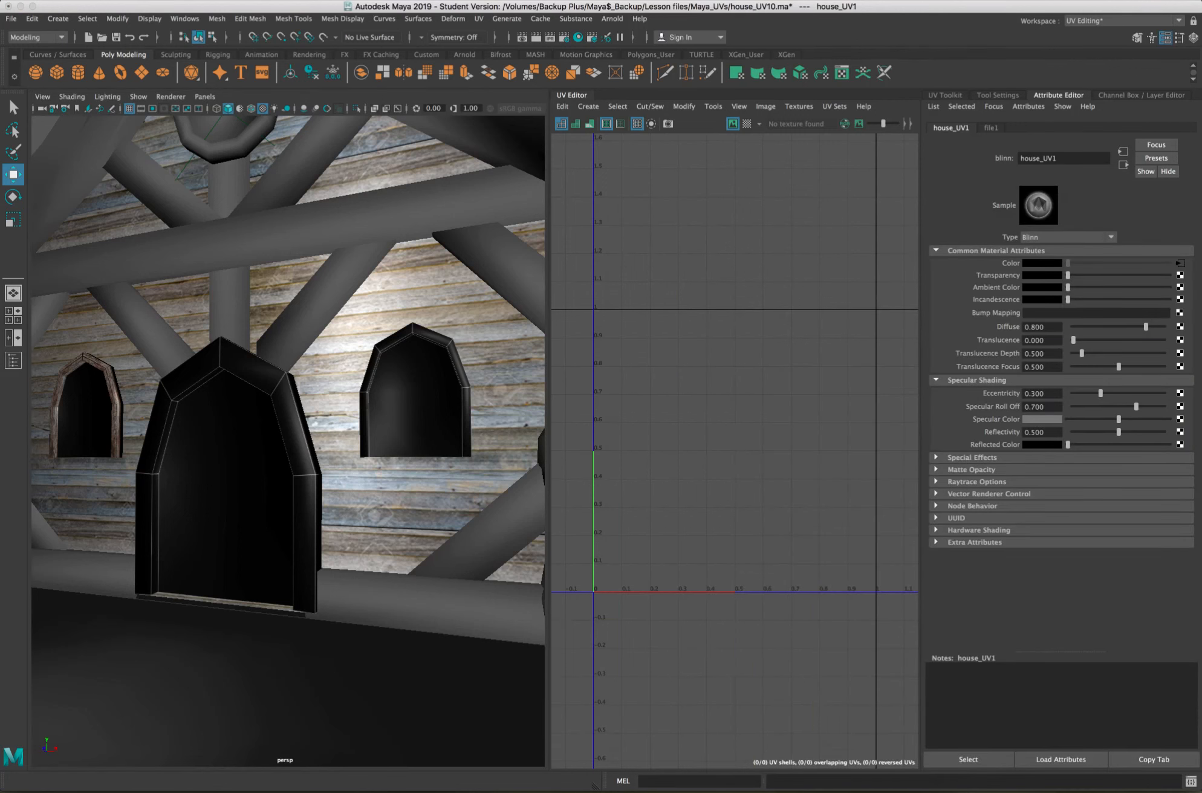
click(1180, 263)
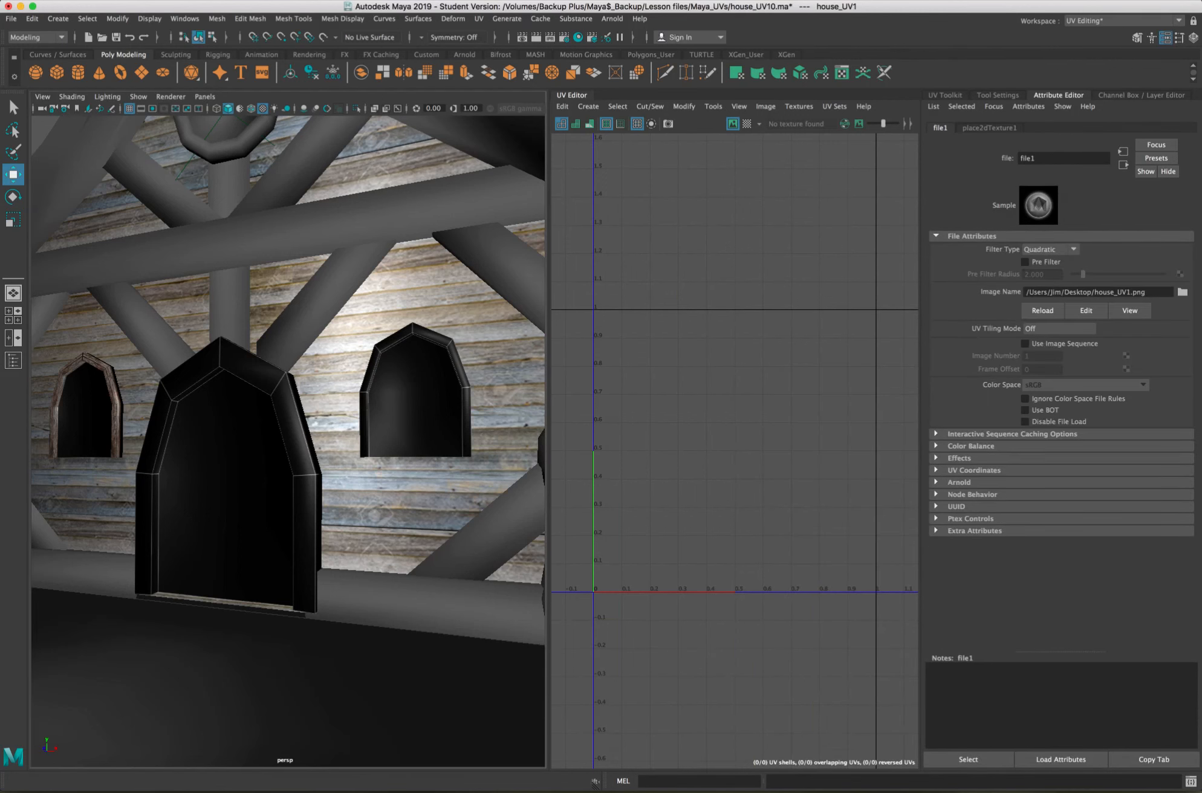
click(1042, 310)
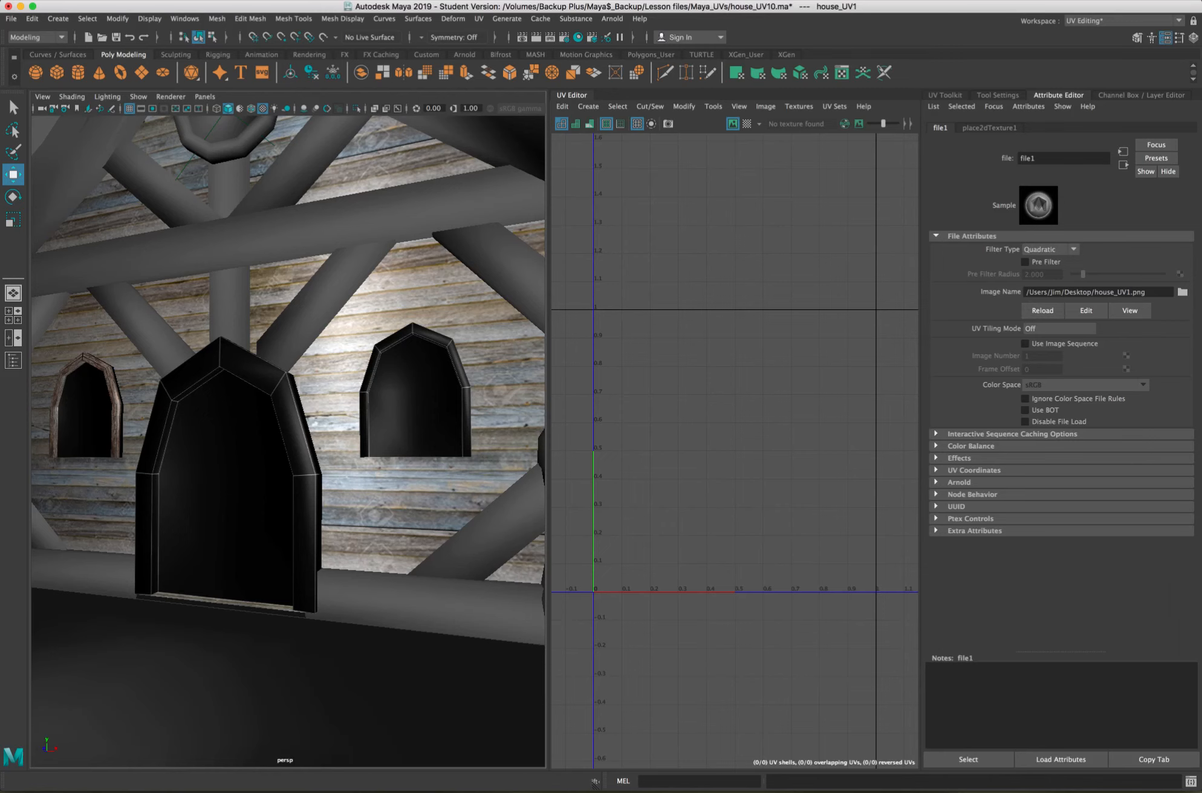
Switch to Photoshop, make Layer 1 copy 3, Layer 1 copy 7 and Layer 1 copy 2 visible, and return to Maya.
key(super+Tab)
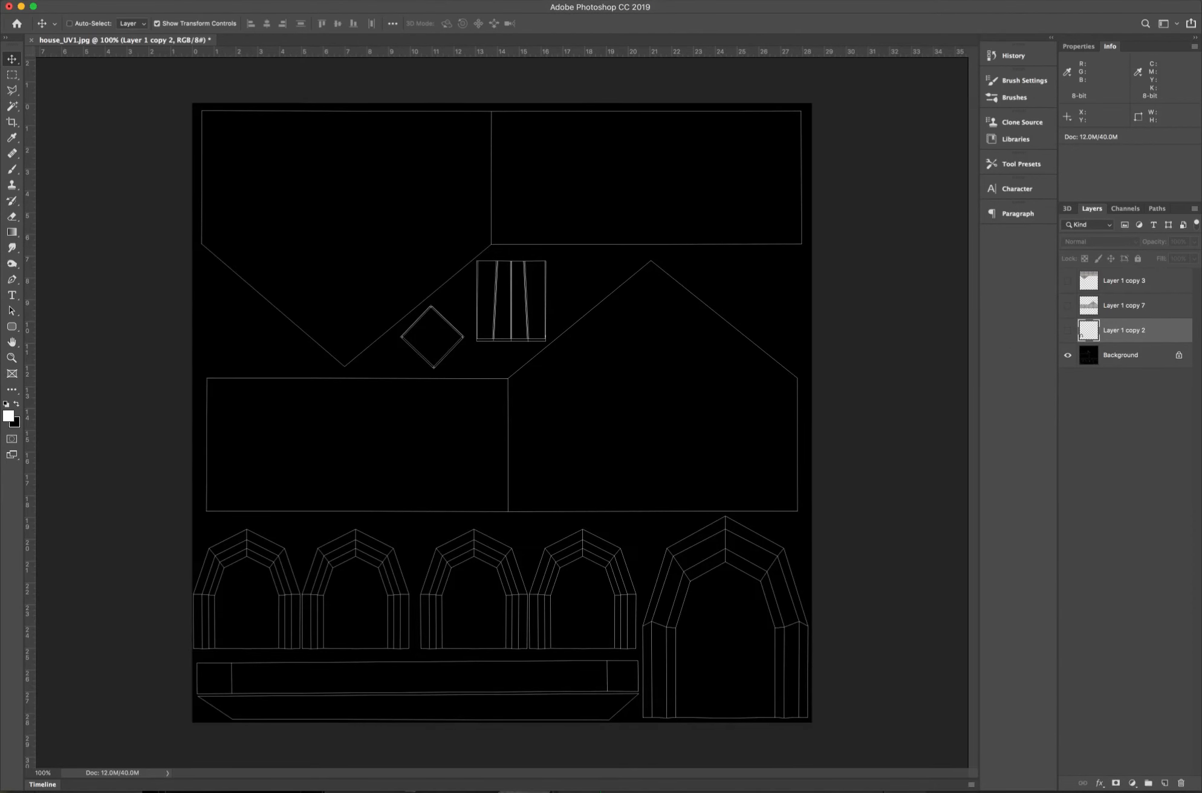
click(1067, 280)
click(1068, 305)
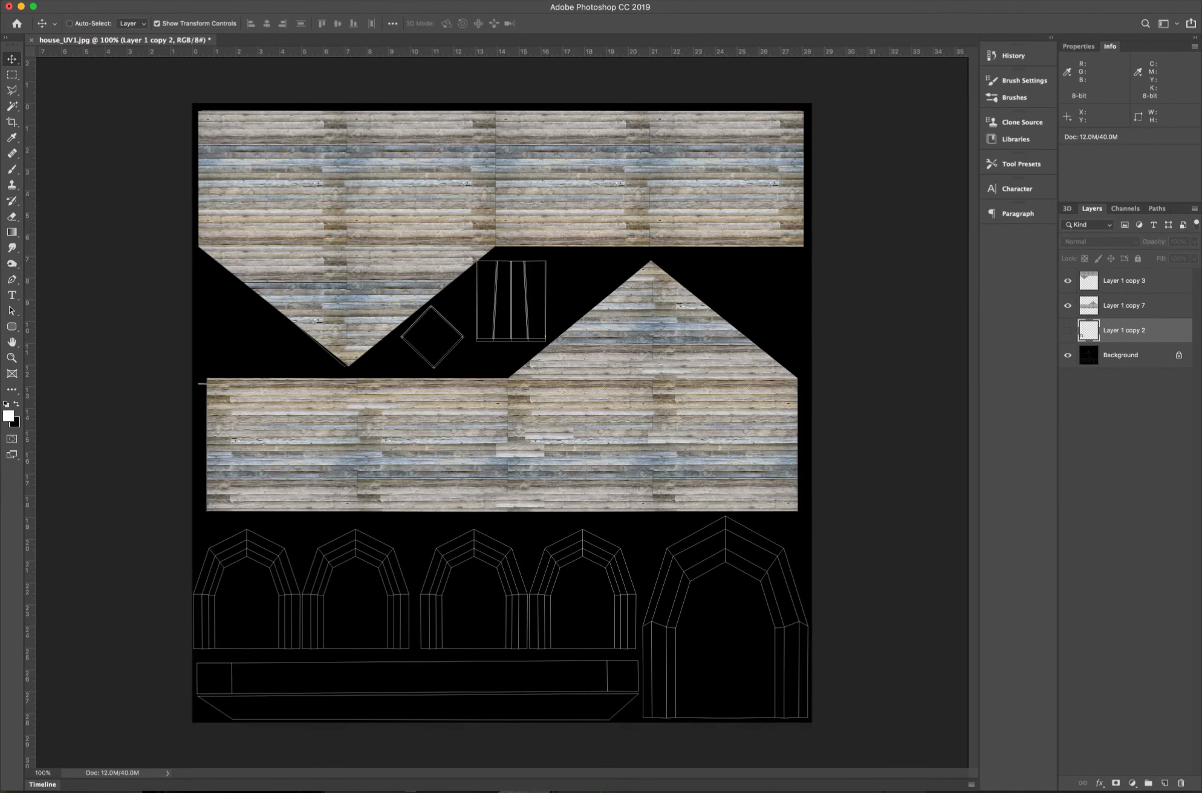
click(1067, 330)
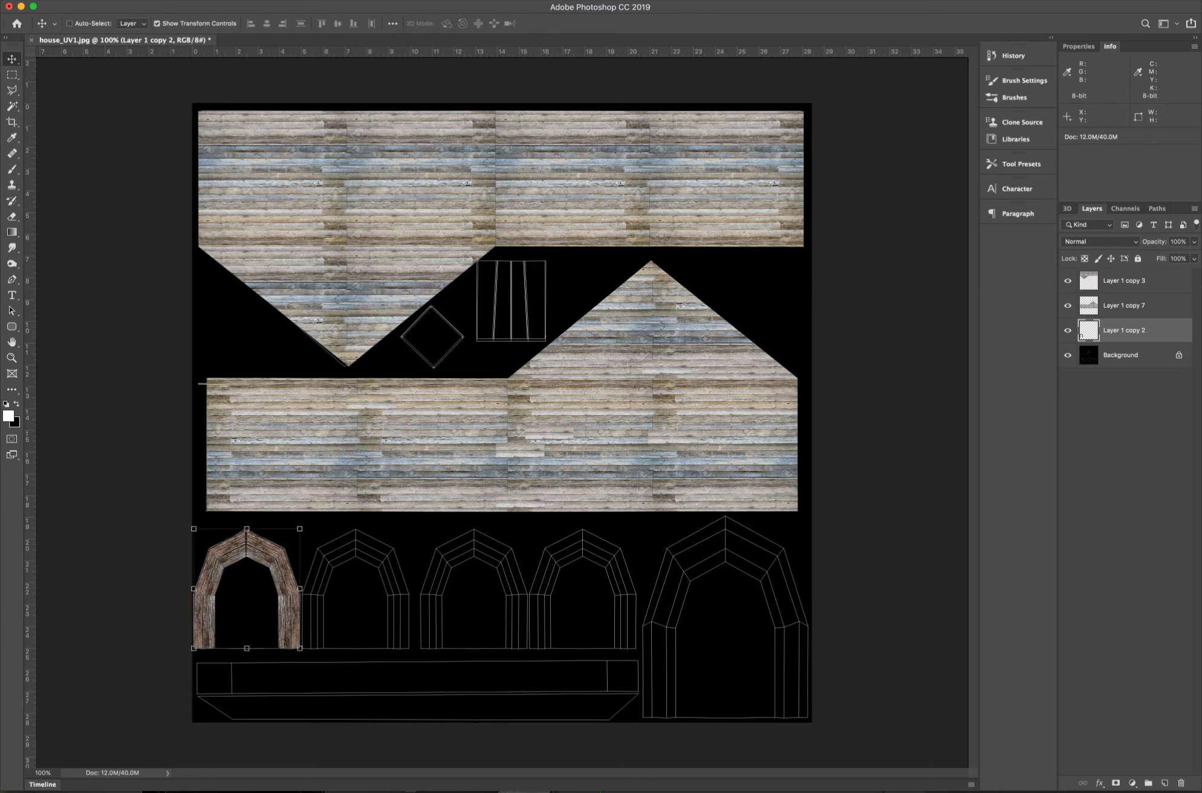
key(super+Tab)
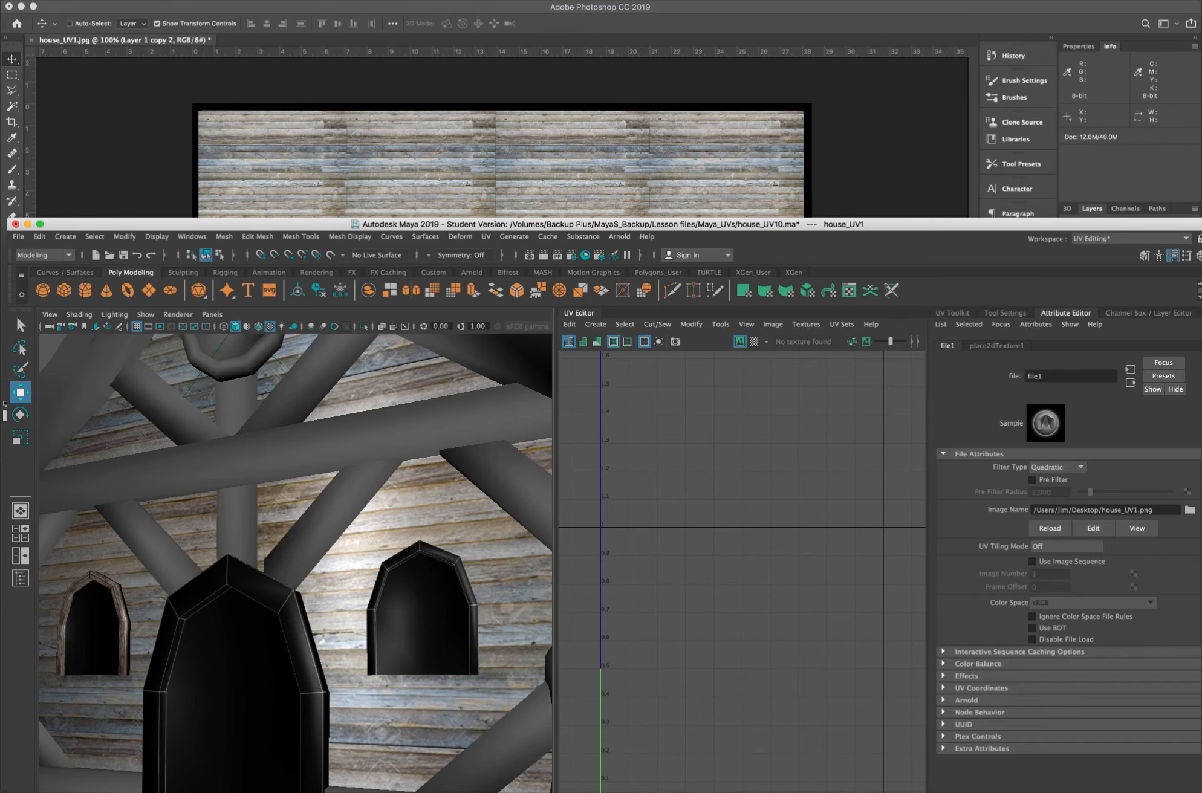
key(super+alt+f)
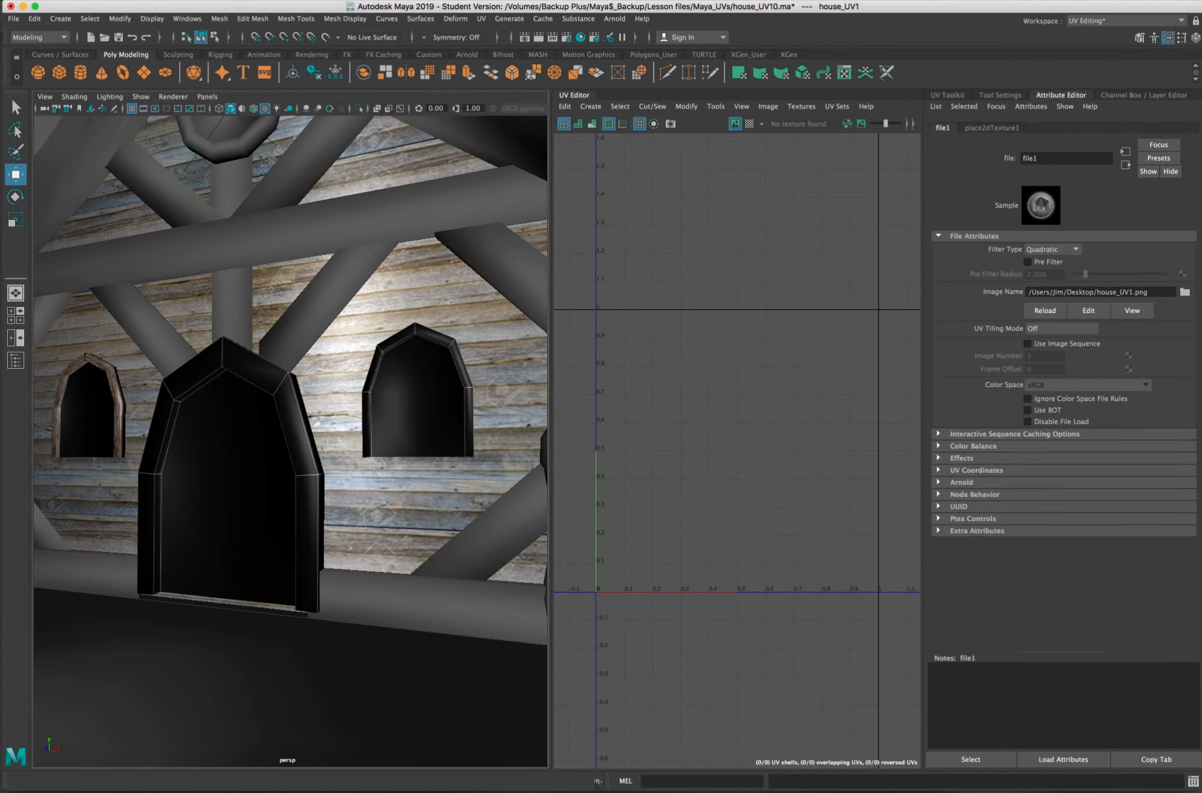